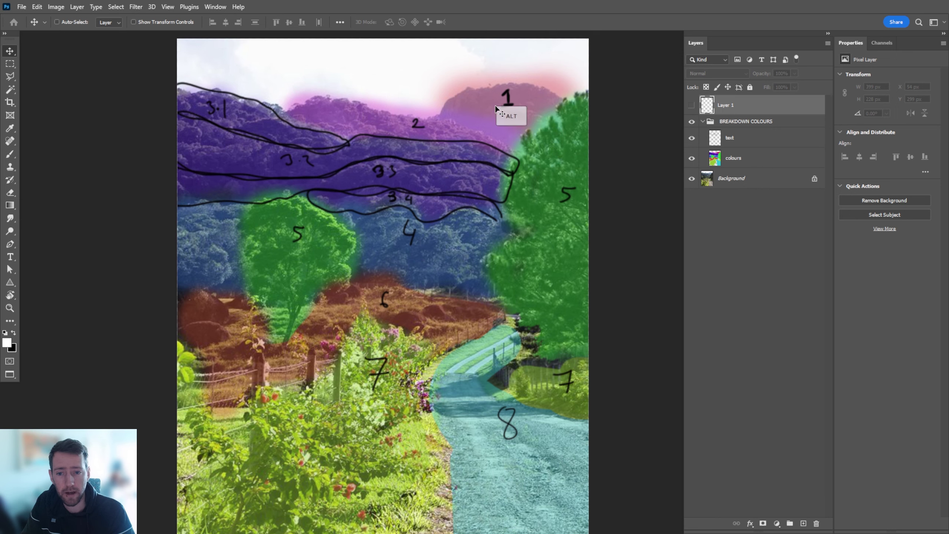
Examine the numbered depth zones of the BREAKDOWN COLOURS overlay and compare them with the underlying photo
{"action": "scroll", "coordinate": [303, 150], "scroll_direction": "up", "scroll_amount": 2, "text": "alt"}
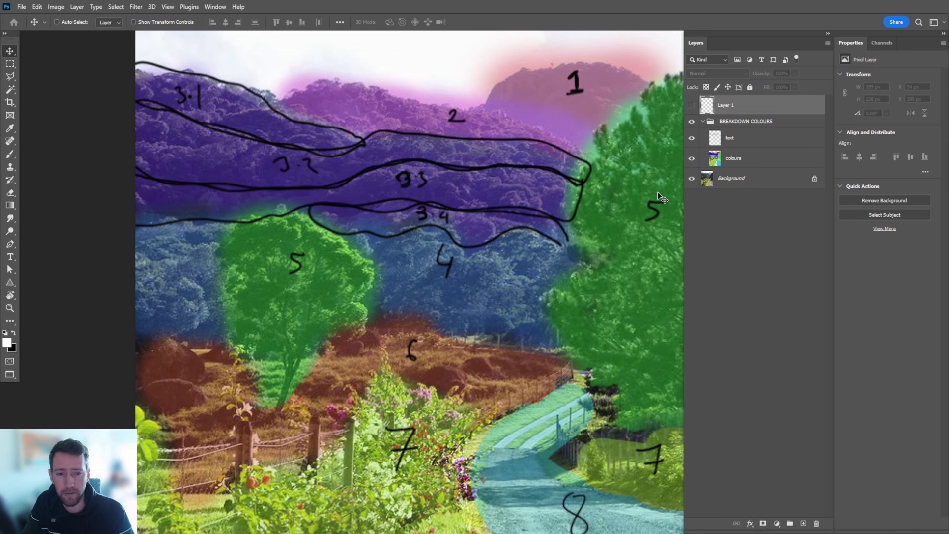
{"action": "left_click", "coordinate": [692, 121]}
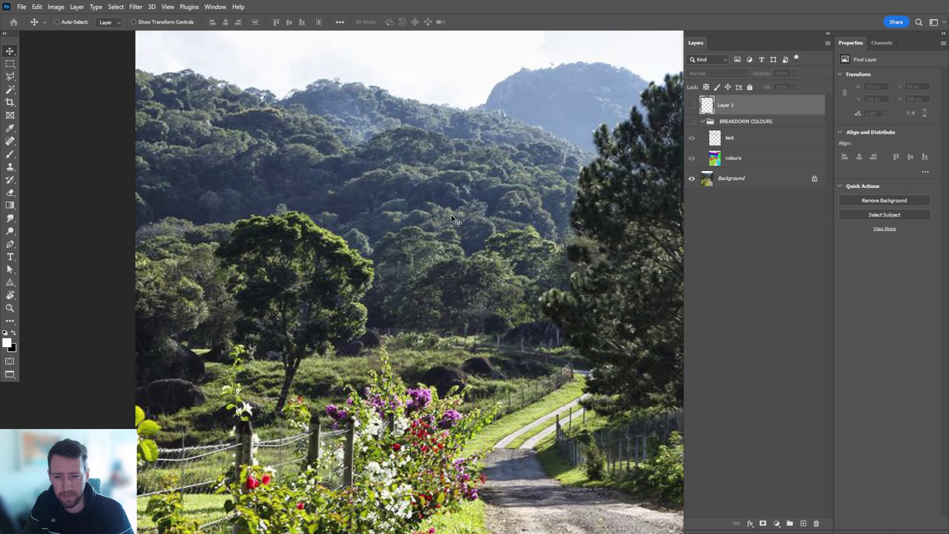
{"action": "left_click", "coordinate": [692, 121]}
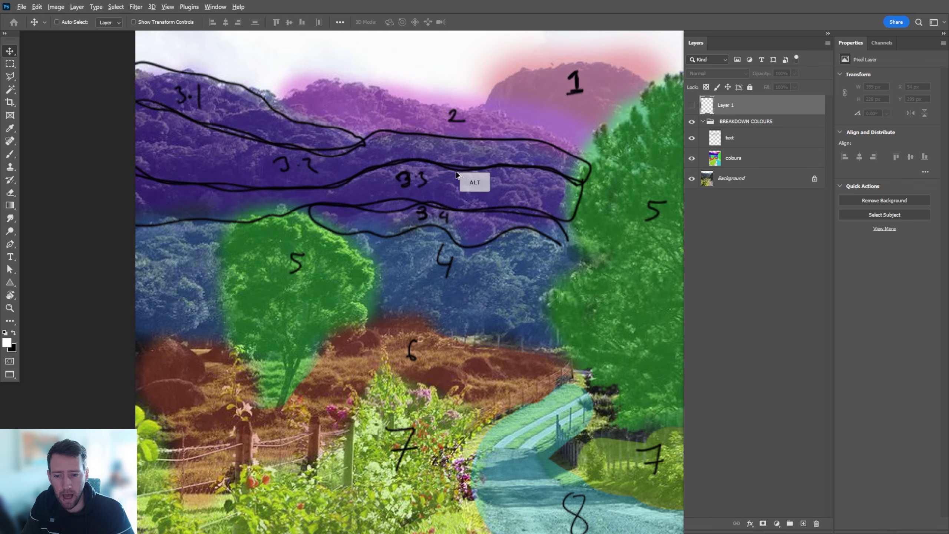
{"action": "scroll", "coordinate": [460, 188], "scroll_direction": "down", "scroll_amount": 2, "text": "alt"}
{"action": "scroll", "coordinate": [521, 353], "scroll_direction": "up", "scroll_amount": 1, "text": "alt"}
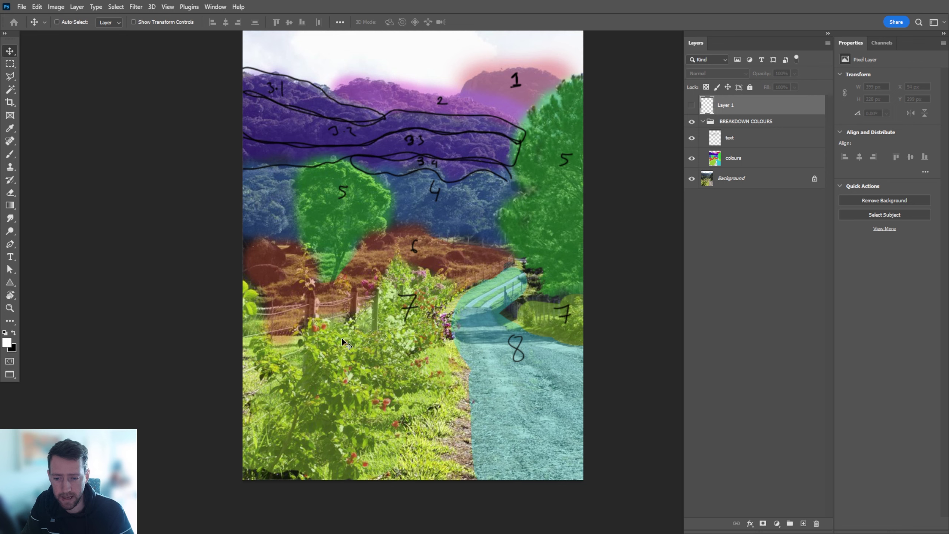
{"action": "scroll", "coordinate": [360, 217], "scroll_direction": "up", "scroll_amount": 1, "text": "alt"}
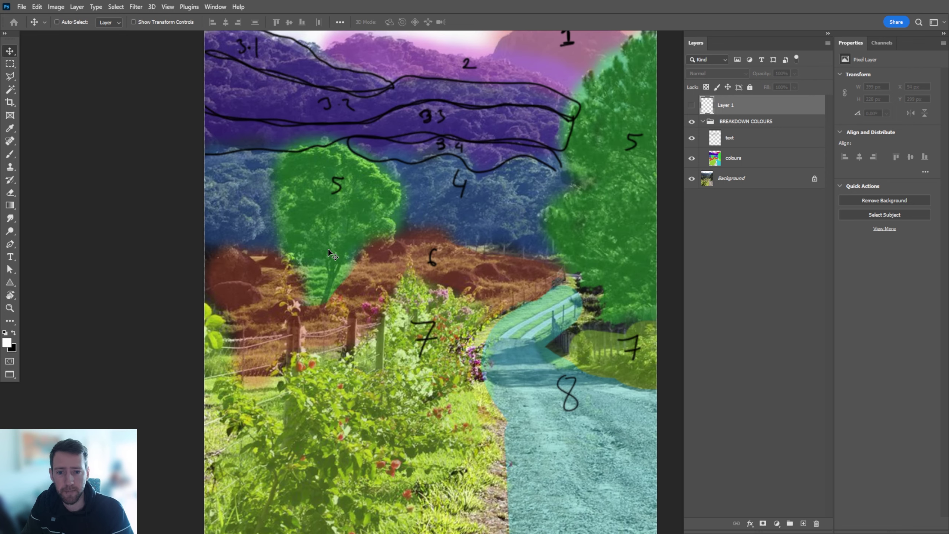
{"action": "scroll", "coordinate": [391, 234], "scroll_direction": "down", "scroll_amount": 1, "text": "alt"}
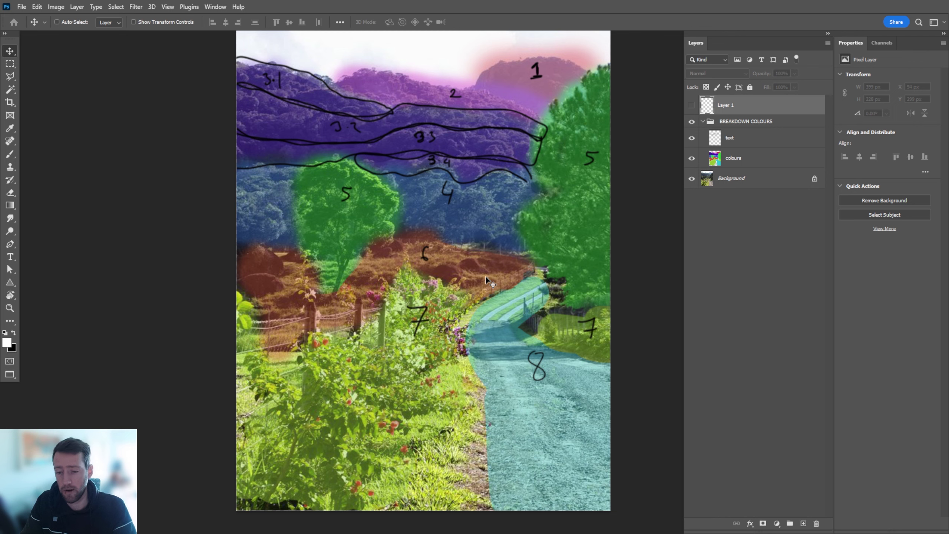
{"action": "scroll", "coordinate": [471, 279], "scroll_direction": "up", "scroll_amount": 2, "text": "alt"}
{"action": "scroll", "coordinate": [465, 277], "scroll_direction": "down", "scroll_amount": 2, "text": "alt"}
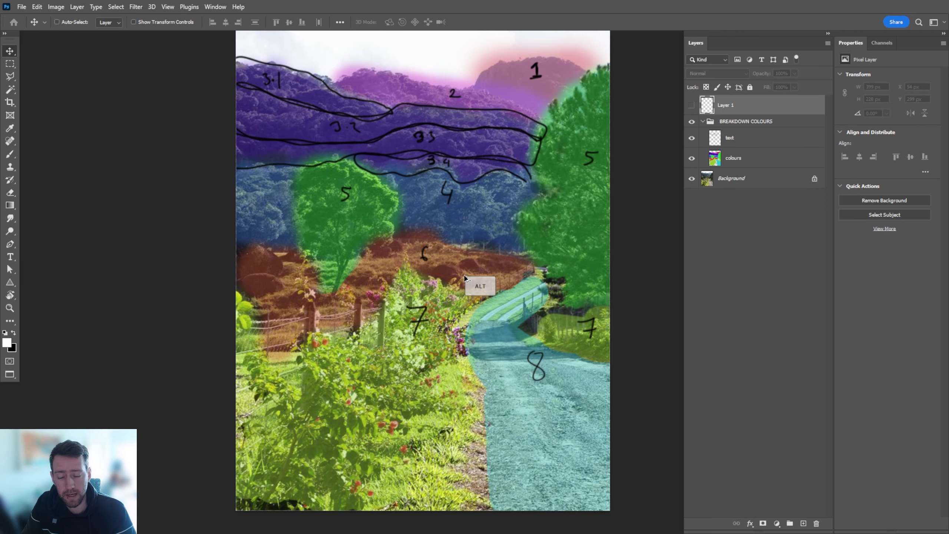
{"action": "scroll", "coordinate": [464, 277], "scroll_direction": "down", "scroll_amount": 1, "text": "alt"}
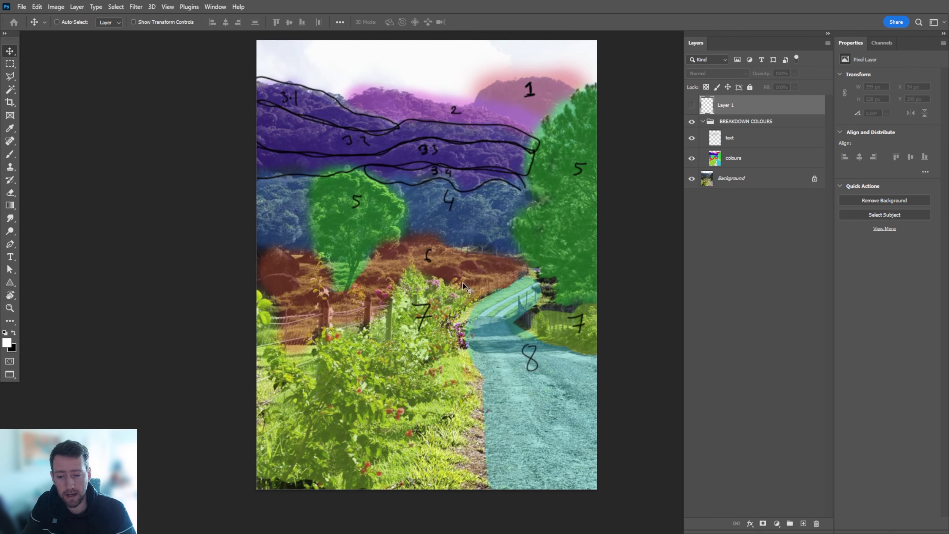
Hide the BREAKDOWN COLOURS group, show Layer 1, and examine its handwritten distance notes along the fence and path
{"action": "left_click", "coordinate": [693, 123]}
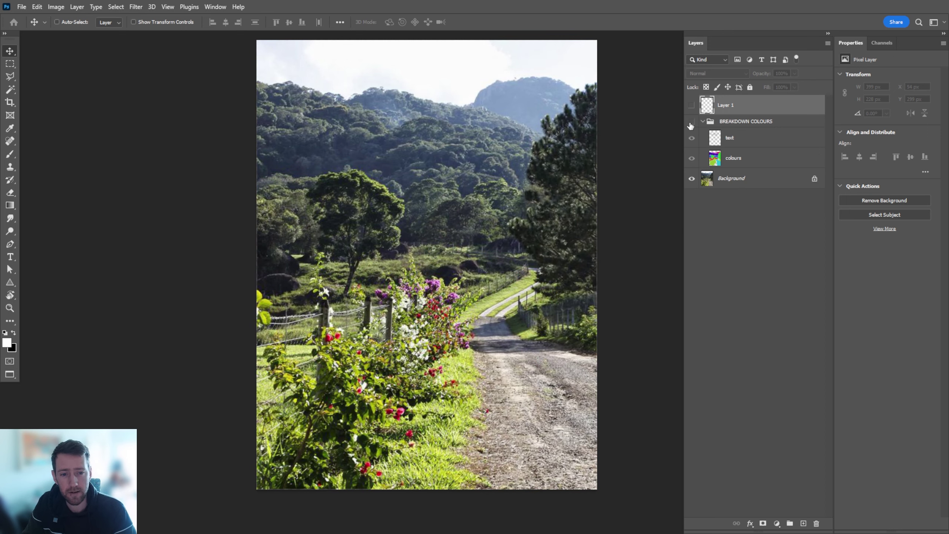
{"action": "left_click", "coordinate": [691, 105]}
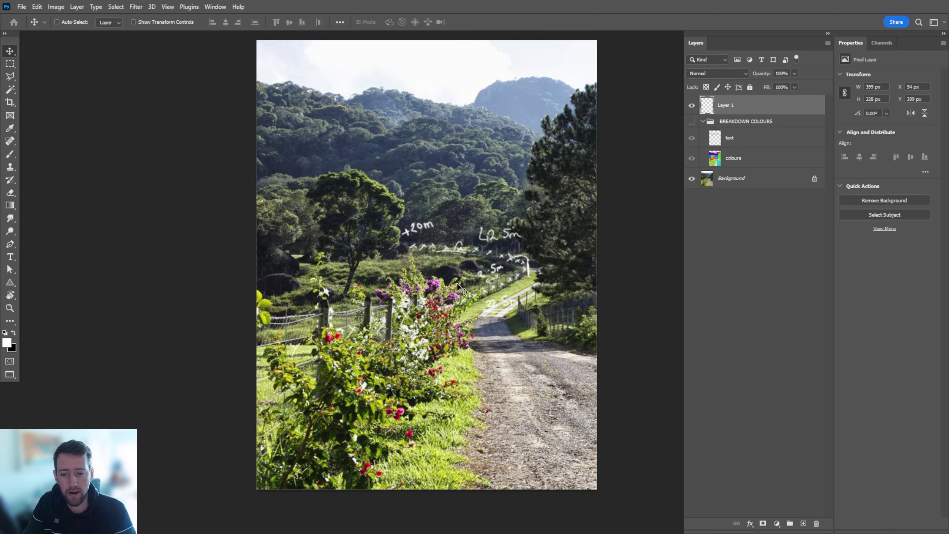
{"action": "scroll", "coordinate": [383, 329], "scroll_direction": "up", "scroll_amount": 5, "text": "alt"}
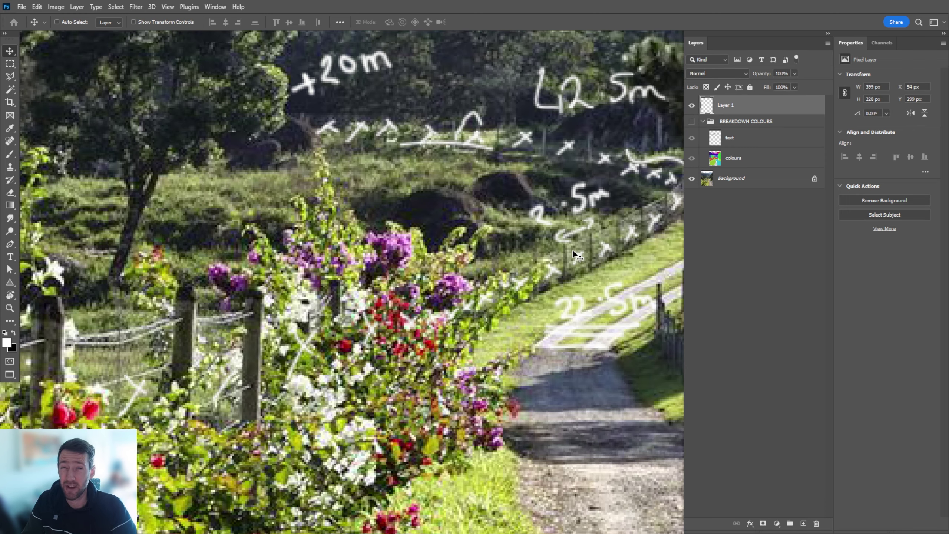
{"action": "scroll", "coordinate": [575, 255], "scroll_direction": "down", "scroll_amount": 5, "text": "alt"}
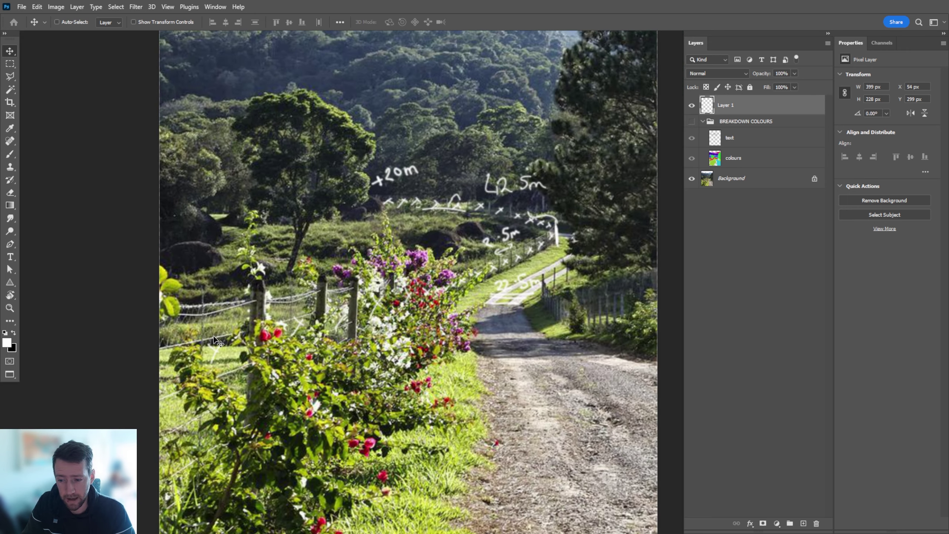
{"action": "scroll", "coordinate": [293, 329], "scroll_direction": "up", "scroll_amount": 4, "text": "alt"}
{"action": "scroll", "coordinate": [293, 328], "scroll_direction": "down", "scroll_amount": 2, "text": "alt"}
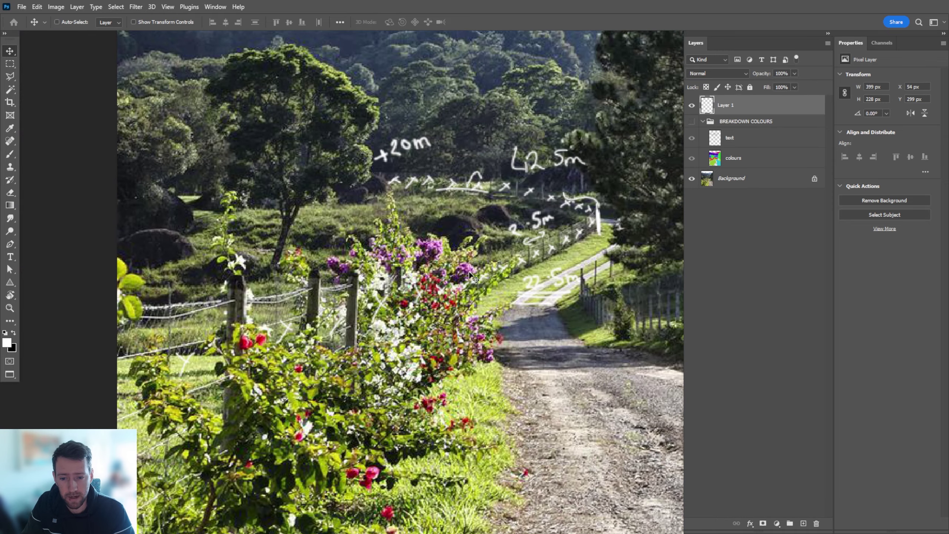
{"action": "scroll", "coordinate": [572, 263], "scroll_direction": "down", "scroll_amount": 1, "text": "alt"}
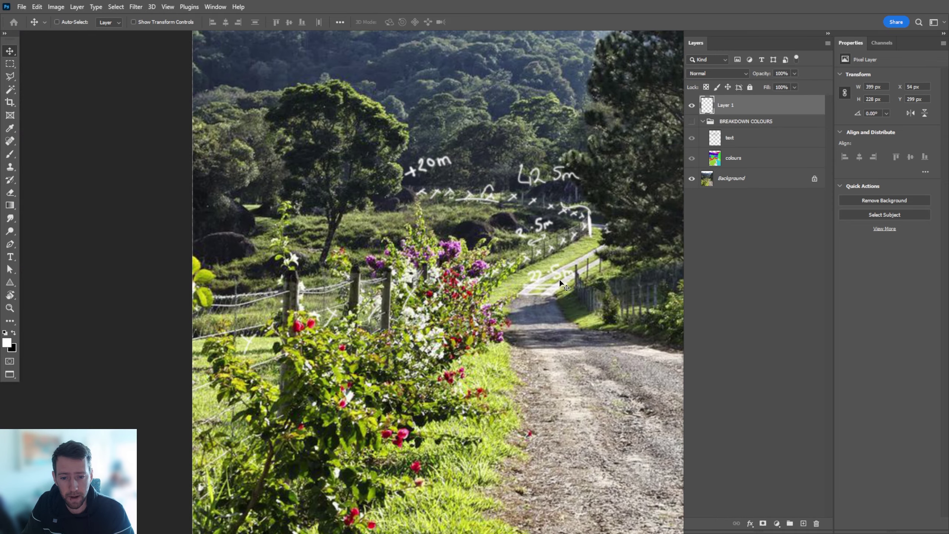
{"action": "scroll", "coordinate": [559, 278], "scroll_direction": "up", "scroll_amount": 1, "text": "alt"}
{"action": "scroll", "coordinate": [534, 270], "scroll_direction": "up", "scroll_amount": 2, "text": "alt"}
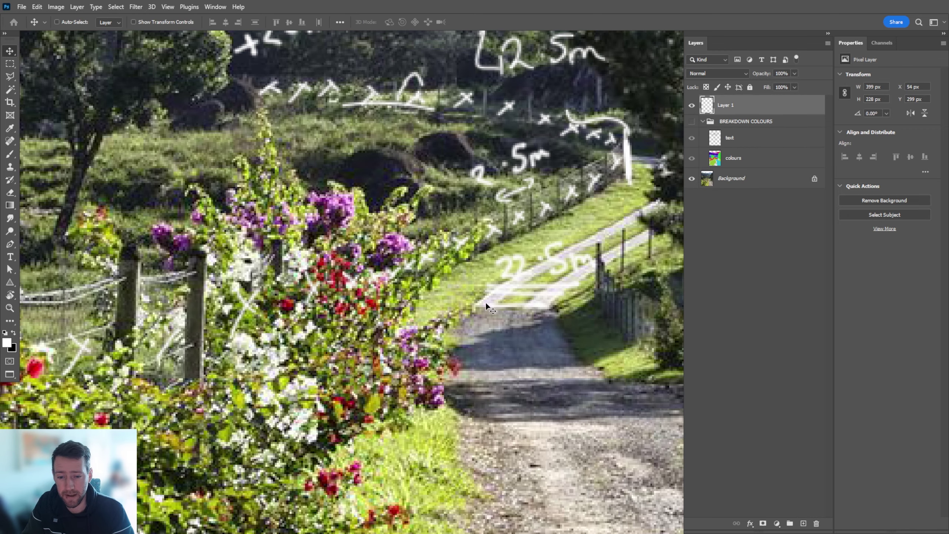
{"action": "scroll", "coordinate": [504, 293], "scroll_direction": "down", "scroll_amount": 3, "text": "alt"}
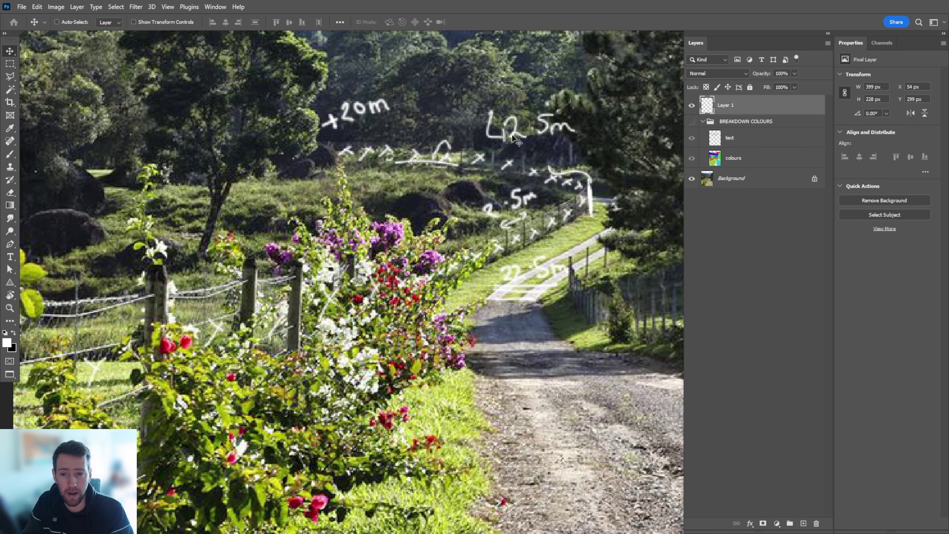
{"action": "scroll", "coordinate": [357, 130], "scroll_direction": "down", "scroll_amount": 1, "text": "alt"}
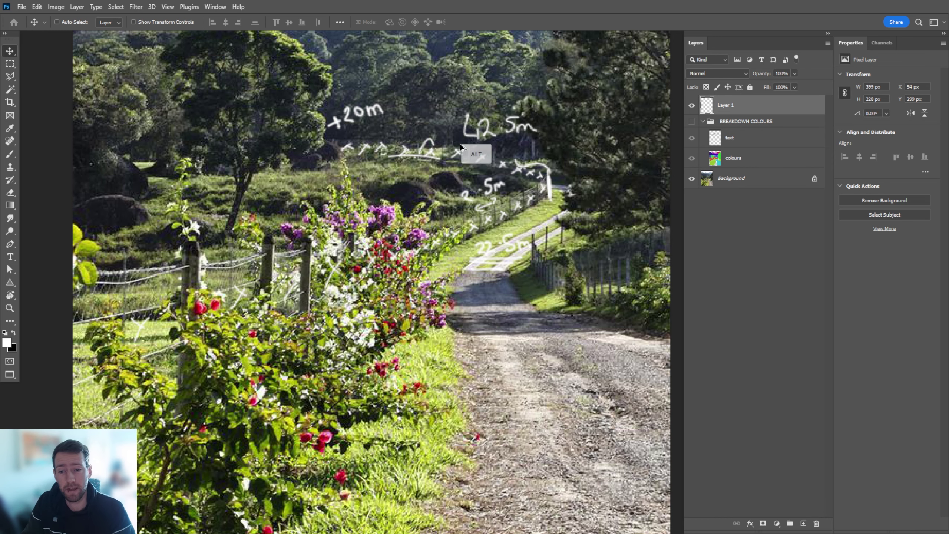
{"action": "scroll", "coordinate": [461, 149], "scroll_direction": "down", "scroll_amount": 3, "text": "alt"}
{"action": "left_click_drag", "start_coordinate": [462, 152], "coordinate": [469, 194]}
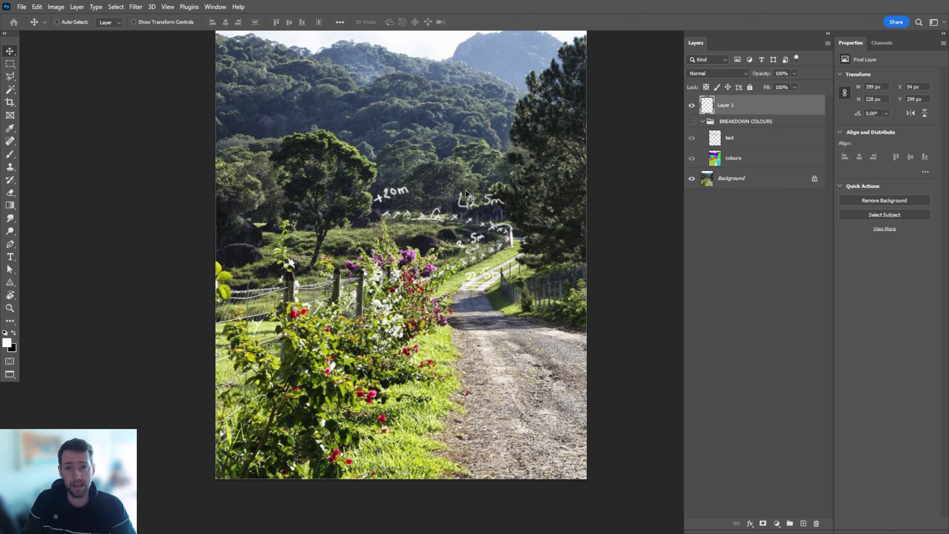
Switch to 3ds Max and create a VRayPhysicalCamera in the Top view at about X -0.1 m, Y -1.6 m, aimed along positive Y
{"action": "key", "text": "alt+Tab"}
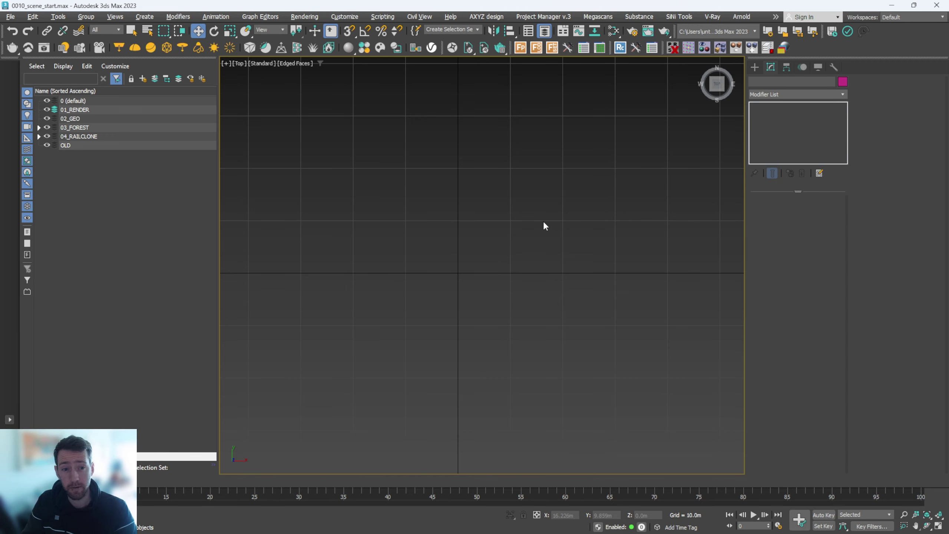
{"action": "left_click", "coordinate": [755, 67]}
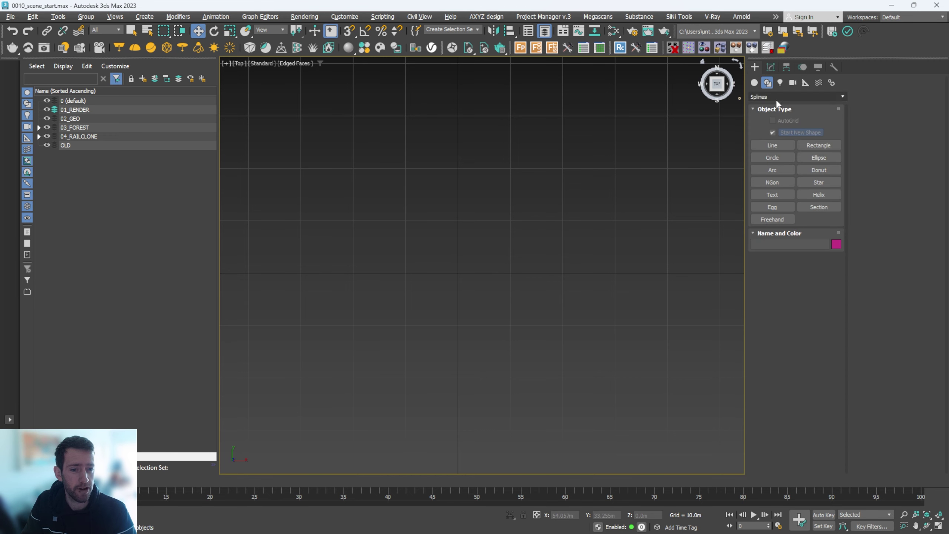
{"action": "left_click", "coordinate": [793, 83]}
{"action": "left_click", "coordinate": [794, 98]}
{"action": "left_click", "coordinate": [799, 115]}
{"action": "left_click", "coordinate": [804, 133]}
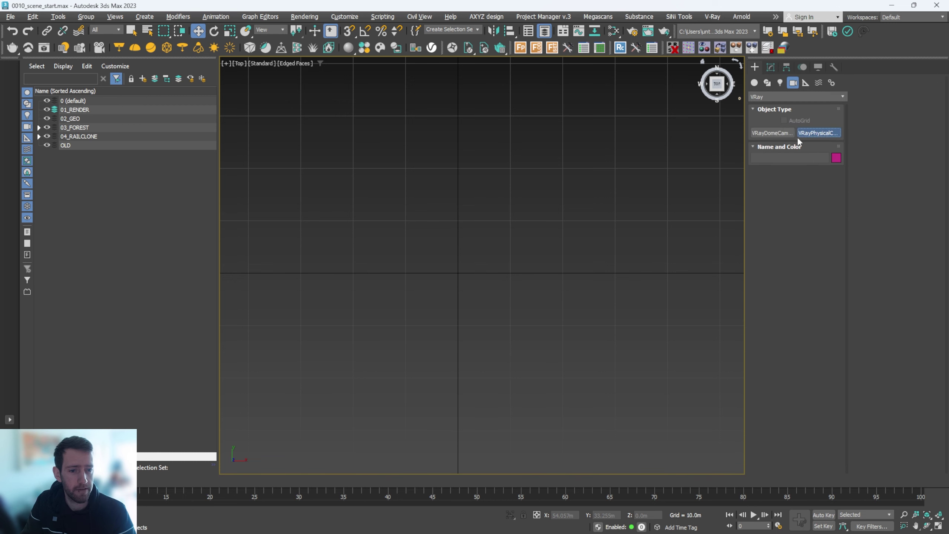
{"action": "left_click_drag", "start_coordinate": [471, 286], "coordinate": [470, 191]}
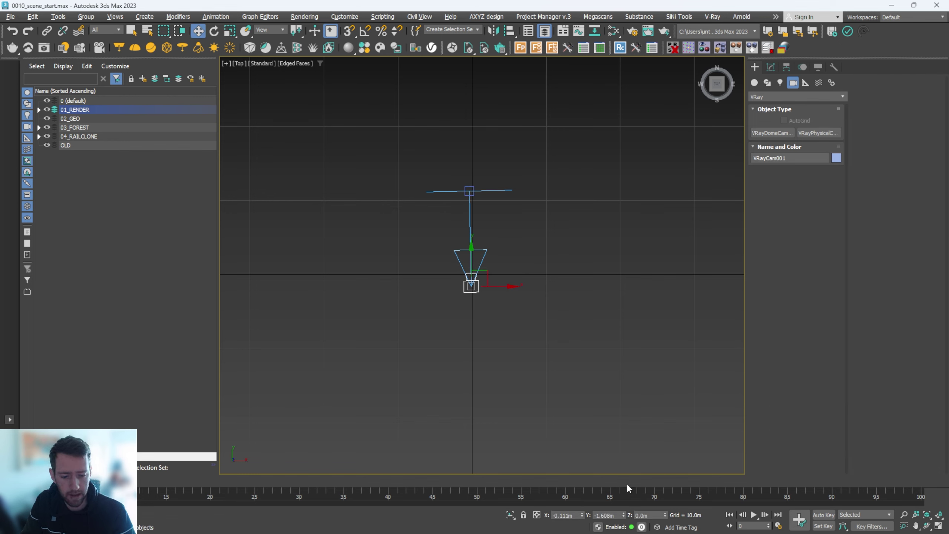
Select the camera together with its target and set their X and Y positions to 0
{"action": "left_click_drag", "start_coordinate": [392, 128], "coordinate": [474, 212]}
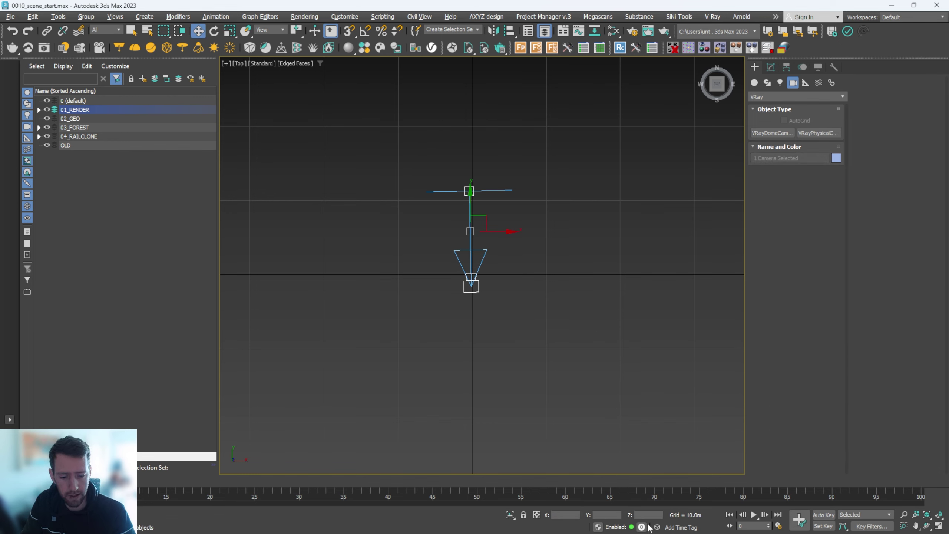
{"action": "left_click", "coordinate": [568, 516]}
{"action": "type", "text": "0"}
{"action": "key", "text": "Tab"}
{"action": "type", "text": "0"}
{"action": "key", "text": "Tab"}
{"action": "left_click", "coordinate": [568, 516]}
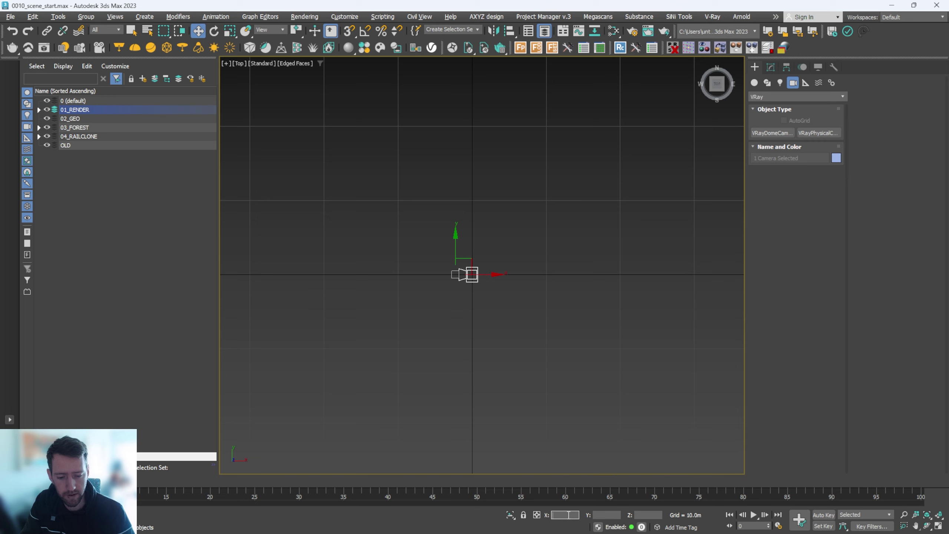
Move only the camera target straight forward along the Y axis, well away from the camera at the origin
{"action": "scroll", "coordinate": [461, 262], "scroll_direction": "up", "scroll_amount": 5}
{"action": "left_click", "coordinate": [490, 325]}
{"action": "left_click", "coordinate": [510, 240]}
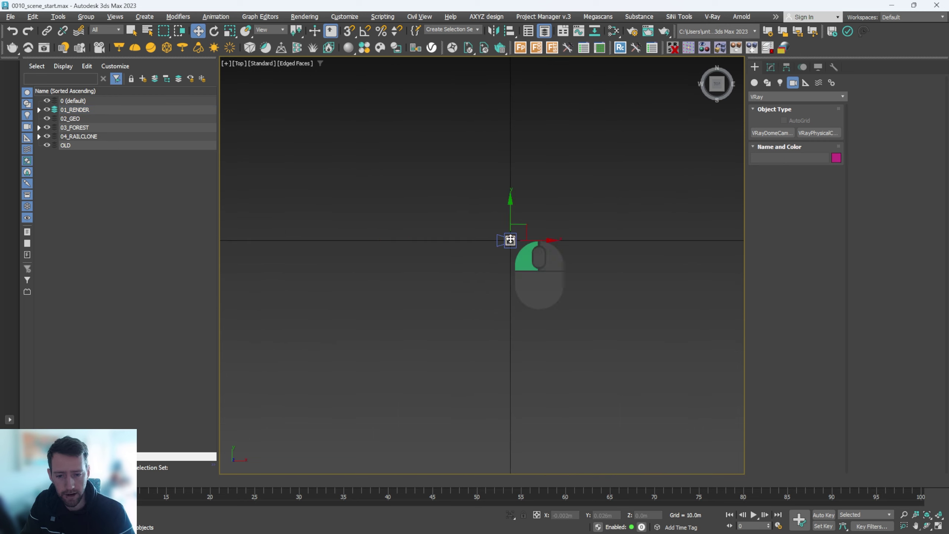
{"action": "left_click_drag", "start_coordinate": [510, 222], "coordinate": [511, 84]}
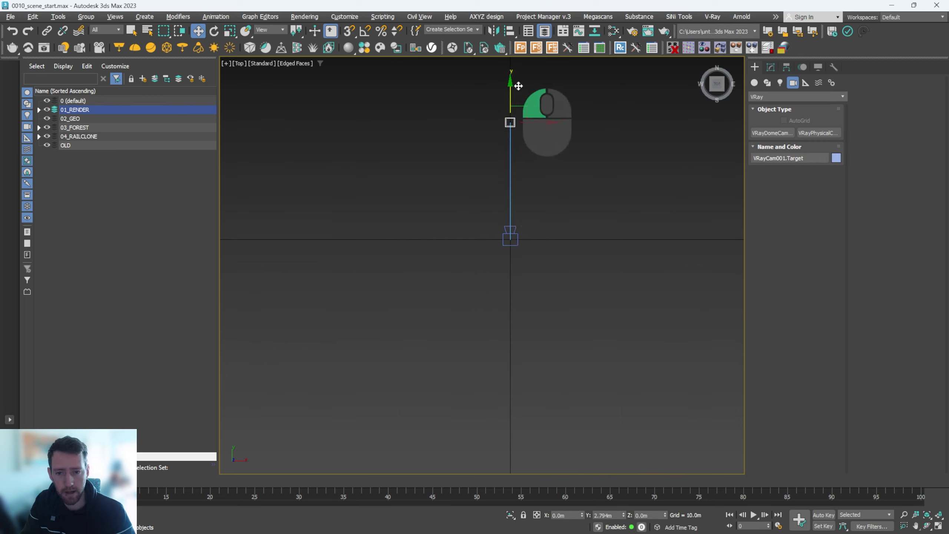
{"action": "scroll", "coordinate": [521, 87], "scroll_direction": "down", "scroll_amount": 5}
{"action": "middle_click_drag", "start_coordinate": [521, 87], "coordinate": [505, 270]}
{"action": "left_click_drag", "start_coordinate": [502, 269], "coordinate": [502, 209]}
Raise the camera and its target together to a Z height of 1.6 m
{"action": "scroll", "coordinate": [510, 284], "scroll_direction": "up", "scroll_amount": 4}
{"action": "left_click", "coordinate": [487, 328]}
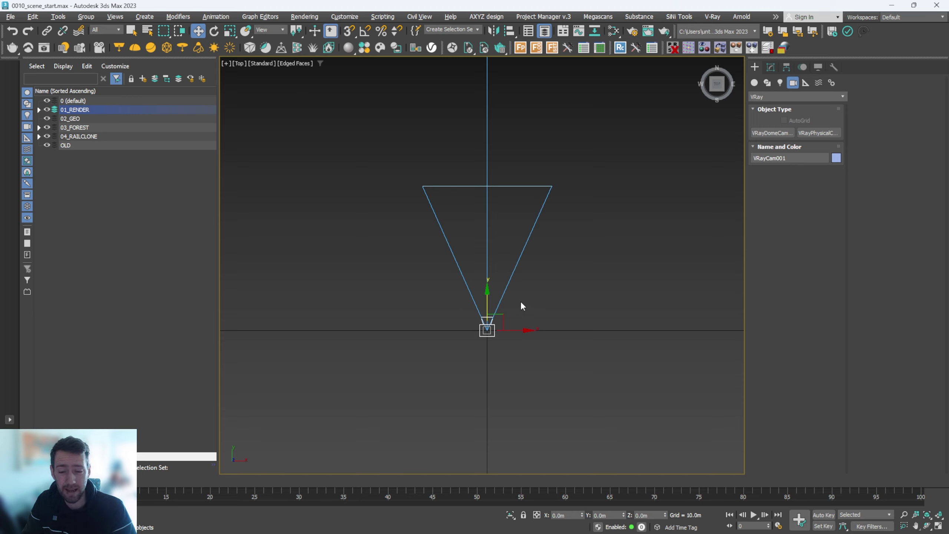
{"action": "middle_click_drag", "start_coordinate": [522, 306], "coordinate": [485, 201], "text": "alt"}
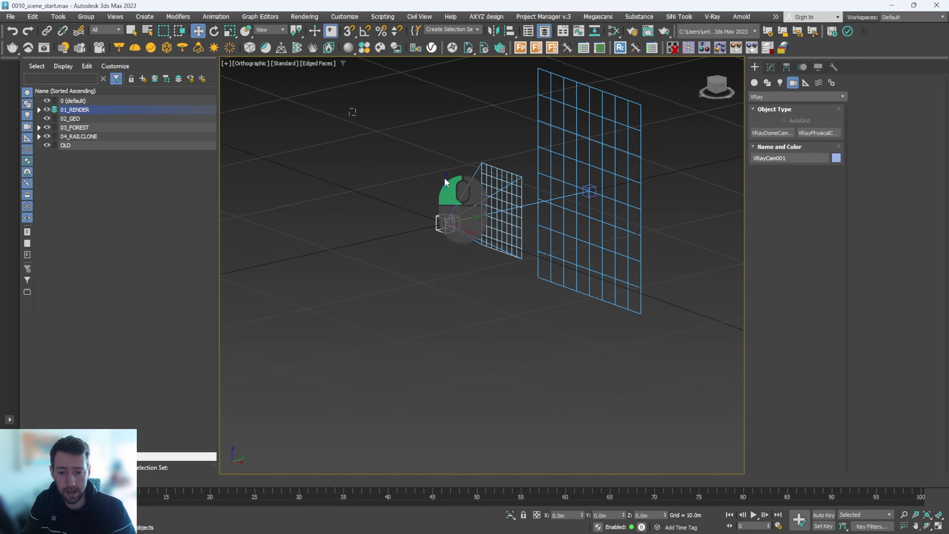
{"action": "left_click_drag", "start_coordinate": [445, 178], "coordinate": [669, 272]}
{"action": "left_click", "coordinate": [647, 516]}
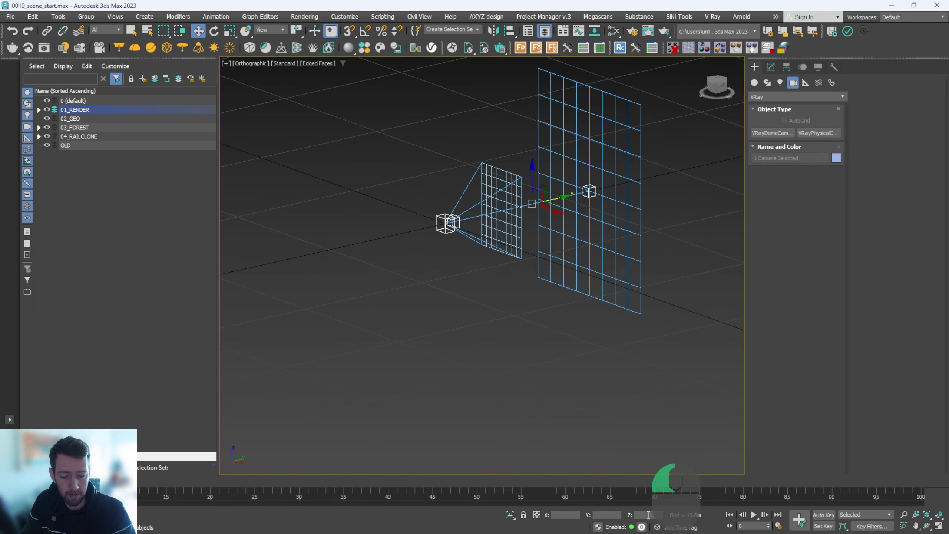
{"action": "type", "text": "1.6"}
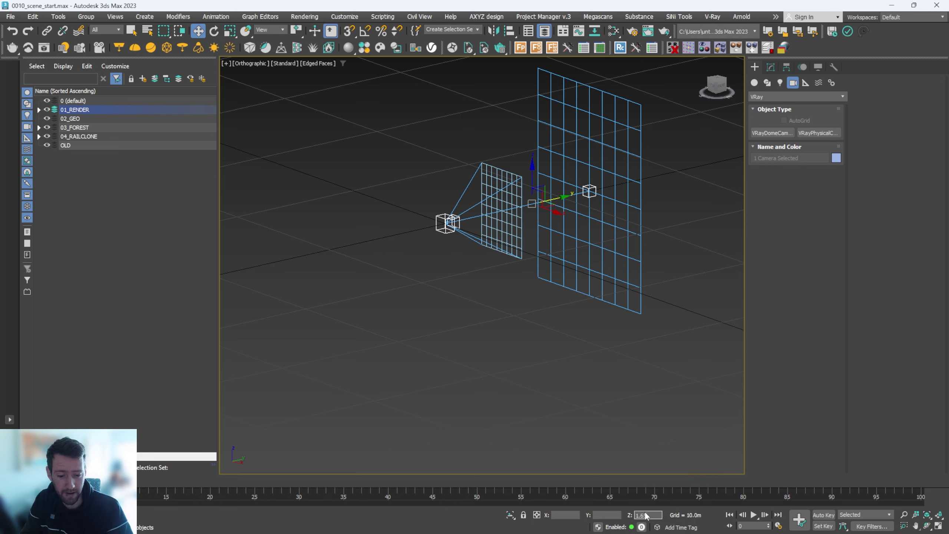
{"action": "key", "text": "Return"}
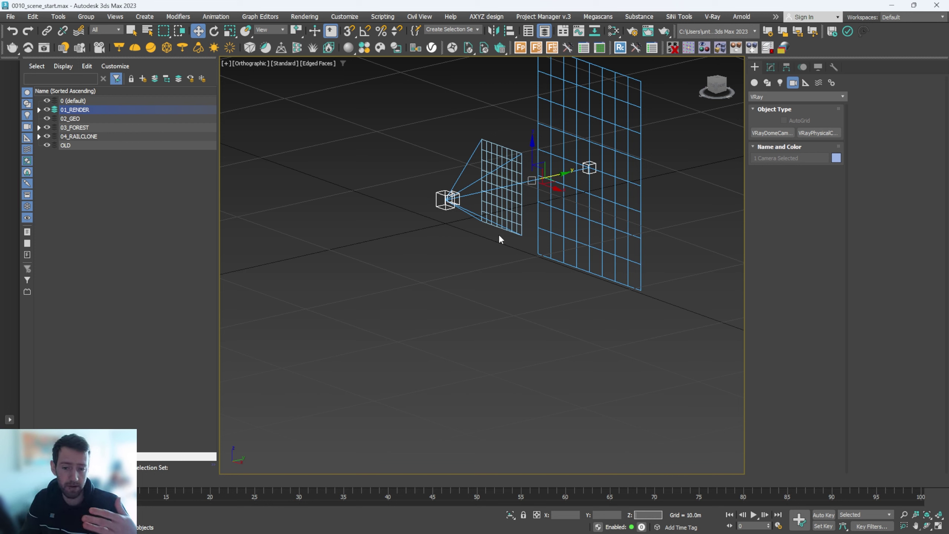
Deselect the camera and show the VRayCam001 camera view side by side with the Top view
{"action": "left_click", "coordinate": [513, 258]}
{"action": "key", "text": "t"}
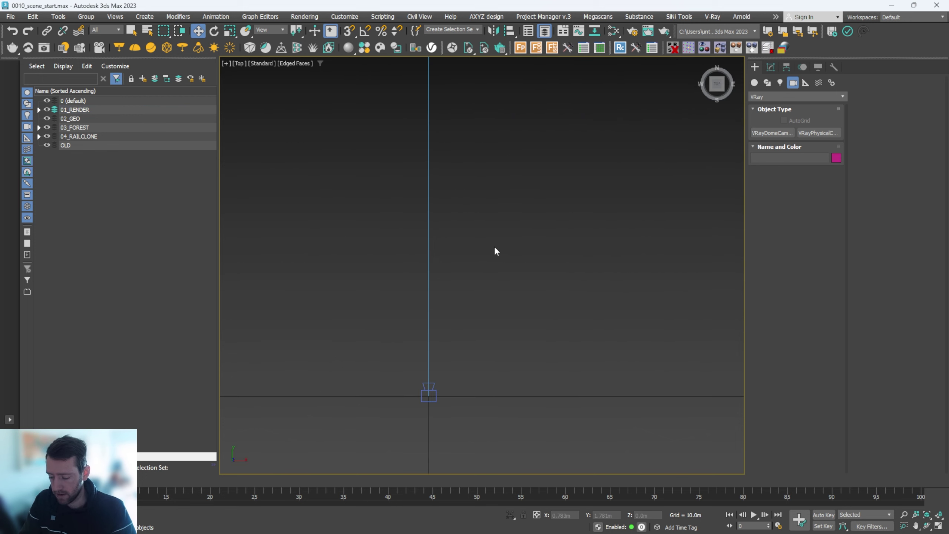
{"action": "key", "text": "alt+w"}
{"action": "left_click", "coordinate": [406, 227]}
{"action": "key", "text": "c"}
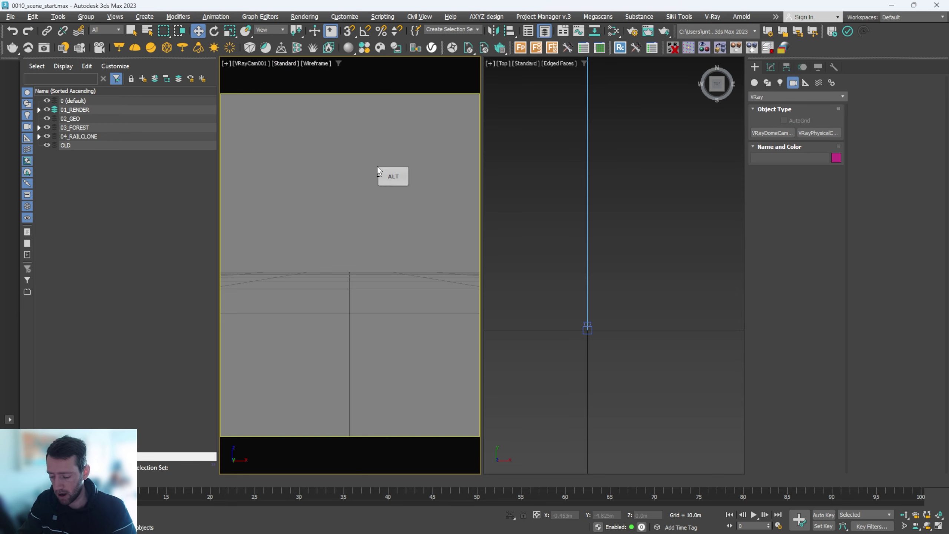
Load image_001 from the course References folder as the viewport background and apply it to the active camera view only
{"action": "key", "text": "alt+b"}
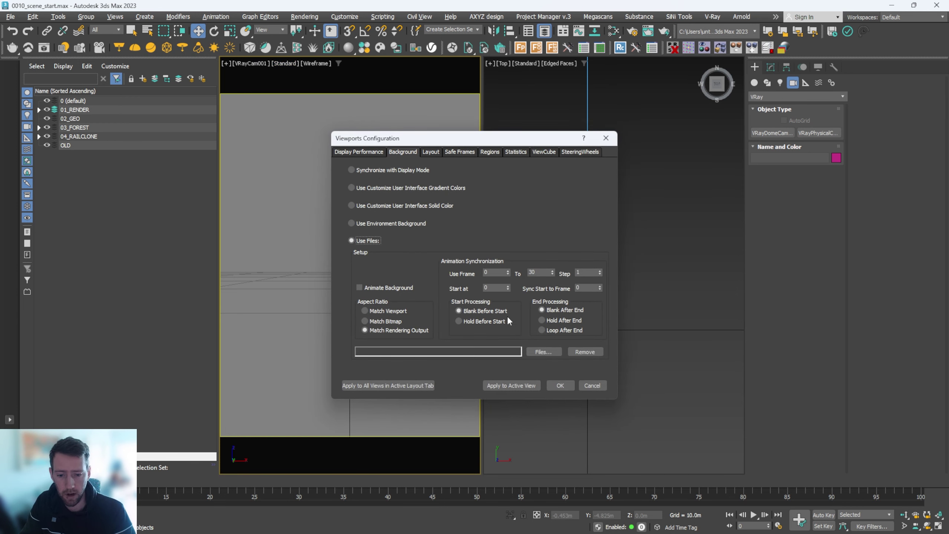
{"action": "left_click", "coordinate": [541, 351]}
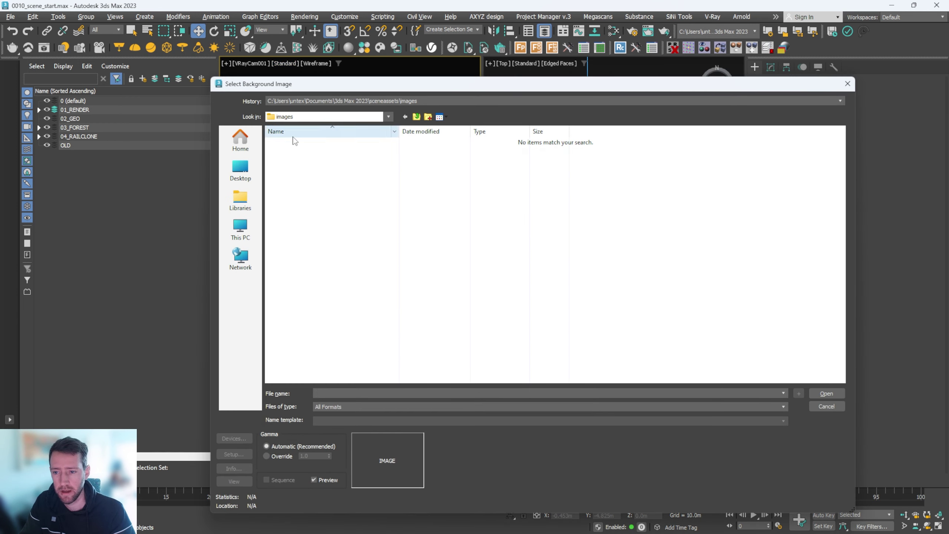
{"action": "left_click", "coordinate": [391, 103]}
{"action": "left_click", "coordinate": [402, 108]}
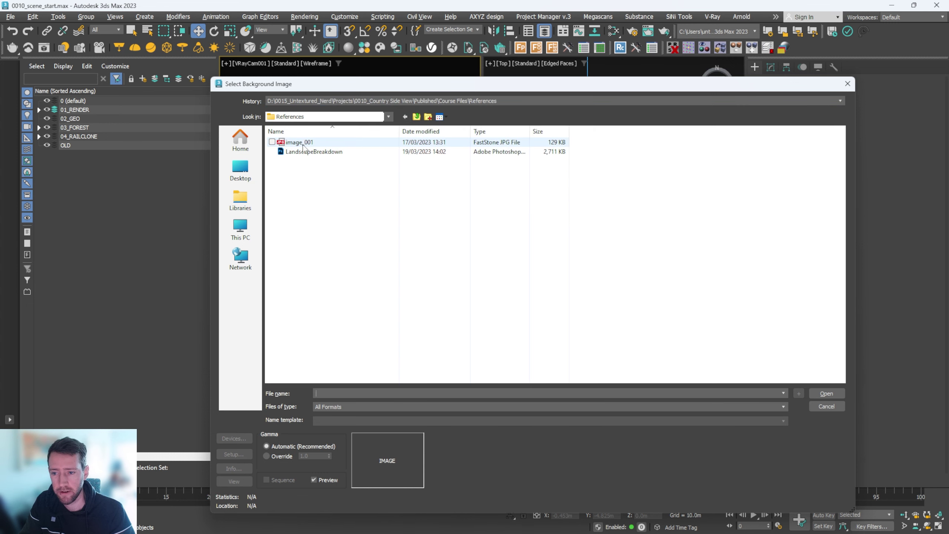
{"action": "double_click", "coordinate": [304, 143]}
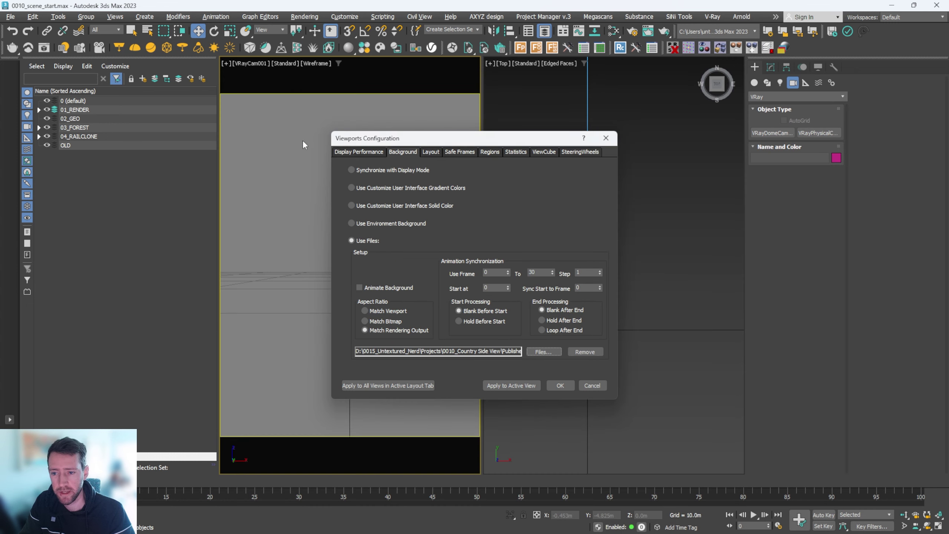
{"action": "left_click", "coordinate": [517, 386]}
{"action": "left_click", "coordinate": [589, 385]}
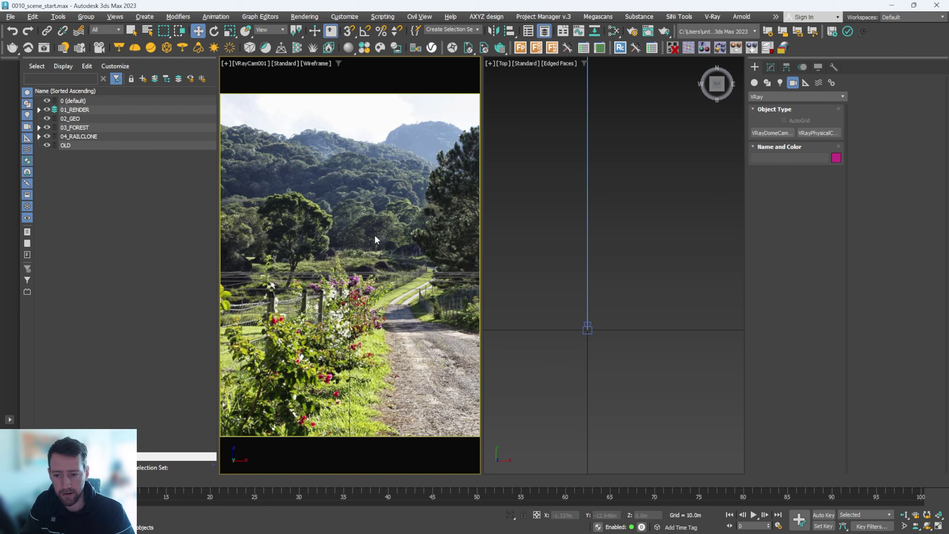
Vary the render output height to test how the background follows the aspect ratio, and set the height to 745
{"action": "left_click", "coordinate": [632, 31]}
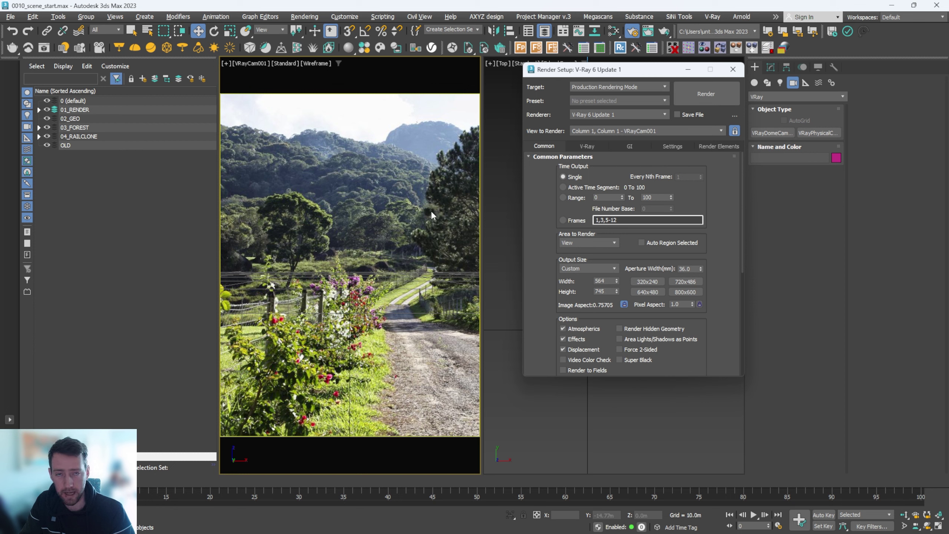
{"action": "left_click", "coordinate": [616, 291]}
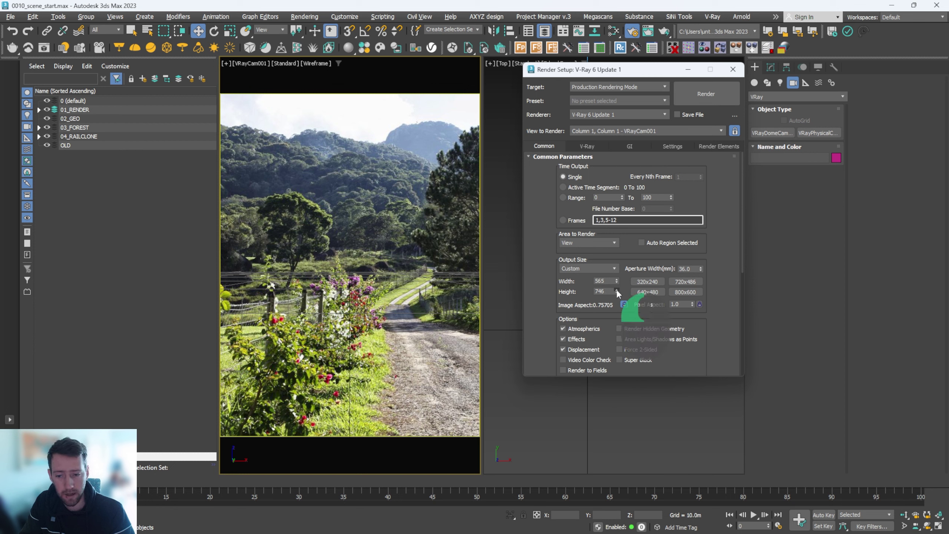
{"action": "left_click_drag", "start_coordinate": [617, 293], "coordinate": [623, 241]}
{"action": "double_click", "coordinate": [603, 291]}
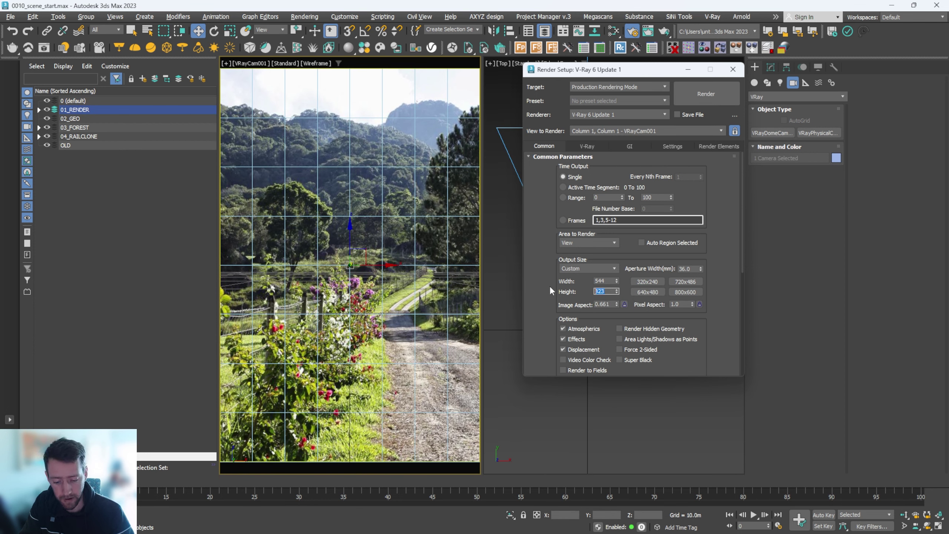
{"action": "type", "text": "745"}
{"action": "key", "text": "Return"}
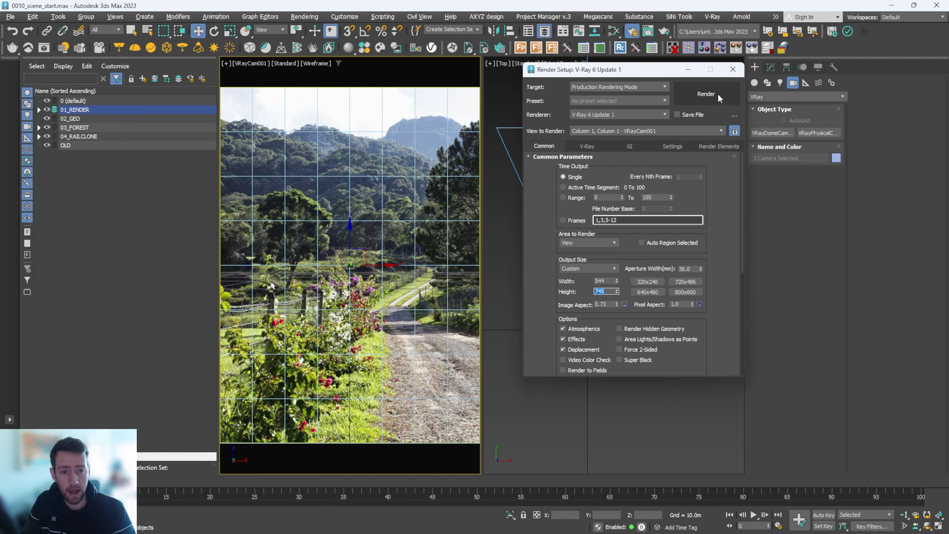
{"action": "left_click", "coordinate": [732, 70]}
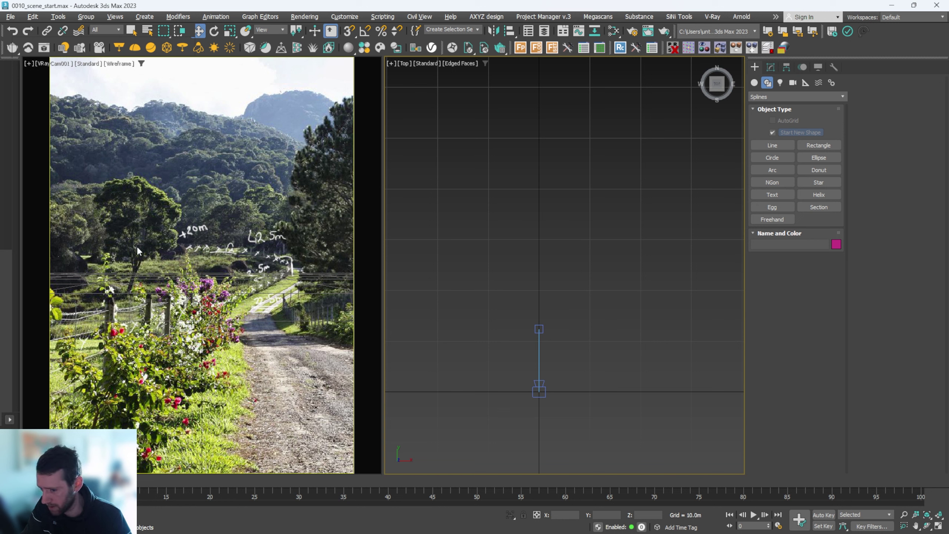
Start a line spline in the Top view with its first vertex snapped to the grid origin at the camera
{"action": "left_click", "coordinate": [773, 147]}
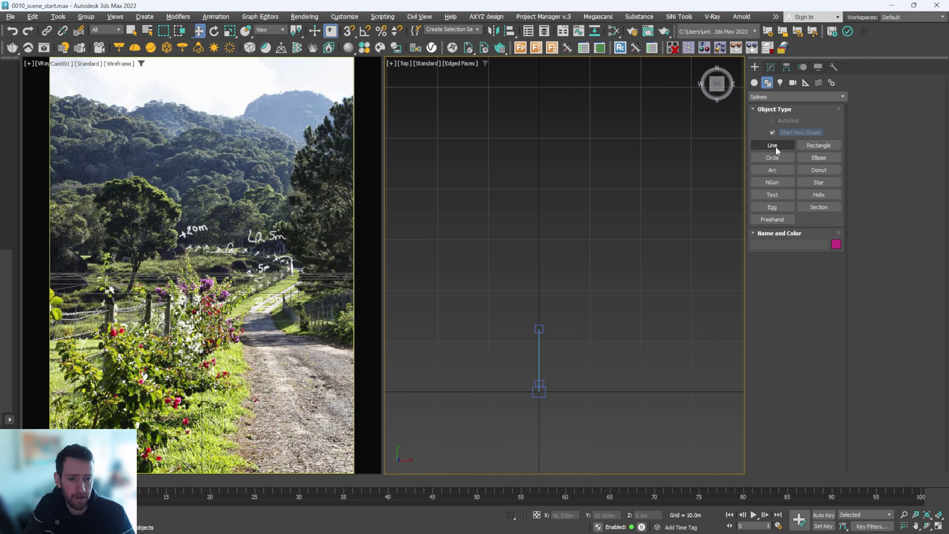
{"action": "right_click", "coordinate": [549, 269], "text": "shift"}
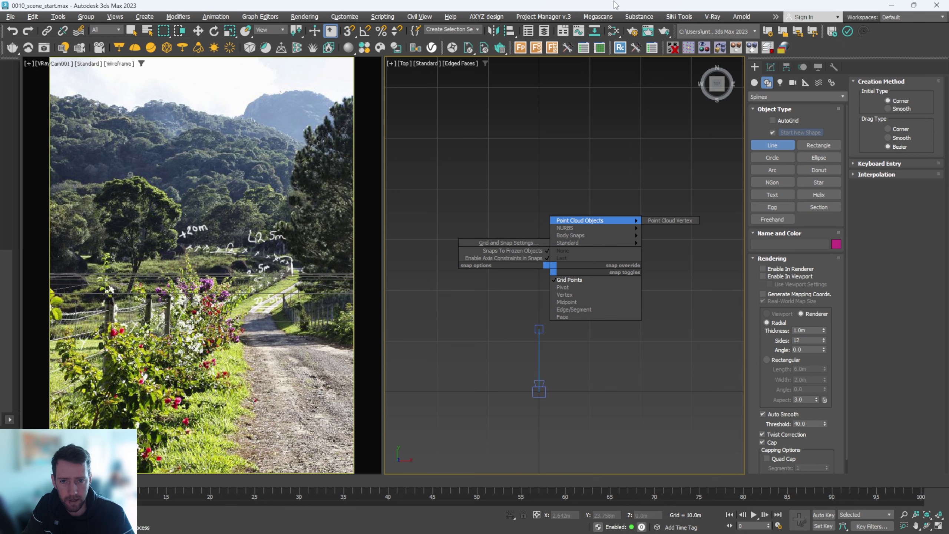
{"action": "key", "text": "s"}
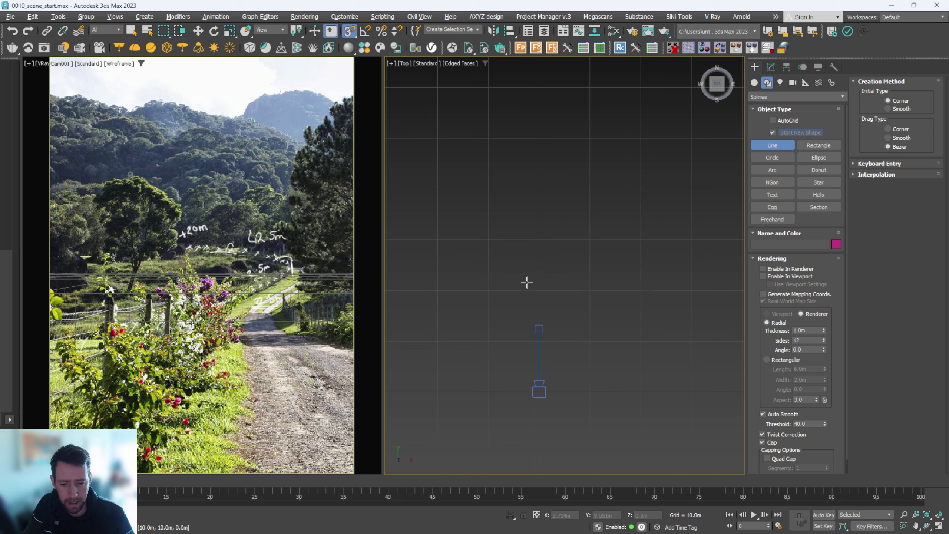
{"action": "left_click", "coordinate": [538, 392]}
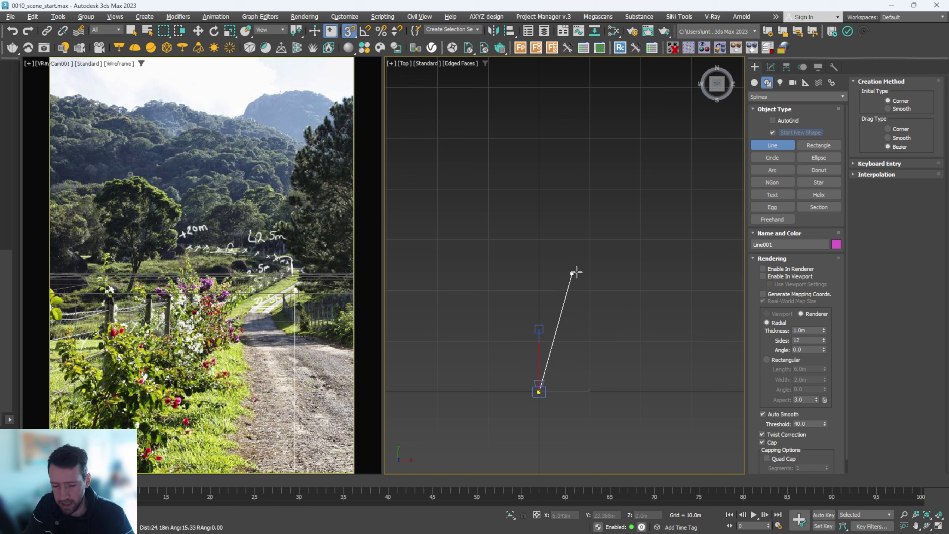
Add three more vertices straight ahead of the camera along the Y axis with snapping off, and finish the open line
{"action": "scroll", "coordinate": [545, 258], "scroll_direction": "up", "scroll_amount": 2}
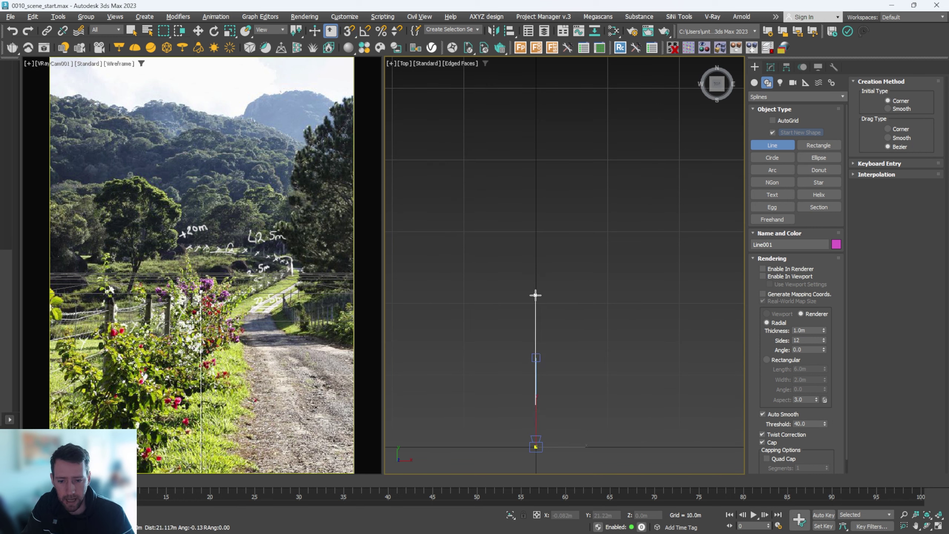
{"action": "key", "text": "shift"}
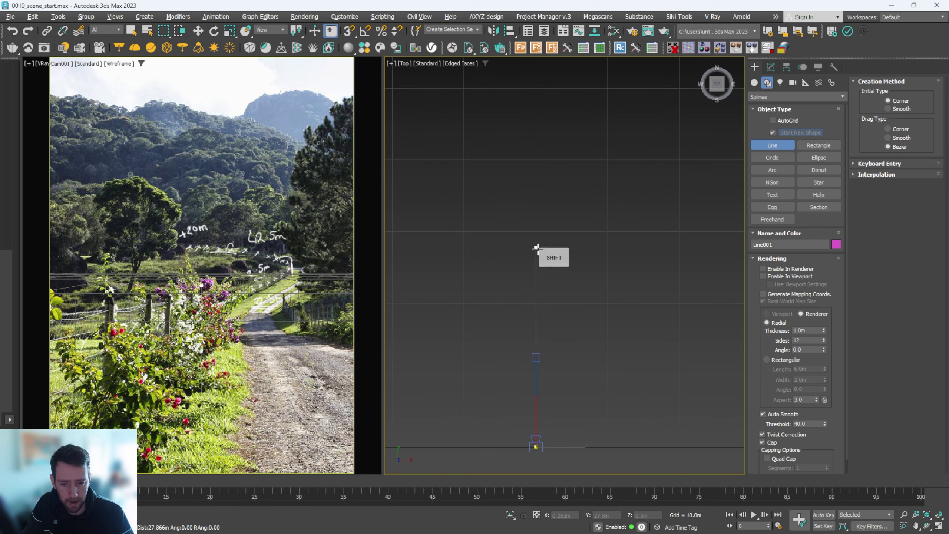
{"action": "left_click", "coordinate": [536, 348], "text": "shift"}
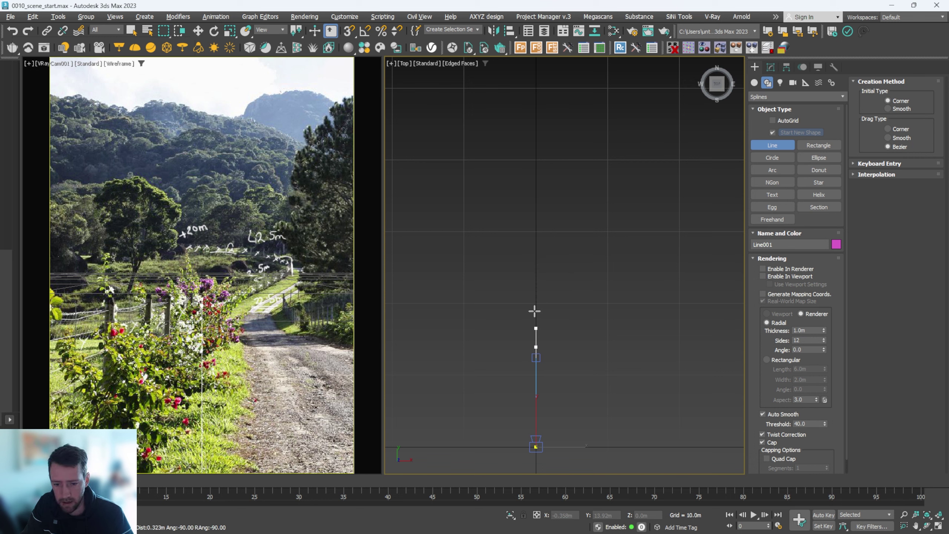
{"action": "key", "text": "shift"}
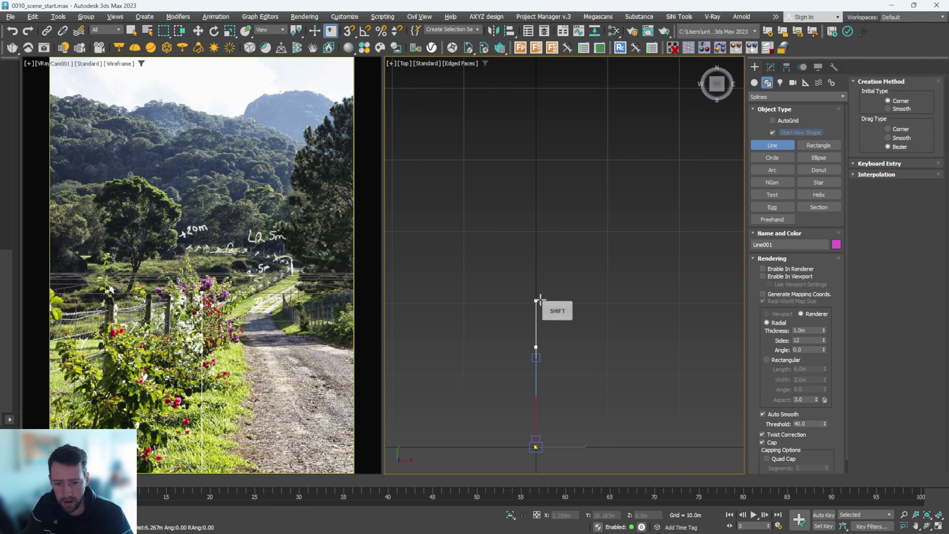
{"action": "left_click", "coordinate": [537, 233], "text": "shift"}
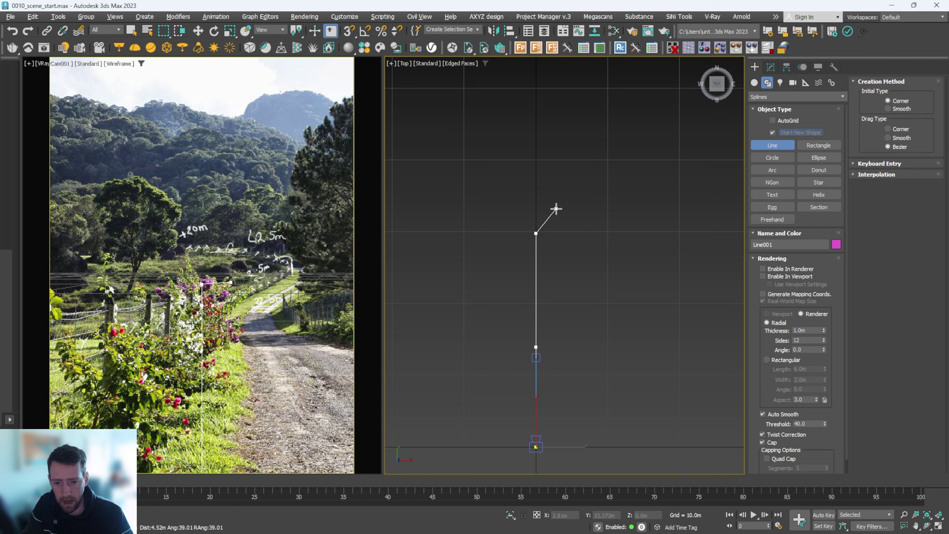
{"action": "scroll", "coordinate": [550, 219], "scroll_direction": "down", "scroll_amount": 4}
{"action": "left_click", "coordinate": [542, 176]}
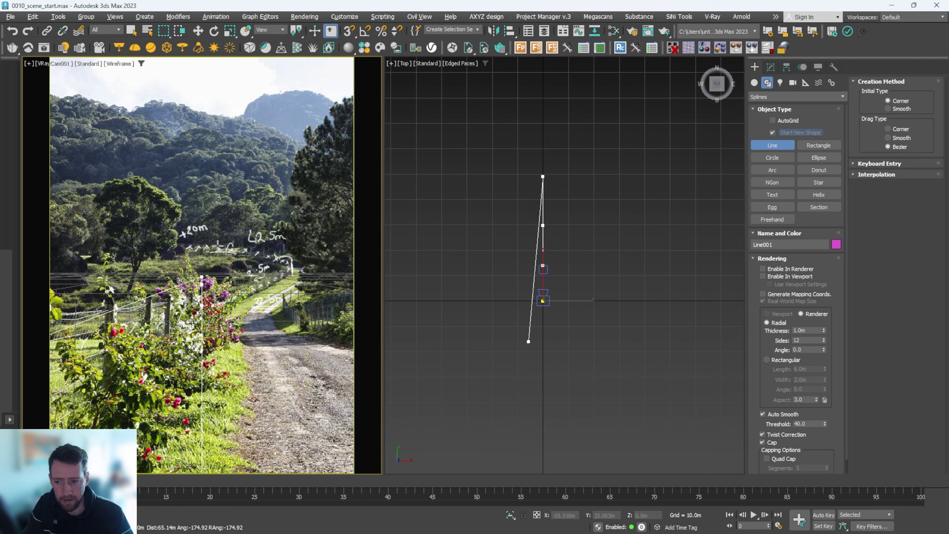
{"action": "right_click", "coordinate": [561, 228]}
{"action": "scroll", "coordinate": [557, 232], "scroll_direction": "up", "scroll_amount": 3}
{"action": "right_click", "coordinate": [556, 238]}
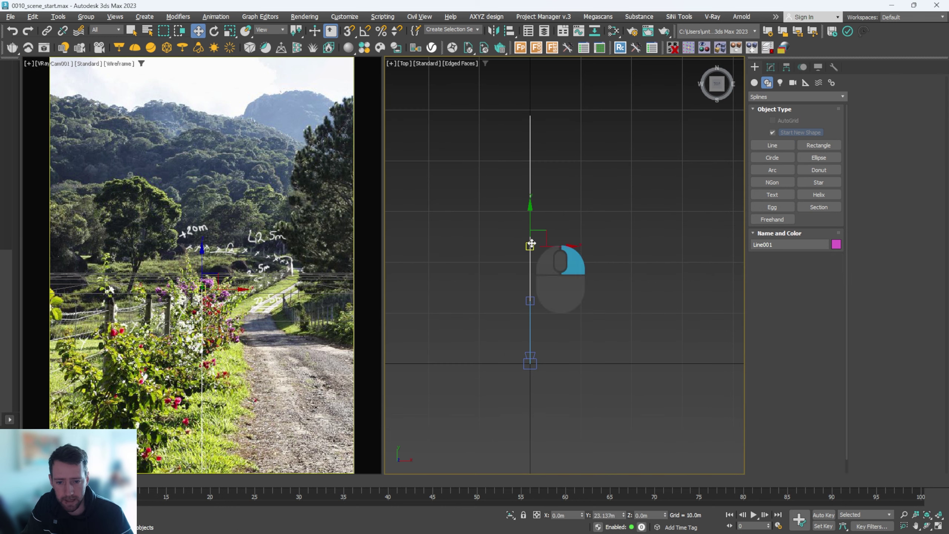
Edit the line at vertex level and set its second vertex to a Y position of 22.5 m
{"action": "scroll", "coordinate": [539, 251], "scroll_direction": "down", "scroll_amount": 2}
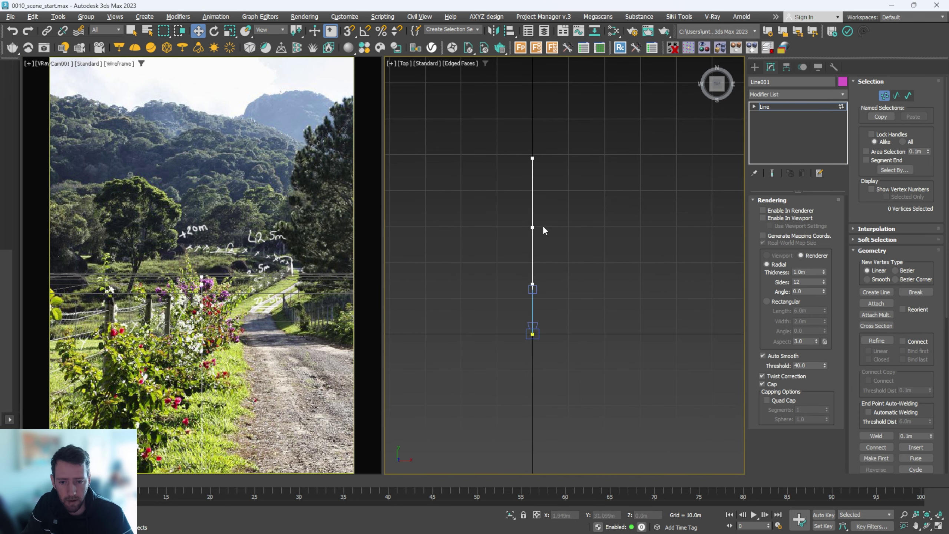
{"action": "scroll", "coordinate": [546, 210], "scroll_direction": "up", "scroll_amount": 2}
{"action": "left_click_drag", "start_coordinate": [509, 299], "coordinate": [565, 348]}
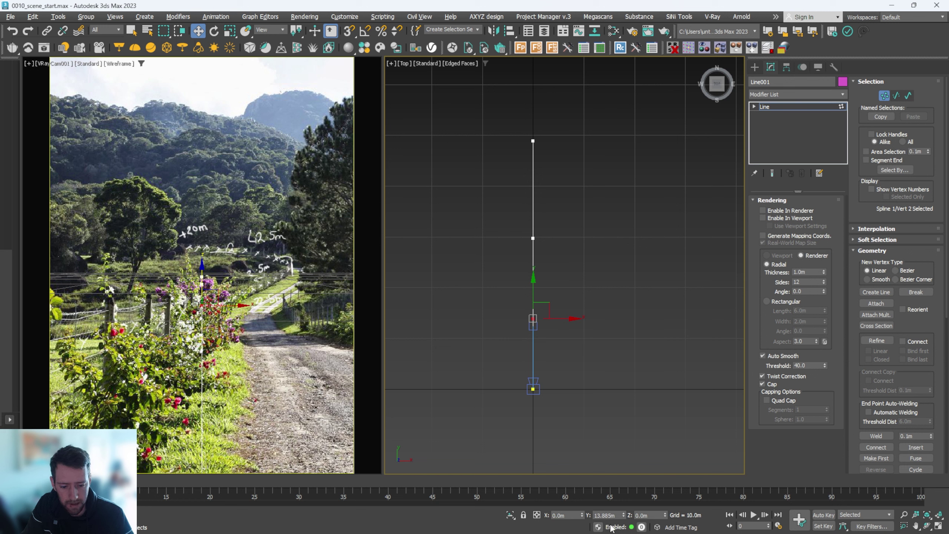
{"action": "double_click", "coordinate": [623, 516]}
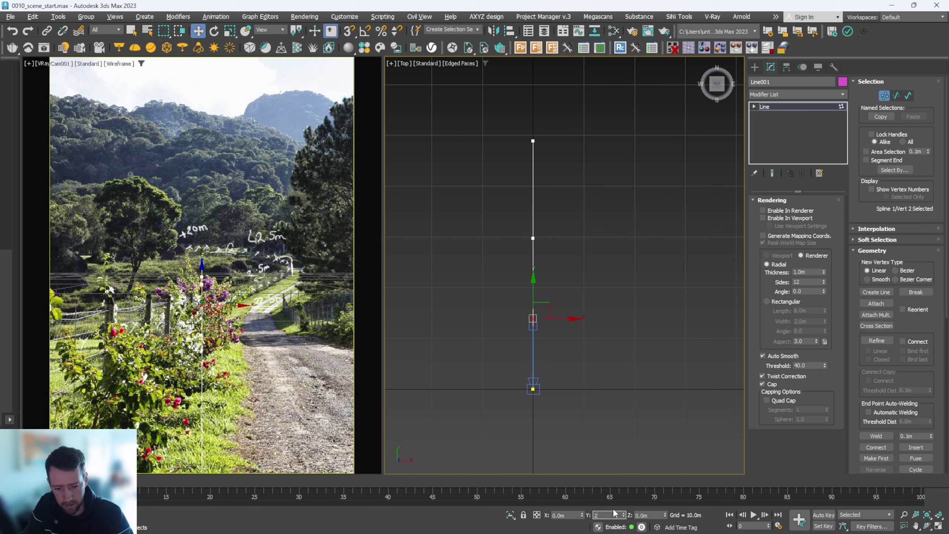
{"action": "type", "text": "22.5"}
{"action": "key", "text": "Return"}
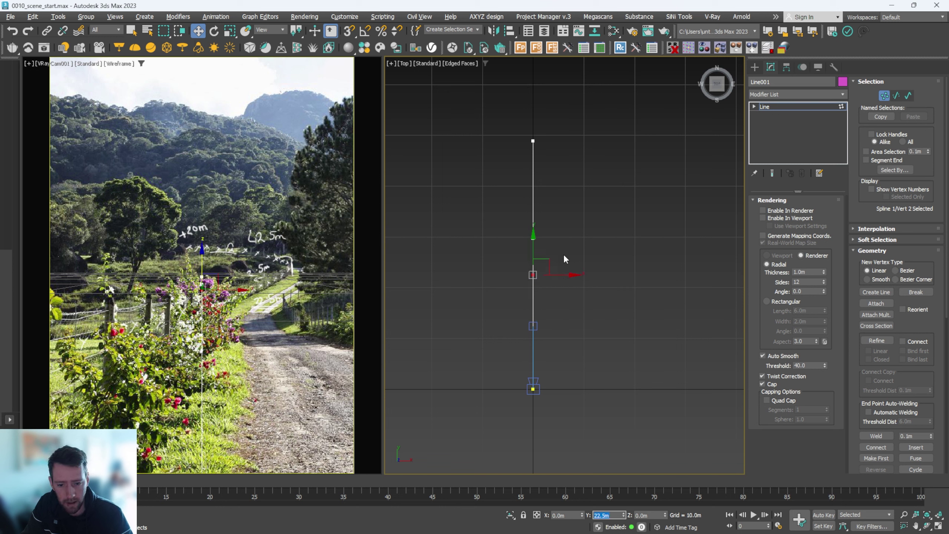
Set the line's third vertex to a Y position of 42.5 m
{"action": "scroll", "coordinate": [519, 223], "scroll_direction": "up", "scroll_amount": 3}
{"action": "left_click_drag", "start_coordinate": [531, 245], "coordinate": [574, 280]}
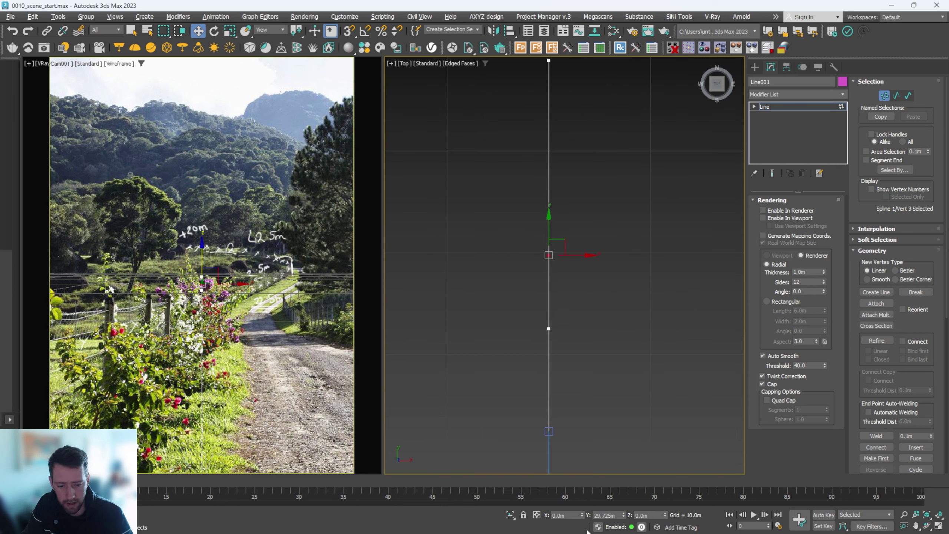
{"action": "double_click", "coordinate": [618, 515]}
{"action": "type", "text": "42.5"}
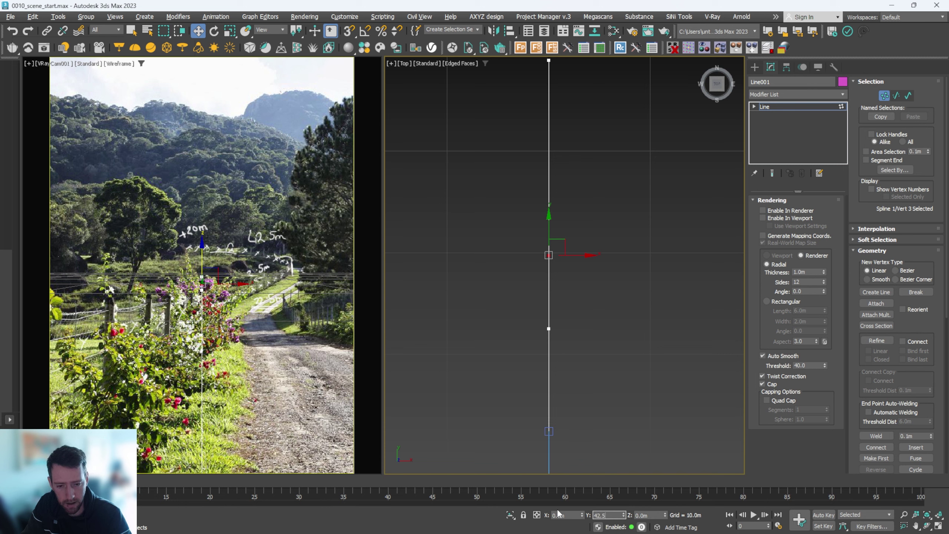
{"action": "key", "text": "Return"}
Set the line's last vertex to a Y position of 65 m
{"action": "scroll", "coordinate": [600, 248], "scroll_direction": "down", "scroll_amount": 3}
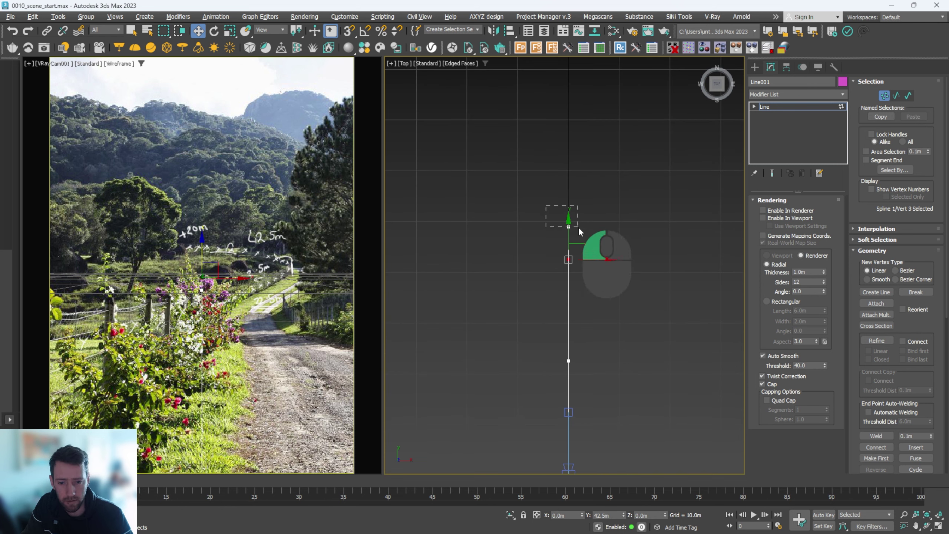
{"action": "double_click", "coordinate": [616, 516]}
{"action": "type", "text": "65"}
{"action": "key", "text": "Return"}
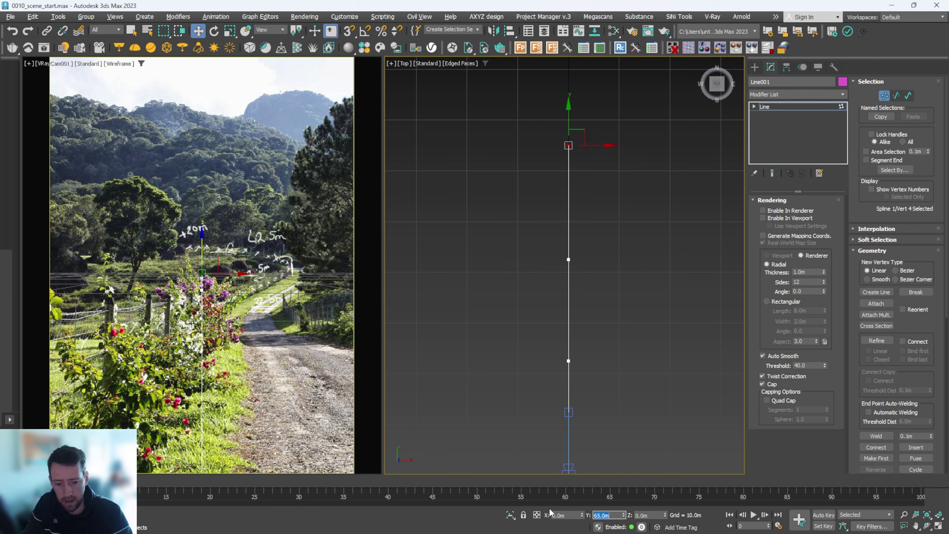
{"action": "scroll", "coordinate": [596, 263], "scroll_direction": "down", "scroll_amount": 2}
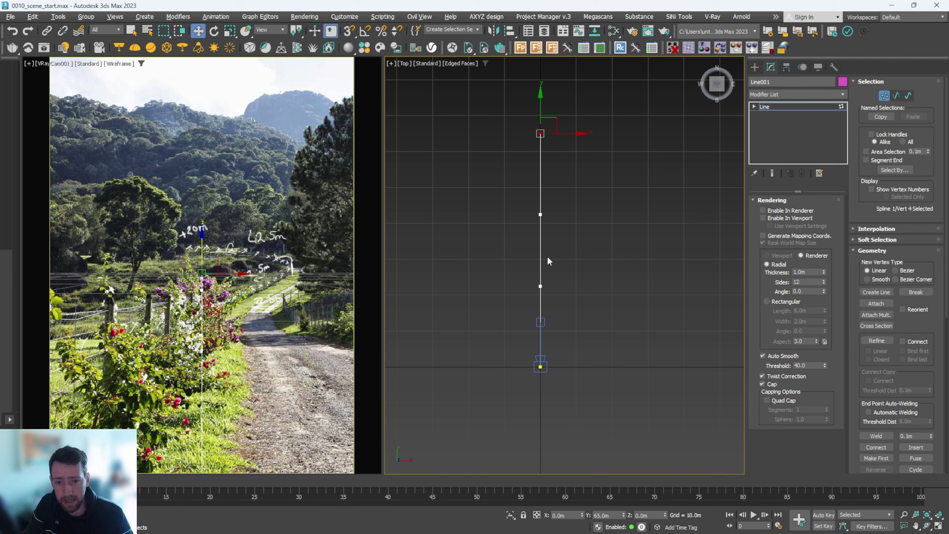
{"action": "scroll", "coordinate": [553, 270], "scroll_direction": "up", "scroll_amount": 2}
{"action": "middle_click_drag", "start_coordinate": [537, 107], "coordinate": [540, 184]}
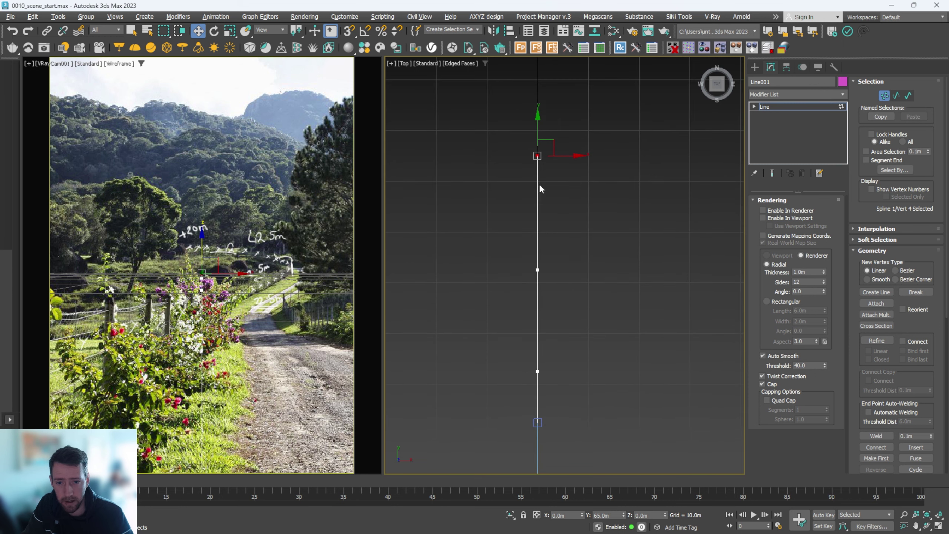
{"action": "left_click", "coordinate": [538, 114]}
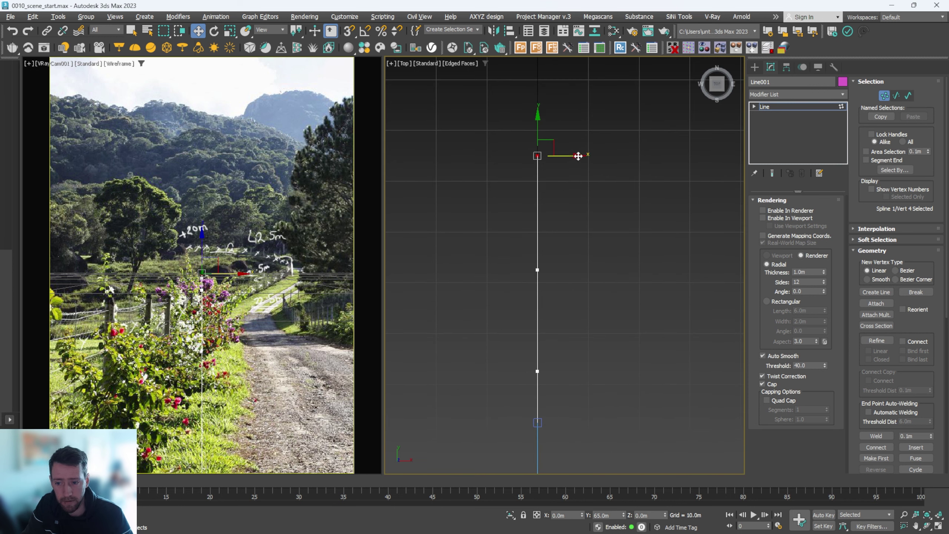
{"action": "left_click_drag", "start_coordinate": [578, 156], "coordinate": [554, 199]}
{"action": "right_click", "coordinate": [553, 200]}
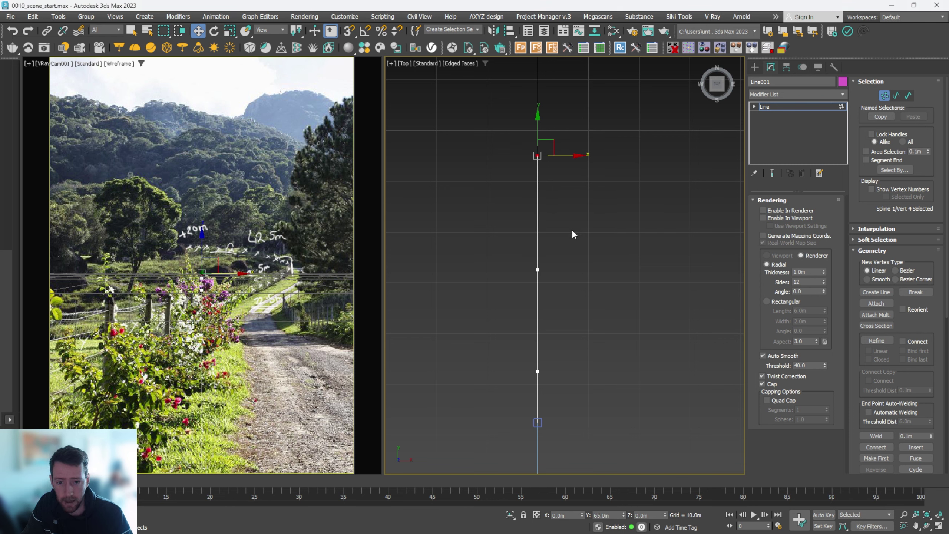
{"action": "middle_click_drag", "start_coordinate": [574, 233], "coordinate": [630, 183], "text": "alt"}
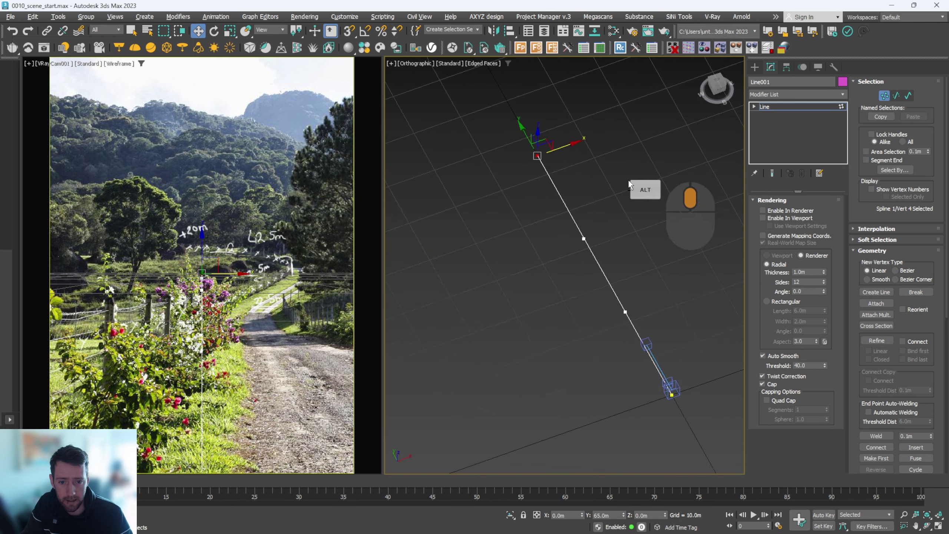
{"action": "key", "text": "t"}
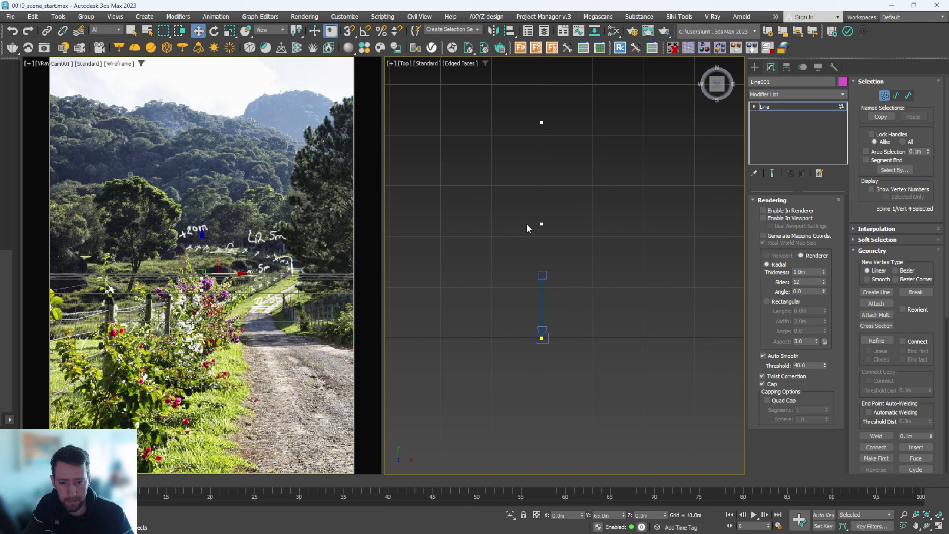
Move the line's second vertex sideways to about X 3.8 m and lower it to about Z -1.5 m to match the road
{"action": "left_click", "coordinate": [541, 224]}
{"action": "middle_click_drag", "start_coordinate": [537, 238], "coordinate": [525, 291]}
{"action": "left_click_drag", "start_coordinate": [565, 278], "coordinate": [583, 273]}
{"action": "middle_click_drag", "start_coordinate": [564, 278], "coordinate": [553, 256], "text": "alt"}
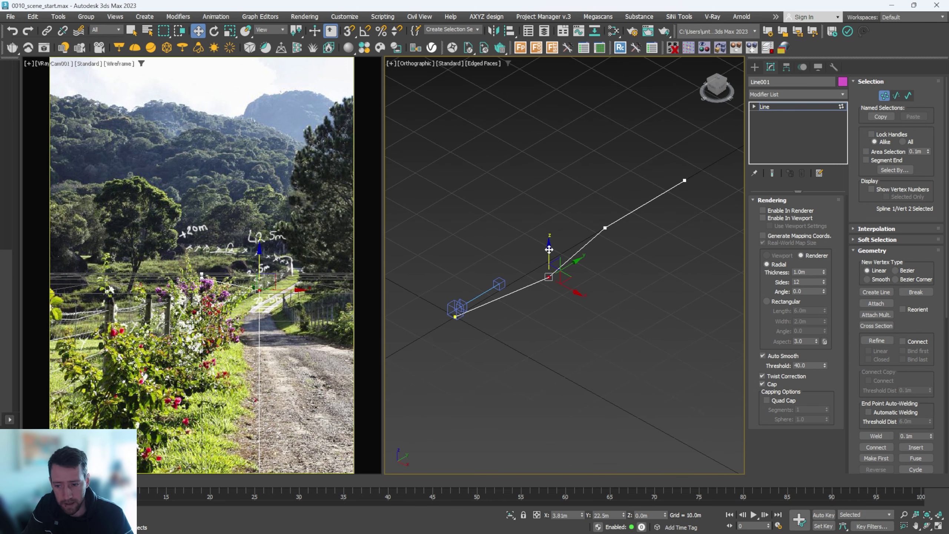
{"action": "left_click_drag", "start_coordinate": [550, 249], "coordinate": [548, 254]}
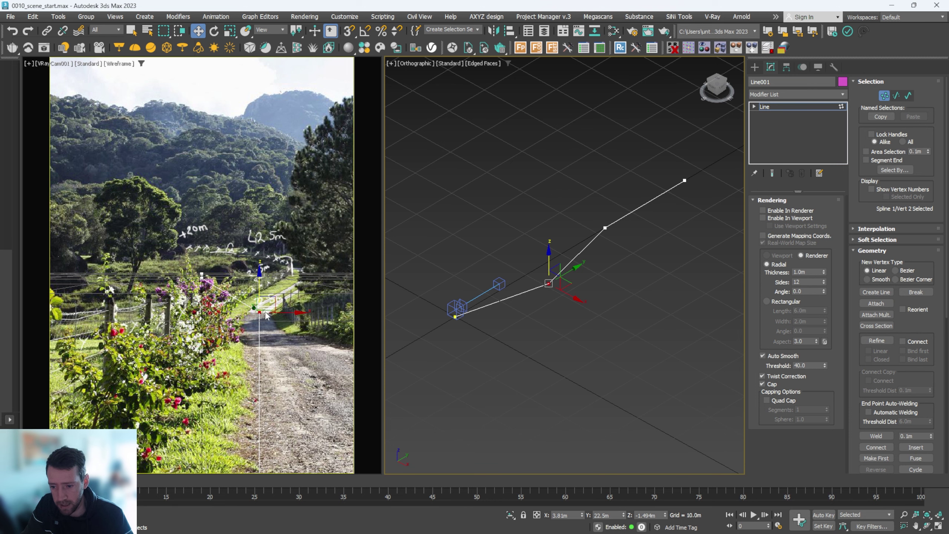
Move the line's third vertex sideways to about X 9.5 m and raise it to about Z 1.8 m
{"action": "left_click", "coordinate": [605, 228]}
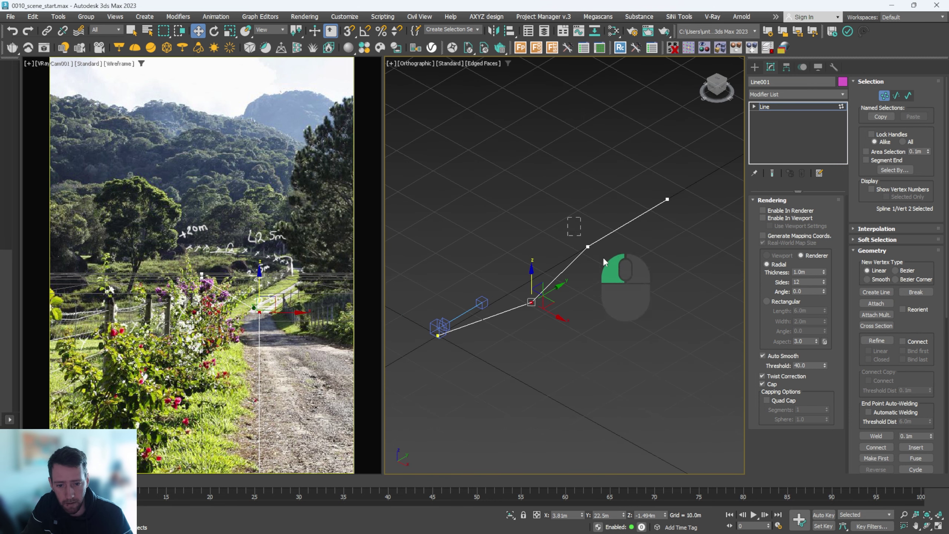
{"action": "middle_click_drag", "start_coordinate": [598, 231], "coordinate": [634, 270], "text": "alt"}
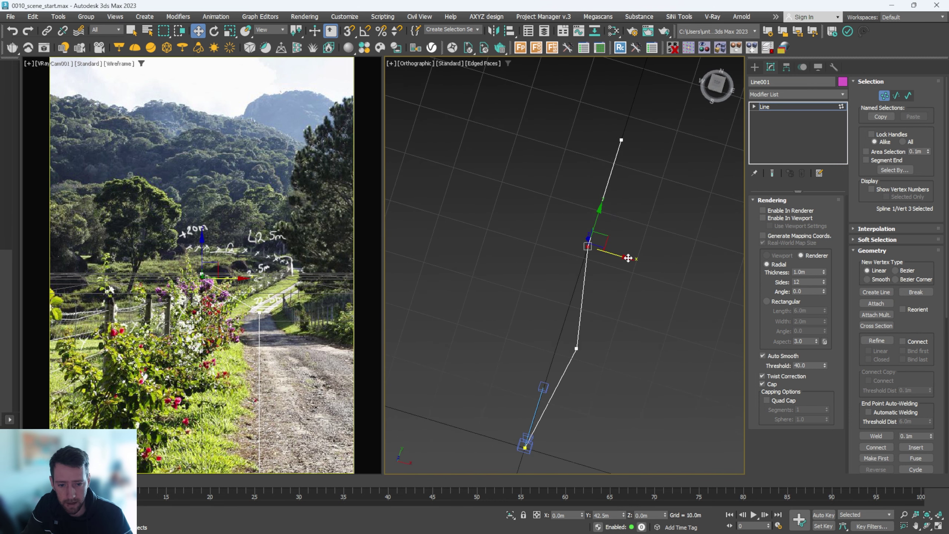
{"action": "left_click_drag", "start_coordinate": [628, 259], "coordinate": [679, 258]}
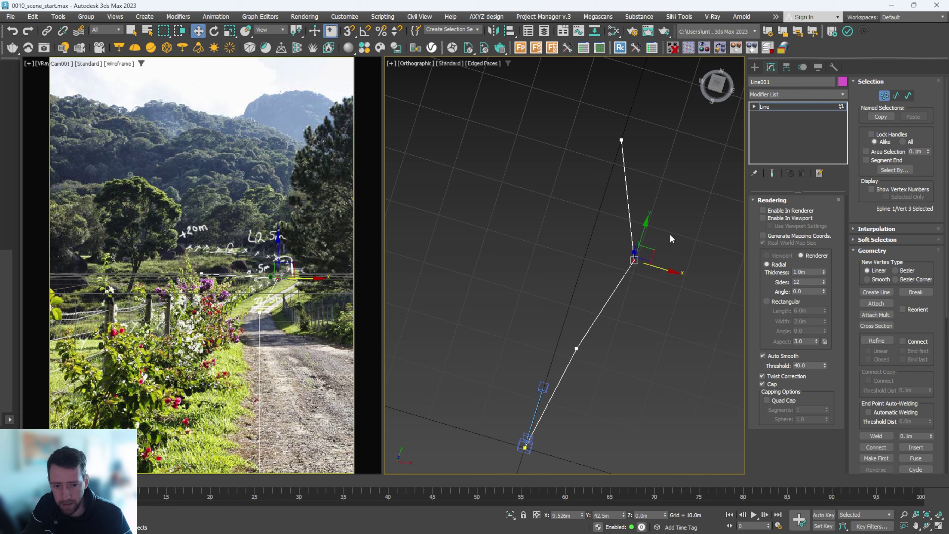
{"action": "middle_click_drag", "start_coordinate": [671, 239], "coordinate": [632, 243], "text": "alt"}
{"action": "left_click_drag", "start_coordinate": [634, 240], "coordinate": [634, 228]}
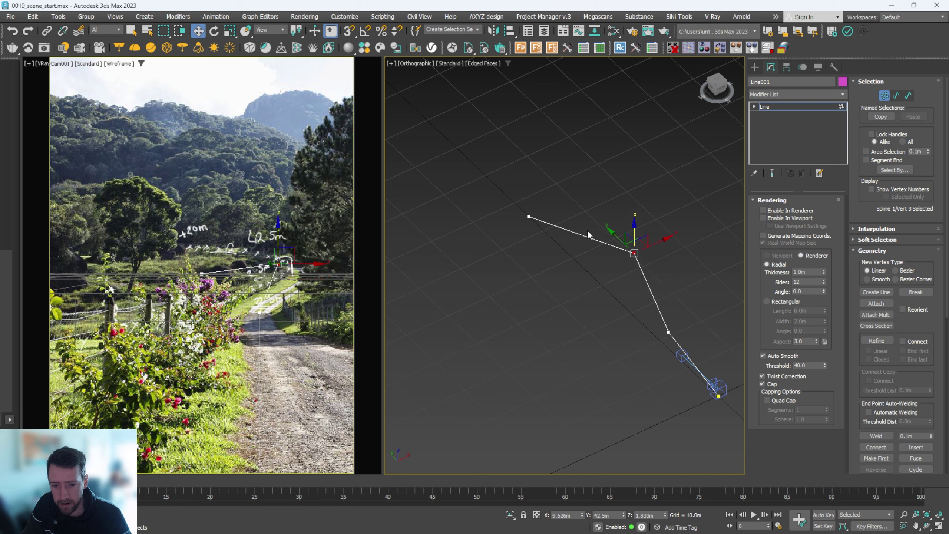
Move the line's last vertex to about X -4.1 m and raise it to about Z 4.2 m
{"action": "left_click", "coordinate": [529, 216]}
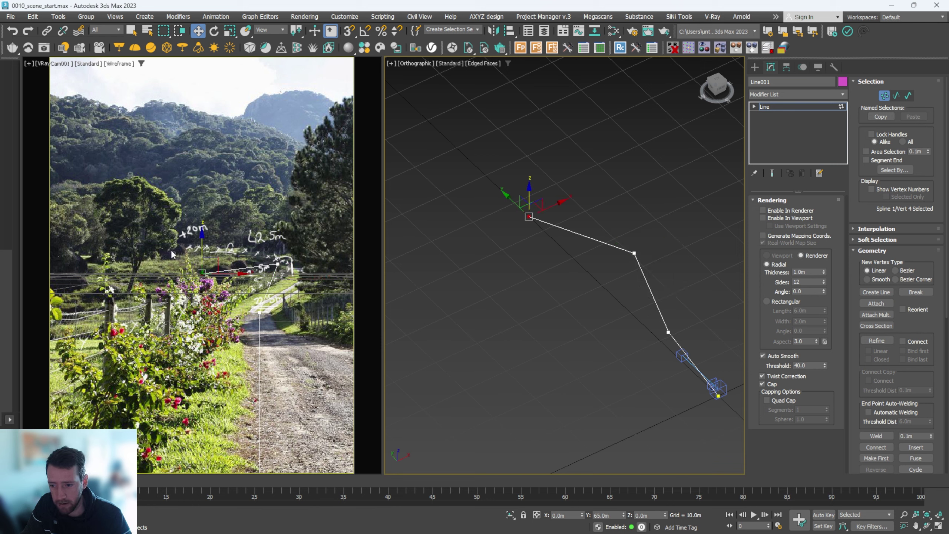
{"action": "middle_click_drag", "start_coordinate": [553, 230], "coordinate": [532, 254], "text": "alt"}
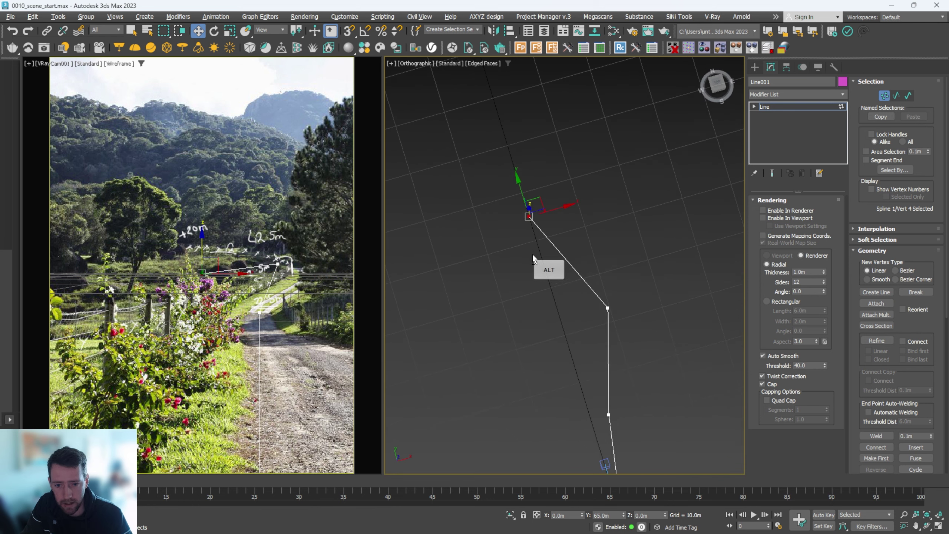
{"action": "left_click_drag", "start_coordinate": [565, 208], "coordinate": [545, 214]}
{"action": "middle_click_drag", "start_coordinate": [531, 237], "coordinate": [583, 190], "text": "alt"}
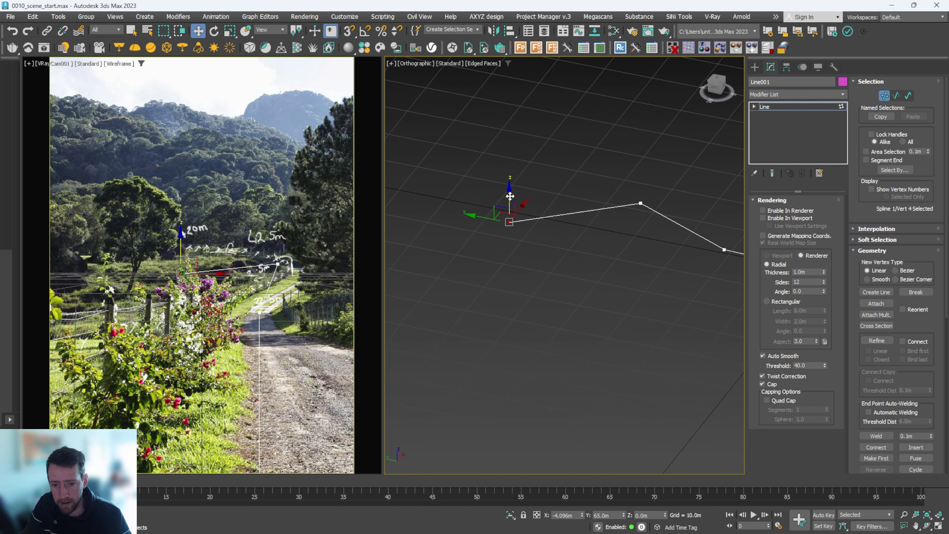
{"action": "left_click_drag", "start_coordinate": [508, 194], "coordinate": [510, 176]}
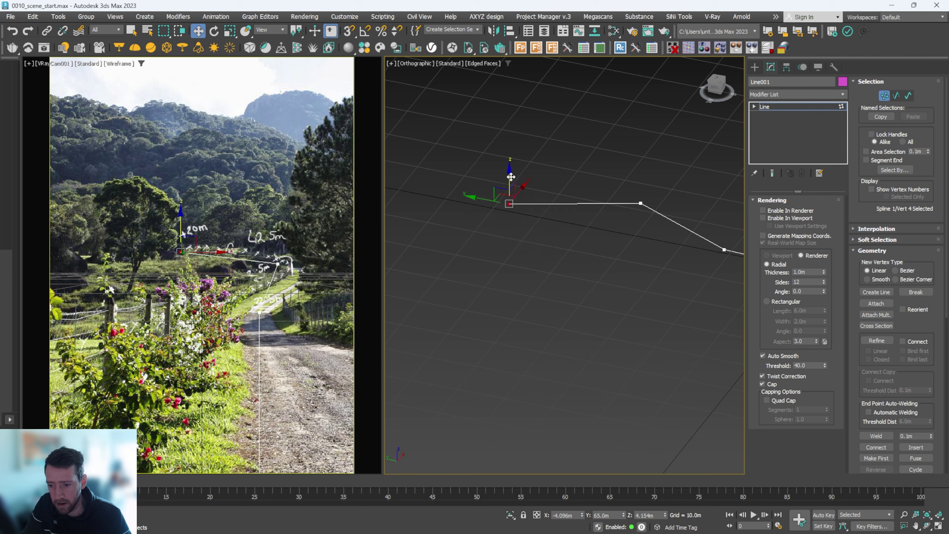
Convert the line's first and last vertices to Bezier Corner
{"action": "middle_click_drag", "start_coordinate": [511, 179], "coordinate": [596, 228], "text": "alt"}
{"action": "left_click_drag", "start_coordinate": [600, 220], "coordinate": [628, 247]}
{"action": "middle_click_drag", "start_coordinate": [576, 261], "coordinate": [475, 200], "text": "alt"}
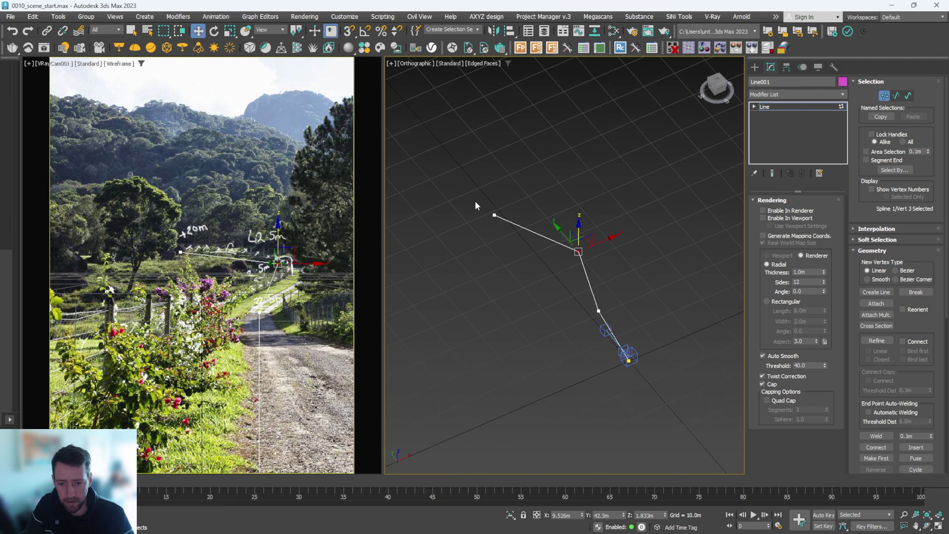
{"action": "left_click_drag", "start_coordinate": [475, 201], "coordinate": [507, 225]}
{"action": "left_click_drag", "start_coordinate": [601, 352], "coordinate": [637, 385], "text": "ctrl"}
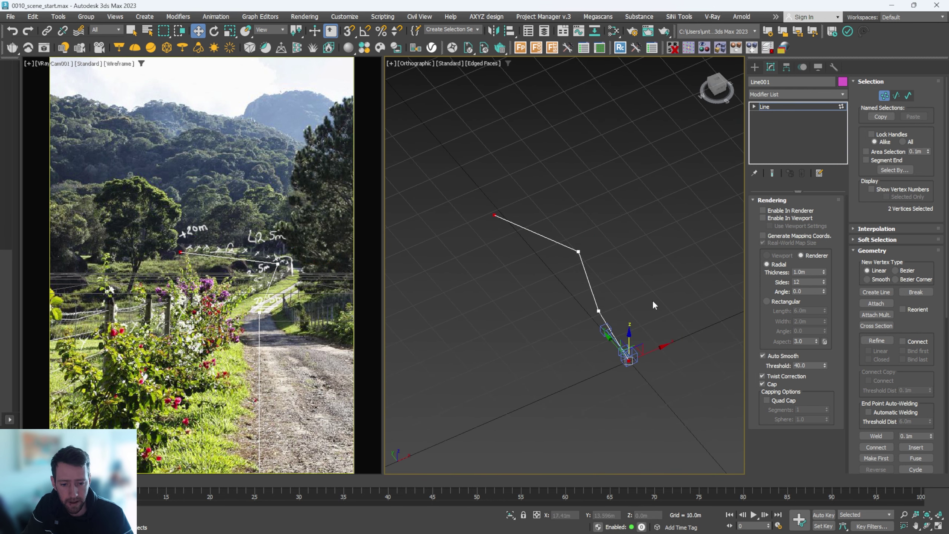
{"action": "right_click", "coordinate": [644, 283]}
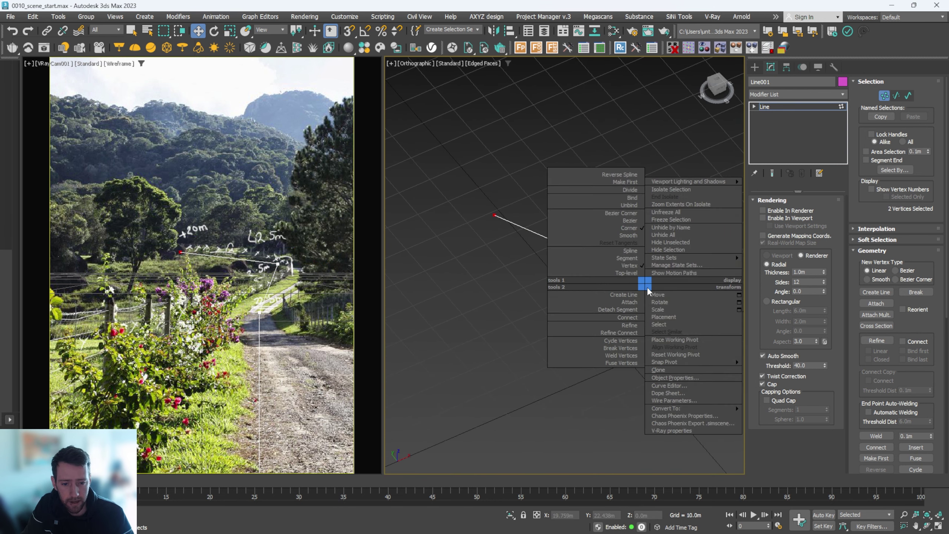
{"action": "left_click", "coordinate": [629, 212]}
Convert the line's two middle vertices to Bezier
{"action": "left_click_drag", "start_coordinate": [549, 227], "coordinate": [614, 317]}
{"action": "right_click", "coordinate": [608, 235]}
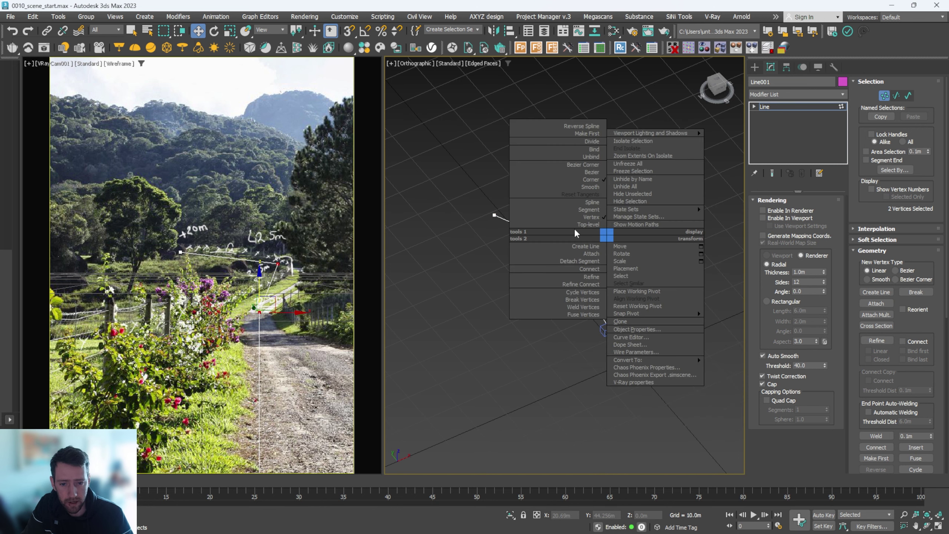
{"action": "left_click", "coordinate": [591, 172]}
{"action": "middle_click_drag", "start_coordinate": [593, 257], "coordinate": [668, 280], "text": "alt"}
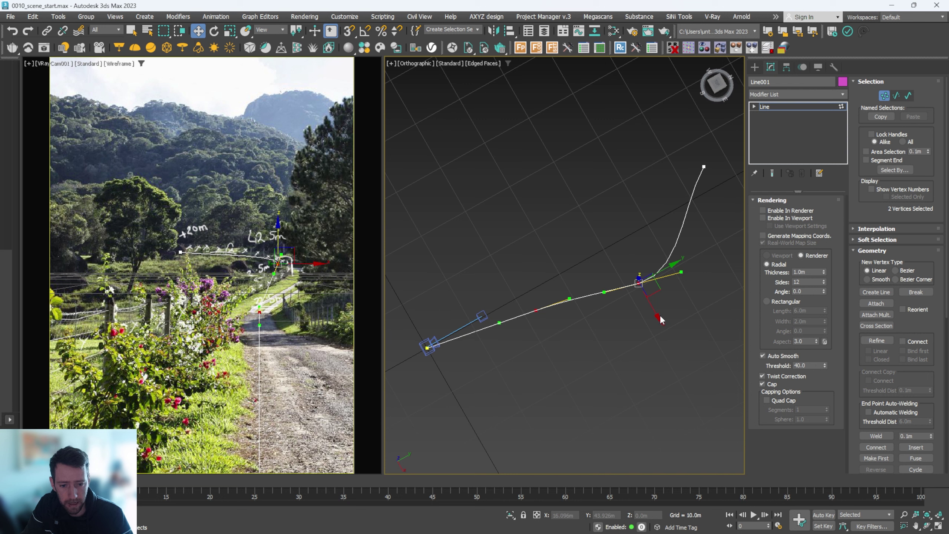
Adjust the tangent handles of the third and second vertices so the spline bends along the photo's road
{"action": "left_click", "coordinate": [611, 296]}
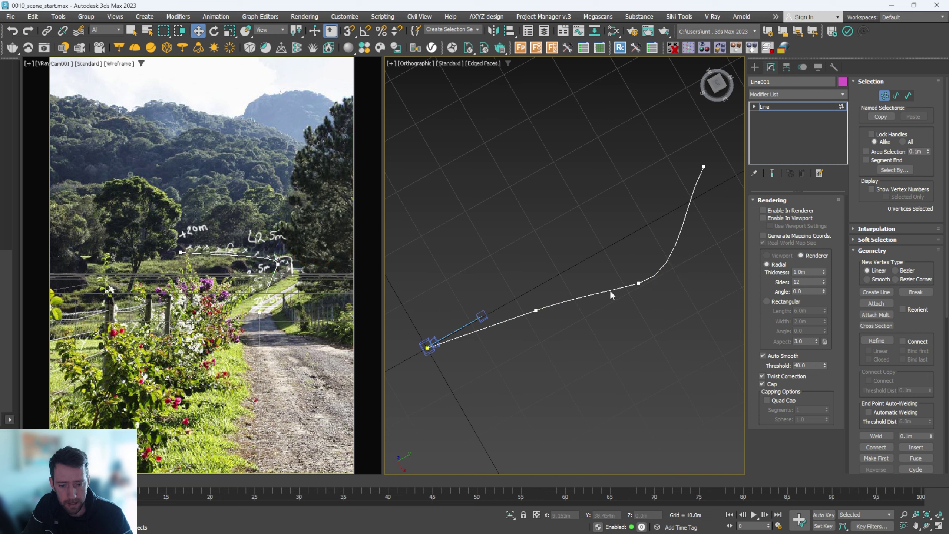
{"action": "left_click", "coordinate": [640, 283]}
{"action": "left_click_drag", "start_coordinate": [605, 293], "coordinate": [643, 300]}
{"action": "left_click", "coordinate": [536, 310]}
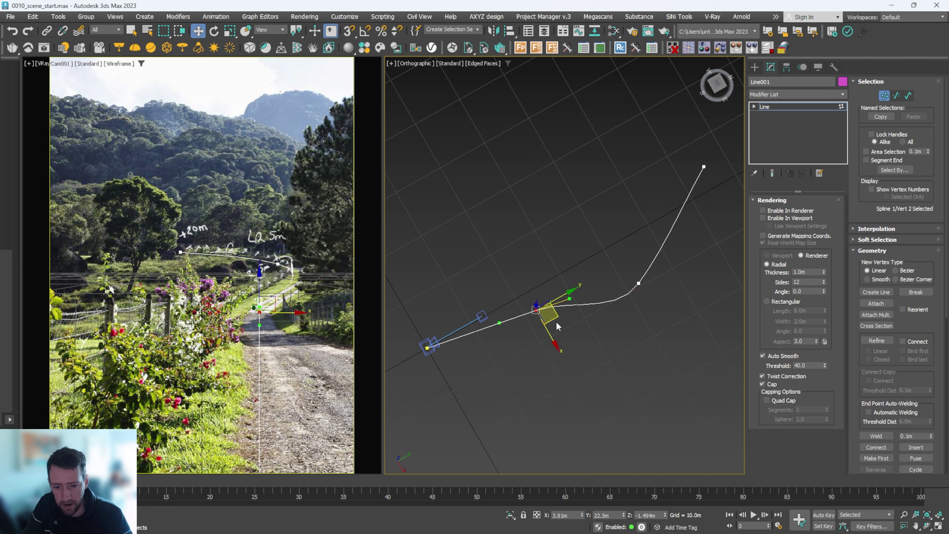
{"action": "left_click_drag", "start_coordinate": [570, 301], "coordinate": [580, 310]}
Move the line's first vertex sideways along X to about 1.6 m, beside the camera
{"action": "middle_click_drag", "start_coordinate": [536, 325], "coordinate": [598, 291], "text": "ctrl"}
{"action": "scroll", "coordinate": [513, 313], "scroll_direction": "up", "scroll_amount": 4}
{"action": "left_click", "coordinate": [466, 313]}
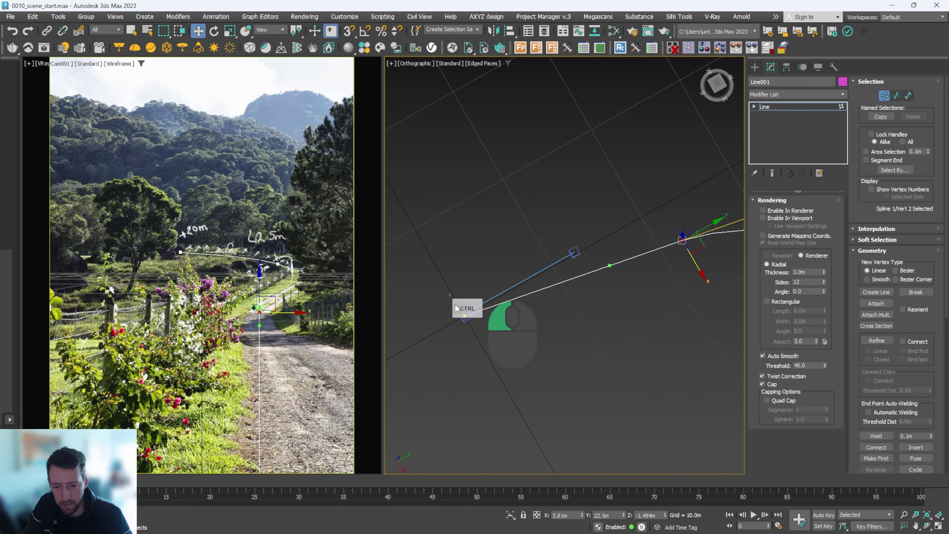
{"action": "left_click_drag", "start_coordinate": [485, 348], "coordinate": [503, 361]}
Try to adjust the second vertex's forward tangent handle
{"action": "middle_click_drag", "start_coordinate": [640, 305], "coordinate": [597, 299]}
{"action": "left_click", "coordinate": [632, 260]}
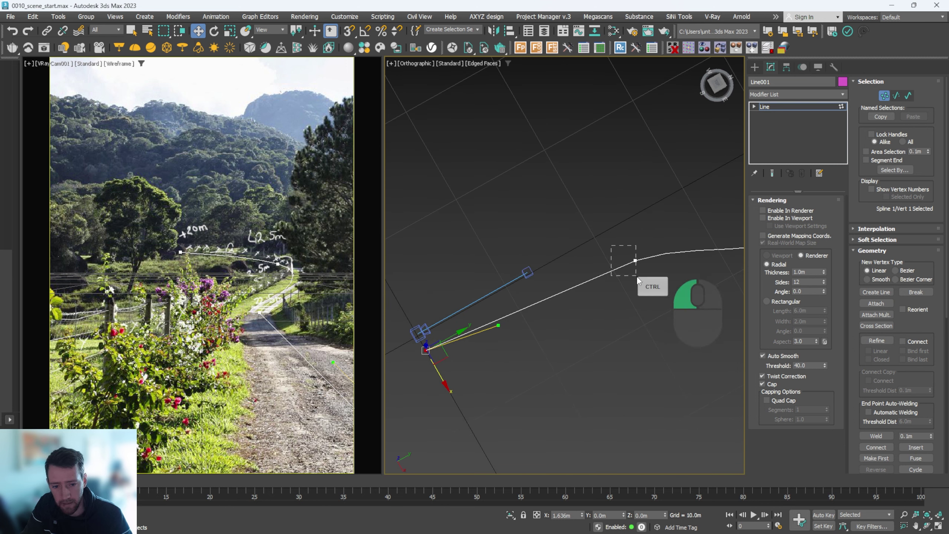
{"action": "middle_click_drag", "start_coordinate": [636, 275], "coordinate": [553, 300]}
{"action": "left_click_drag", "start_coordinate": [612, 259], "coordinate": [619, 264], "text": "ctrl"}
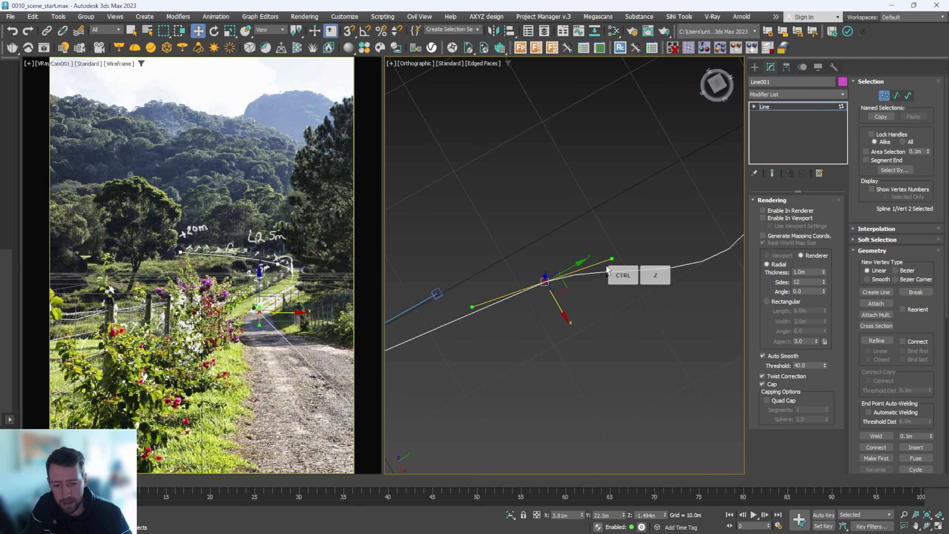
Refine the line with a vertex between its second and third at about X 10.1 m, Y 34.9 m, and extend its tangent handle
{"action": "middle_click_drag", "start_coordinate": [667, 257], "coordinate": [561, 283]}
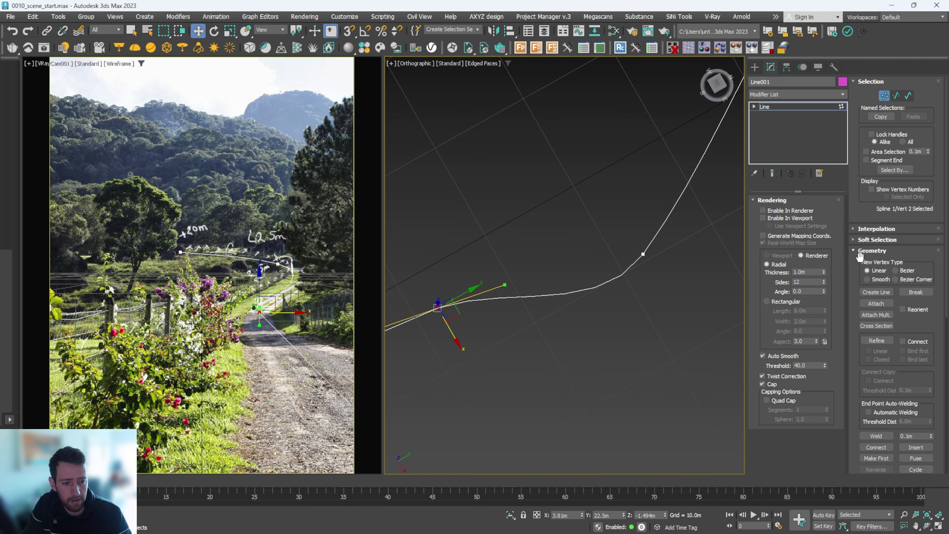
{"action": "left_click", "coordinate": [874, 341]}
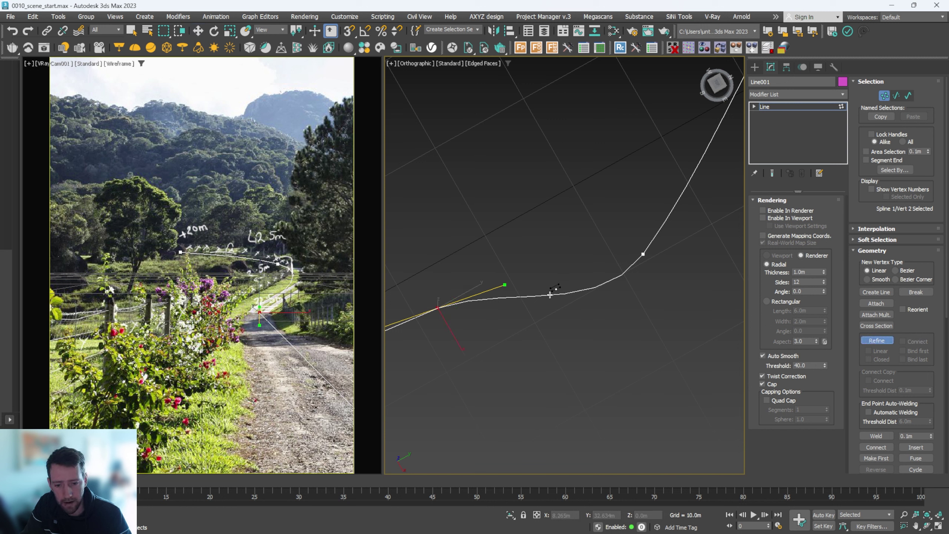
{"action": "right_click", "coordinate": [577, 299]}
{"action": "left_click_drag", "start_coordinate": [541, 287], "coordinate": [649, 305]}
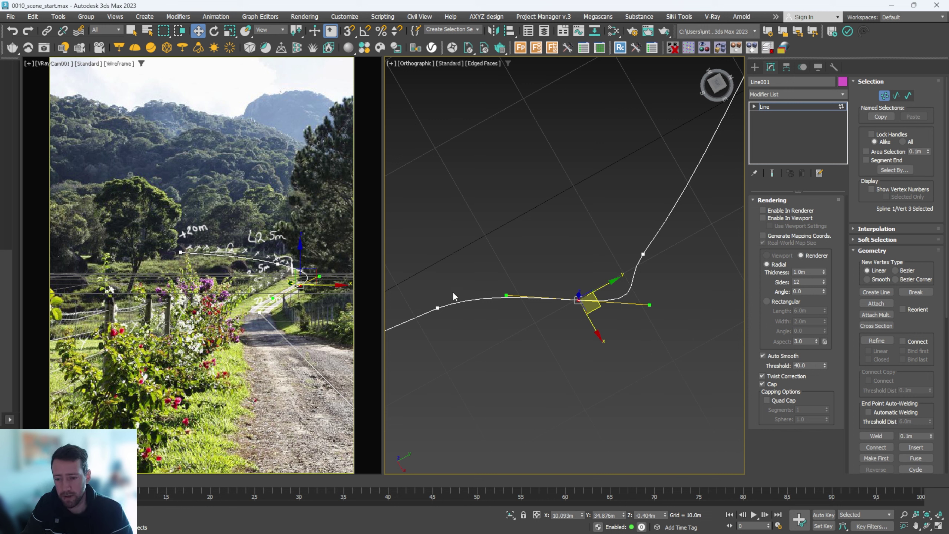
Shorten the new vertex's far tangent handle to smooth the bend into the next vertex
{"action": "middle_click_drag", "start_coordinate": [596, 312], "coordinate": [627, 261], "text": "alt"}
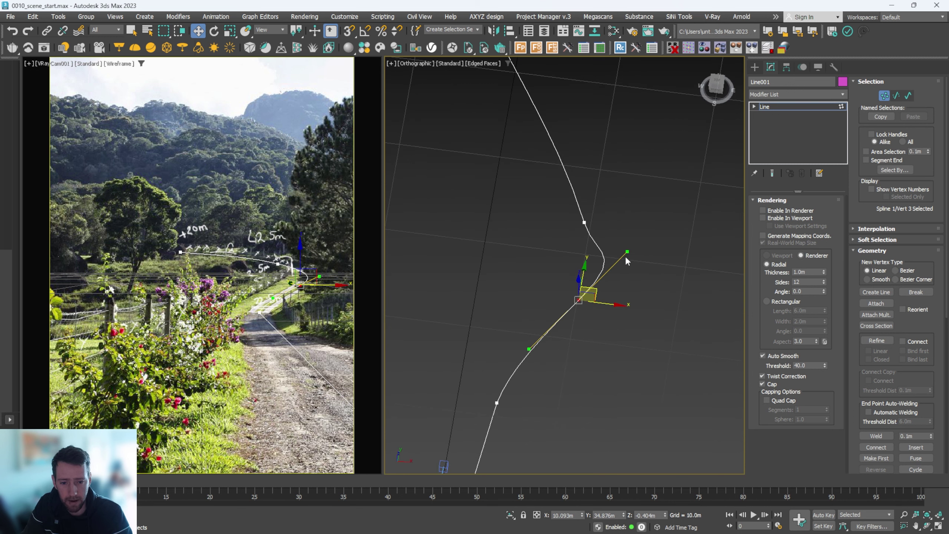
{"action": "left_click_drag", "start_coordinate": [624, 253], "coordinate": [600, 276]}
{"action": "middle_click_drag", "start_coordinate": [600, 275], "coordinate": [541, 299], "text": "alt"}
{"action": "middle_click_drag", "start_coordinate": [450, 293], "coordinate": [283, 313], "text": "alt"}
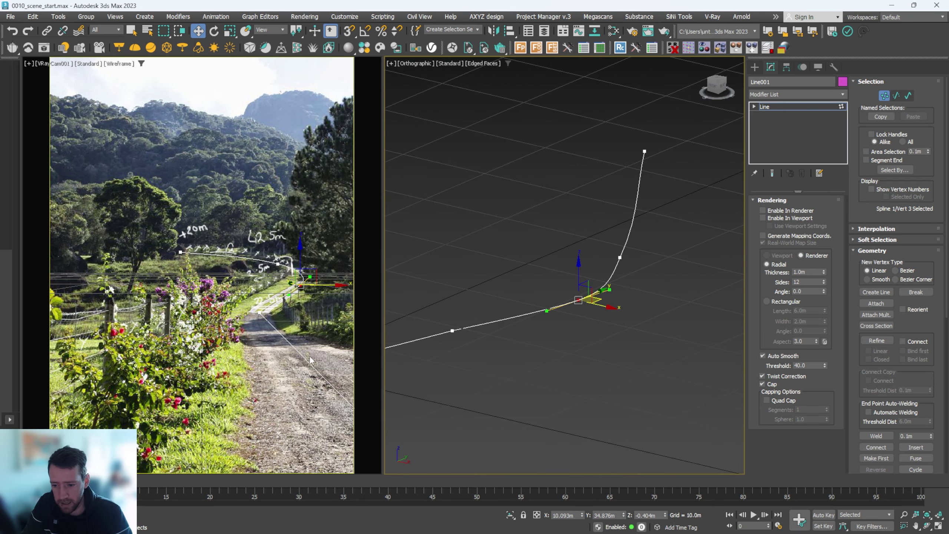
Refine the line with a vertex between its first and second at about X 2.8 m, Y 12.4 m
{"action": "middle_click_drag", "start_coordinate": [525, 352], "coordinate": [600, 344]}
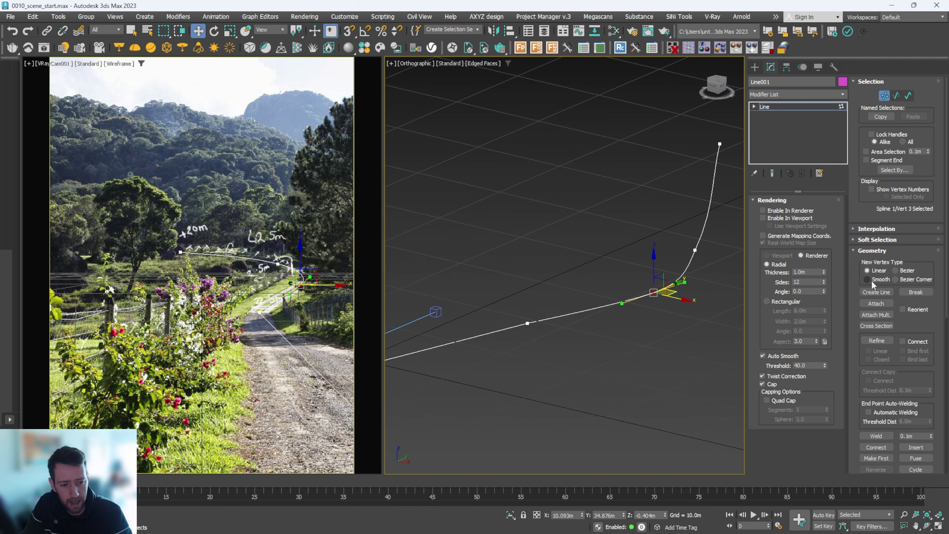
{"action": "left_click", "coordinate": [877, 341]}
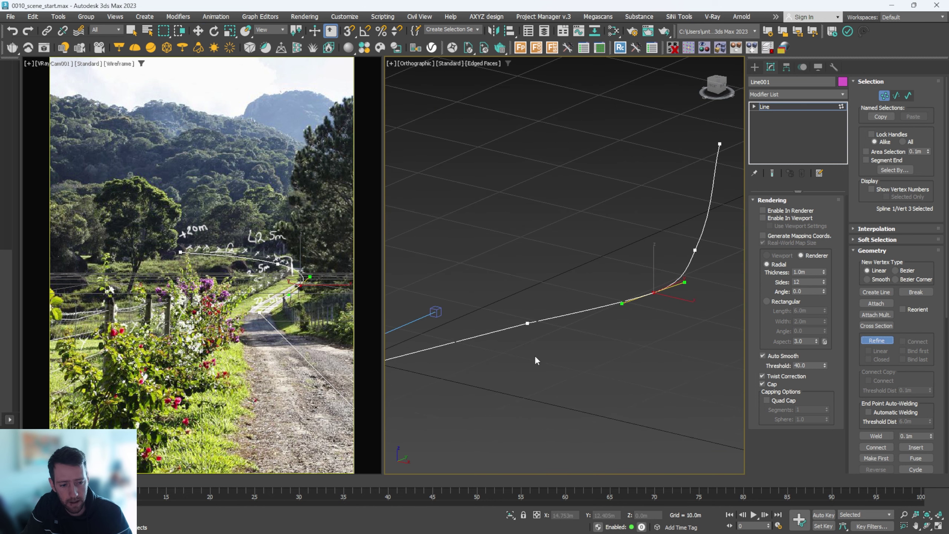
{"action": "middle_click_drag", "start_coordinate": [535, 356], "coordinate": [494, 346], "text": "alt"}
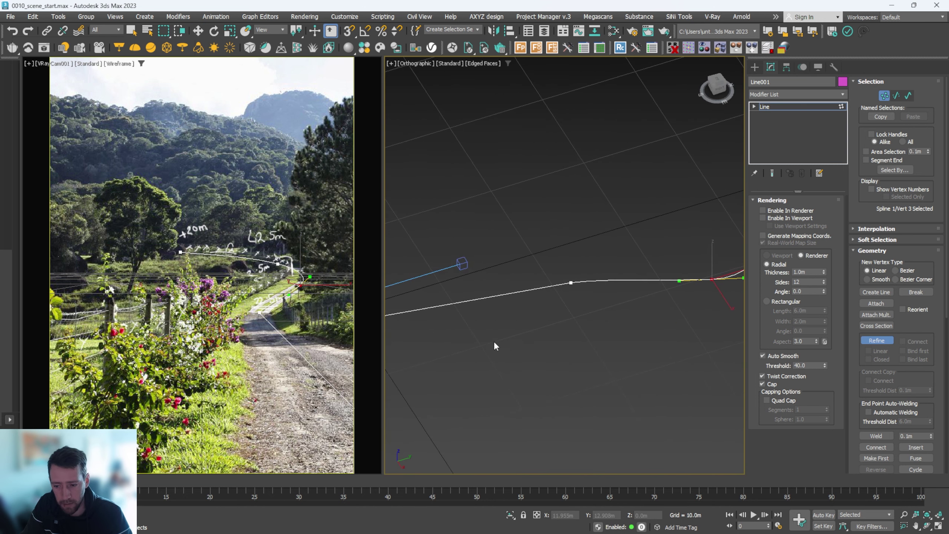
{"action": "left_click", "coordinate": [278, 331]}
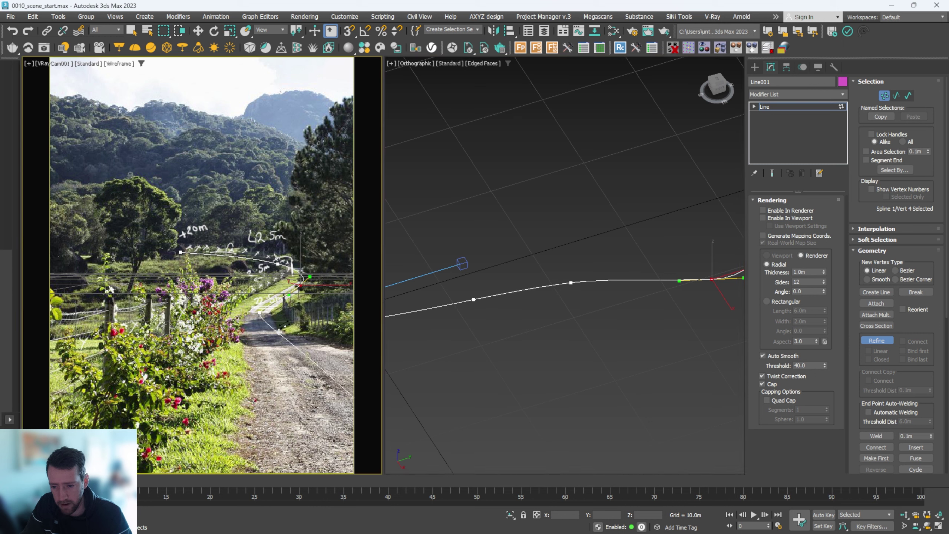
{"action": "left_click", "coordinate": [461, 307]}
{"action": "left_click", "coordinate": [492, 318]}
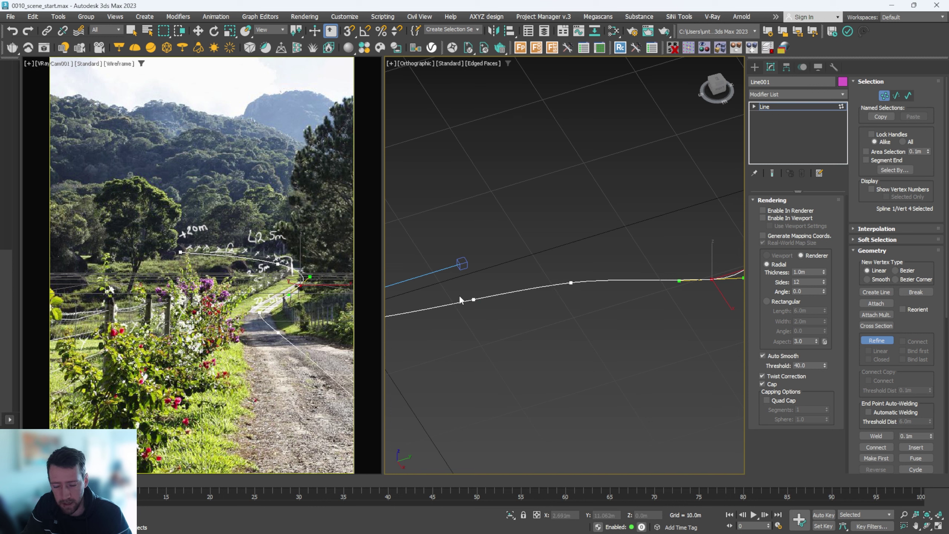
{"action": "key", "text": "w"}
Adjust both tangent handles of the new near vertex so the spline follows the road's curve in the photo
{"action": "left_click", "coordinate": [474, 300]}
{"action": "middle_click_drag", "start_coordinate": [502, 312], "coordinate": [491, 290], "text": "alt"}
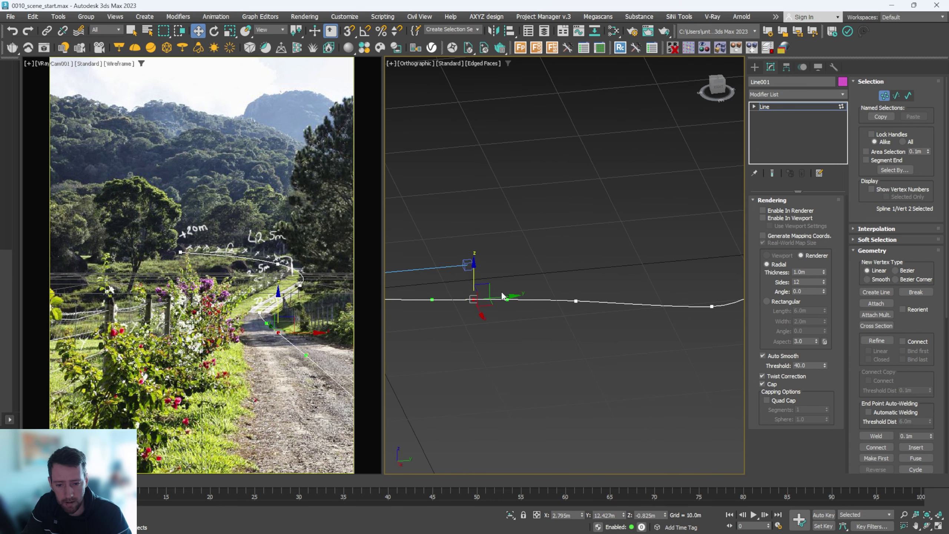
{"action": "left_click_drag", "start_coordinate": [508, 303], "coordinate": [505, 307]}
{"action": "left_click_drag", "start_coordinate": [431, 302], "coordinate": [429, 298]}
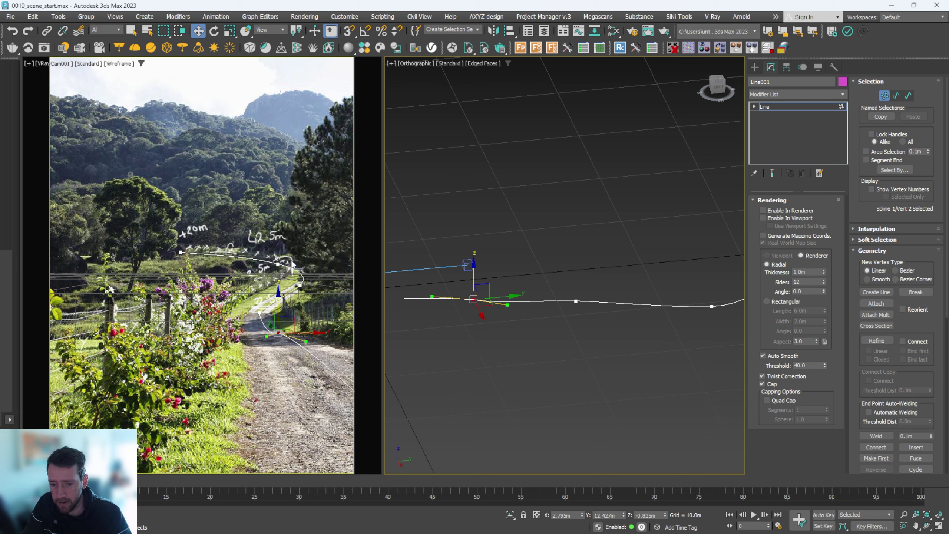
{"action": "middle_click_drag", "start_coordinate": [530, 288], "coordinate": [605, 314], "text": "alt"}
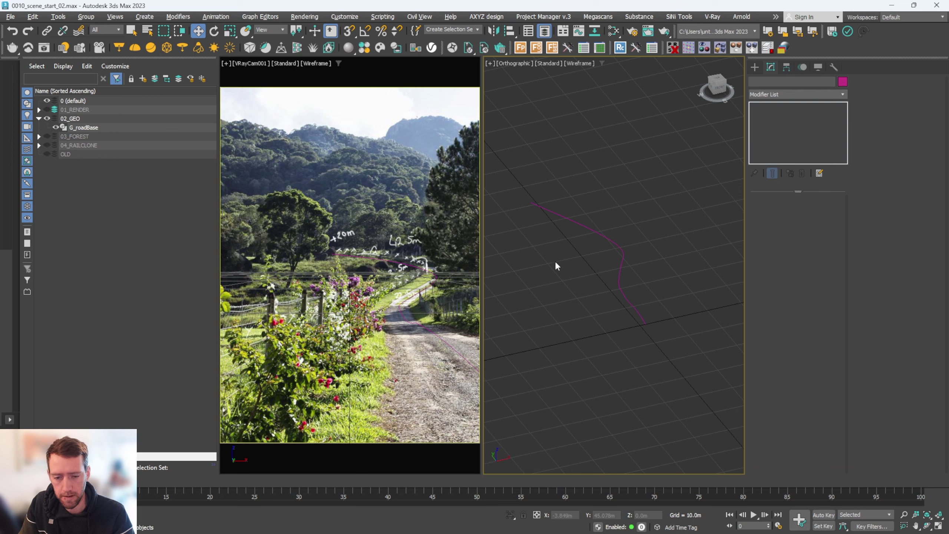
Add a Sweep modifier to the G_roadBase line
{"action": "left_click", "coordinate": [619, 258]}
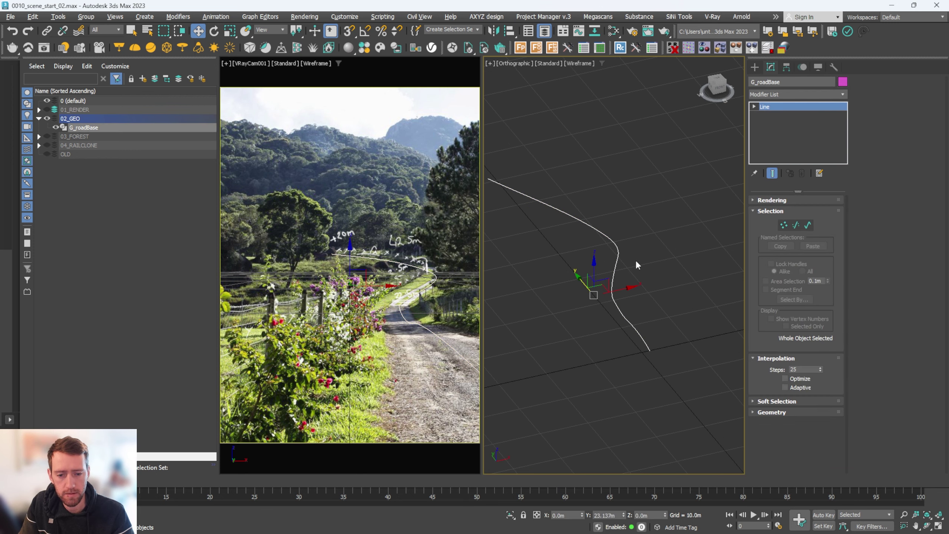
{"action": "key", "text": "alt+w"}
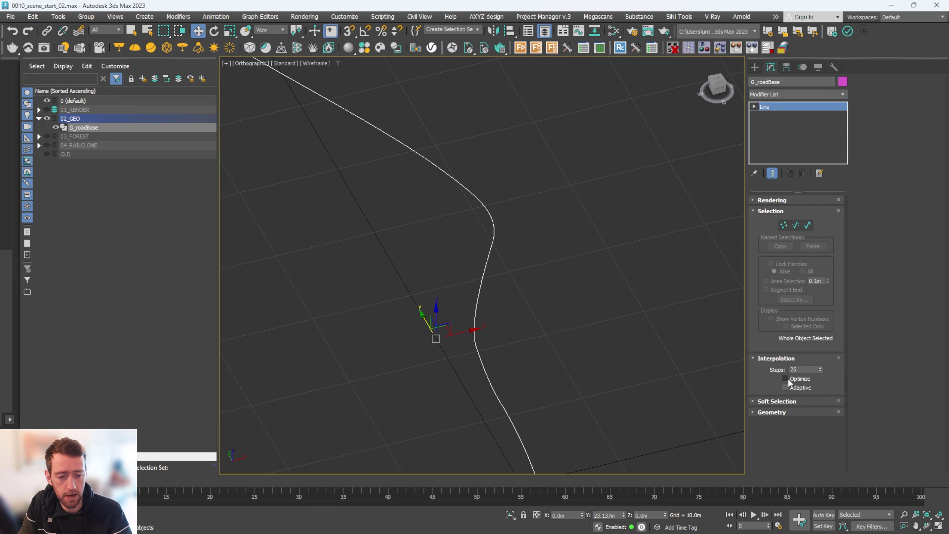
{"action": "double_click", "coordinate": [804, 369]}
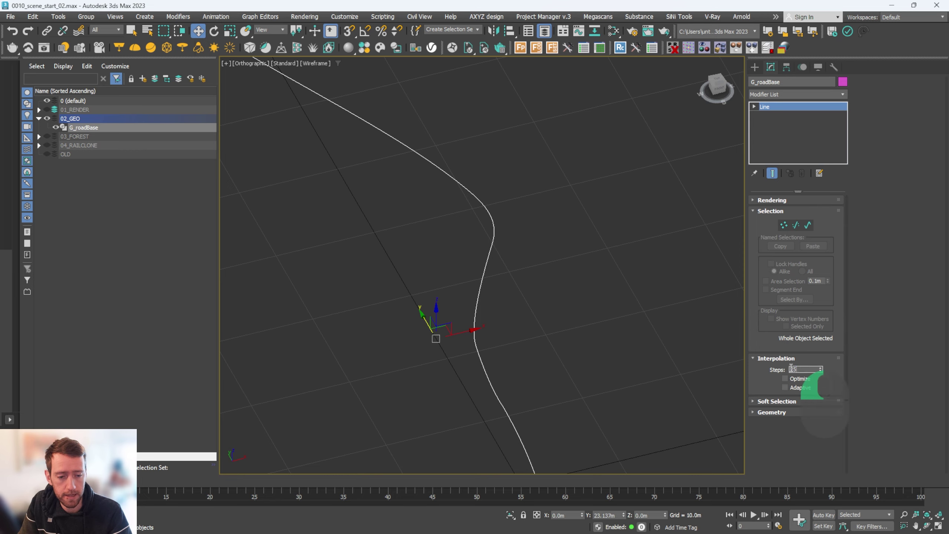
{"action": "left_click", "coordinate": [798, 94]}
{"action": "type", "text": "sw"}
{"action": "key", "text": "Return"}
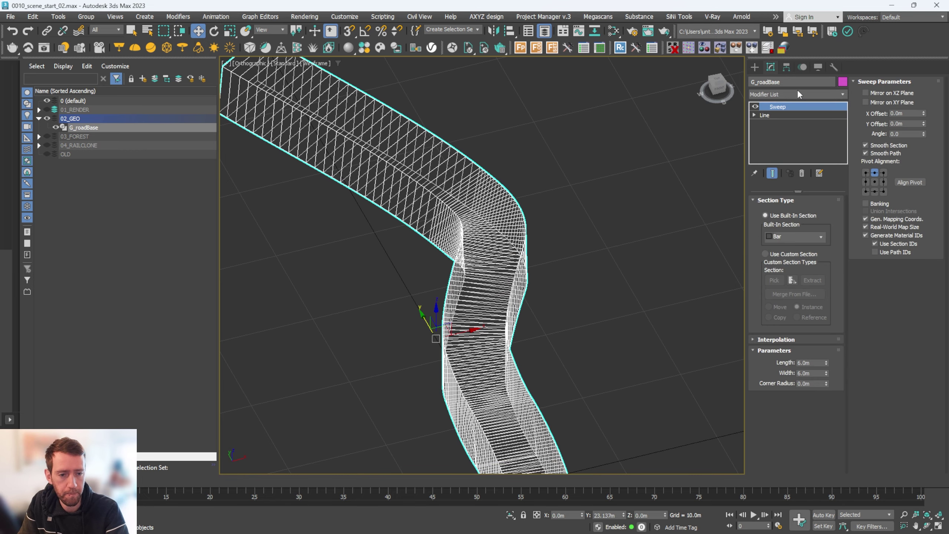
{"action": "middle_click_drag", "start_coordinate": [684, 156], "coordinate": [504, 239], "text": "alt"}
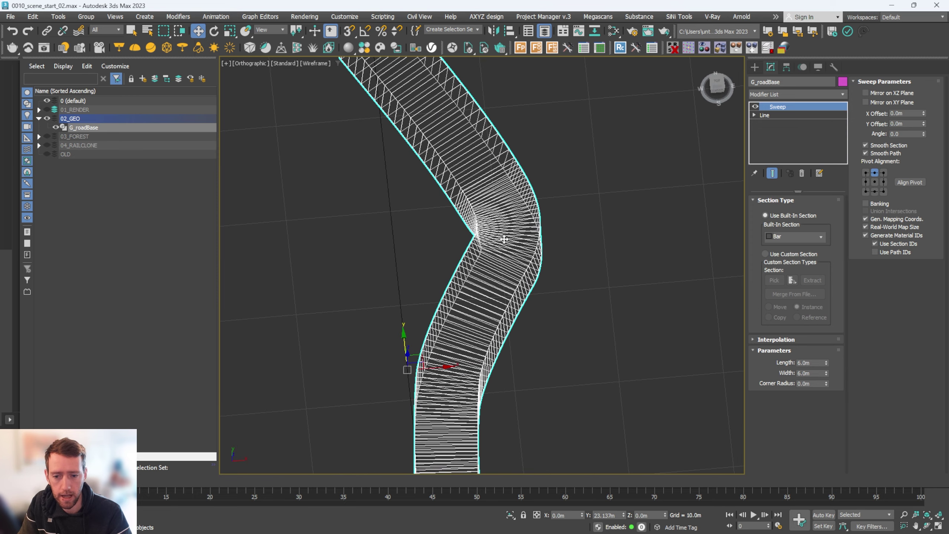
Keep the sweep's end result displayed at the base Line level and set the line's interpolation steps to 10
{"action": "left_click", "coordinate": [777, 115]}
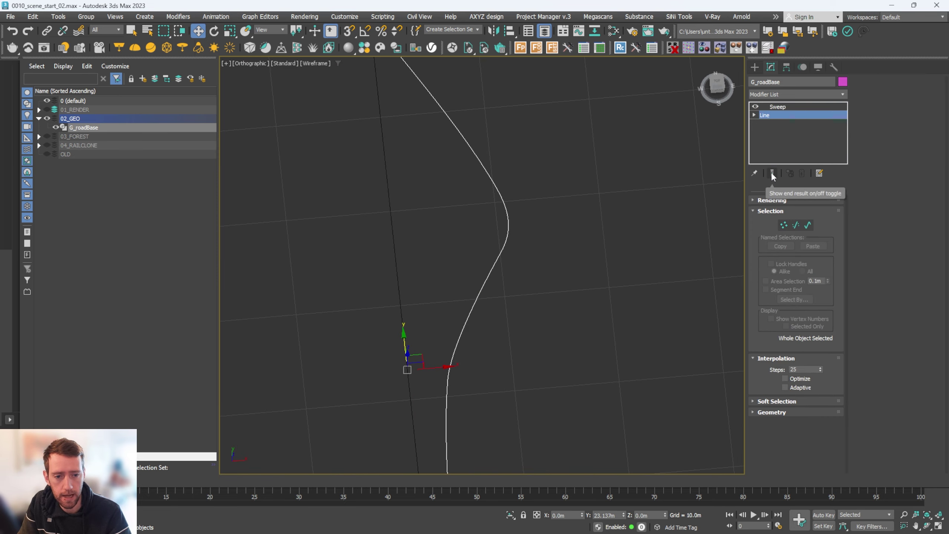
{"action": "left_click", "coordinate": [772, 172]}
{"action": "middle_click_drag", "start_coordinate": [733, 194], "coordinate": [696, 243], "text": "alt"}
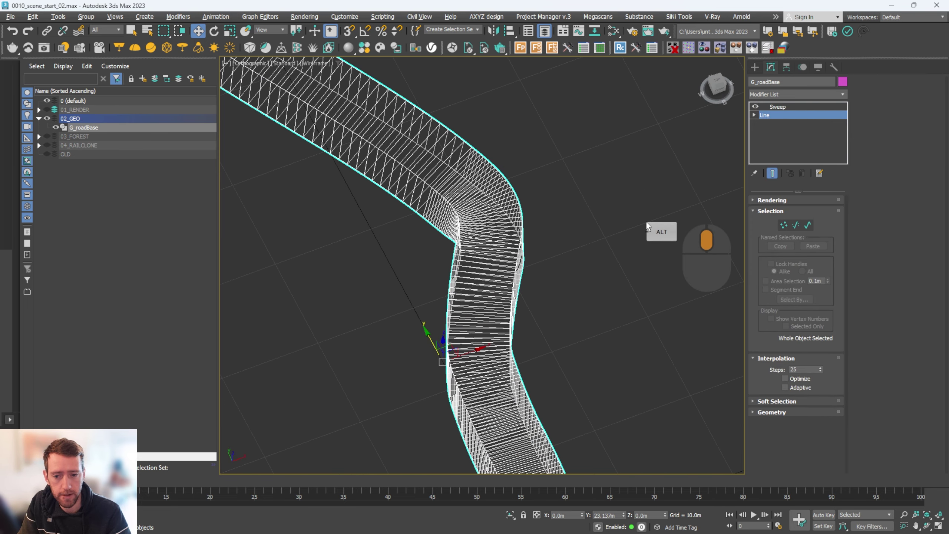
{"action": "double_click", "coordinate": [803, 369]}
{"action": "type", "text": "10"}
{"action": "key", "text": "Return"}
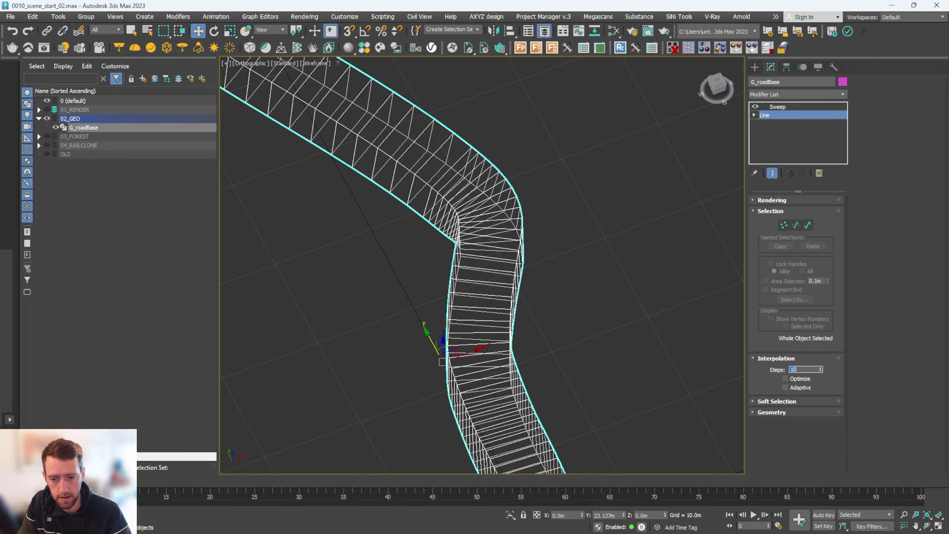
Raise the base Line's interpolation steps to 20
{"action": "middle_click_drag", "start_coordinate": [519, 303], "coordinate": [524, 284], "text": "alt"}
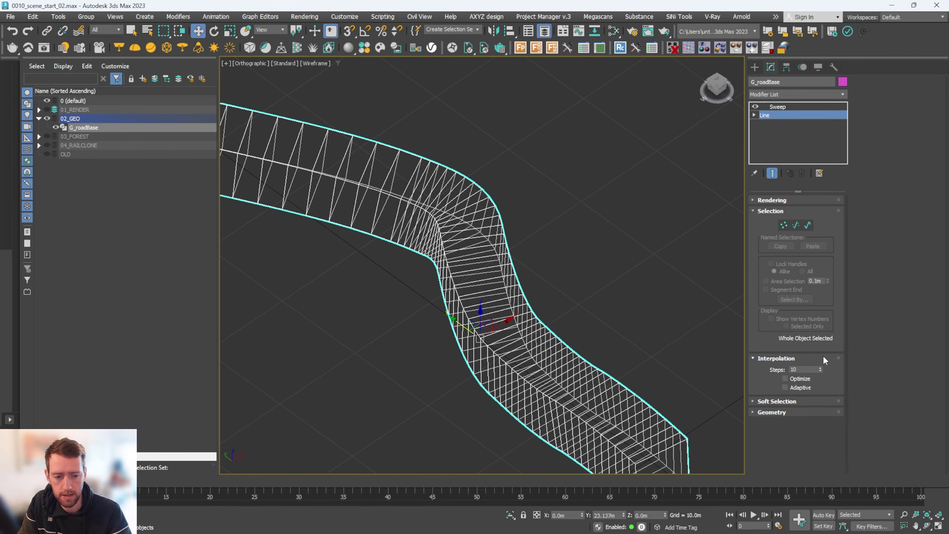
{"action": "double_click", "coordinate": [795, 369]}
{"action": "type", "text": "20"}
{"action": "key", "text": "Return"}
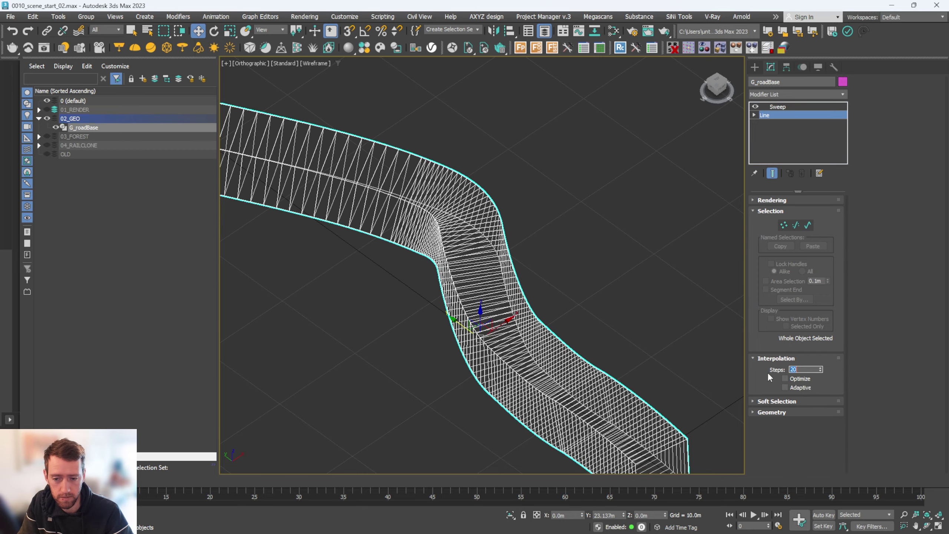
{"action": "mouse_move", "coordinate": [644, 291]}
{"action": "middle_mouse_down", "text": "alt"}
{"action": "mouse_move", "coordinate": [700, 297]}
{"action": "mouse_move", "coordinate": [648, 298]}
{"action": "middle_mouse_up", "text": "alt"}
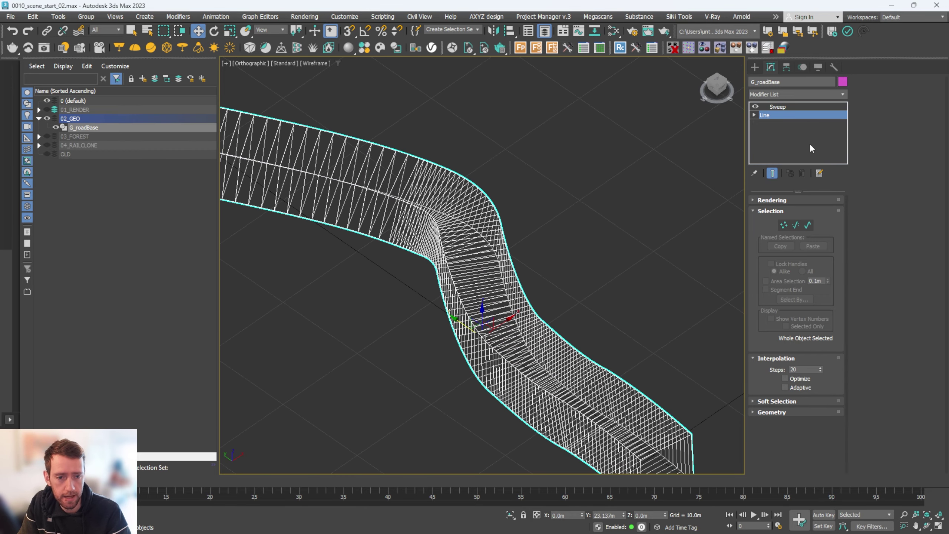
Try the centre and bottom-centre pivot alignments on the Sweep and restore the top-centre alignment
{"action": "left_click", "coordinate": [778, 107]}
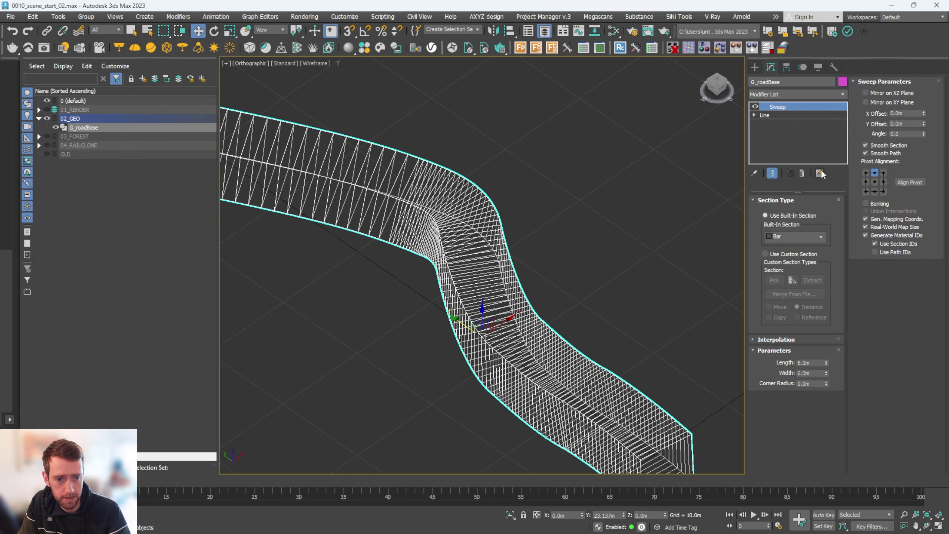
{"action": "left_click", "coordinate": [875, 173]}
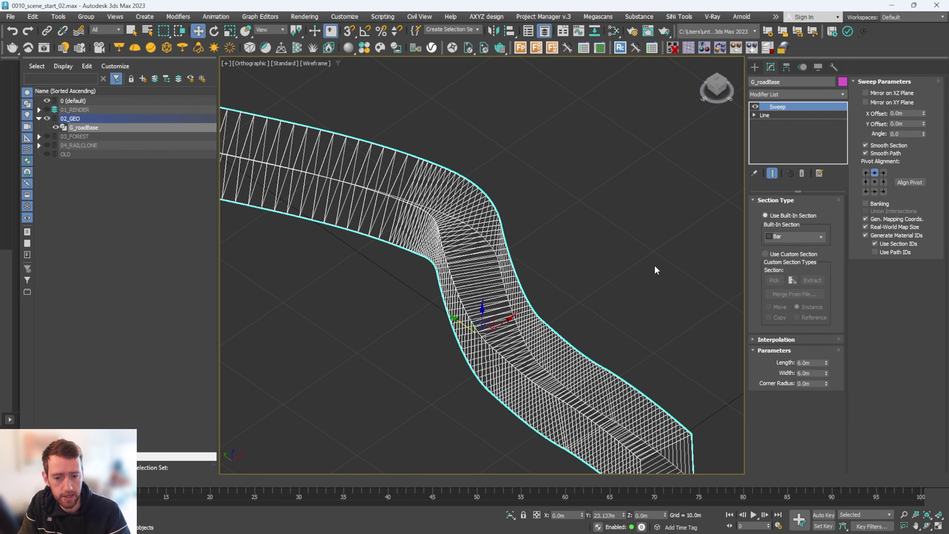
{"action": "middle_click_drag", "start_coordinate": [654, 264], "coordinate": [581, 322], "text": "alt"}
{"action": "left_click", "coordinate": [875, 182]}
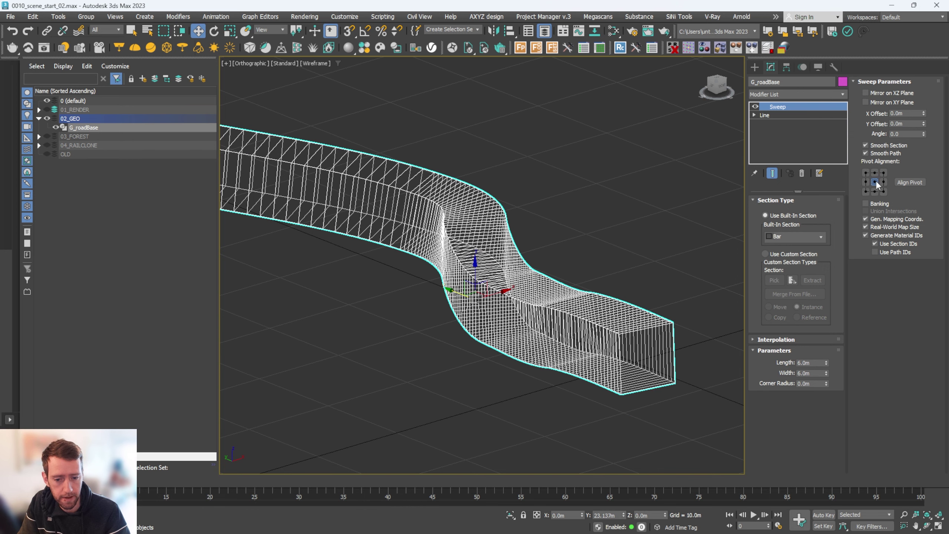
{"action": "left_click", "coordinate": [875, 190]}
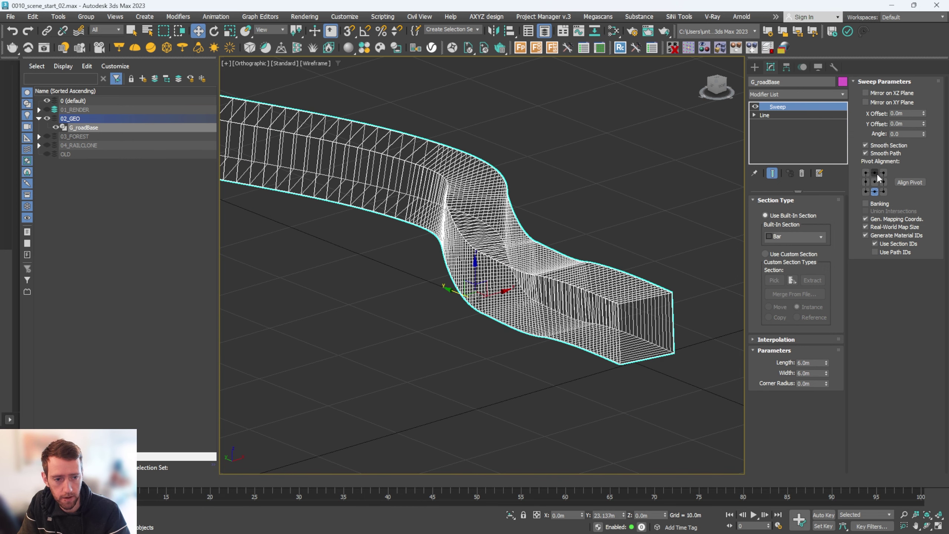
{"action": "left_click", "coordinate": [875, 173]}
{"action": "middle_click_drag", "start_coordinate": [665, 252], "coordinate": [694, 246], "text": "alt"}
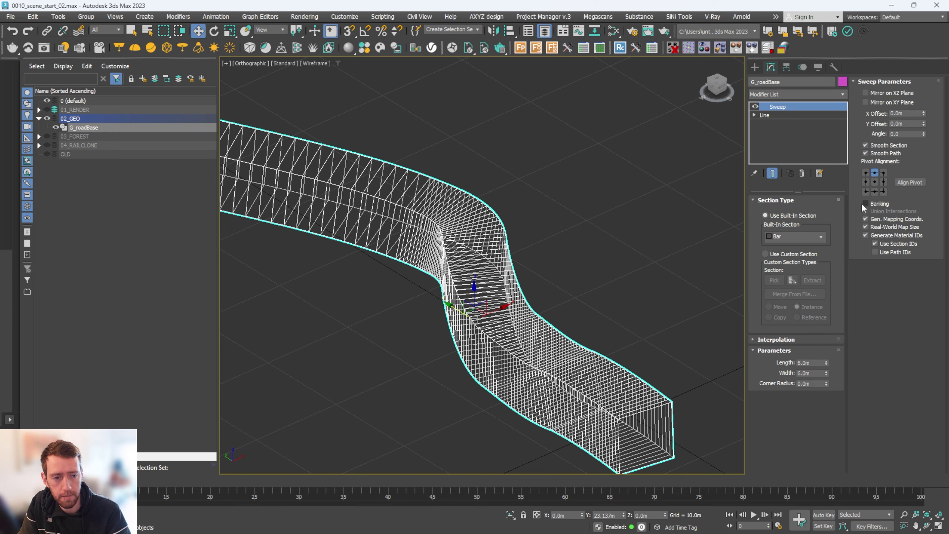
Try Banking on the Sweep, inspect the road's bend, and turn Banking off again
{"action": "scroll", "coordinate": [517, 250], "scroll_direction": "down", "scroll_amount": 4}
{"action": "middle_click_drag", "start_coordinate": [517, 249], "coordinate": [462, 288], "text": "alt"}
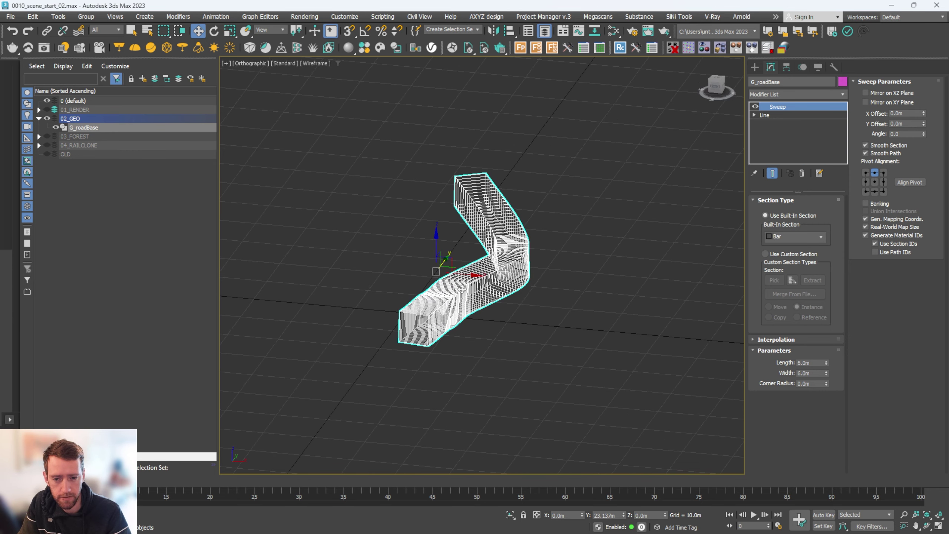
{"action": "left_click", "coordinate": [867, 202]}
{"action": "middle_click_drag", "start_coordinate": [542, 239], "coordinate": [490, 239], "text": "alt"}
{"action": "scroll", "coordinate": [548, 241], "scroll_direction": "up", "scroll_amount": 5}
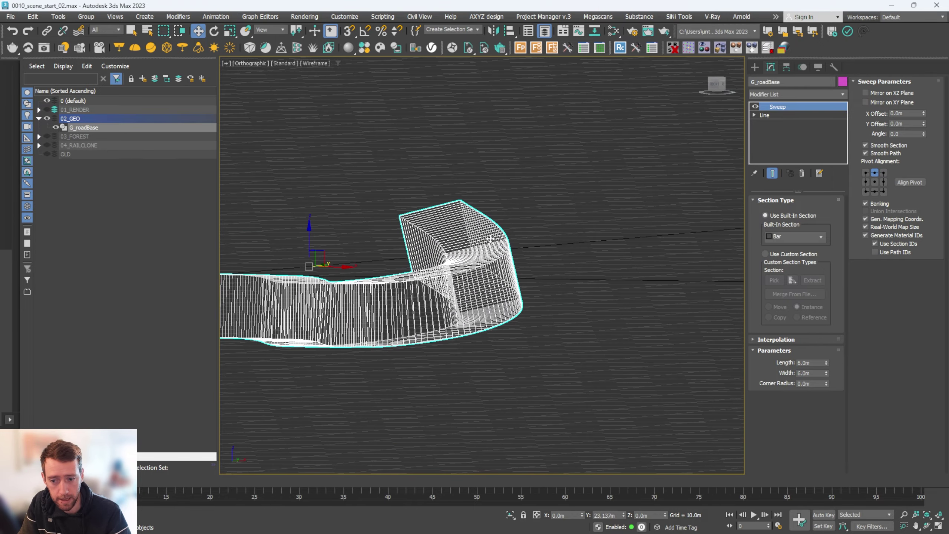
{"action": "left_click", "coordinate": [865, 203]}
{"action": "middle_click_drag", "start_coordinate": [519, 258], "coordinate": [535, 258], "text": "alt"}
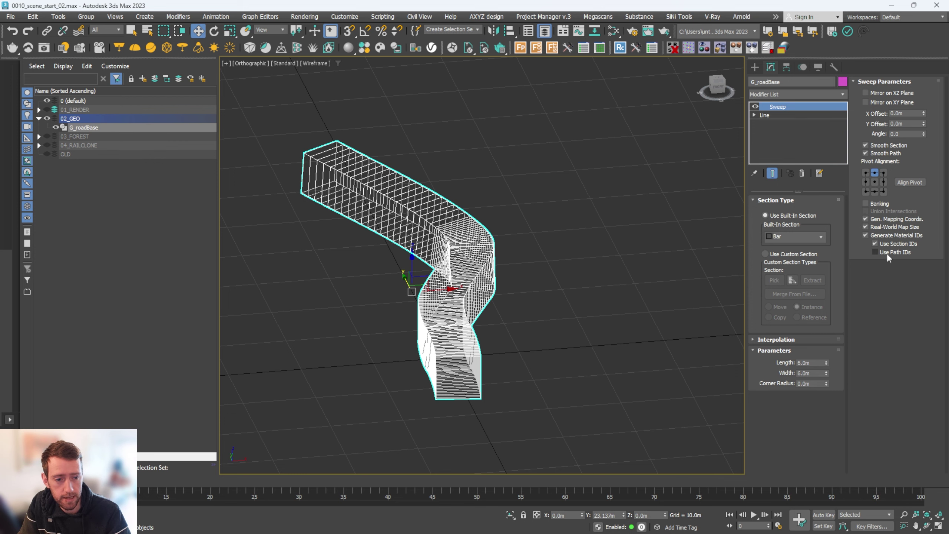
Bring back the camera view beside the orthographic view and set the Sweep's bar section length to 0.1 m
{"action": "middle_click_drag", "start_coordinate": [486, 337], "coordinate": [498, 289], "text": "alt"}
{"action": "scroll", "coordinate": [498, 289], "scroll_direction": "up", "scroll_amount": 3}
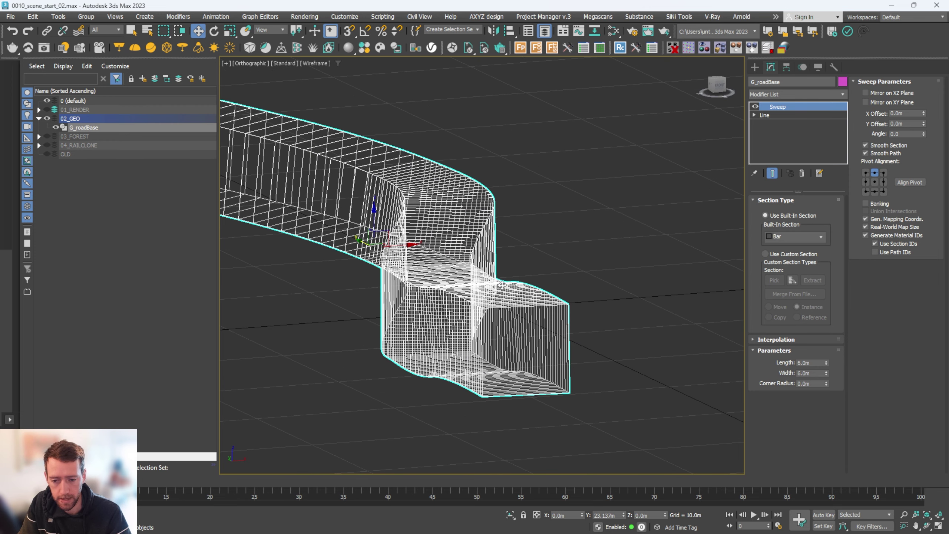
{"action": "left_click", "coordinate": [564, 256]}
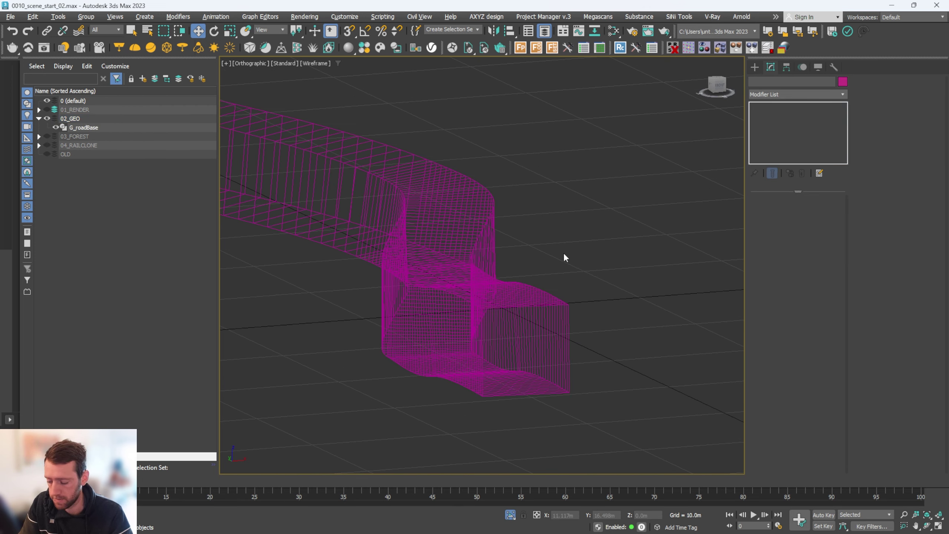
{"action": "key", "text": "alt+w"}
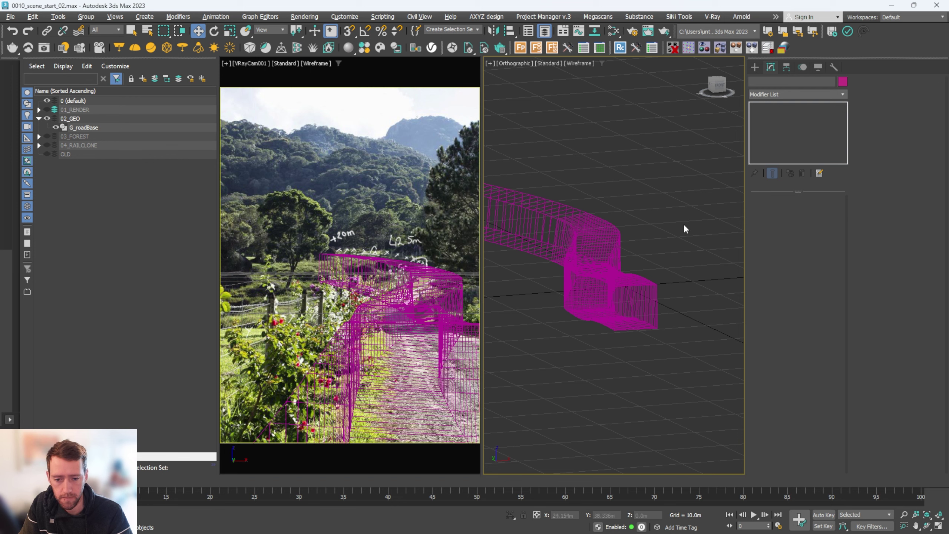
{"action": "left_click", "coordinate": [626, 271]}
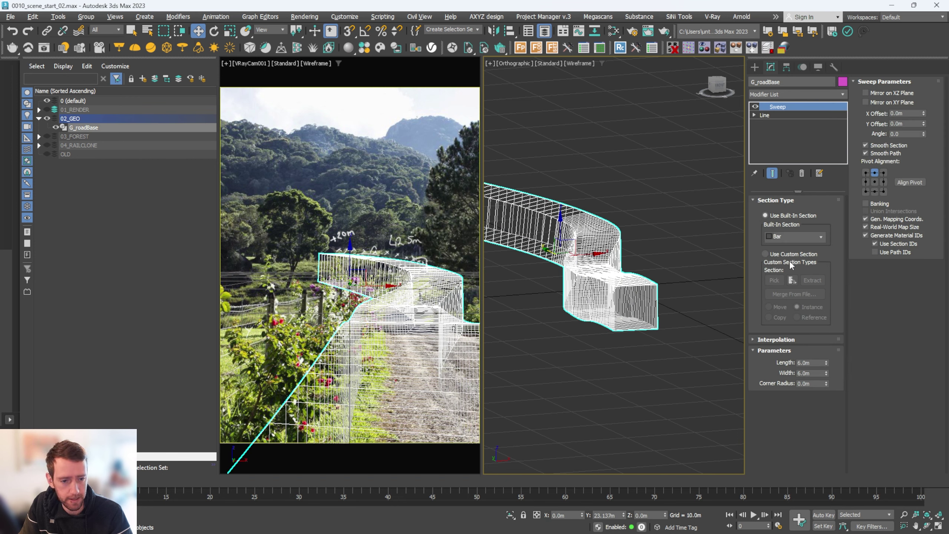
{"action": "left_click_drag", "start_coordinate": [826, 363], "coordinate": [827, 377]}
{"action": "key", "text": "BackSpace"}
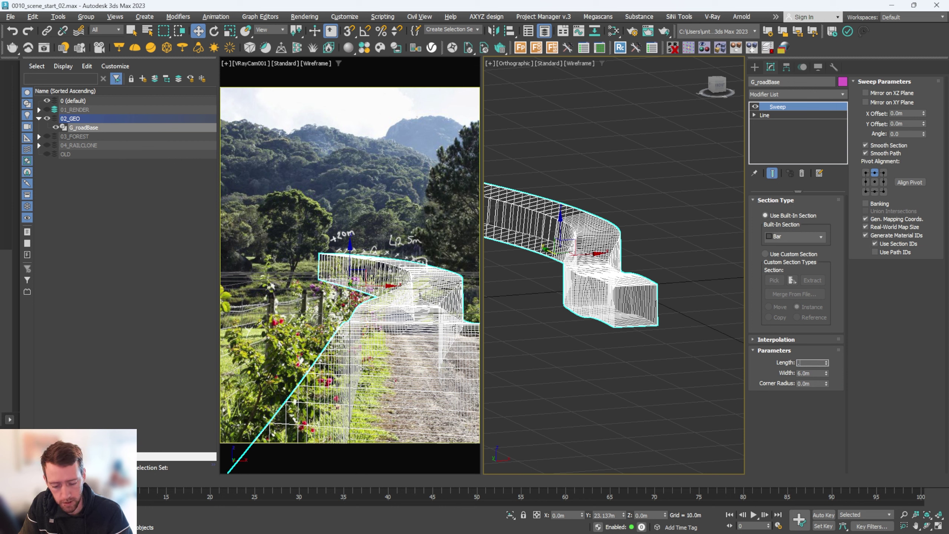
{"action": "type", "text": "0.1"}
{"action": "key", "text": "Return"}
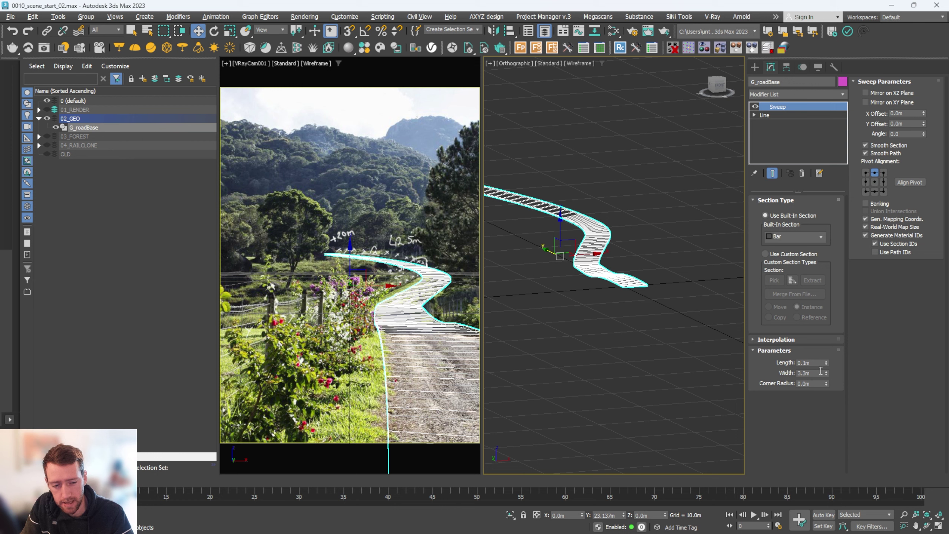
Adjust the bar section's width against the road in the photo, testing 3.8 m and settling on 3.5 m
{"action": "left_click_drag", "start_coordinate": [825, 373], "coordinate": [825, 371]}
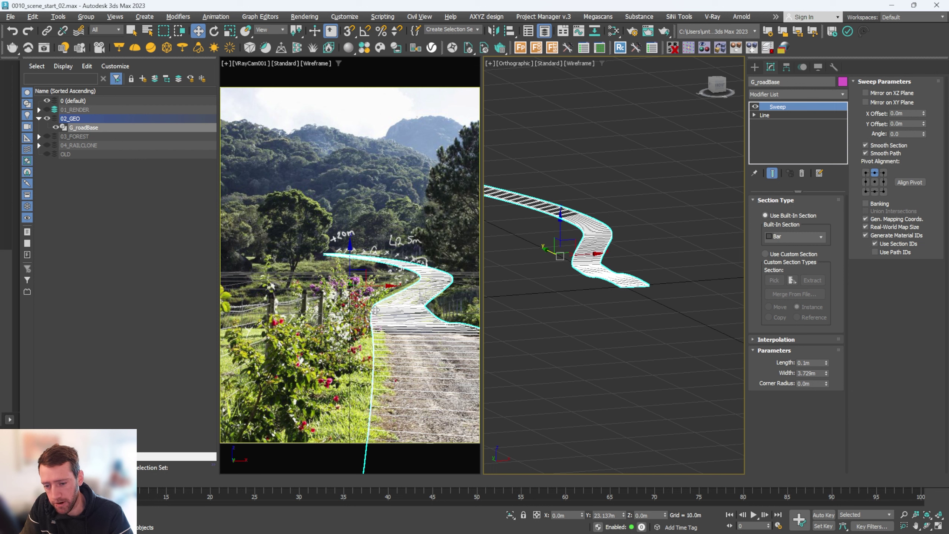
{"action": "double_click", "coordinate": [815, 374]}
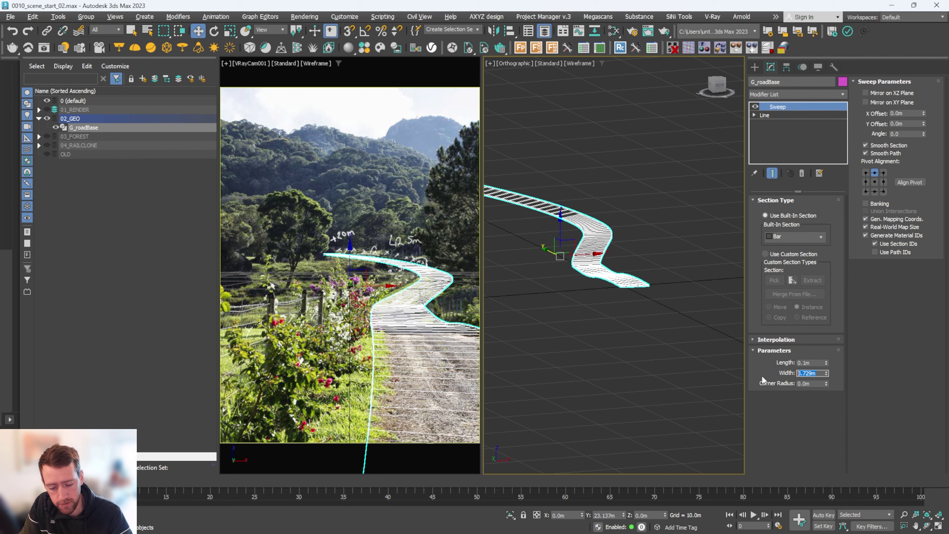
{"action": "type", "text": "3.8"}
{"action": "key", "text": "BackSpace"}
{"action": "type", "text": "5"}
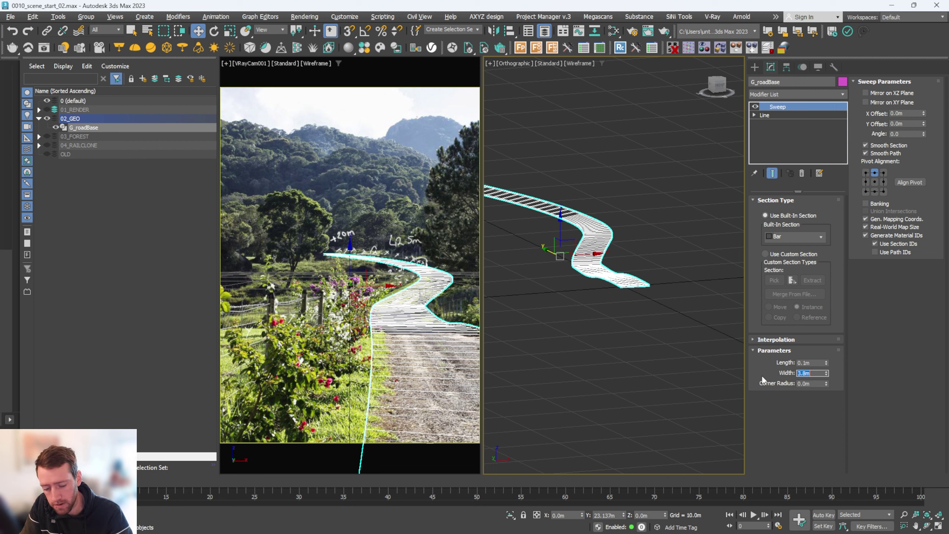
{"action": "key", "text": "Return"}
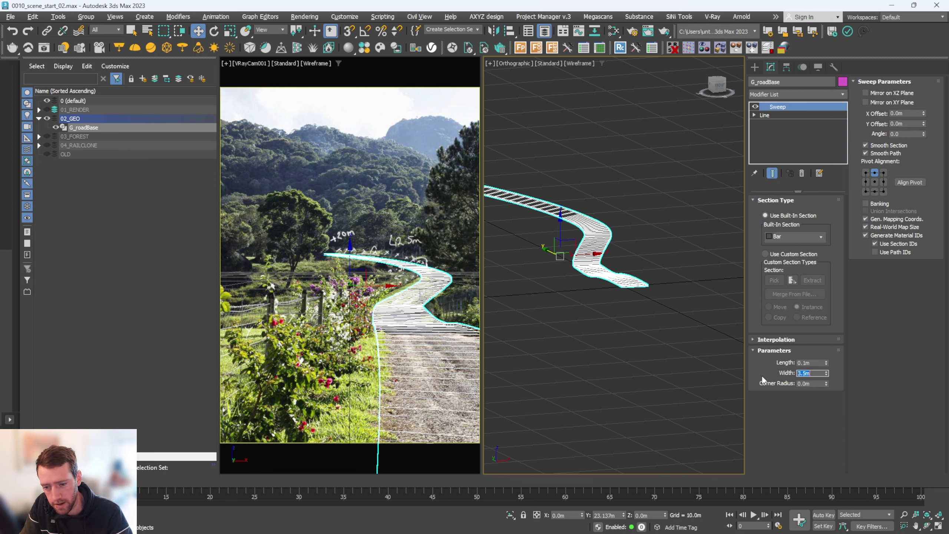
Compare a 3 m section width with the photo's road and return the width to 3.5 m
{"action": "type", "text": "3"}
{"action": "key", "text": "Return"}
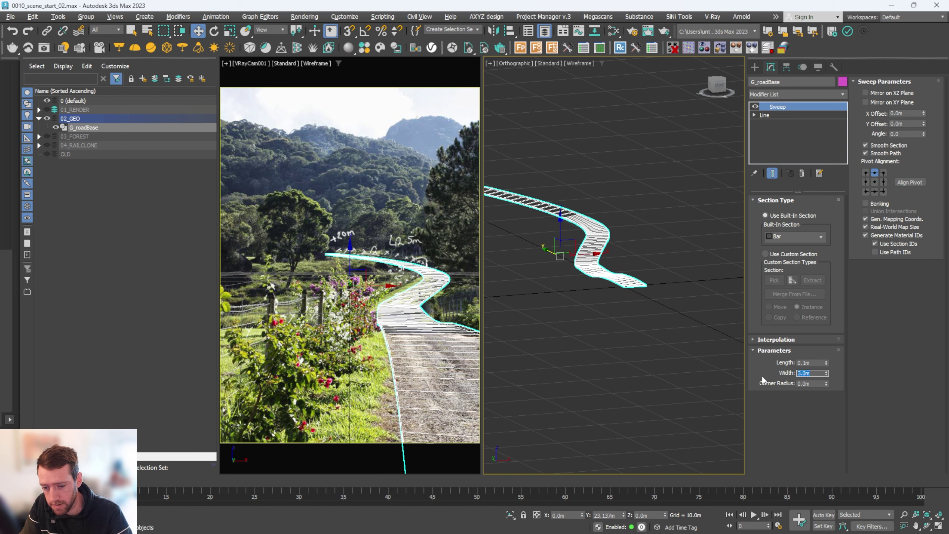
{"action": "type", "text": "3.5"}
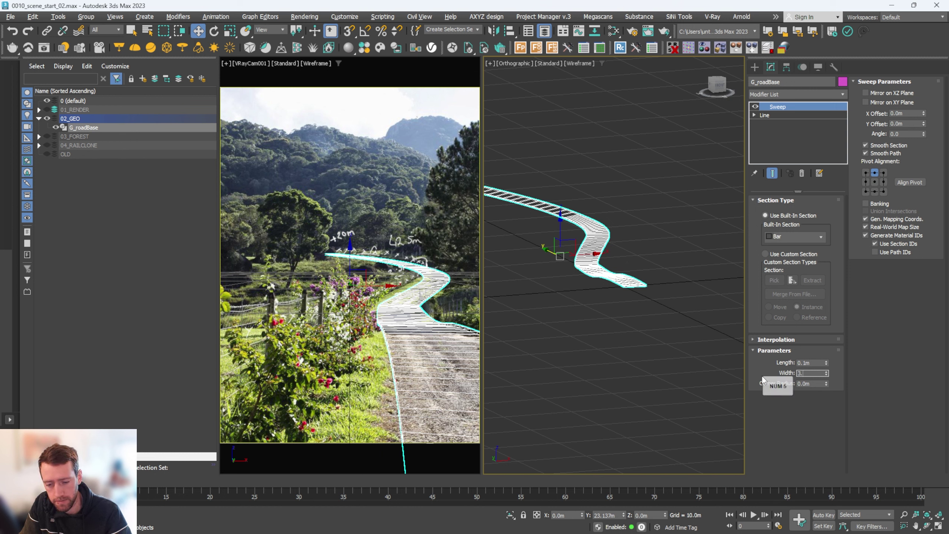
{"action": "key", "text": "Return"}
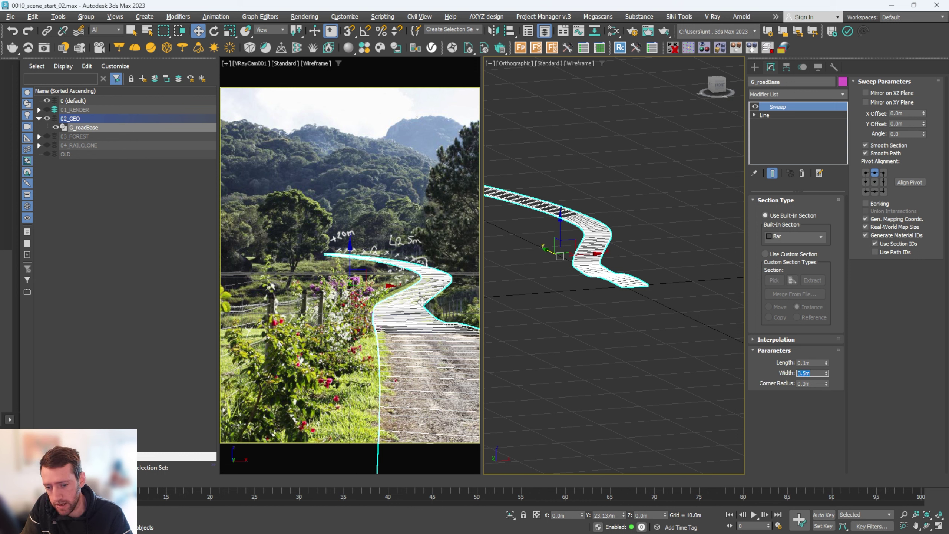
Switch to the image viewer and examine the RoadDirt013_COL_VAR1_6K.jpg dirt road texture up close and in full
{"action": "key", "text": "alt+Tab"}
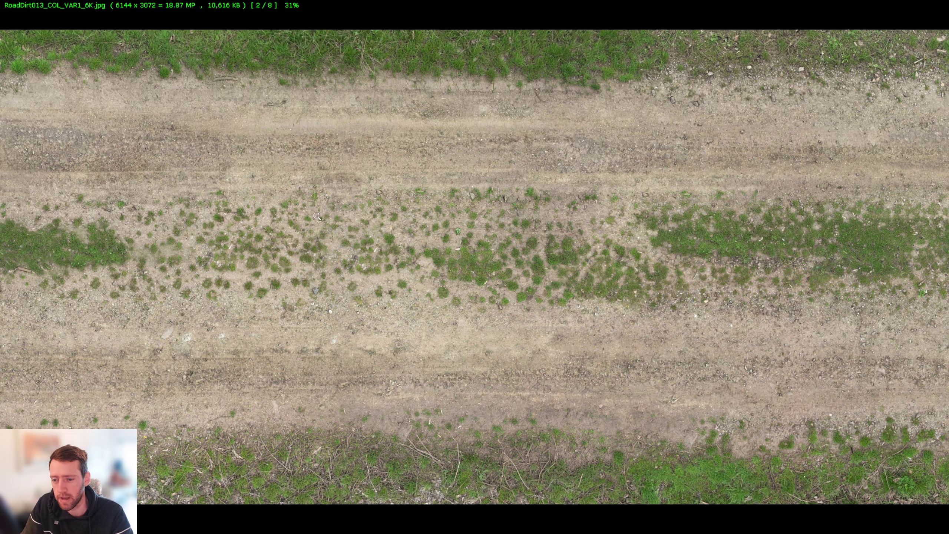
{"action": "left_click", "coordinate": [368, 232]}
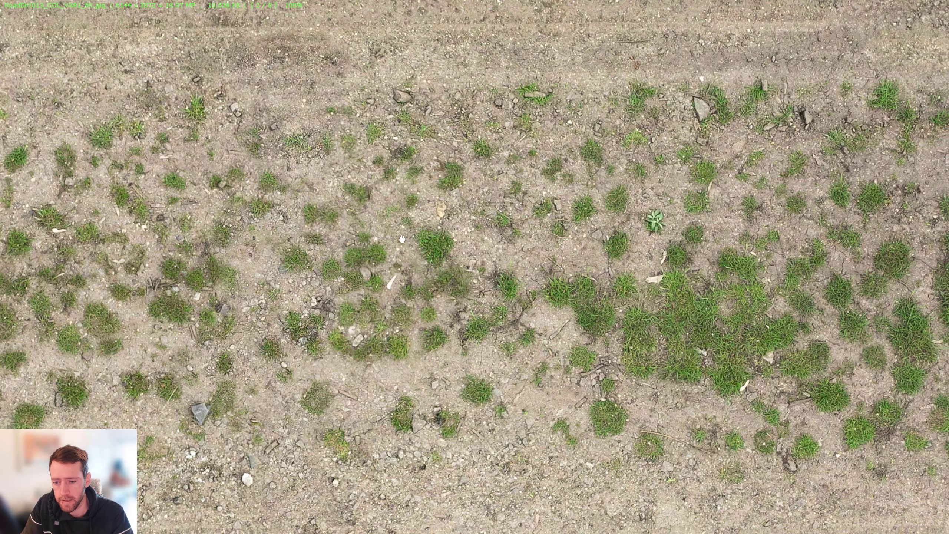
{"action": "left_click", "coordinate": [411, 247]}
{"action": "left_click", "coordinate": [501, 262]}
{"action": "left_click", "coordinate": [516, 294]}
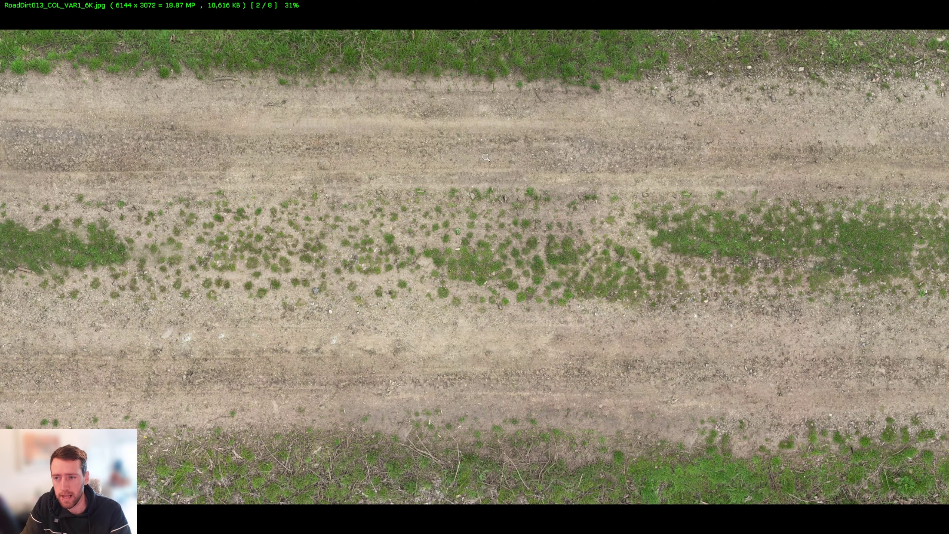
Switch back to 3ds Max and load all the RoadDirt013 maps from the maps folder into the Material Texture Loader
{"action": "key", "text": "Escape"}
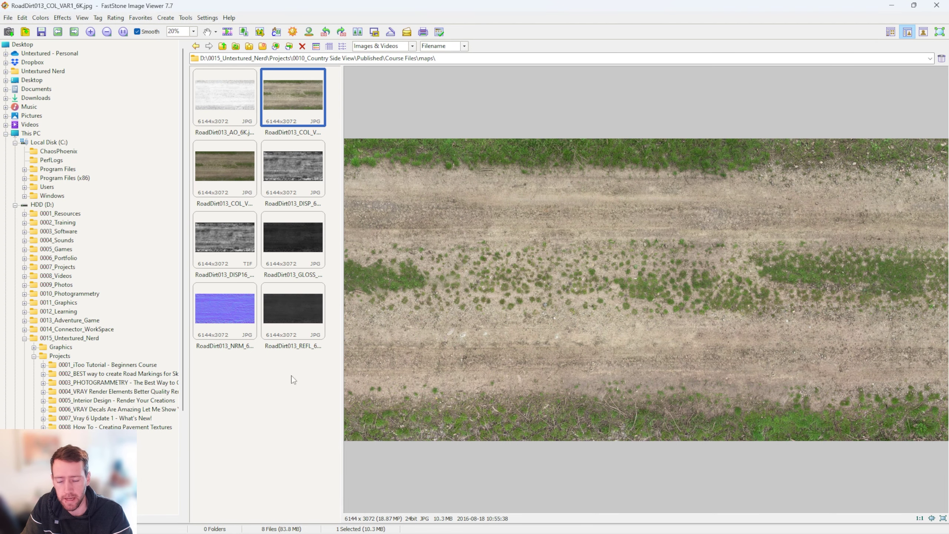
{"action": "mouse_move", "coordinate": [181, 529]}
{"action": "left_click", "coordinate": [321, 517]}
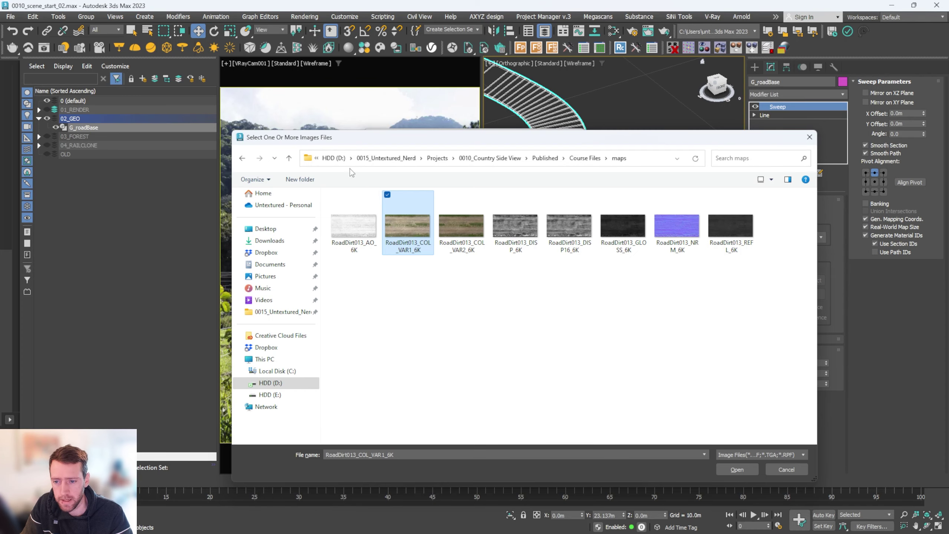
{"action": "left_click_drag", "start_coordinate": [307, 299], "coordinate": [744, 196]}
{"action": "left_click", "coordinate": [712, 475]}
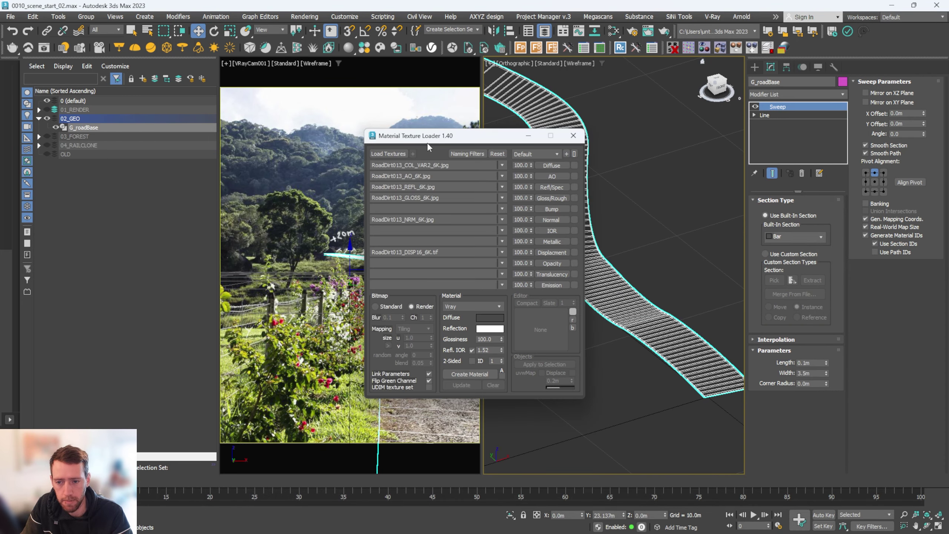
Use RoadDirt013_COL_VAR1_6K.jpg as the diffuse map and set the bitmap mapping to Real-world
{"action": "left_click_drag", "start_coordinate": [441, 138], "coordinate": [415, 139]}
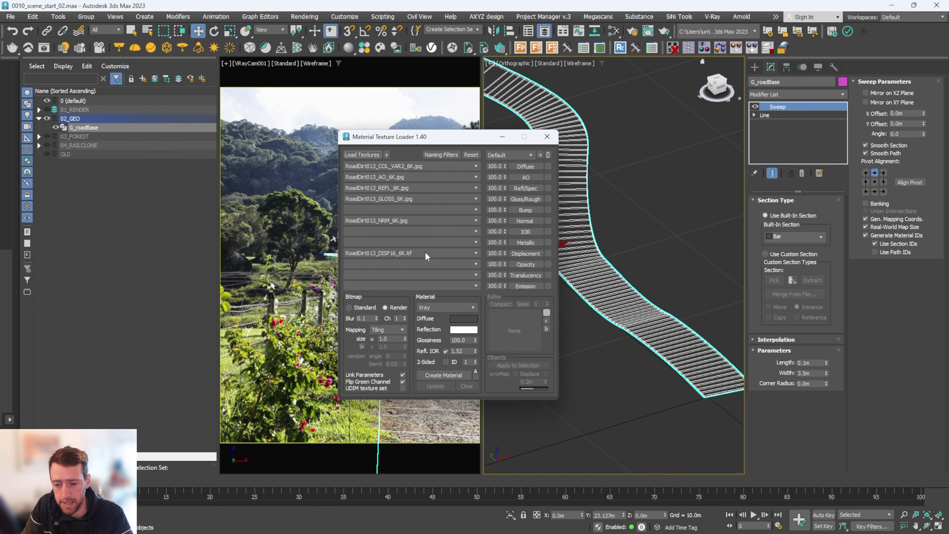
{"action": "left_click", "coordinate": [421, 166]}
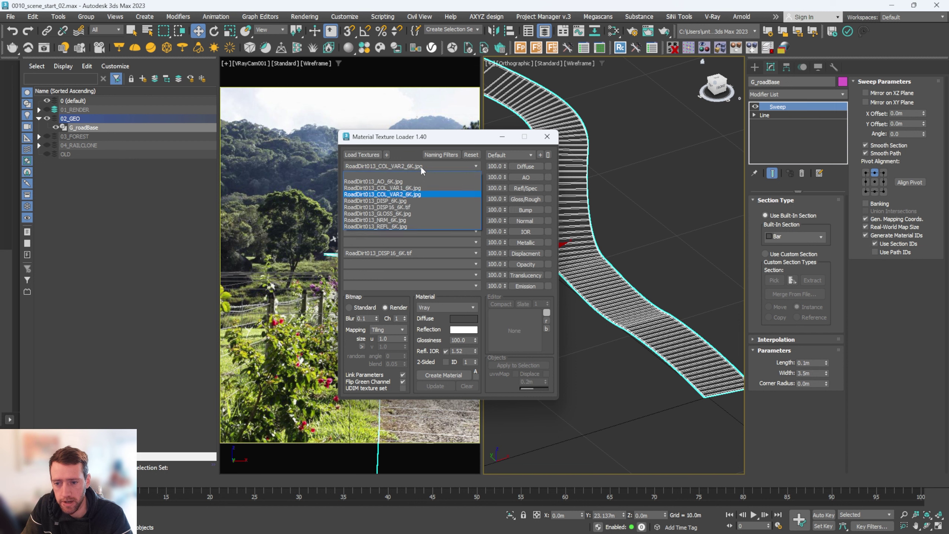
{"action": "left_click", "coordinate": [408, 186]}
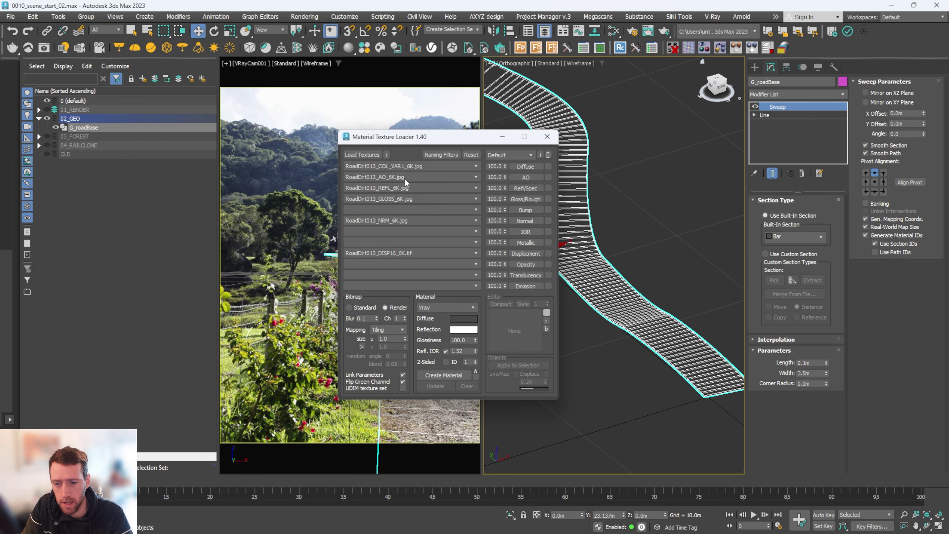
{"action": "left_click", "coordinate": [386, 327]}
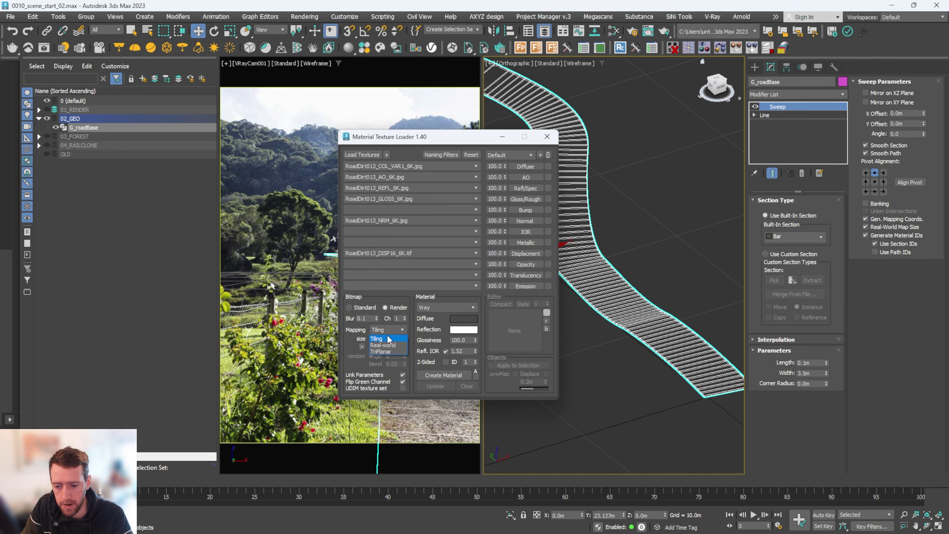
{"action": "left_click", "coordinate": [387, 348]}
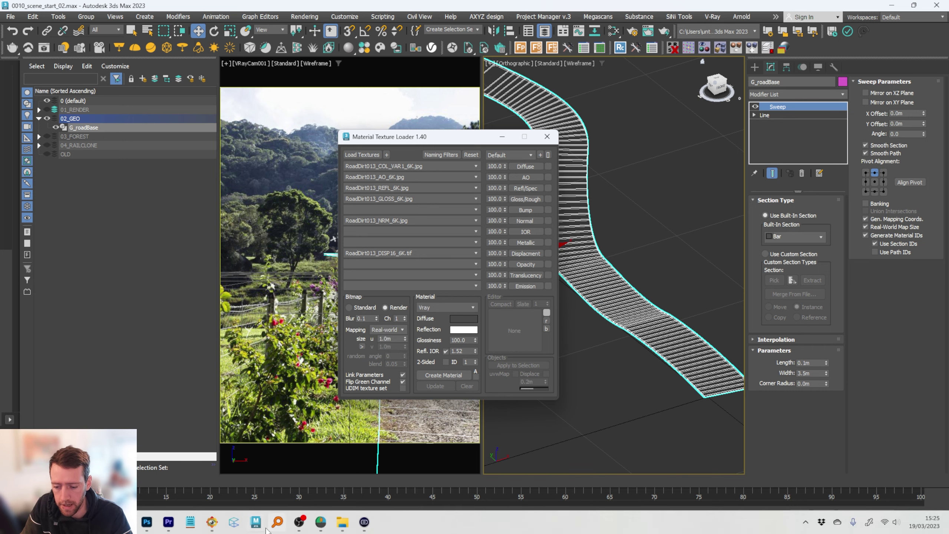
Check the colour map's pixel dimensions in the image viewer and set the real-world texture size to 6.0 m by 3.0 m
{"action": "left_click", "coordinate": [212, 523]}
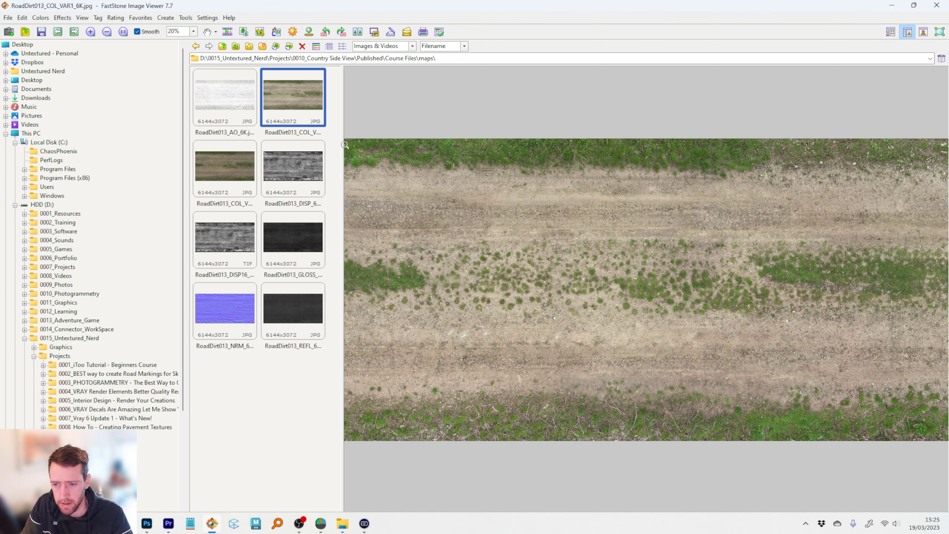
{"action": "double_click", "coordinate": [487, 251]}
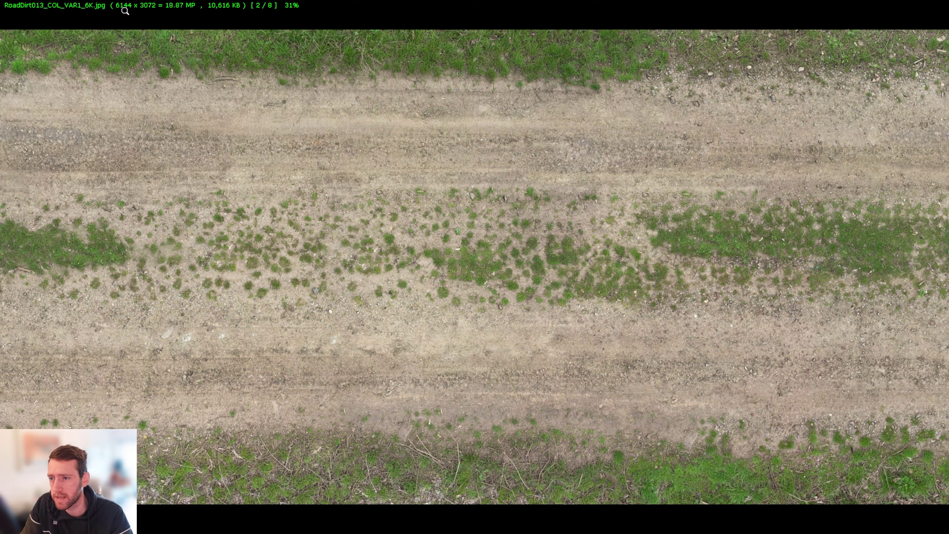
{"action": "mouse_move", "coordinate": [886, 8]}
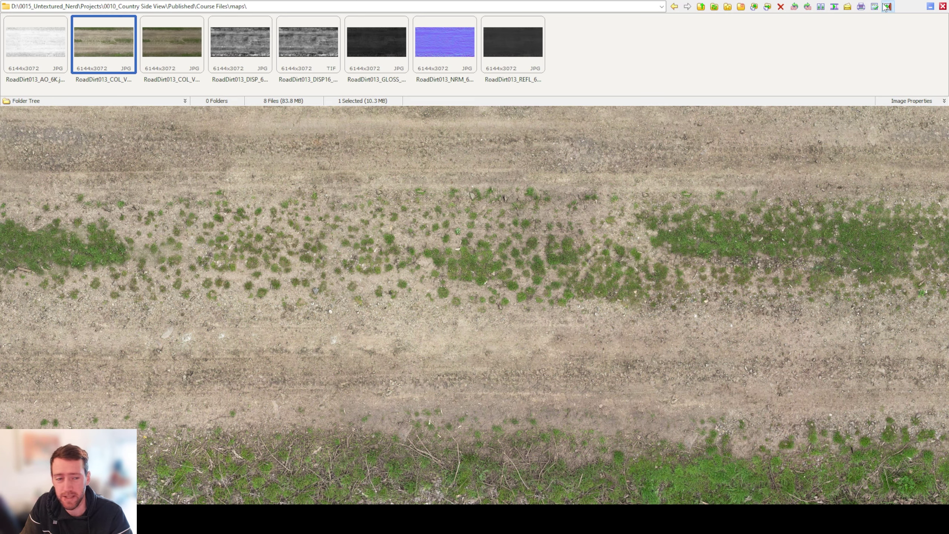
{"action": "left_click", "coordinate": [931, 6]}
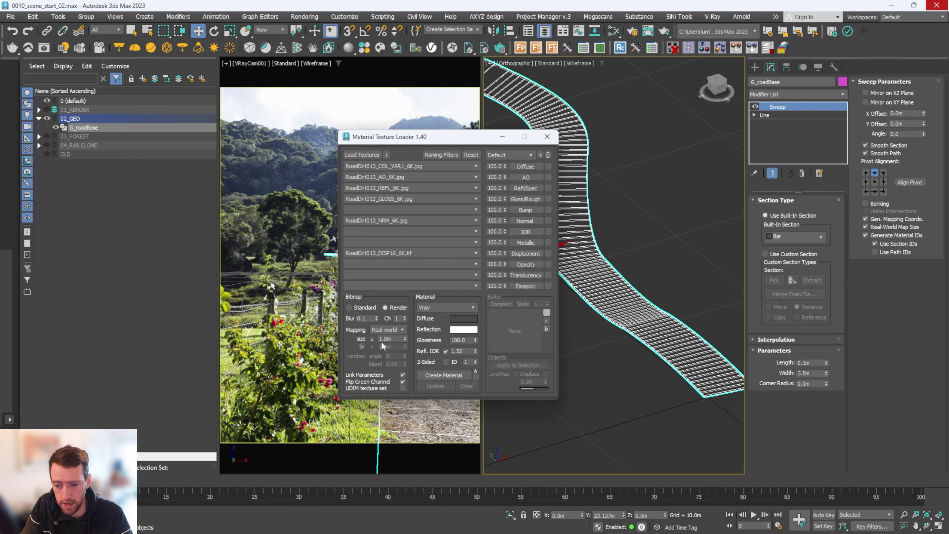
{"action": "left_click", "coordinate": [362, 345]}
{"action": "type", "text": "6"}
{"action": "key", "text": "Tab"}
{"action": "key", "text": "Tab"}
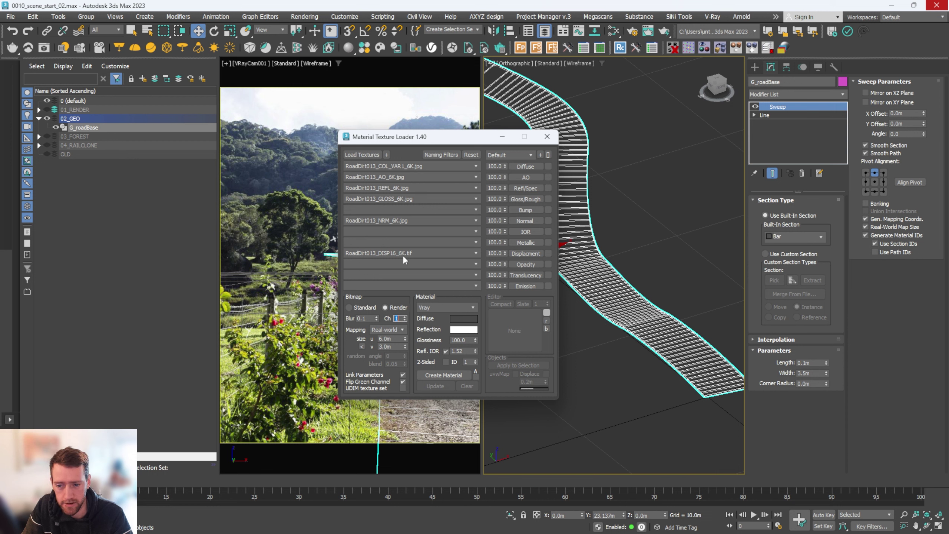
Keep RoadDirt013_DISP16_6K.tif as the displacement map and create the V-Ray material with the name M_baseRoad
{"action": "left_click", "coordinate": [430, 253]}
{"action": "left_click", "coordinate": [441, 252]}
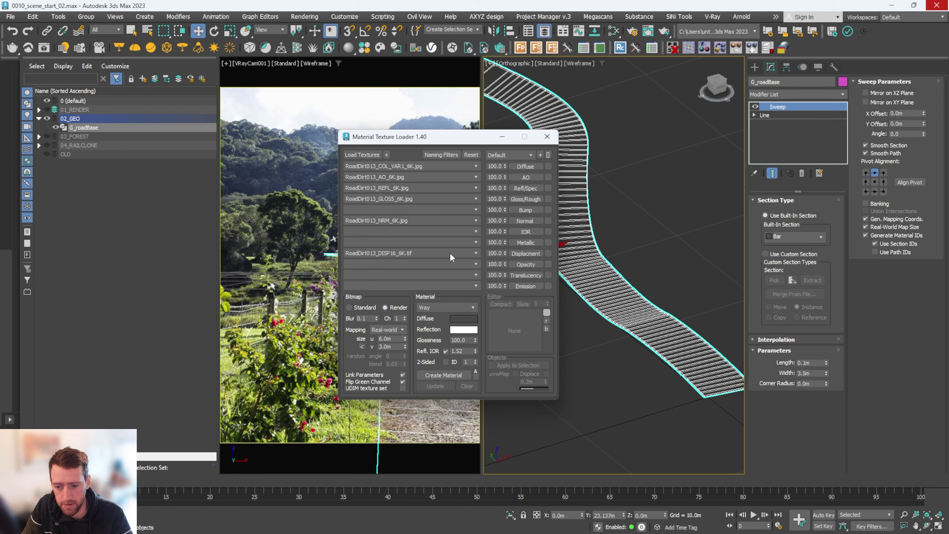
{"action": "left_click", "coordinate": [450, 375]}
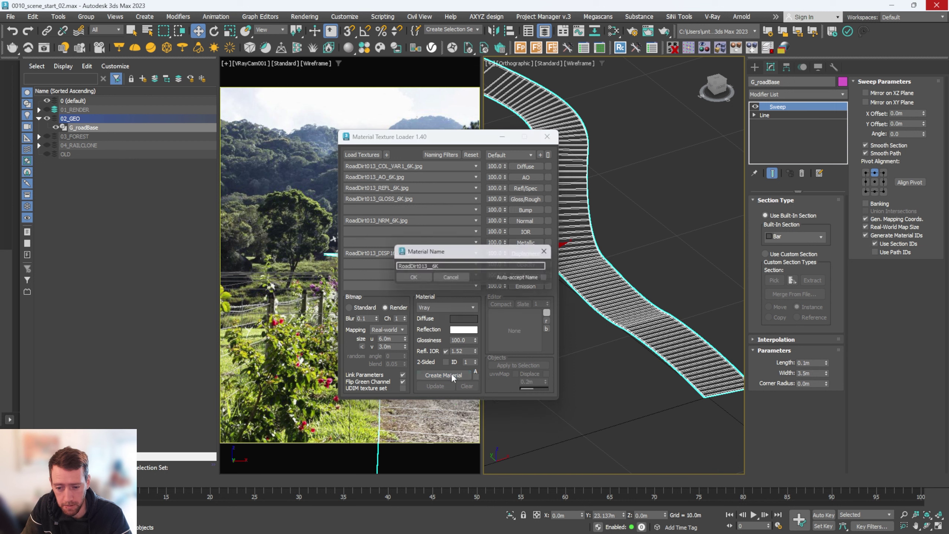
{"action": "double_click", "coordinate": [455, 266]}
{"action": "type", "text": "M_baseRoad"}
{"action": "key", "text": "Return"}
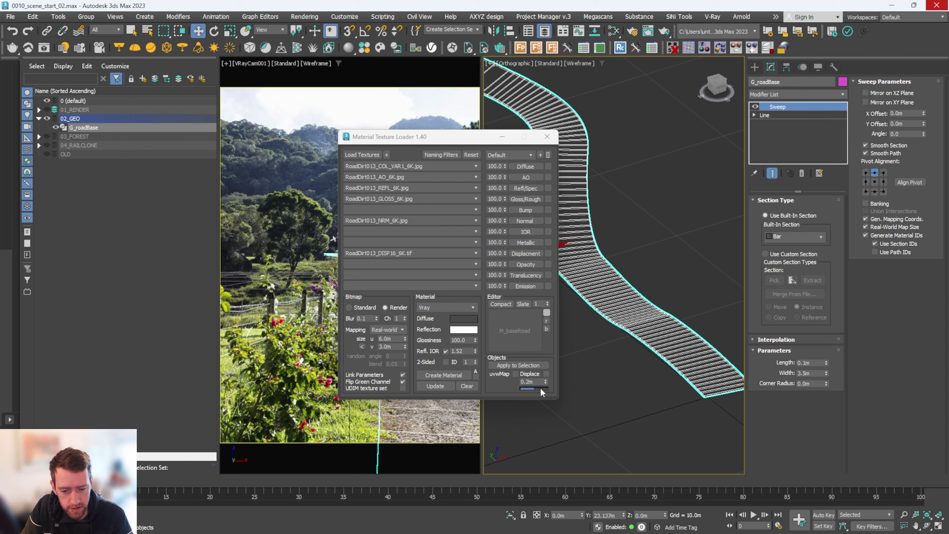
Apply M_baseRoad to the selected road base with displacement enabled at 0.15 m
{"action": "scroll", "coordinate": [662, 326], "scroll_direction": "up", "scroll_amount": 1}
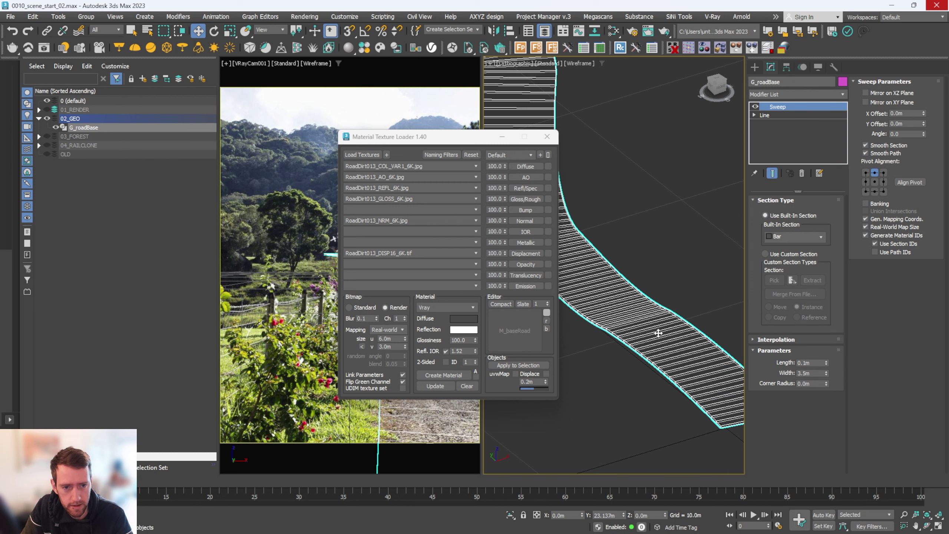
{"action": "left_click", "coordinate": [547, 373]}
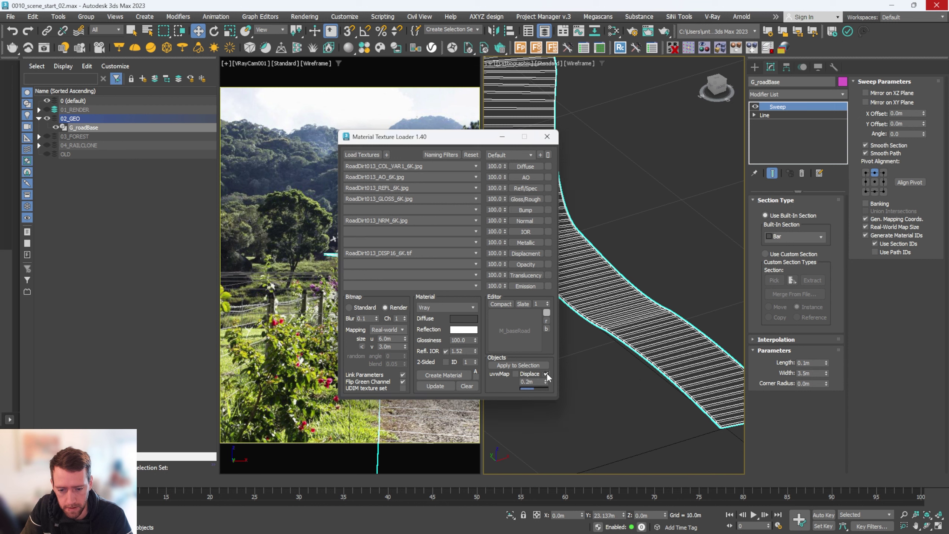
{"action": "left_click_drag", "start_coordinate": [534, 382], "coordinate": [490, 379]}
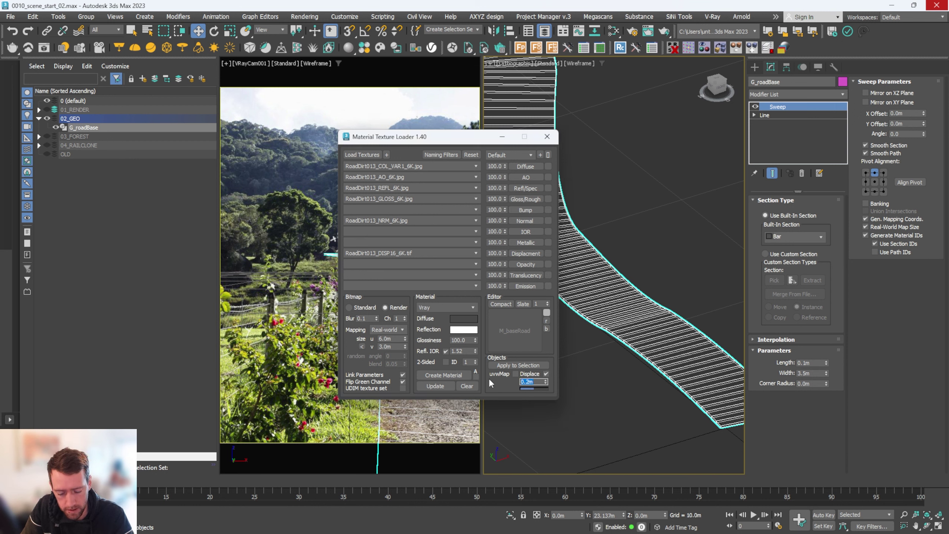
{"action": "type", "text": ".1"}
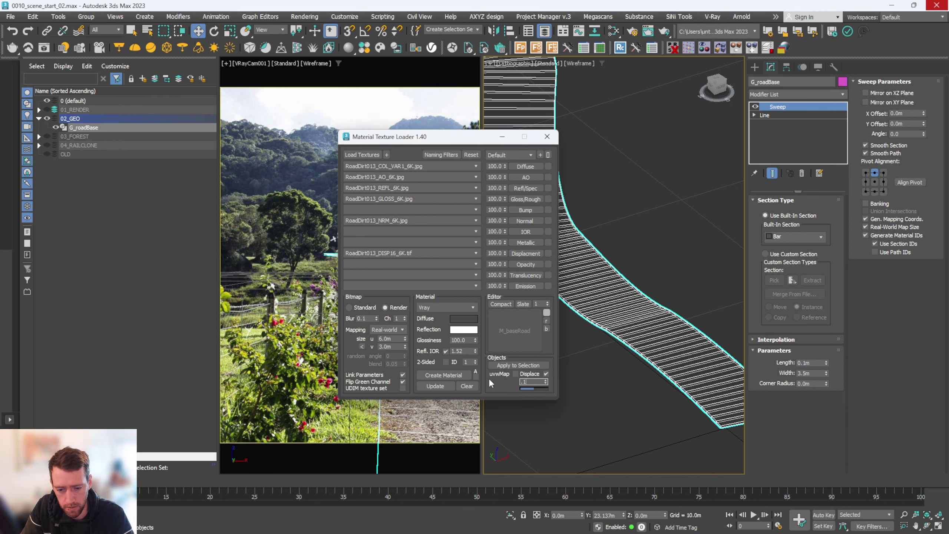
{"action": "type", "text": "5"}
{"action": "key", "text": "Return"}
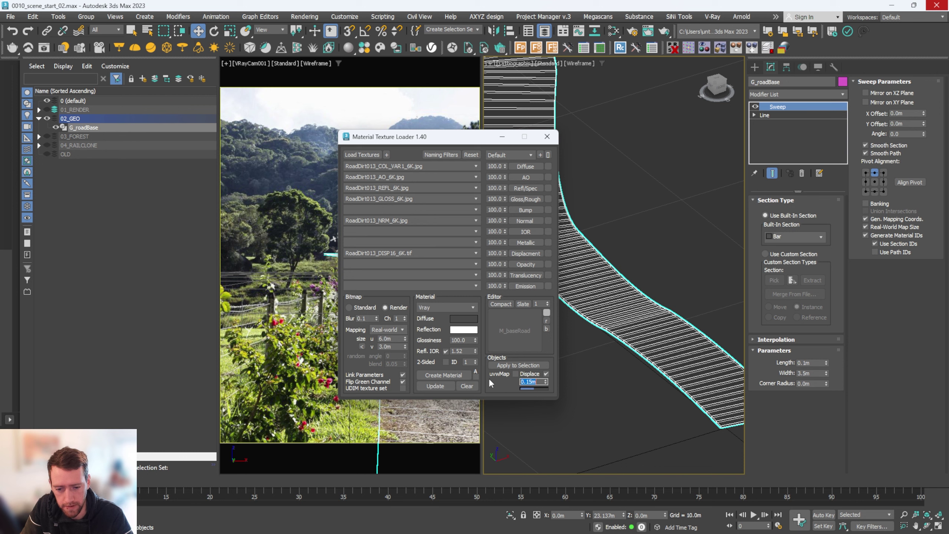
{"action": "left_click", "coordinate": [526, 365]}
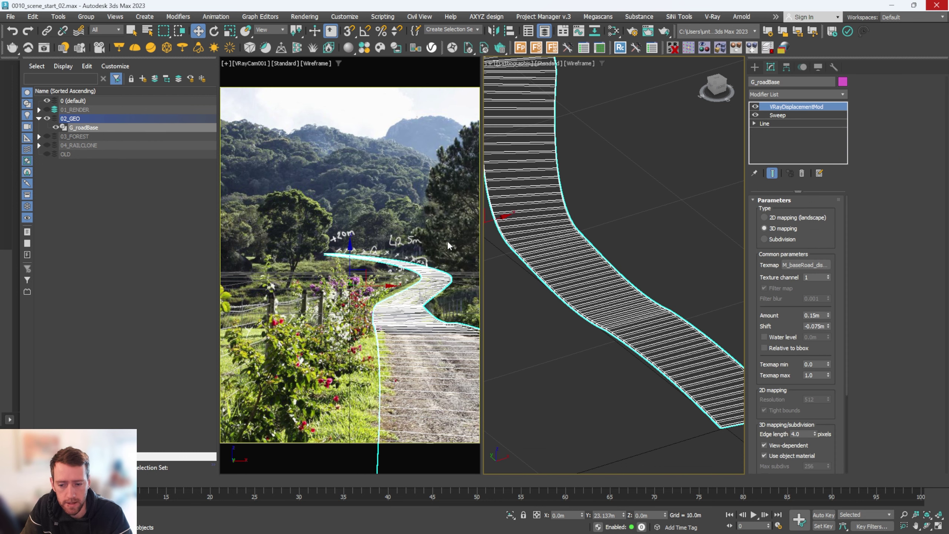
Add an Edit Poly modifier to G_roadBase between the Sweep and VRayDisplacementMod and expand its sub-object levels
{"action": "left_click", "coordinate": [775, 115]}
{"action": "left_click", "coordinate": [795, 96]}
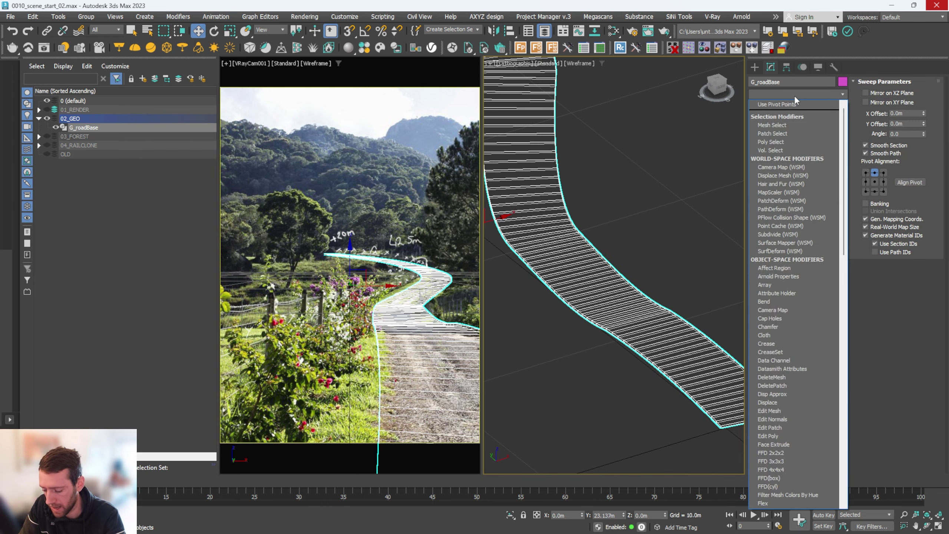
{"action": "left_click", "coordinate": [794, 95]}
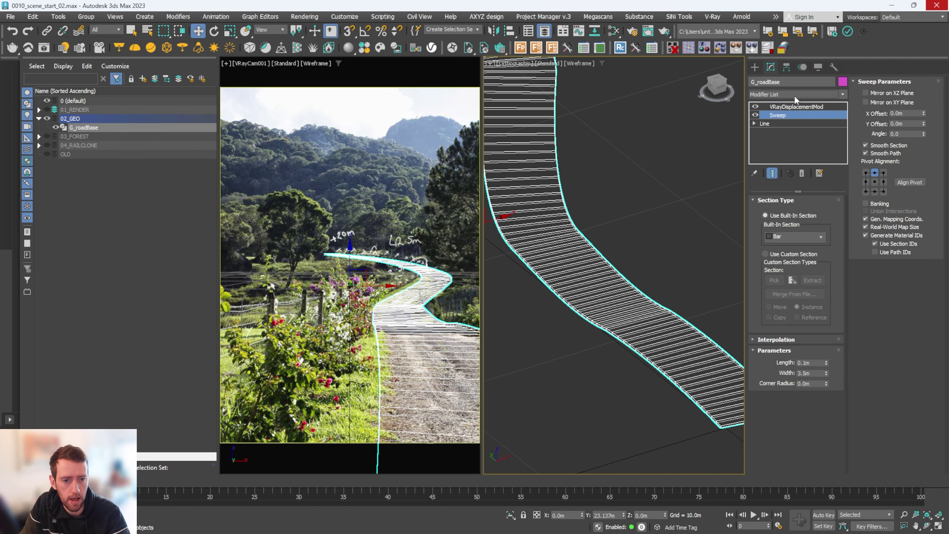
{"action": "key", "text": "e"}
{"action": "middle_click_drag", "start_coordinate": [665, 284], "coordinate": [703, 179], "text": "alt"}
{"action": "left_click", "coordinate": [764, 115]}
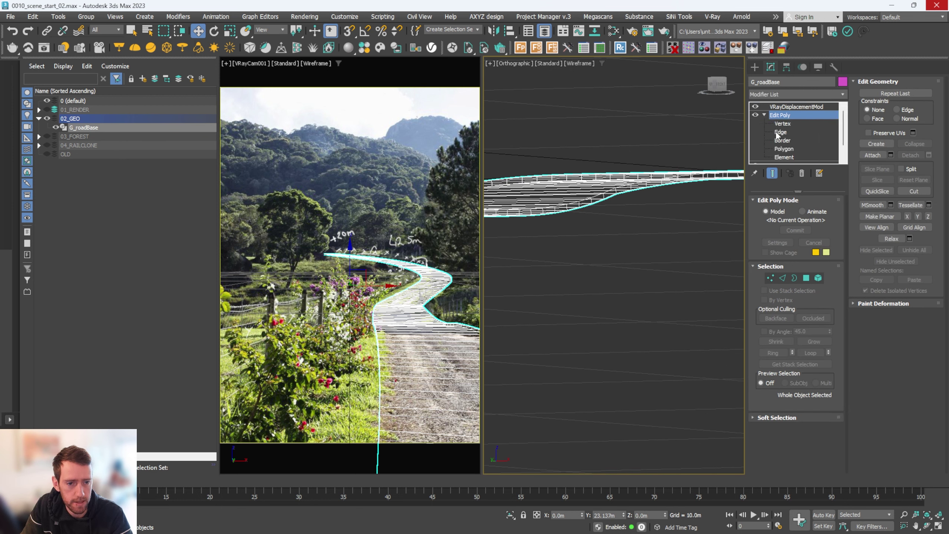
Delete the side and underside polygon strips of the road base so only its top surface remains
{"action": "left_click", "coordinate": [784, 149]}
{"action": "key", "text": "F3"}
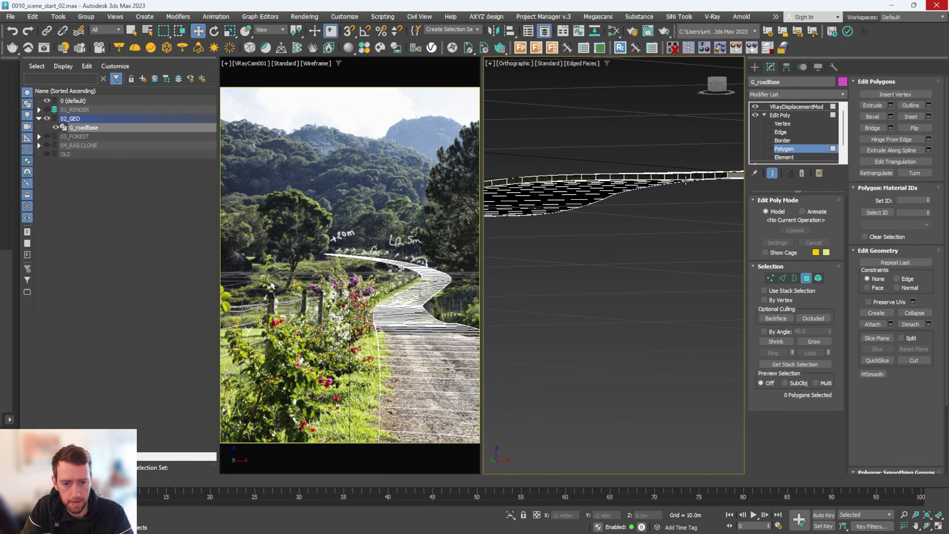
{"action": "key", "text": "alt+w"}
{"action": "middle_click_drag", "start_coordinate": [611, 166], "coordinate": [634, 228], "text": "alt"}
{"action": "left_click", "coordinate": [654, 222]}
{"action": "left_click", "coordinate": [635, 224], "text": "shift"}
{"action": "key", "text": "Delete"}
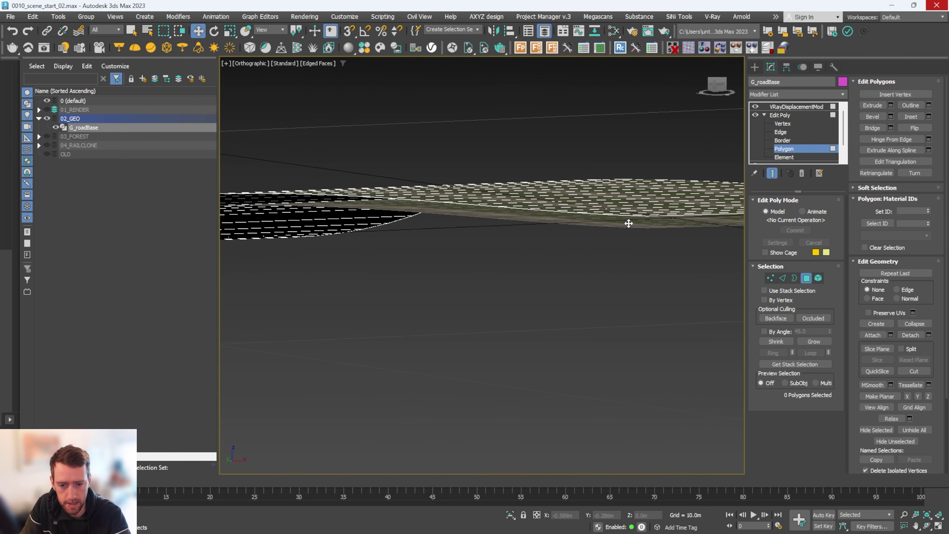
{"action": "left_click", "coordinate": [581, 224]}
{"action": "left_click", "coordinate": [581, 223], "text": "shift"}
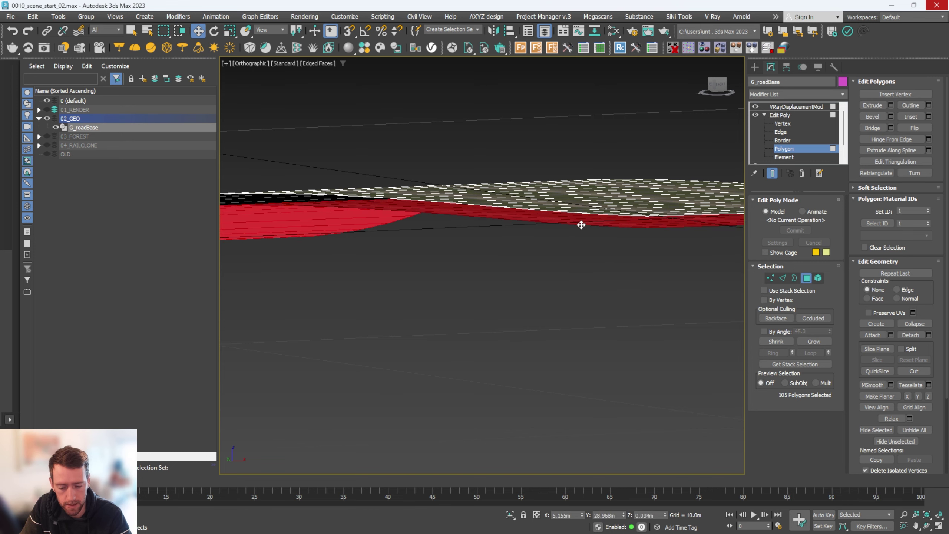
{"action": "key", "text": "Delete"}
{"action": "left_click", "coordinate": [764, 115]}
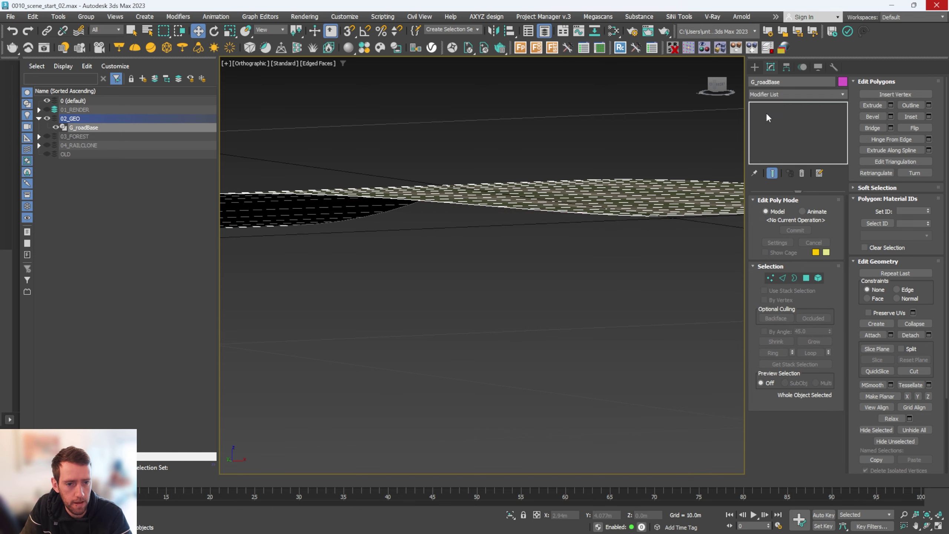
Return to the VRayDisplacementMod level and examine from above how the dirt road texture runs along the road base
{"action": "left_click", "coordinate": [786, 107]}
{"action": "middle_click_drag", "start_coordinate": [542, 242], "coordinate": [472, 286], "text": "alt"}
{"action": "scroll", "coordinate": [472, 286], "scroll_direction": "up", "scroll_amount": 3}
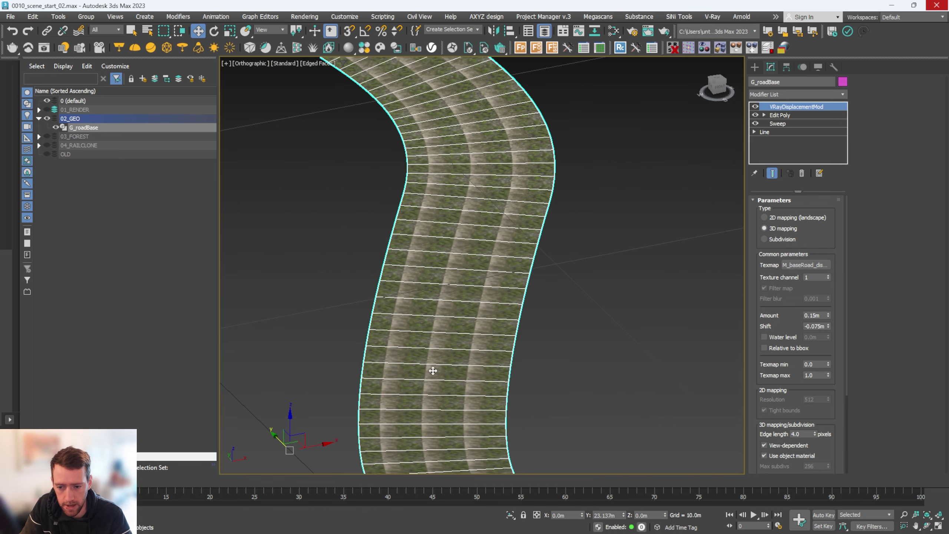
{"action": "key", "text": "shift+z"}
{"action": "middle_click_drag", "start_coordinate": [366, 192], "coordinate": [522, 279]}
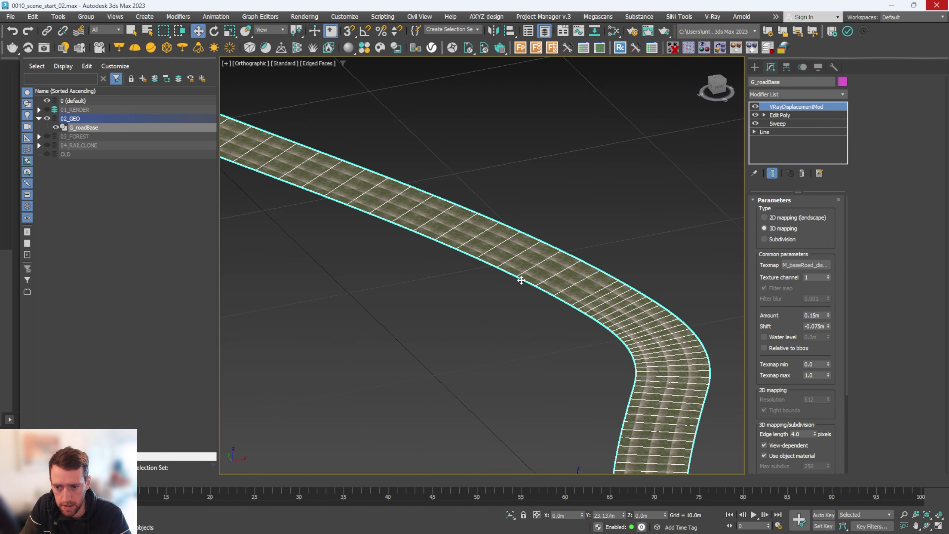
{"action": "middle_click_drag", "start_coordinate": [604, 356], "coordinate": [515, 235]}
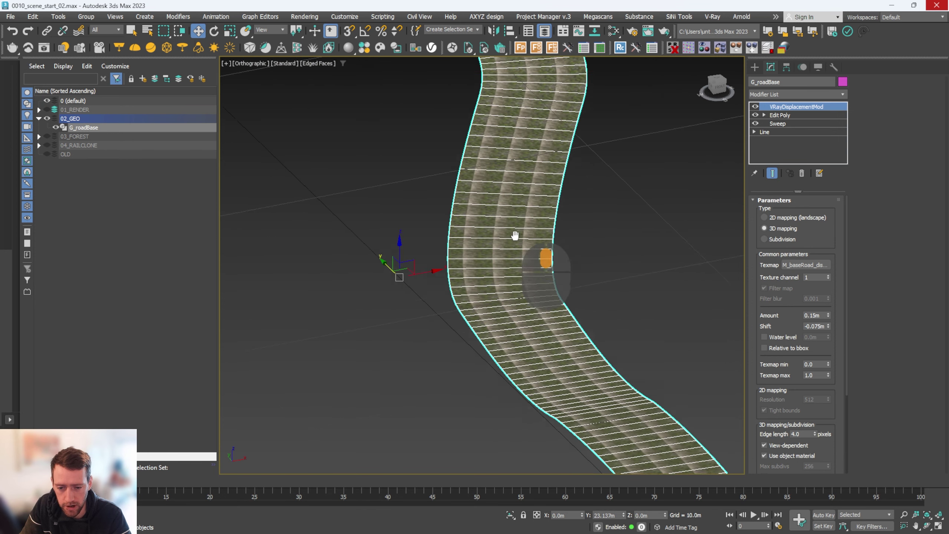
{"action": "scroll", "coordinate": [591, 372], "scroll_direction": "up", "scroll_amount": 3}
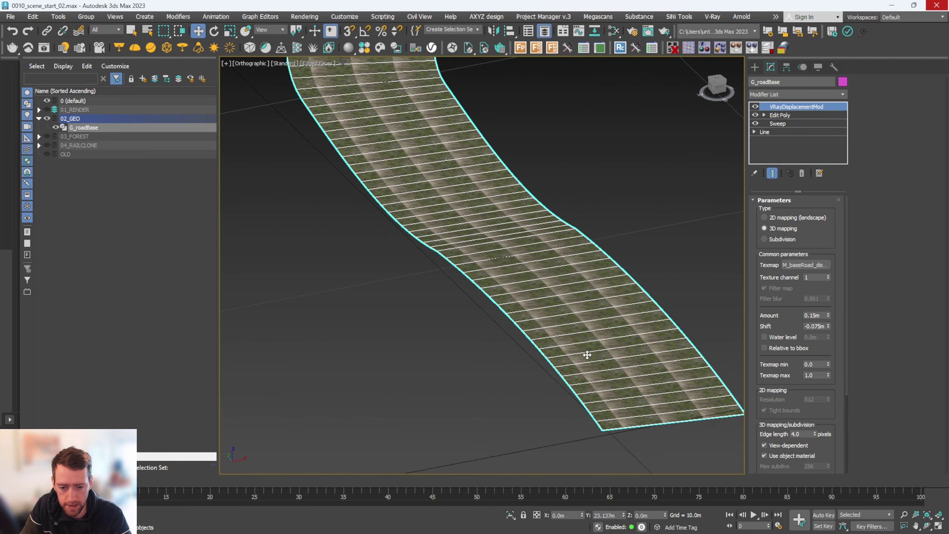
Import the downloaded Day 029 HDRI from Chaos Cosmos as a dome light and close the asset browser
{"action": "left_click", "coordinate": [615, 203]}
{"action": "key", "text": "alt+w"}
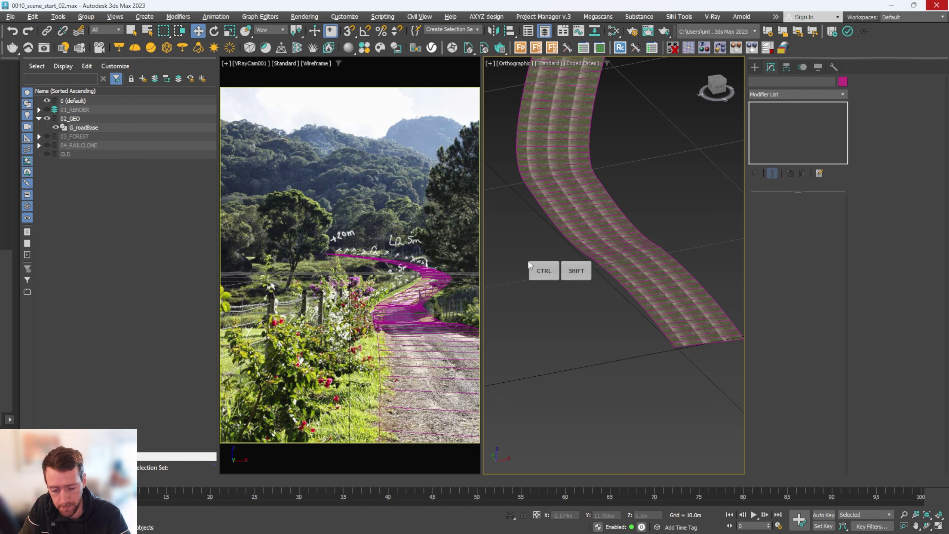
{"action": "left_click", "coordinate": [380, 48]}
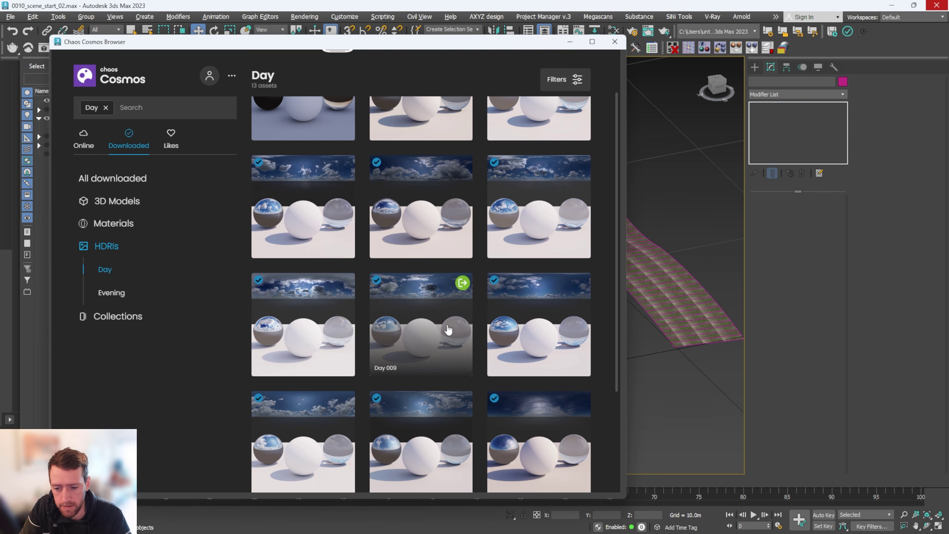
{"action": "scroll", "coordinate": [448, 326], "scroll_direction": "down", "scroll_amount": 3}
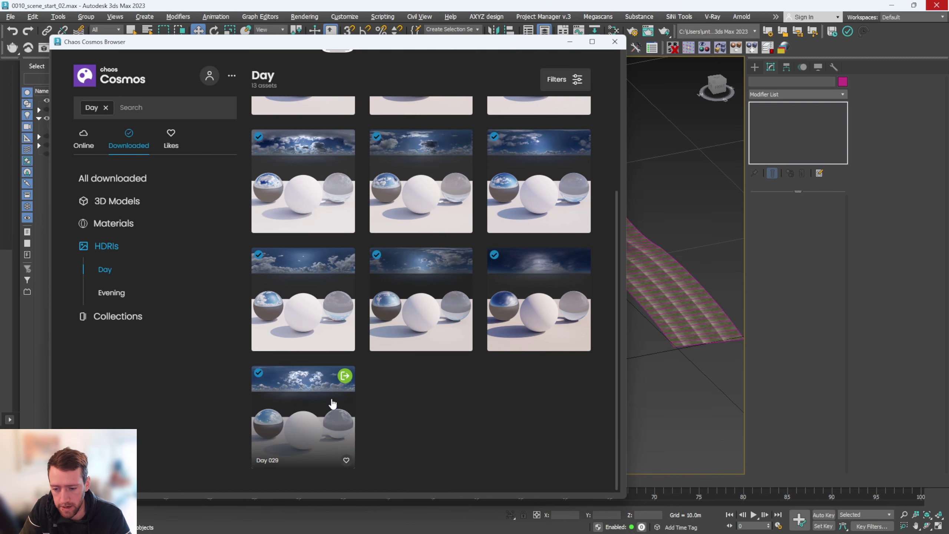
{"action": "left_click", "coordinate": [345, 376]}
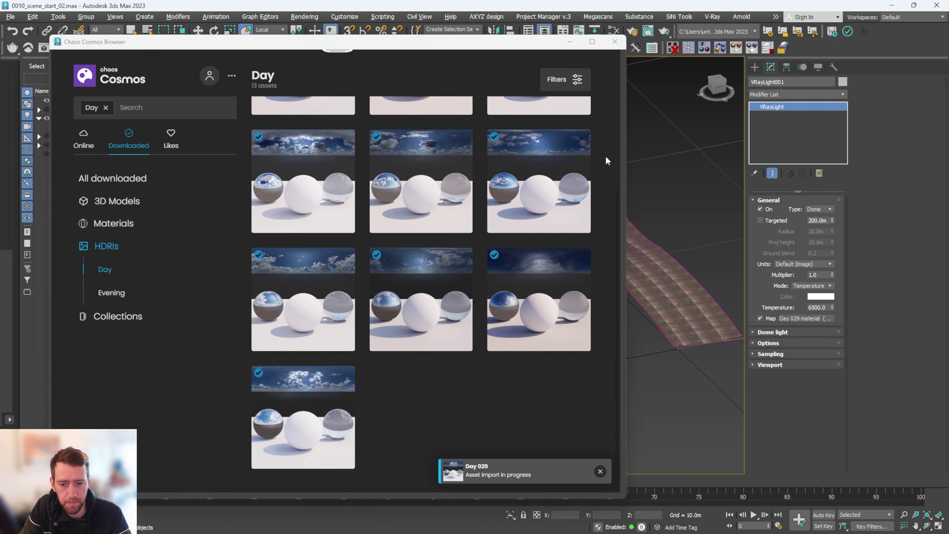
{"action": "left_click", "coordinate": [615, 41]}
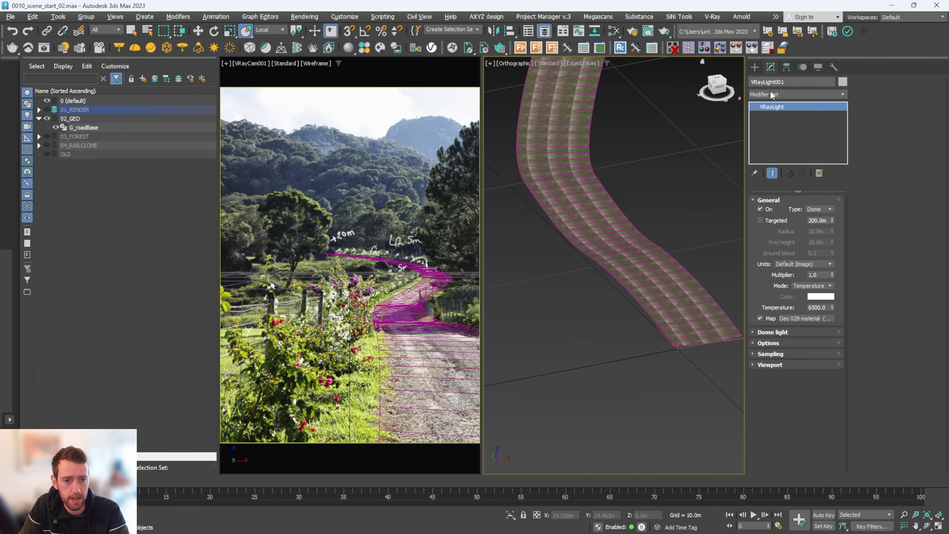
Select the camera of the VRayCam001 view and set its F-number to 16 and shutter speed to 100
{"action": "middle_click_drag", "start_coordinate": [594, 232], "coordinate": [612, 216], "text": "alt"}
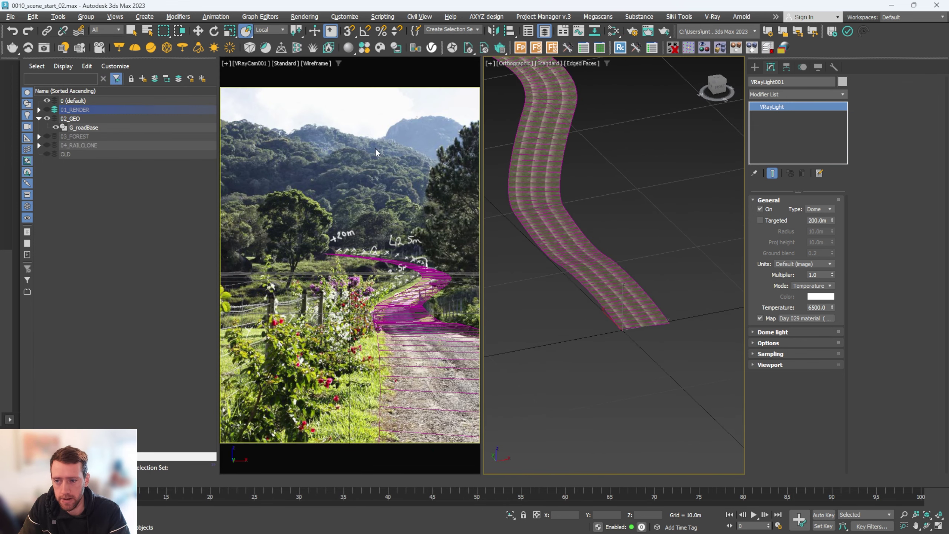
{"action": "left_click", "coordinate": [260, 65]}
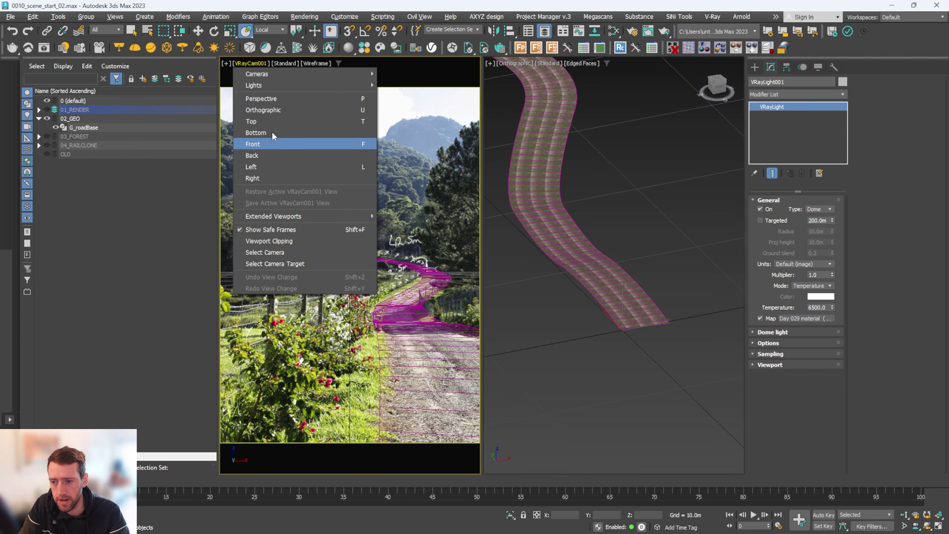
{"action": "left_click", "coordinate": [265, 252]}
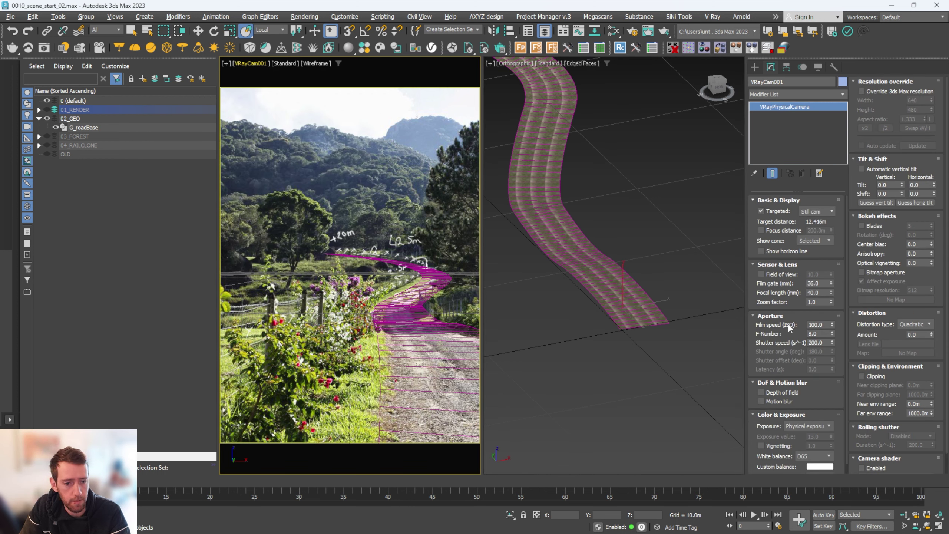
{"action": "left_click", "coordinate": [818, 334]}
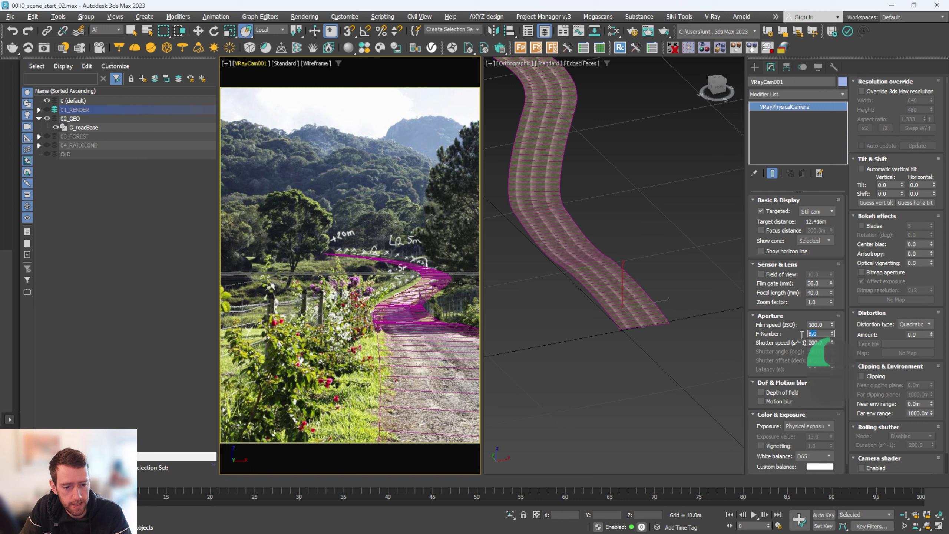
{"action": "key", "text": "Tab"}
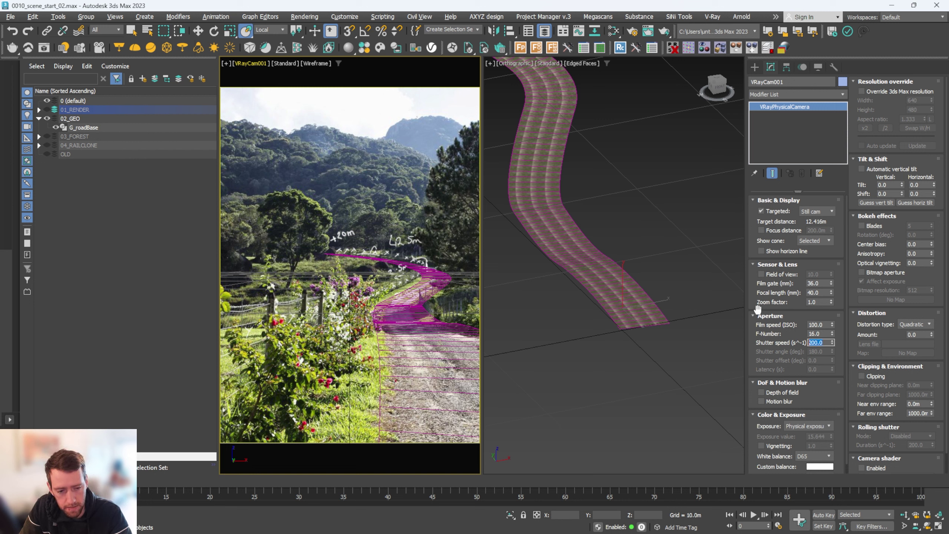
{"action": "type", "text": "100"}
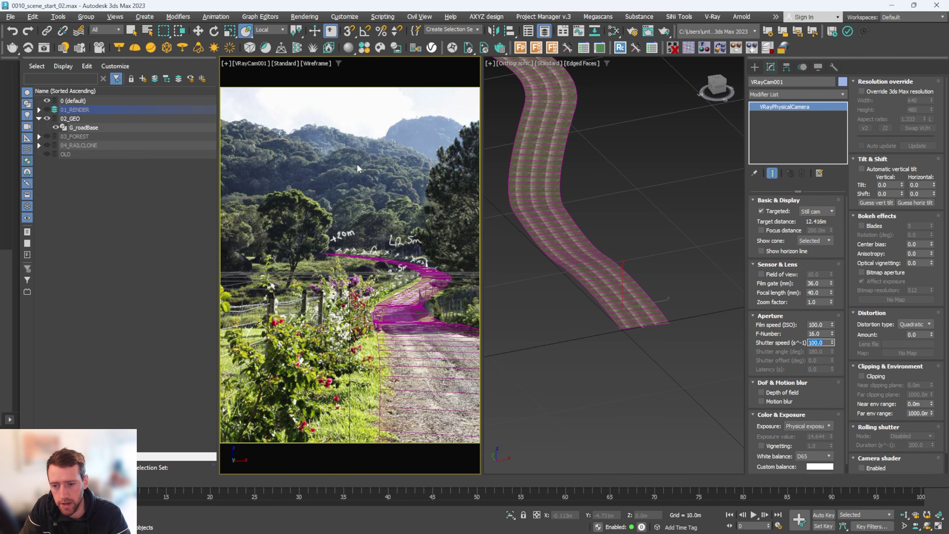
Render the VRayCam001 view and examine the dirt road's texture and displacement up close in the frame buffer
{"action": "left_click", "coordinate": [358, 170]}
{"action": "key", "text": "shift+q"}
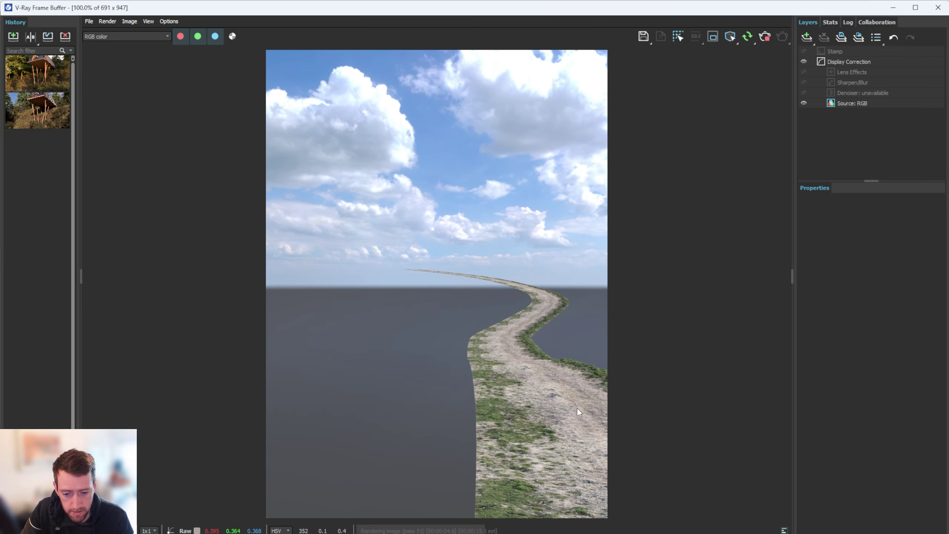
{"action": "scroll", "coordinate": [580, 406], "scroll_direction": "up", "scroll_amount": 2}
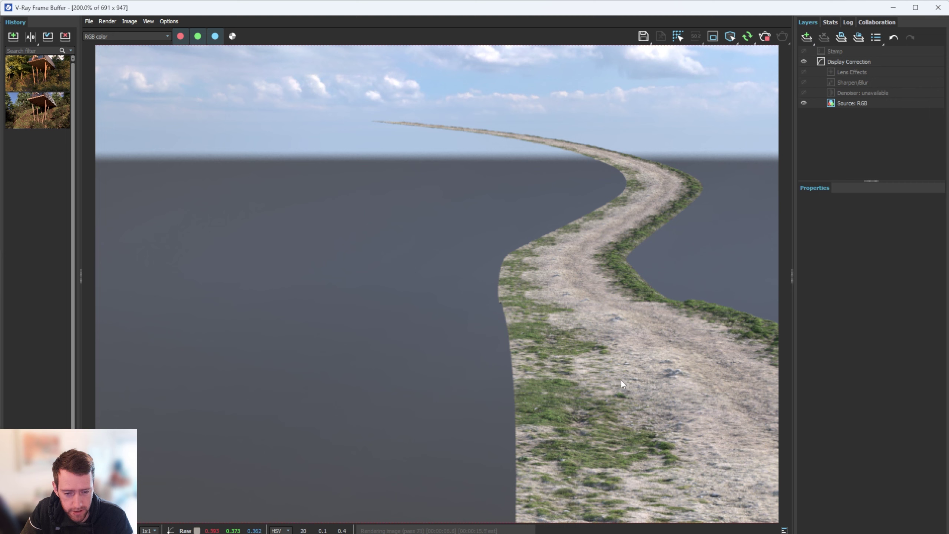
{"action": "scroll", "coordinate": [632, 381], "scroll_direction": "down", "scroll_amount": 2}
{"action": "scroll", "coordinate": [546, 380], "scroll_direction": "up", "scroll_amount": 2}
{"action": "scroll", "coordinate": [545, 381], "scroll_direction": "down", "scroll_amount": 2}
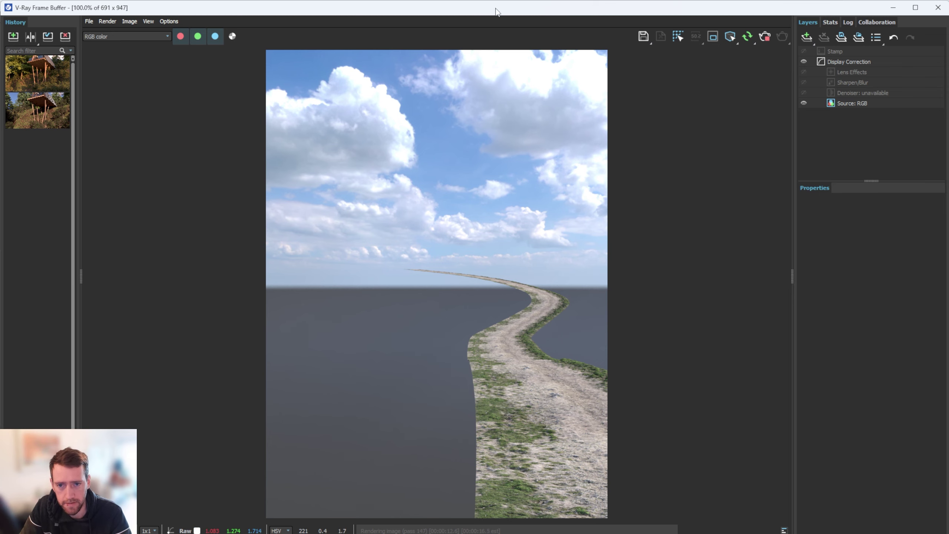
{"action": "key", "text": "alt+Tab"}
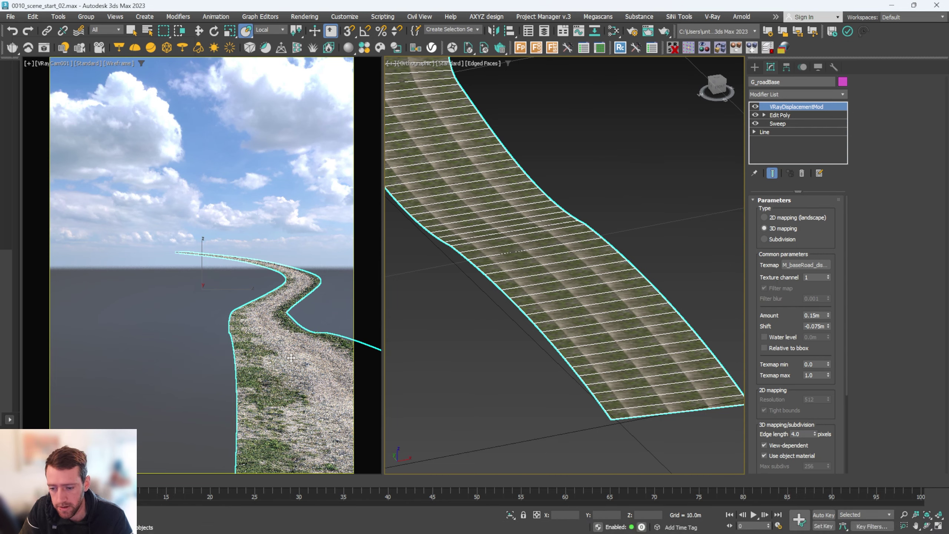
{"action": "left_click", "coordinate": [797, 93]}
{"action": "type", "text": "uvw"}
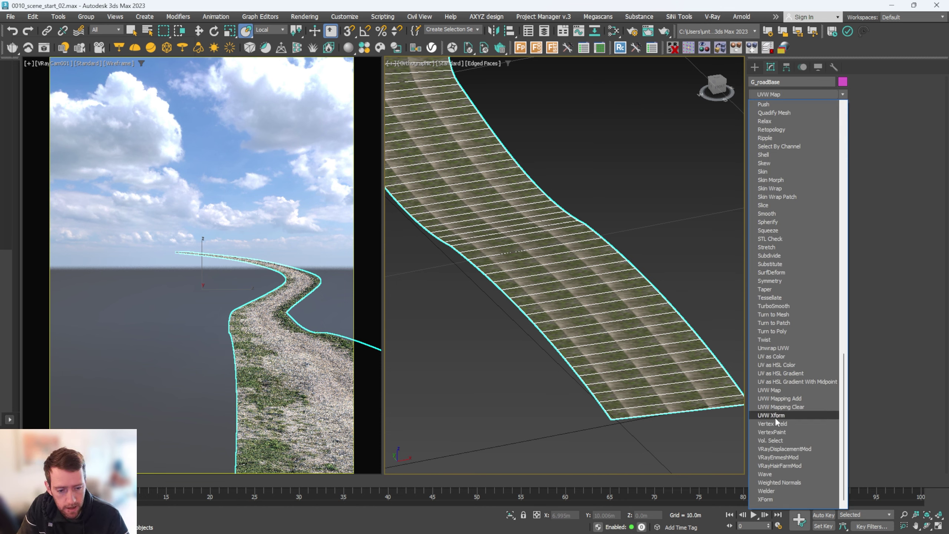
{"action": "key", "text": "Return"}
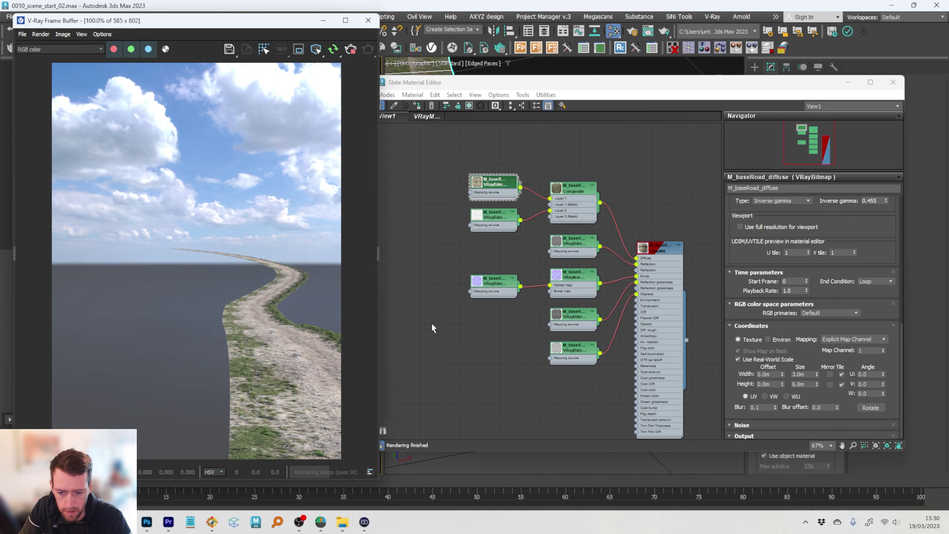
Try real-world texture heights of 5 m and 12 m on the M_baseRoad_diffuse bitmap
{"action": "scroll", "coordinate": [488, 206], "scroll_direction": "up", "scroll_amount": 3}
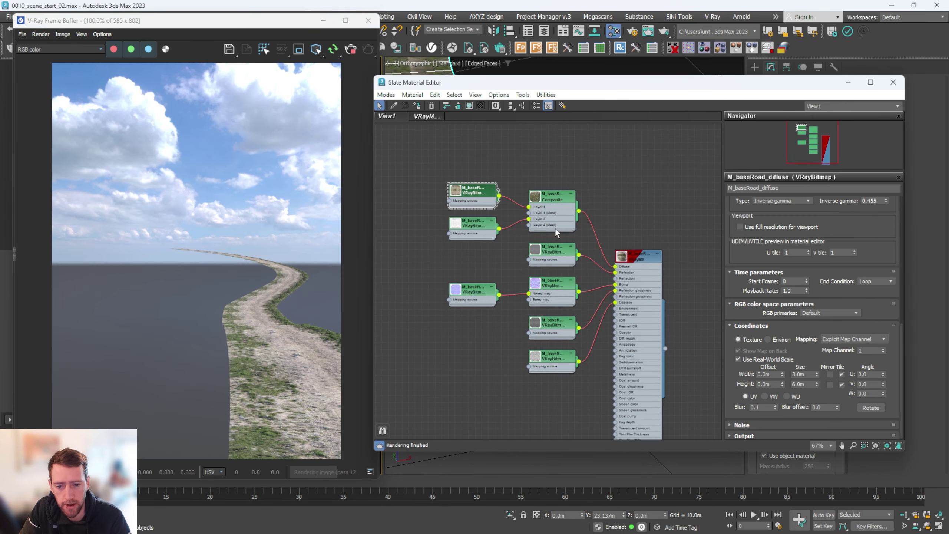
{"action": "middle_click_drag", "start_coordinate": [488, 206], "coordinate": [528, 231]}
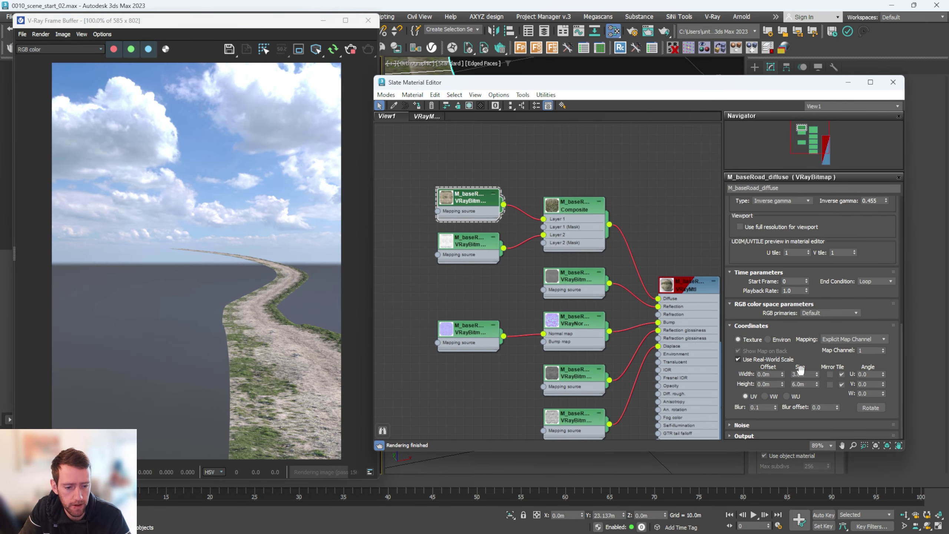
{"action": "left_click_drag", "start_coordinate": [732, 83], "coordinate": [745, 63]}
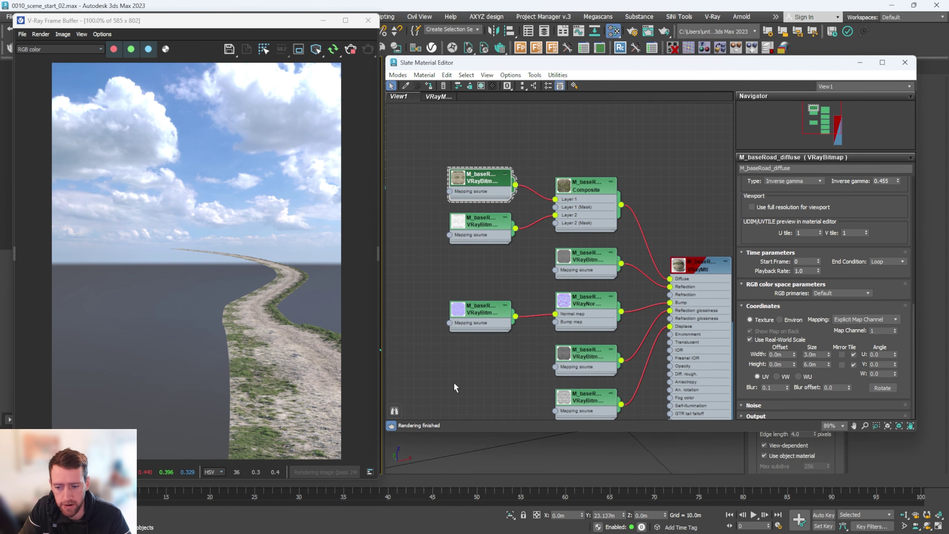
{"action": "double_click", "coordinate": [821, 364]}
{"action": "type", "text": "5"}
{"action": "key", "text": "Return"}
{"action": "type", "text": "12"}
{"action": "key", "text": "Return"}
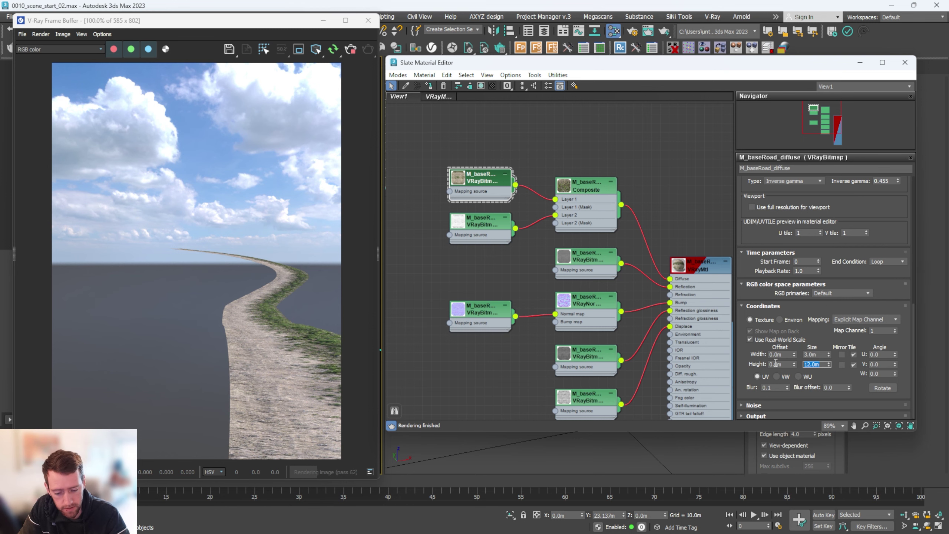
Test smaller real-world heights of 3 m and 4 m on the M_baseRoad_diffuse bitmap and settle on 3.5 m
{"action": "type", "text": "3"}
{"action": "key", "text": "Return"}
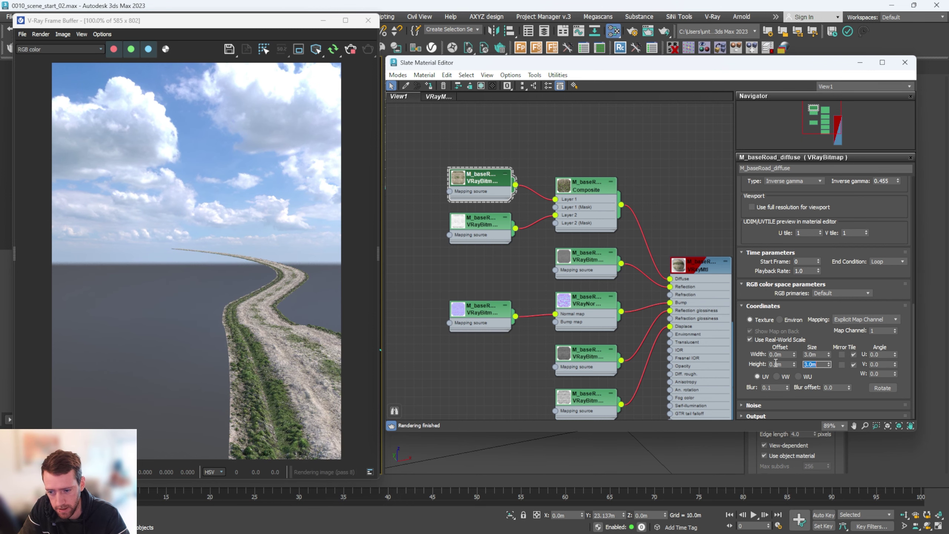
{"action": "scroll", "coordinate": [252, 353], "scroll_direction": "up", "scroll_amount": 1}
{"action": "scroll", "coordinate": [257, 363], "scroll_direction": "down", "scroll_amount": 1}
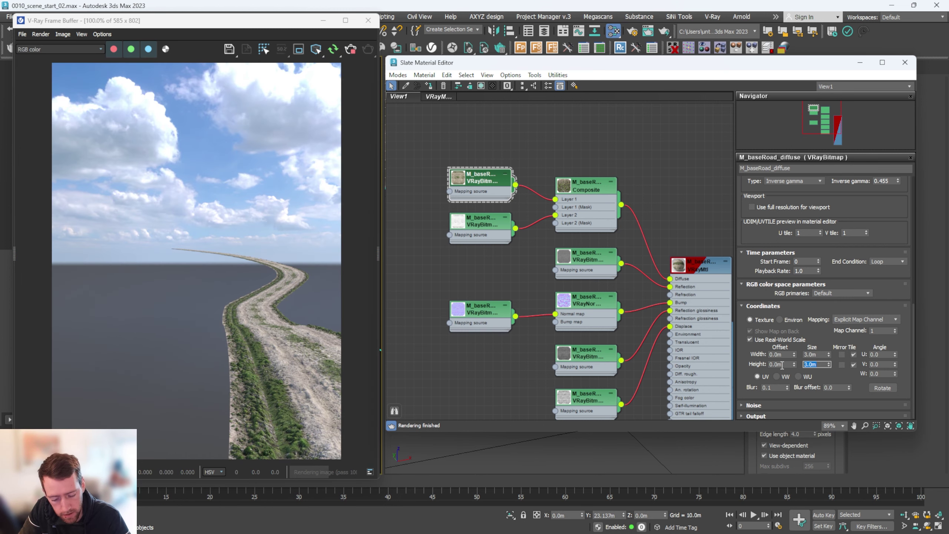
{"action": "type", "text": "4"}
{"action": "key", "text": "Return"}
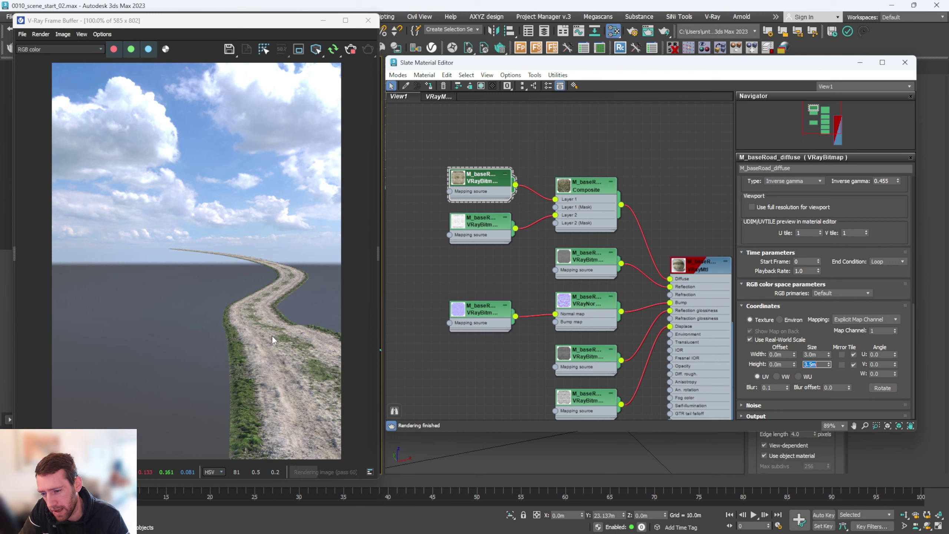
Set the real-world texture width of M_baseRoad_diffuse to 12 m and inspect the wheel tracks and grass edges in the render
{"action": "left_click", "coordinate": [815, 355]}
{"action": "type", "text": "12"}
{"action": "key", "text": "Return"}
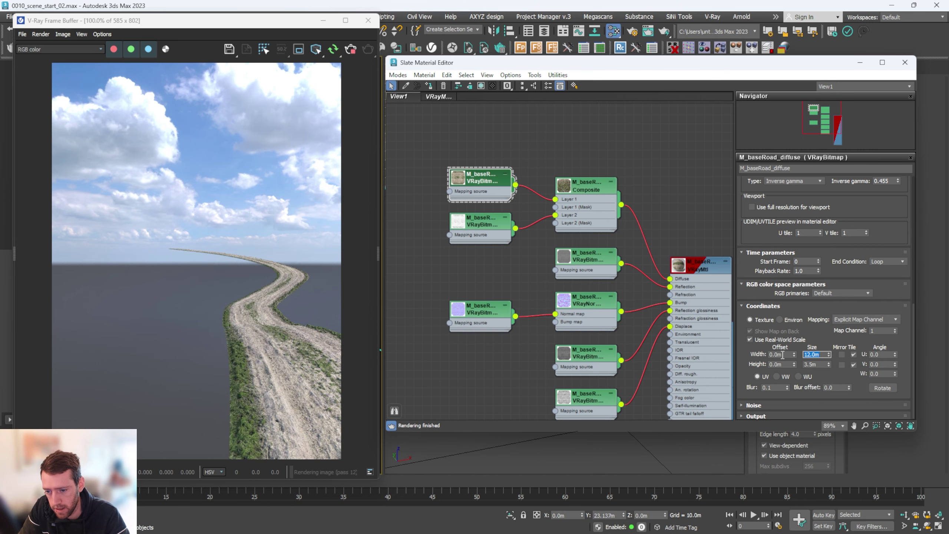
{"action": "scroll", "coordinate": [309, 390], "scroll_direction": "up", "scroll_amount": 2}
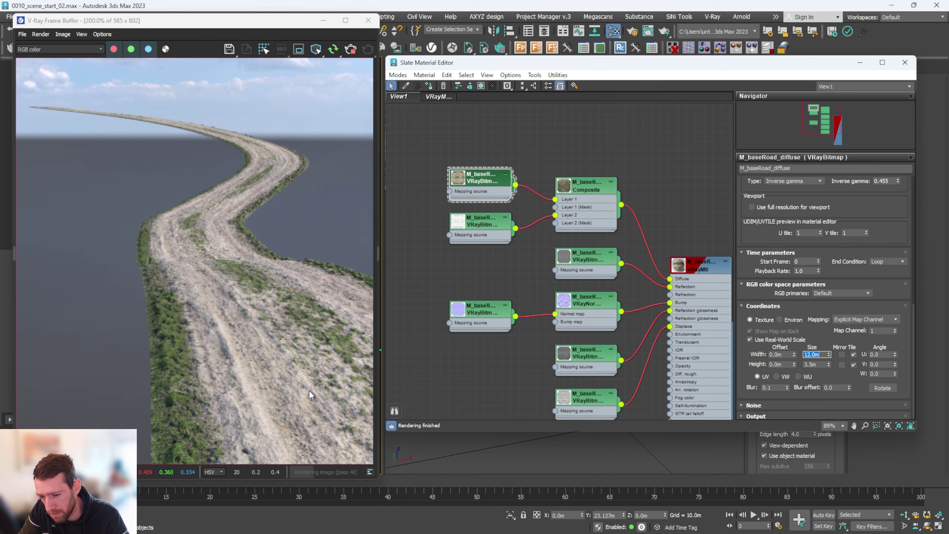
{"action": "scroll", "coordinate": [309, 391], "scroll_direction": "down", "scroll_amount": 2}
{"action": "scroll", "coordinate": [277, 394], "scroll_direction": "up", "scroll_amount": 2}
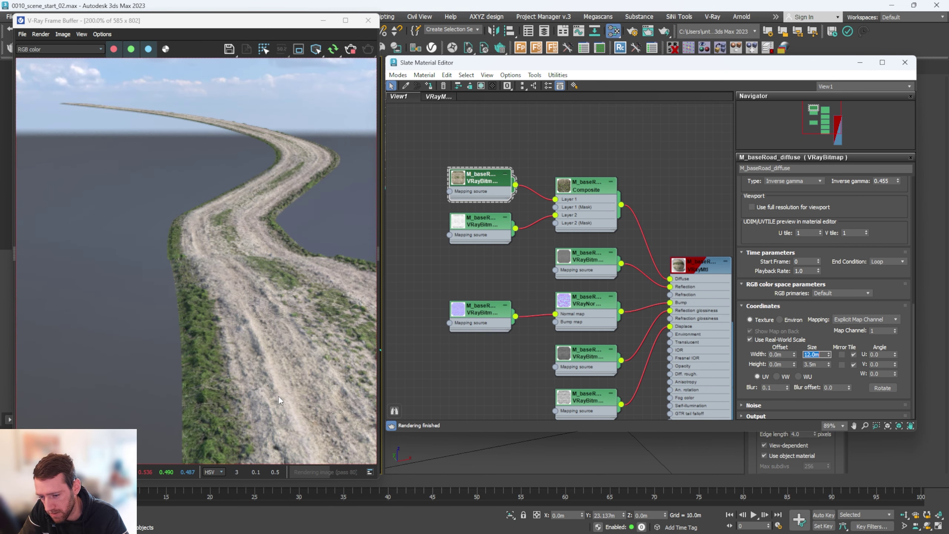
{"action": "scroll", "coordinate": [279, 397], "scroll_direction": "down", "scroll_amount": 2}
{"action": "scroll", "coordinate": [274, 373], "scroll_direction": "up", "scroll_amount": 2}
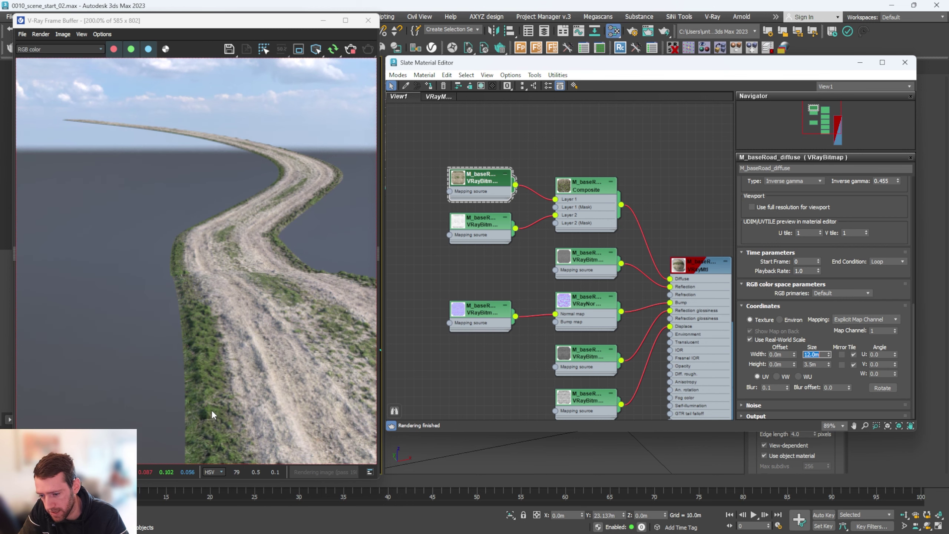
{"action": "scroll", "coordinate": [274, 298], "scroll_direction": "down", "scroll_amount": 2}
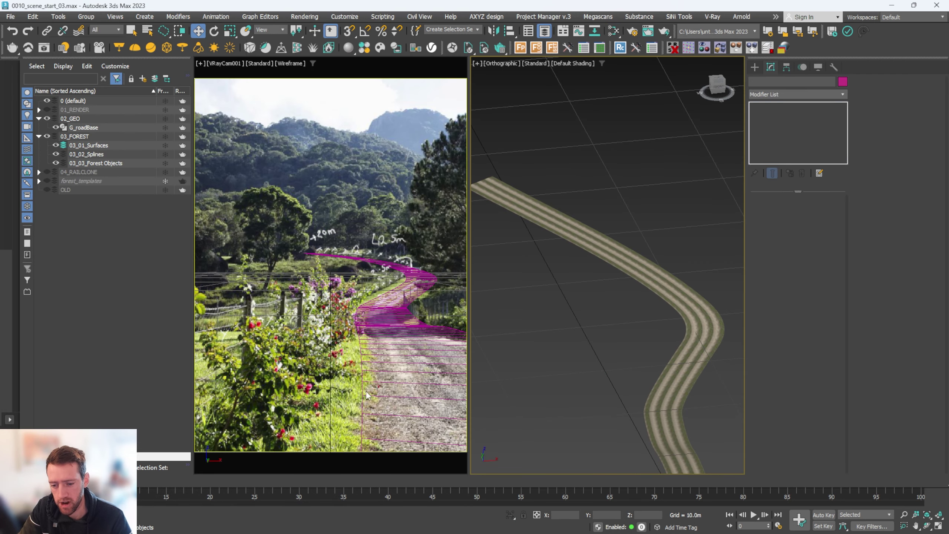
Hide G_roadBase to view the road in the reference photo, and show it again
{"action": "left_click", "coordinate": [397, 292]}
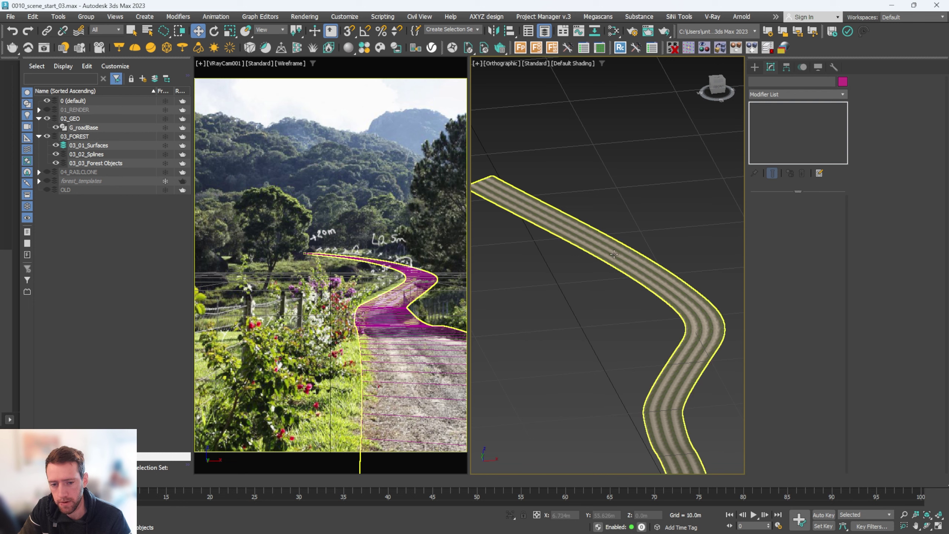
{"action": "left_click", "coordinate": [56, 127]}
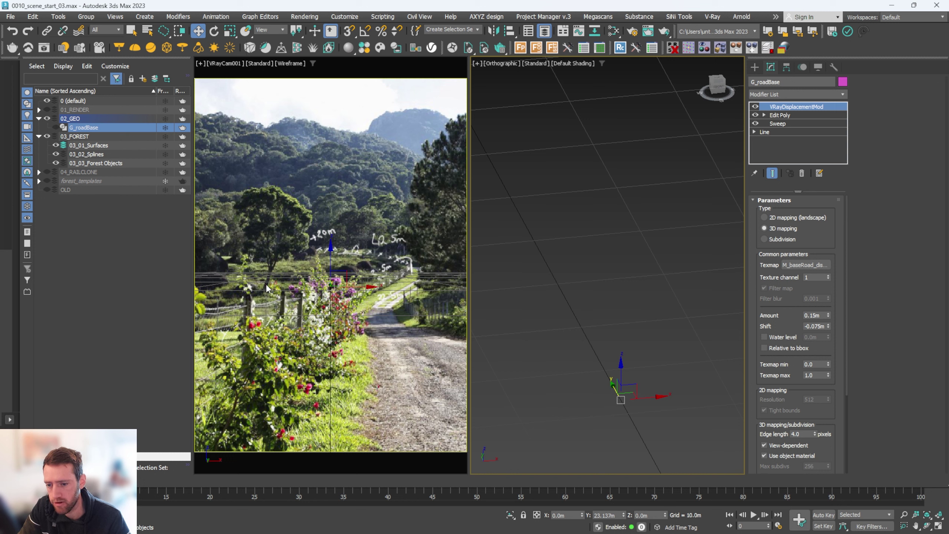
{"action": "left_click", "coordinate": [55, 128]}
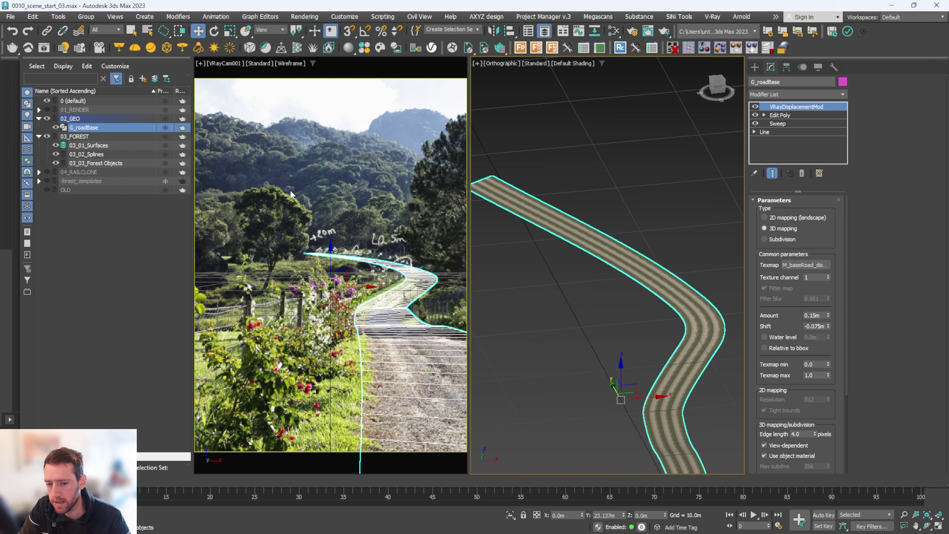
Clone G_roadBase as a copy named F_surface_main and move it into the 03_01_Surfaces layer
{"action": "scroll", "coordinate": [583, 261], "scroll_direction": "down", "scroll_amount": 3}
{"action": "middle_click_drag", "start_coordinate": [583, 262], "coordinate": [614, 308], "text": "alt"}
{"action": "scroll", "coordinate": [617, 298], "scroll_direction": "up", "scroll_amount": 3}
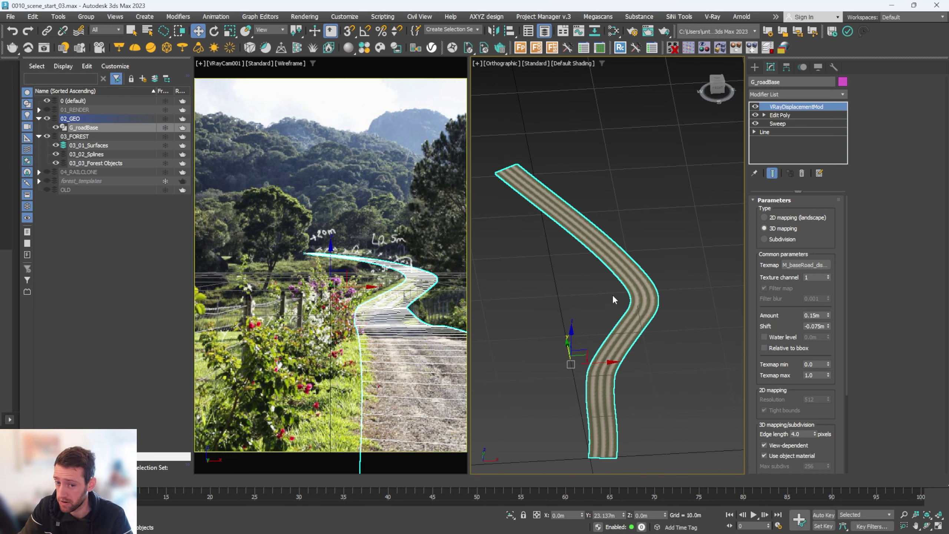
{"action": "left_click", "coordinate": [657, 249]}
{"action": "left_click", "coordinate": [646, 285]}
{"action": "key", "text": "ctrl+v"}
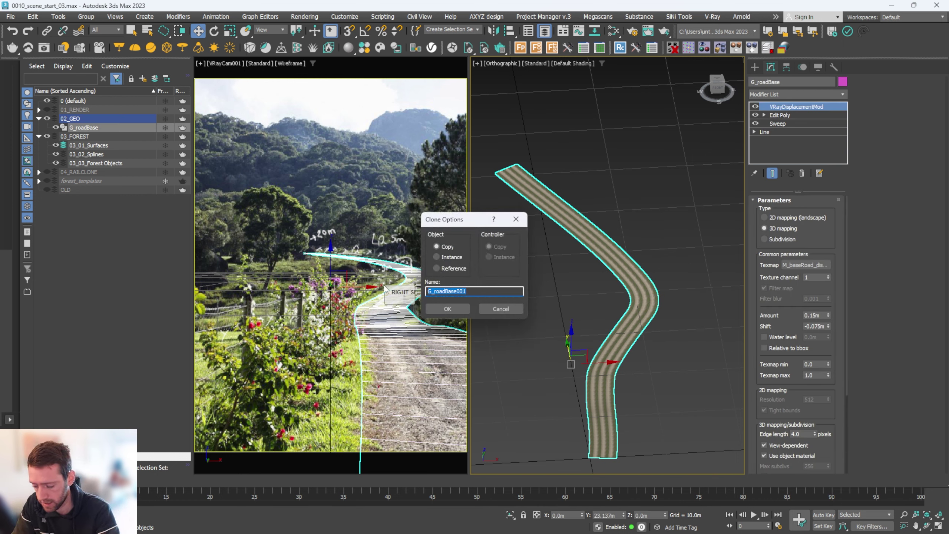
{"action": "type", "text": "F_surface_main"}
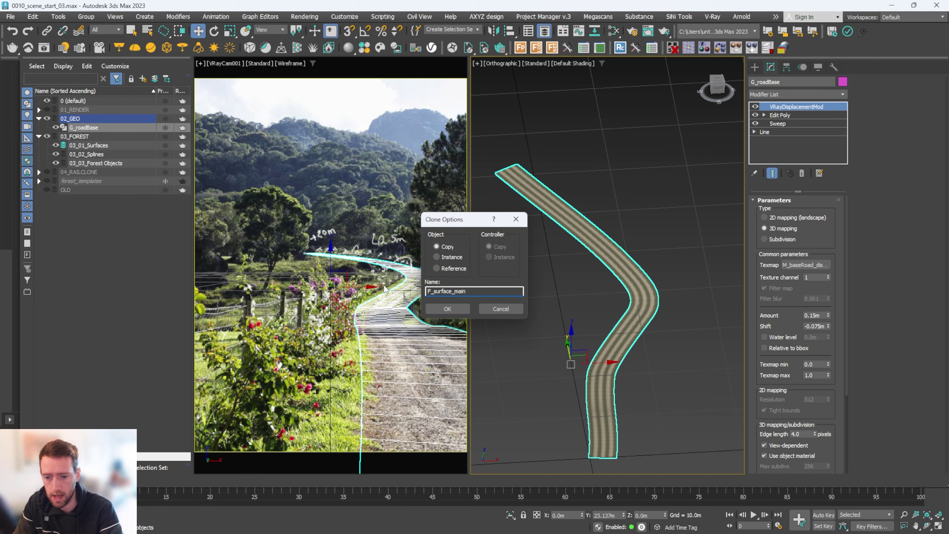
{"action": "key", "text": "Return"}
{"action": "left_click_drag", "start_coordinate": [90, 132], "coordinate": [100, 159]}
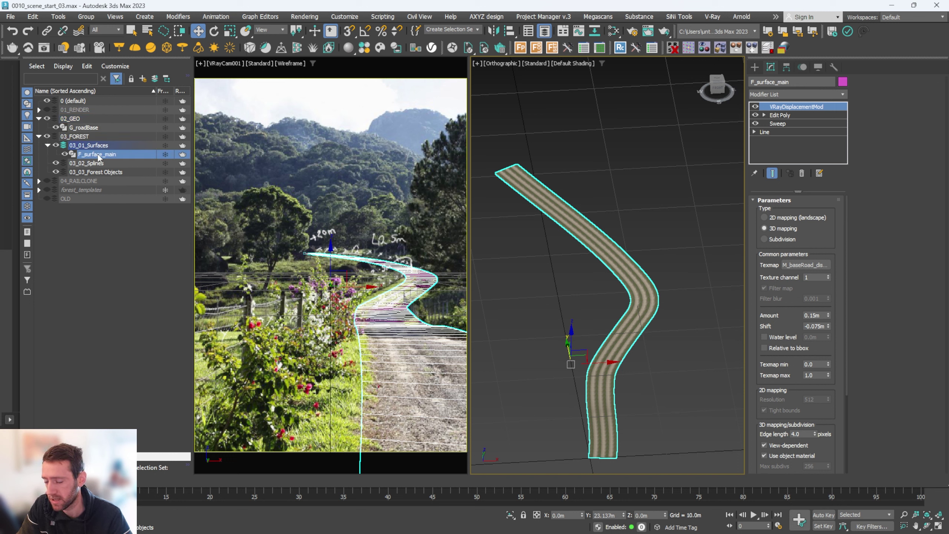
Remove the material from F_surface_main with UVW Remove and delete its VRayDisplacementMod modifier
{"action": "right_click", "coordinate": [794, 107]}
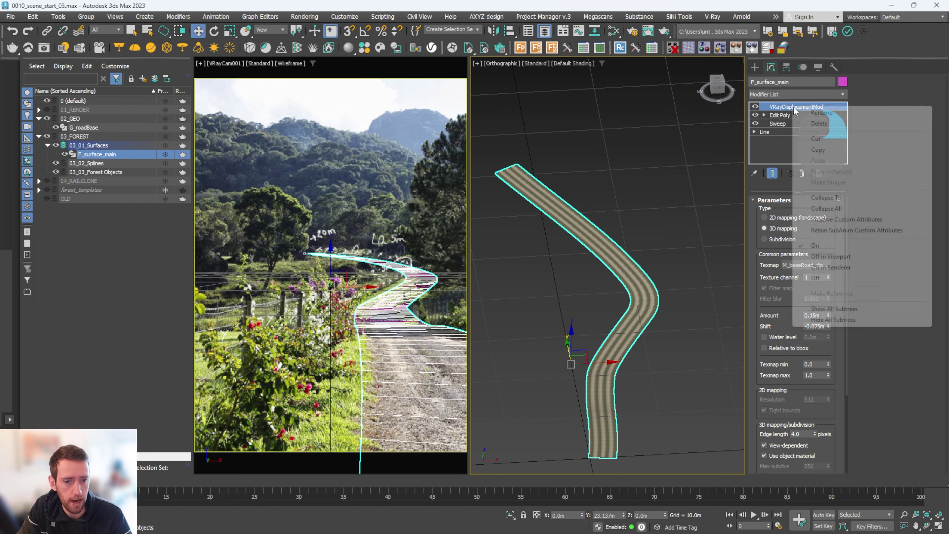
{"action": "key", "text": "Escape"}
{"action": "left_click", "coordinate": [834, 67]}
{"action": "left_click", "coordinate": [818, 135]}
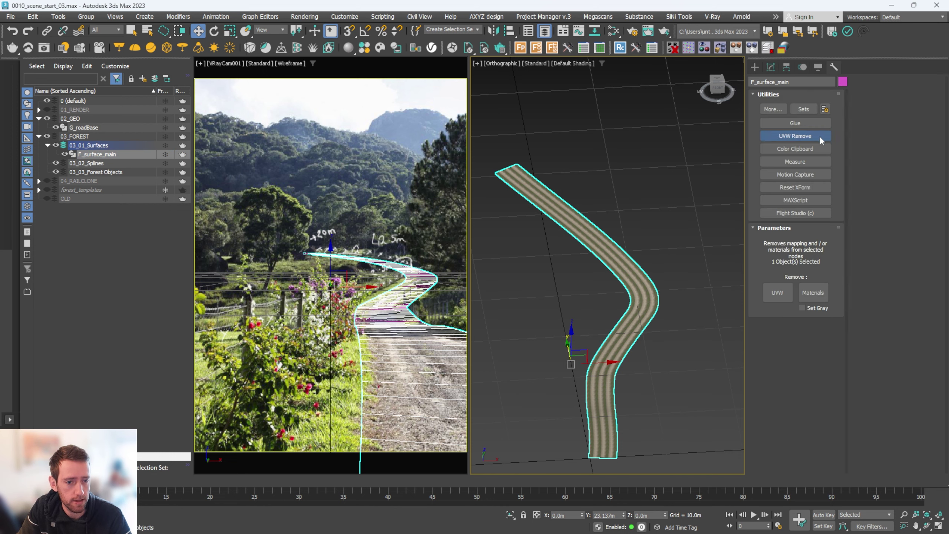
{"action": "left_click", "coordinate": [814, 293]}
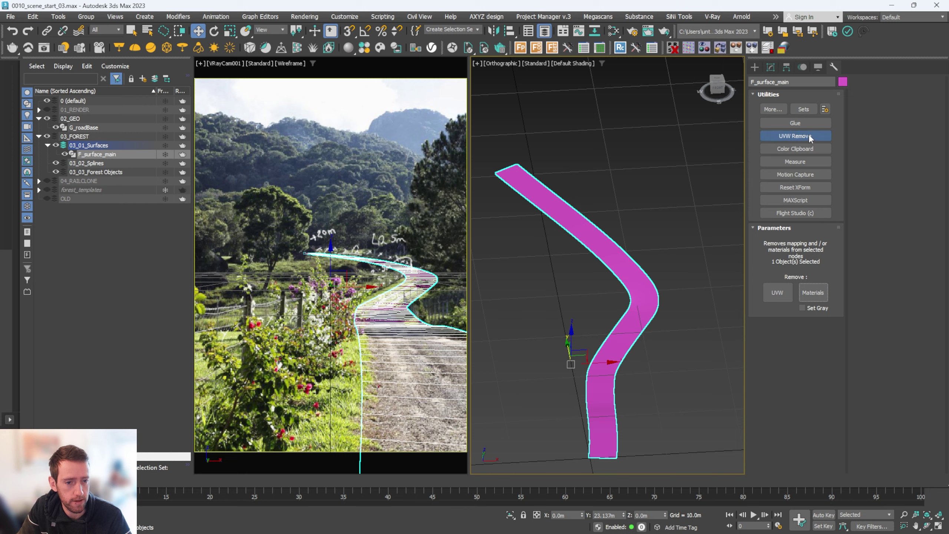
{"action": "left_click", "coordinate": [825, 109]}
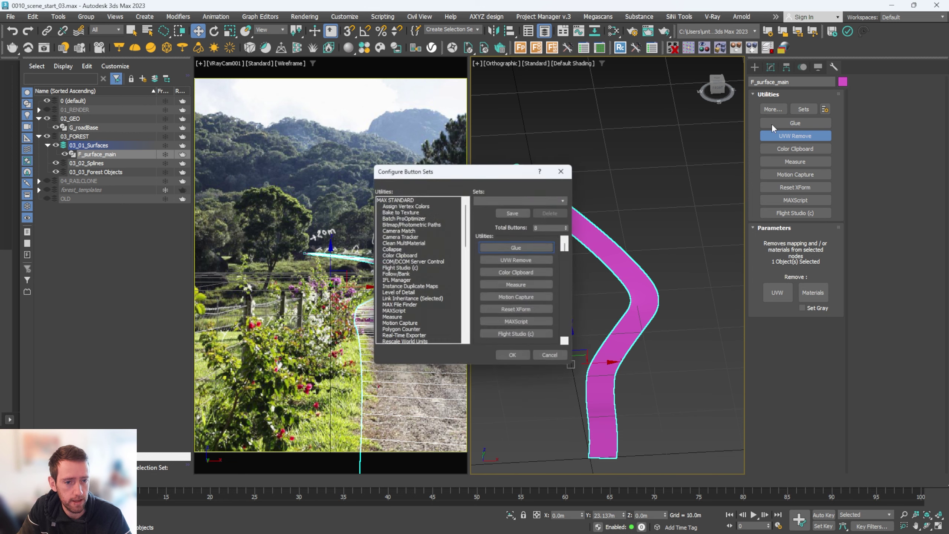
{"action": "left_click", "coordinate": [566, 168]}
{"action": "left_click", "coordinate": [771, 67]}
{"action": "key", "text": "ctrl+z"}
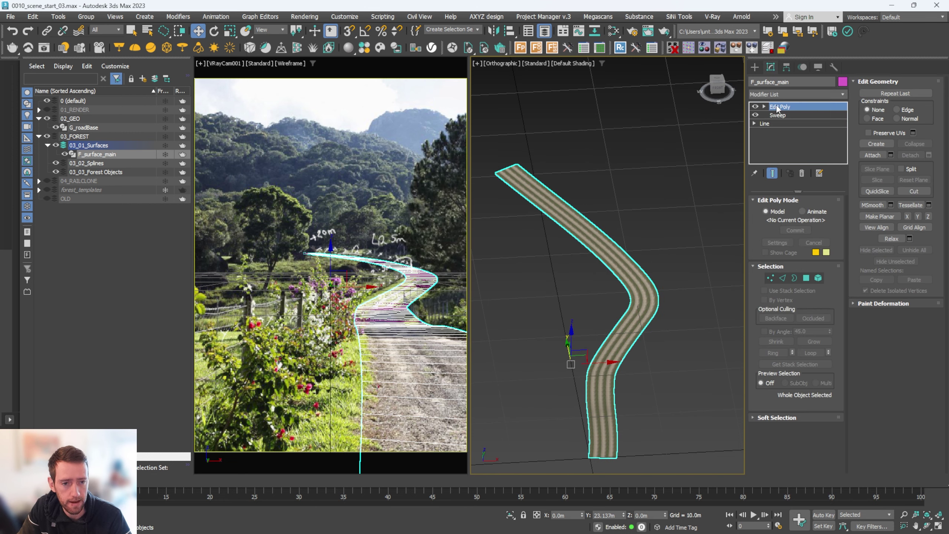
Create a linear shape from the outer border of F_surface_main in its Edit Poly modifier
{"action": "left_click", "coordinate": [764, 106]}
{"action": "left_click", "coordinate": [781, 124]}
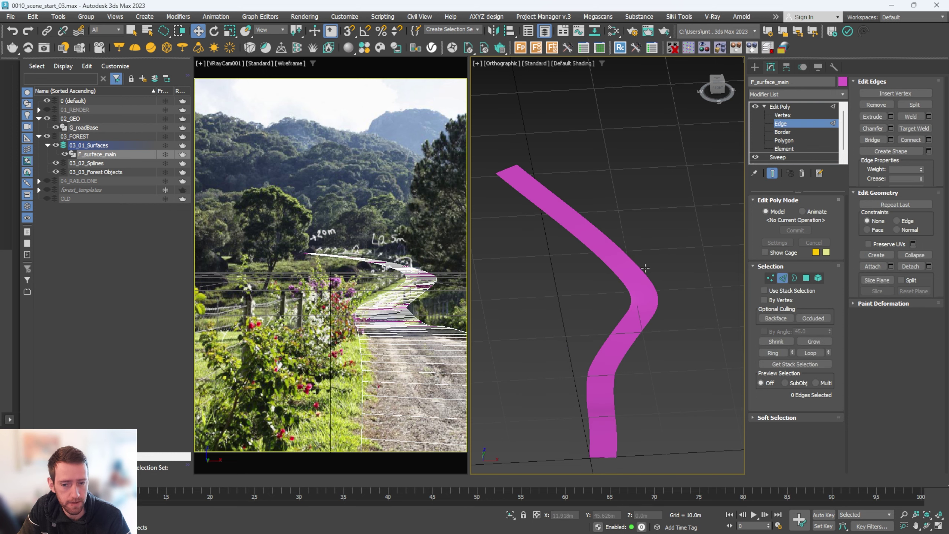
{"action": "left_click", "coordinate": [783, 131]}
{"action": "left_click", "coordinate": [649, 276]}
{"action": "middle_click_drag", "start_coordinate": [649, 277], "coordinate": [648, 236]}
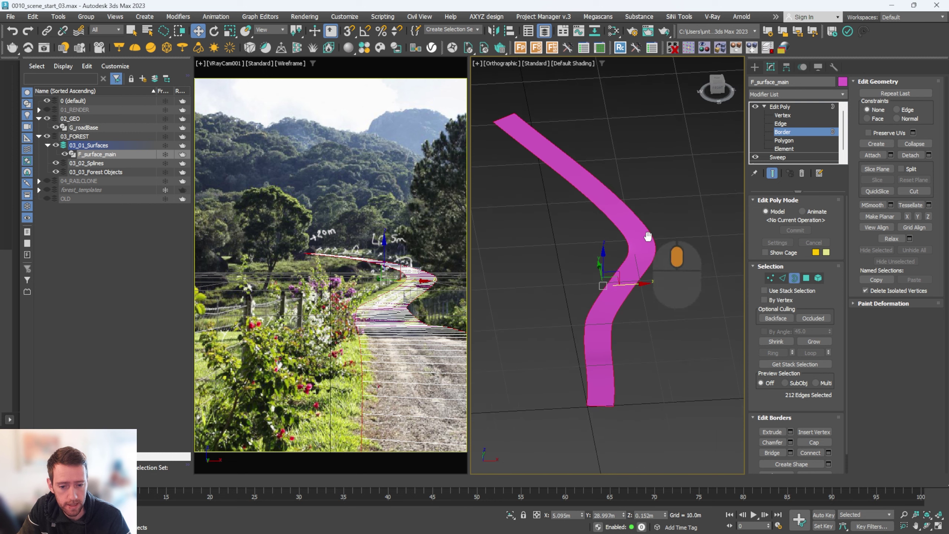
{"action": "middle_click_drag", "start_coordinate": [625, 272], "coordinate": [669, 269], "text": "alt"}
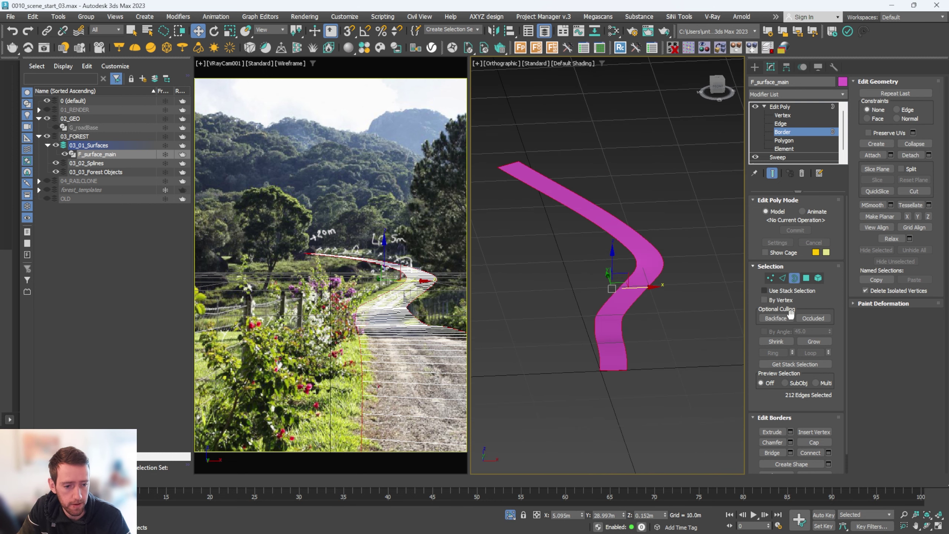
{"action": "left_click", "coordinate": [828, 463]}
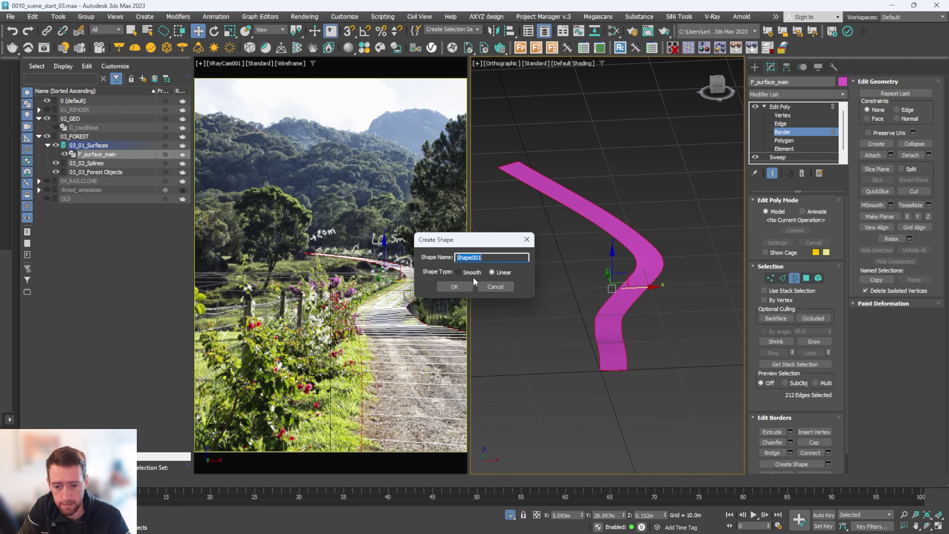
{"action": "left_click", "coordinate": [454, 287]}
{"action": "left_click", "coordinate": [785, 107]}
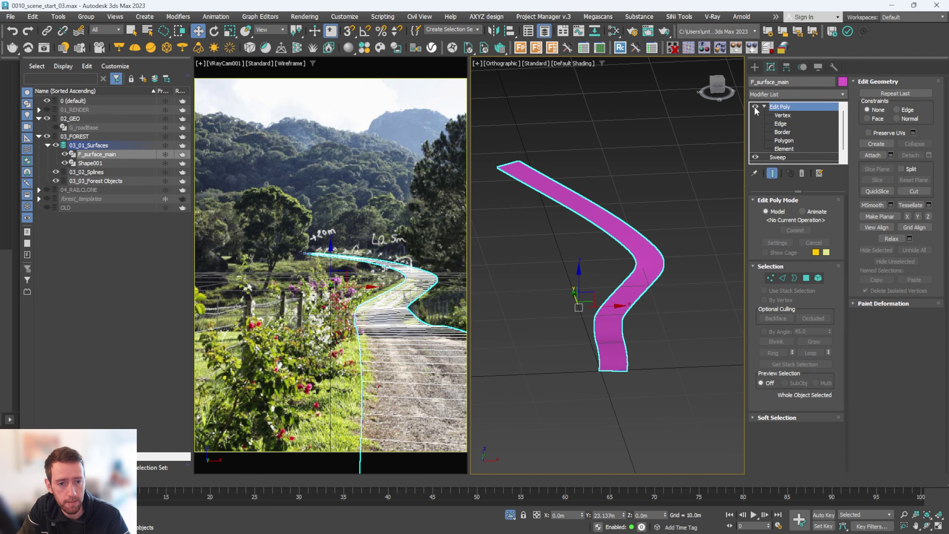
{"action": "left_click", "coordinate": [764, 107]}
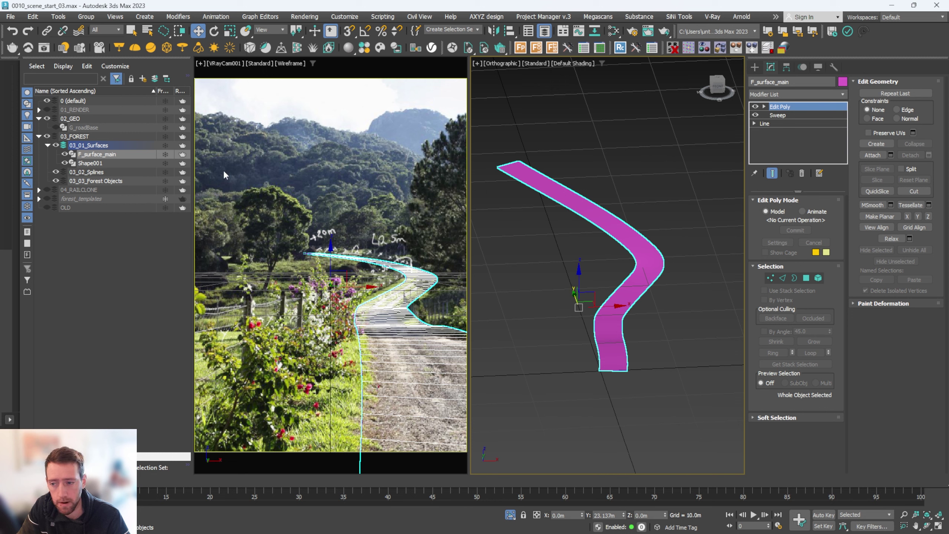
Isolate the extracted Shape001 border spline for editing
{"action": "left_click", "coordinate": [87, 164]}
{"action": "key", "text": "alt+q"}
{"action": "middle_click_drag", "start_coordinate": [655, 239], "coordinate": [674, 258], "text": "alt"}
{"action": "left_click", "coordinate": [755, 106]}
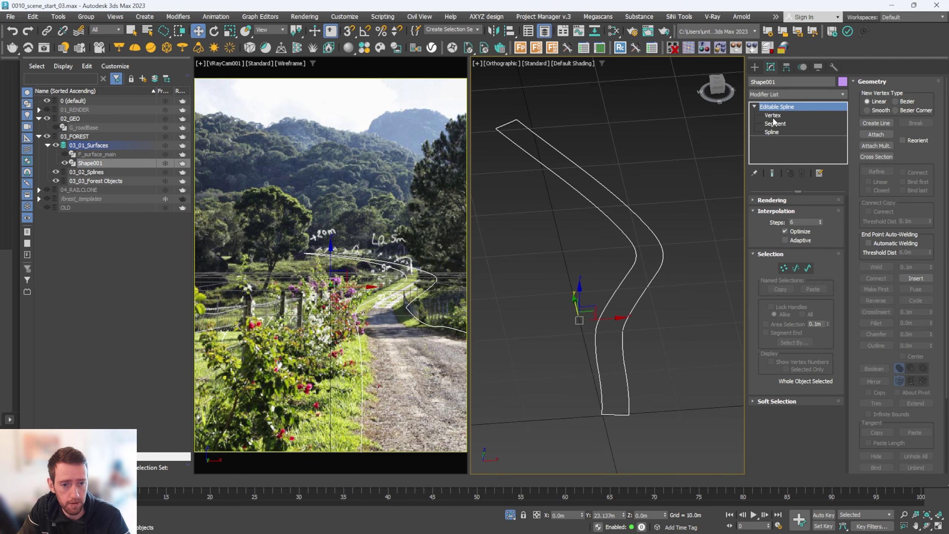
Outline the closed border spline of Shape001 outward to add a wider parallel spline around the road
{"action": "left_click", "coordinate": [774, 124]}
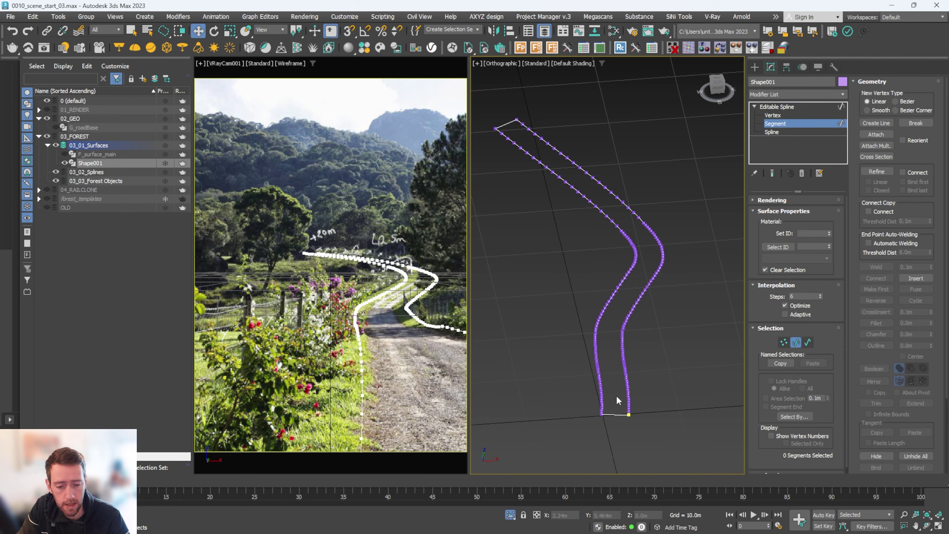
{"action": "scroll", "coordinate": [557, 176], "scroll_direction": "down", "scroll_amount": 3}
{"action": "left_click_drag", "start_coordinate": [557, 176], "coordinate": [684, 310]}
{"action": "key", "text": "ctrl+a"}
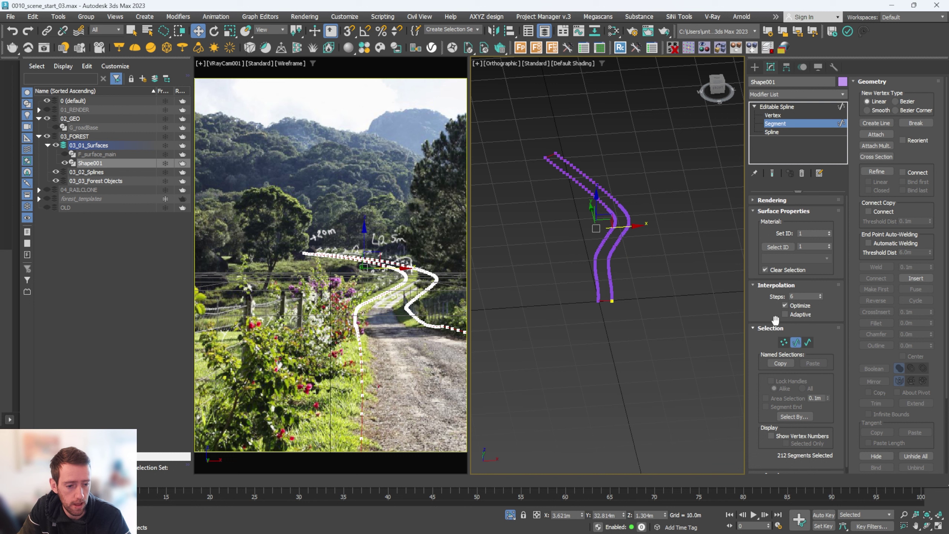
{"action": "left_click", "coordinate": [772, 132]}
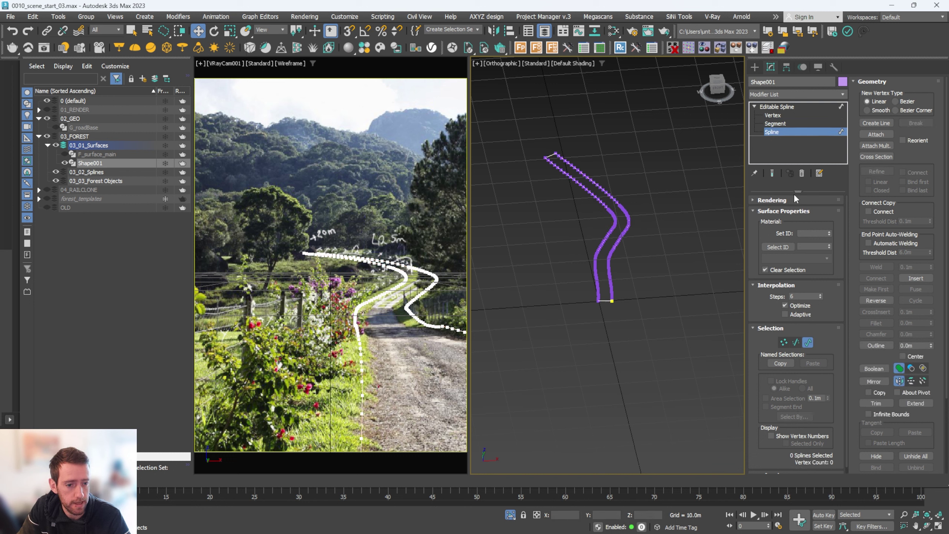
{"action": "left_click", "coordinate": [876, 346]}
{"action": "left_click_drag", "start_coordinate": [611, 283], "coordinate": [631, 297]}
{"action": "middle_click_drag", "start_coordinate": [621, 236], "coordinate": [646, 250], "text": "alt"}
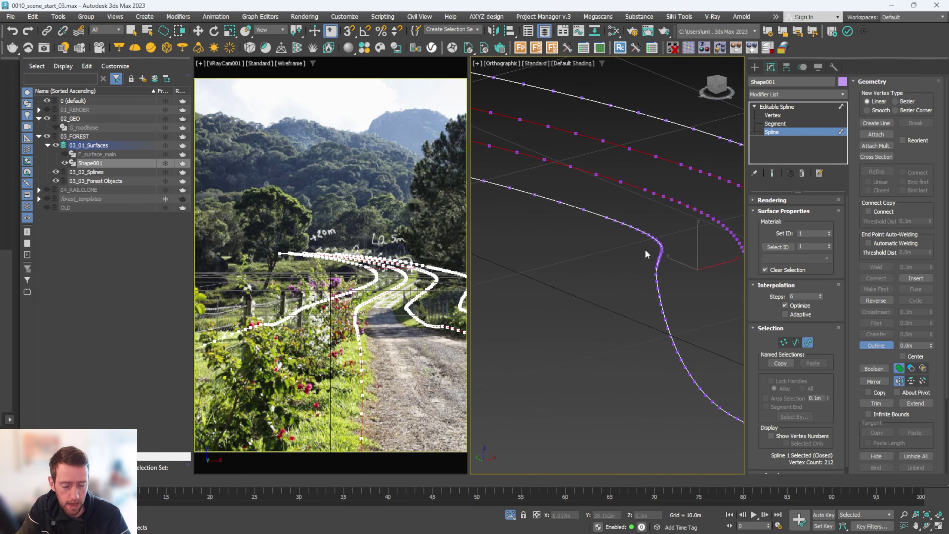
Delete the crowded vertices at the inner bend of the new outer spline
{"action": "key", "text": "1"}
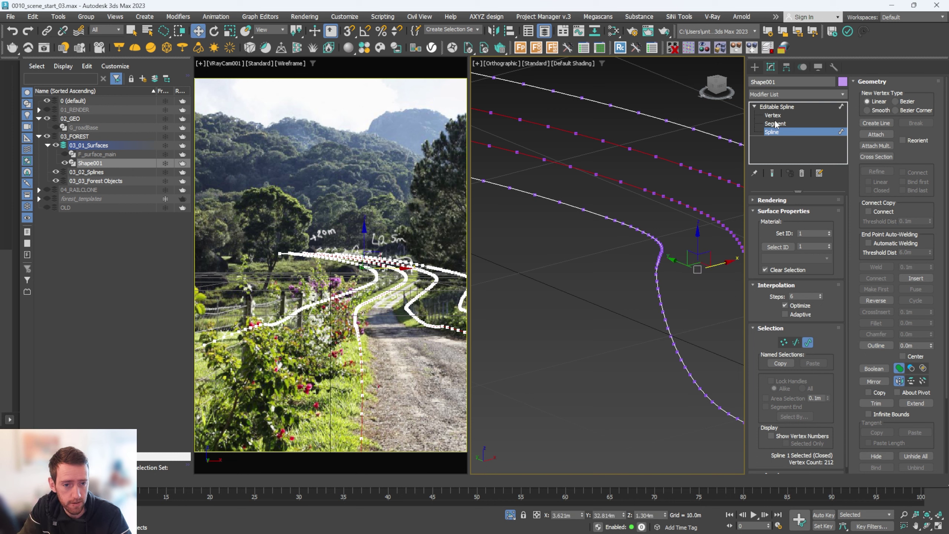
{"action": "left_click_drag", "start_coordinate": [614, 218], "coordinate": [690, 260]}
{"action": "key", "text": "Delete"}
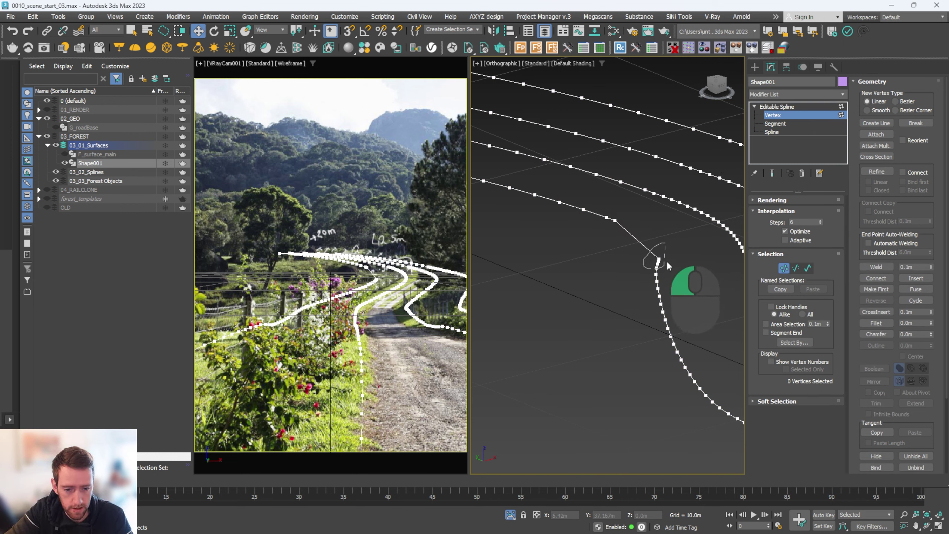
{"action": "middle_click_drag", "start_coordinate": [658, 268], "coordinate": [686, 303], "text": "alt"}
Turn on 3D snapping and clean up the remaining corner vertex at the outer spline's inner bend
{"action": "left_click", "coordinate": [691, 291]}
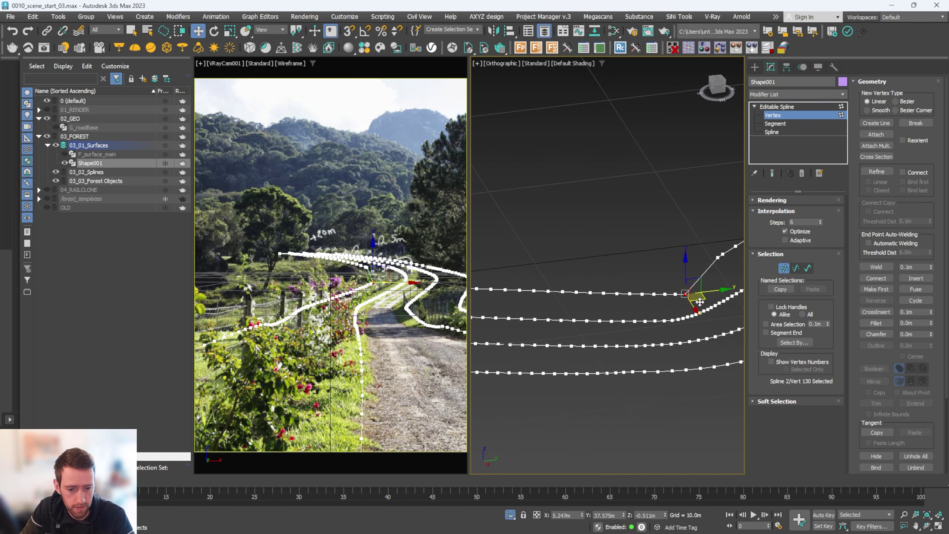
{"action": "scroll", "coordinate": [699, 295], "scroll_direction": "up", "scroll_amount": 3}
{"action": "key", "text": "s"}
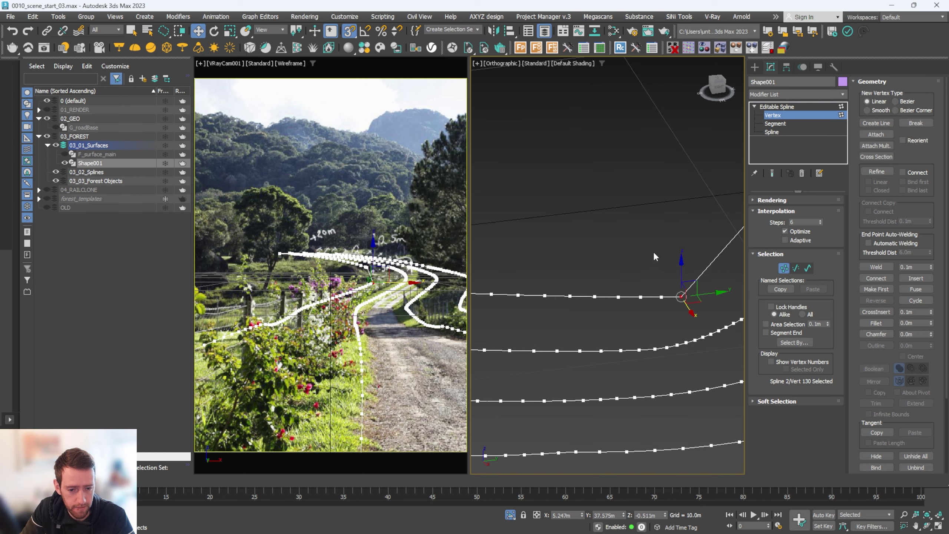
{"action": "right_click", "coordinate": [652, 250], "text": "shift"}
{"action": "left_click", "coordinate": [666, 292]}
{"action": "left_click_drag", "start_coordinate": [687, 292], "coordinate": [705, 268]}
{"action": "middle_click_drag", "start_coordinate": [706, 269], "coordinate": [667, 275], "text": "alt"}
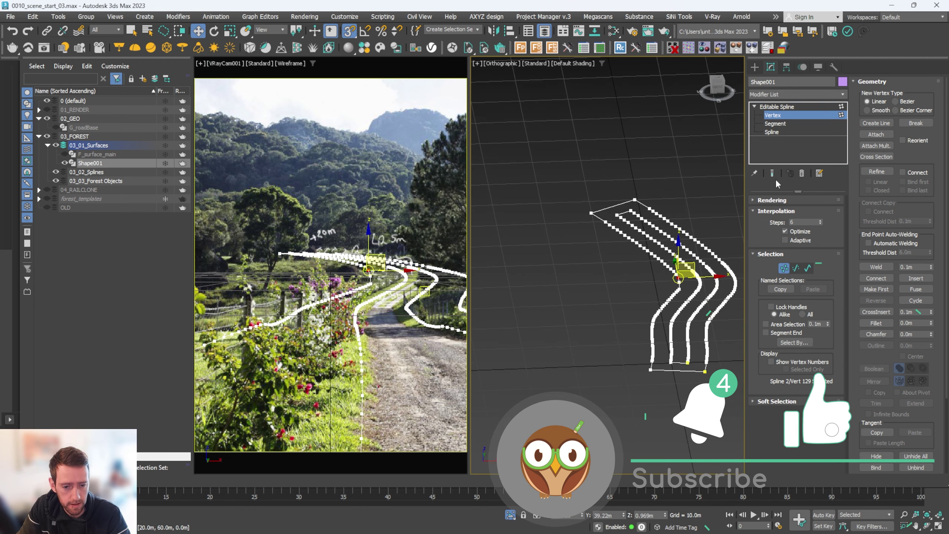
In the top view, select the outer spline's vertices on the negative-X side and move them away from the road along X
{"action": "left_click", "coordinate": [777, 107]}
{"action": "key", "text": "t"}
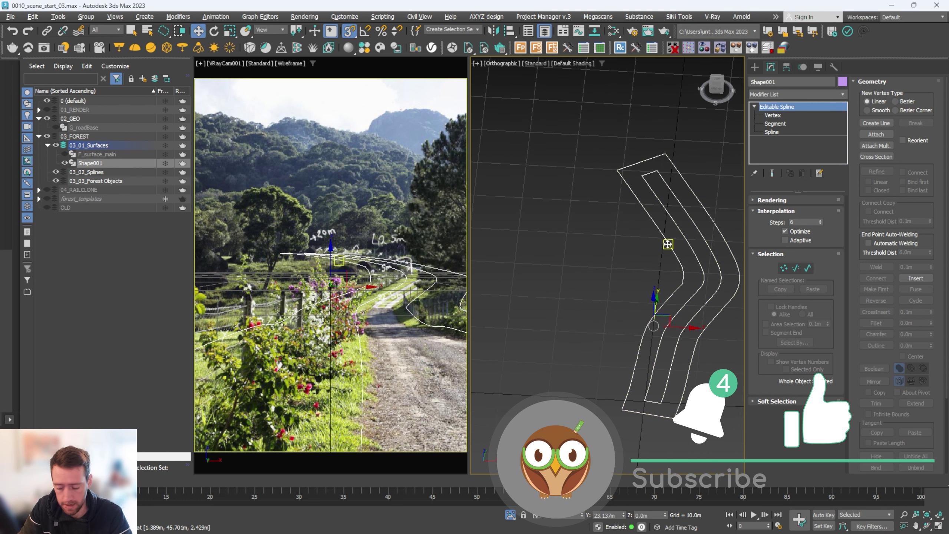
{"action": "key", "text": "z"}
{"action": "scroll", "coordinate": [608, 241], "scroll_direction": "up", "scroll_amount": 3}
{"action": "scroll", "coordinate": [608, 241], "scroll_direction": "down", "scroll_amount": 3}
{"action": "key", "text": "1"}
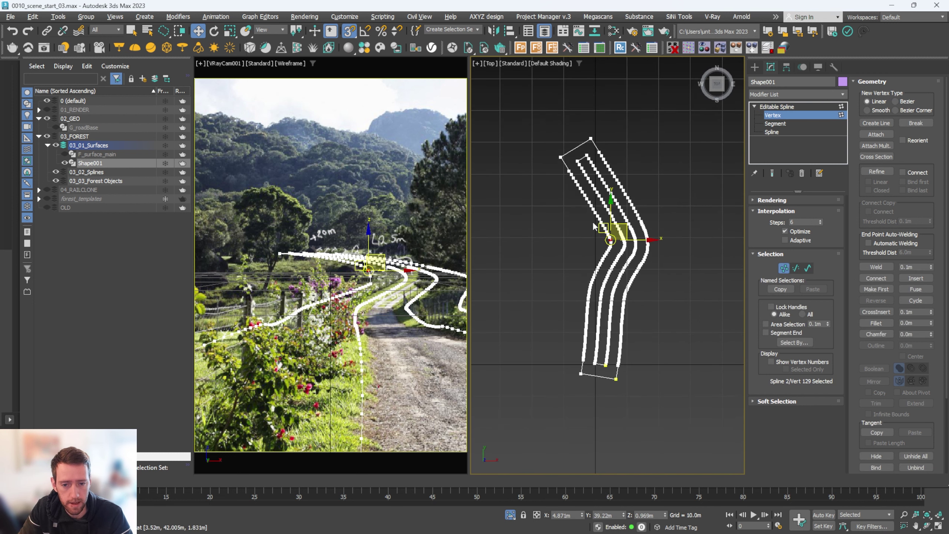
{"action": "mouse_move", "coordinate": [548, 172]}
{"action": "left_mouse_down"}
{"action": "mouse_move", "coordinate": [557, 166]}
{"action": "mouse_move", "coordinate": [598, 206]}
{"action": "mouse_move", "coordinate": [614, 249]}
{"action": "mouse_move", "coordinate": [589, 367]}
{"action": "mouse_move", "coordinate": [557, 348]}
{"action": "left_mouse_up"}
{"action": "scroll", "coordinate": [615, 241], "scroll_direction": "down", "scroll_amount": 4}
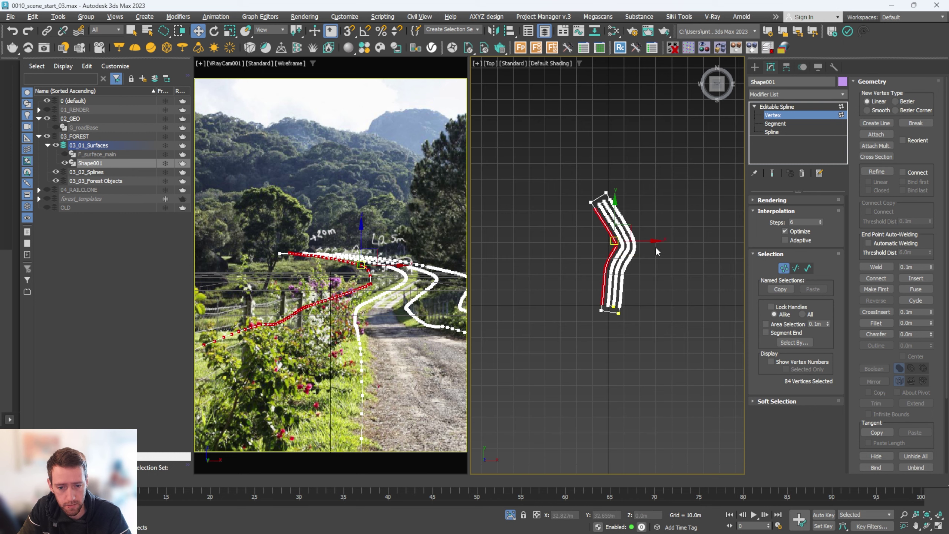
{"action": "left_click_drag", "start_coordinate": [658, 241], "coordinate": [620, 244]}
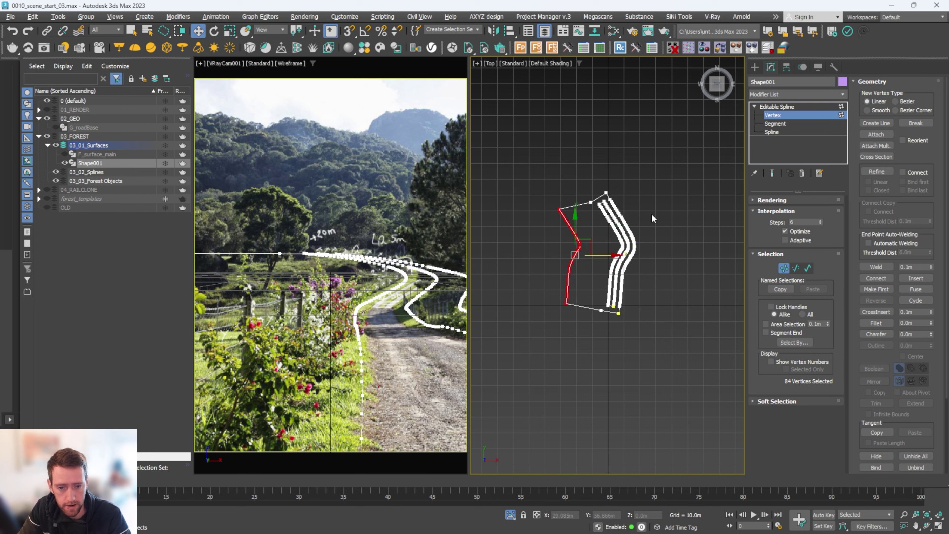
Move the outer spline's vertices on the positive-X side about 16 m away from the road along X
{"action": "scroll", "coordinate": [653, 219], "scroll_direction": "up", "scroll_amount": 4}
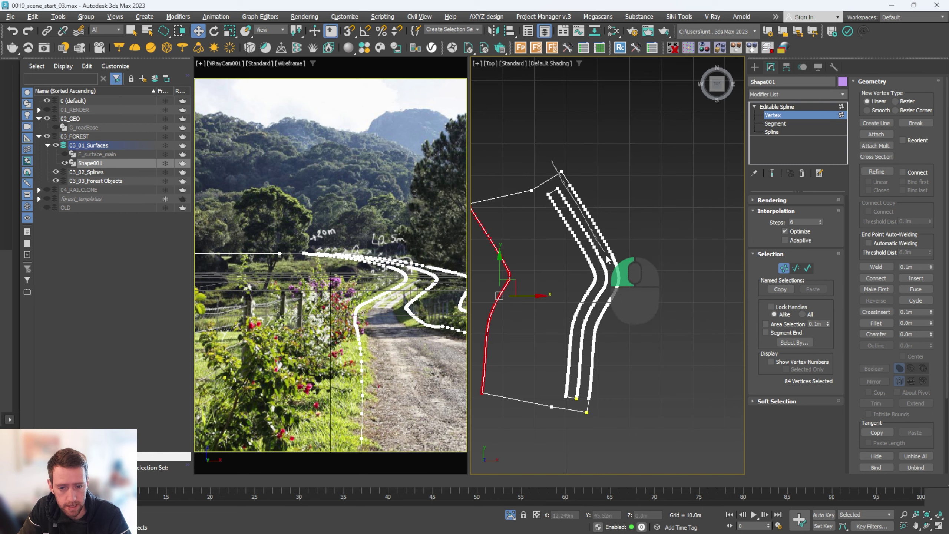
{"action": "mouse_move", "coordinate": [608, 260]}
{"action": "left_mouse_down"}
{"action": "mouse_move", "coordinate": [587, 396]}
{"action": "mouse_move", "coordinate": [674, 381]}
{"action": "mouse_move", "coordinate": [599, 163]}
{"action": "left_mouse_up"}
{"action": "left_click_drag", "start_coordinate": [637, 352], "coordinate": [685, 339]}
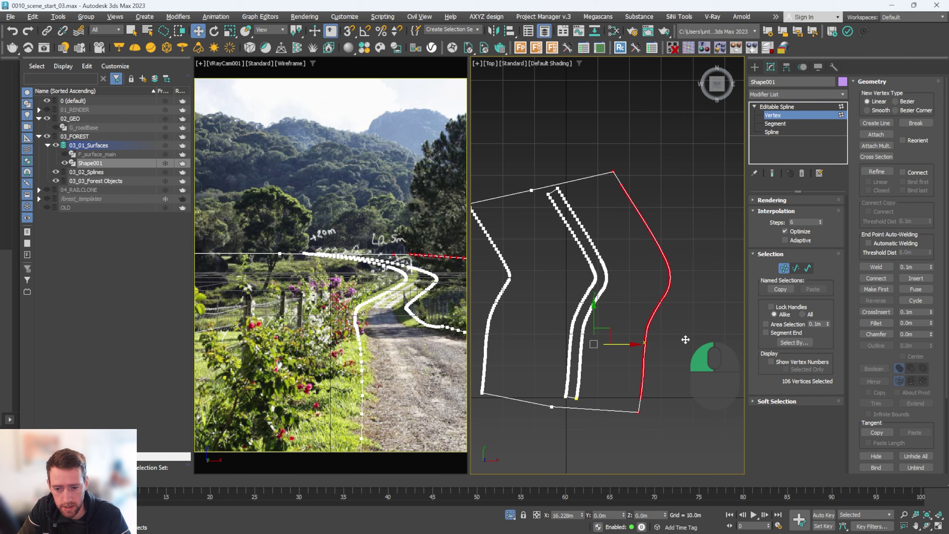
Add an Edit Poly modifier to Shape001 to turn the splines into a surface with the road cut out
{"action": "middle_click_drag", "start_coordinate": [647, 339], "coordinate": [619, 303], "text": "alt"}
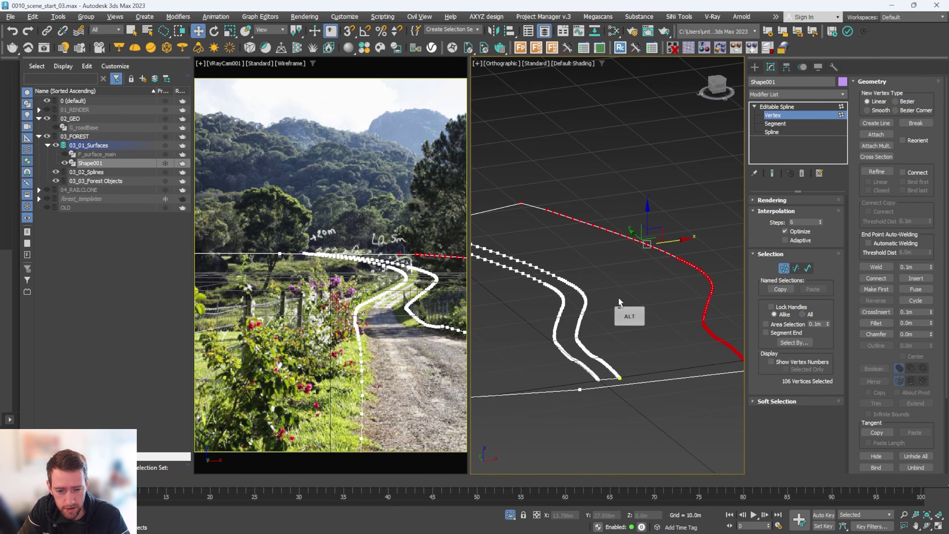
{"action": "left_click", "coordinate": [777, 107]}
{"action": "left_click", "coordinate": [784, 93]}
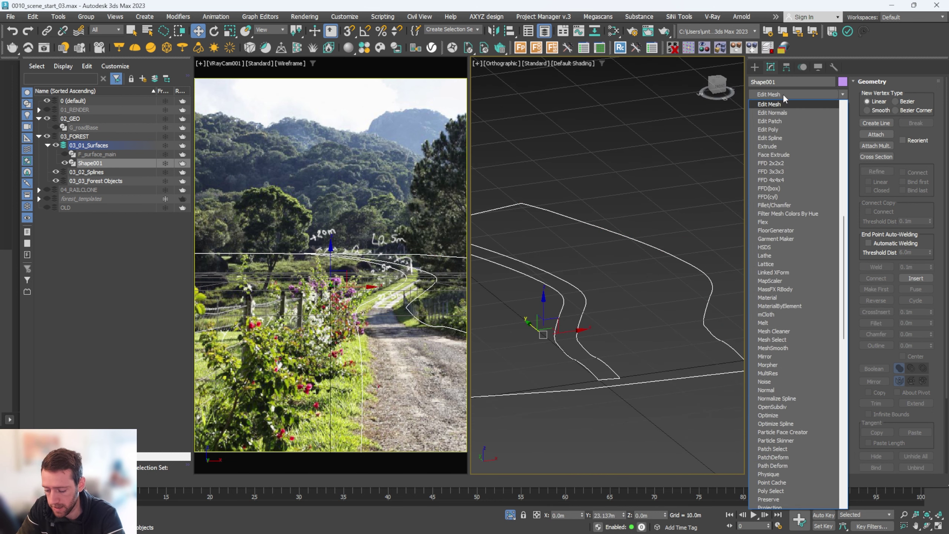
{"action": "key", "text": "Down"}
{"action": "key", "text": "Down"}
{"action": "key", "text": "Down"}
{"action": "key", "text": "Return"}
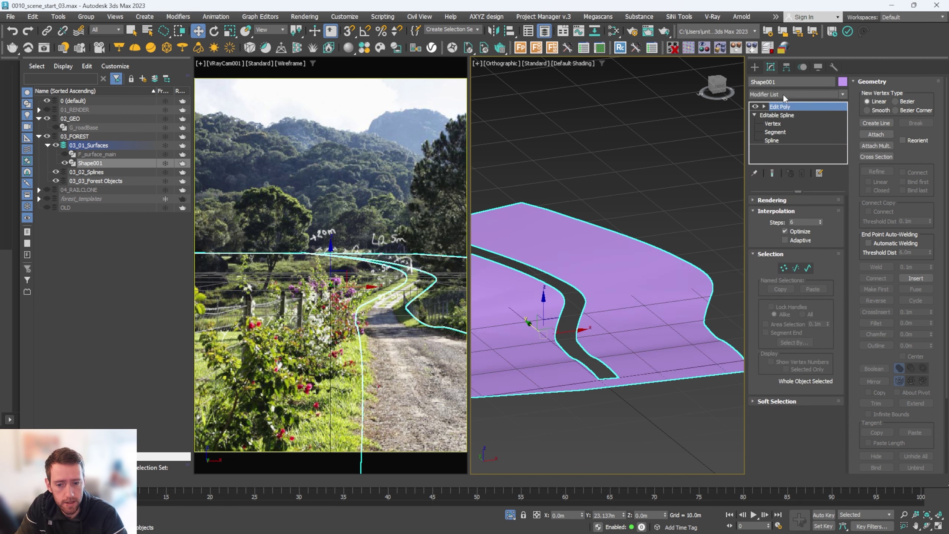
{"action": "scroll", "coordinate": [631, 288], "scroll_direction": "up", "scroll_amount": 5}
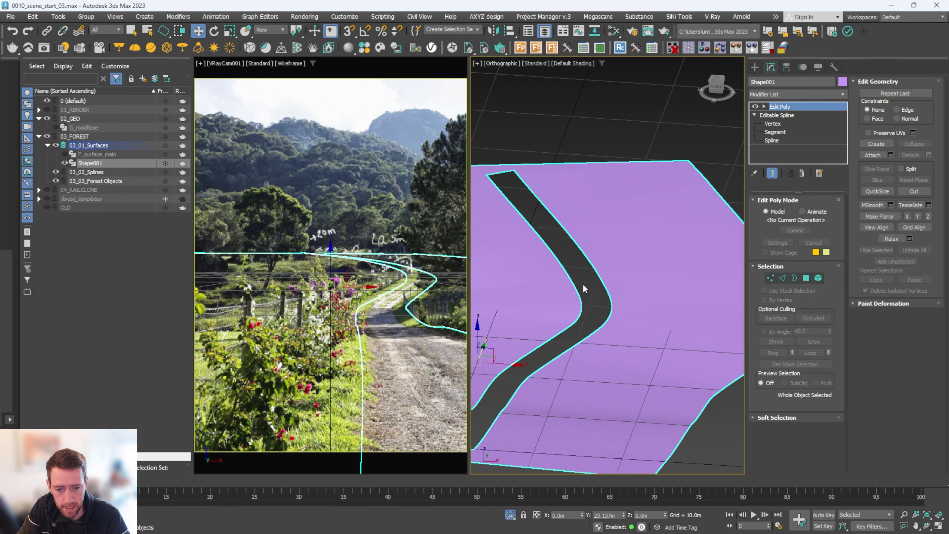
Rename the new ground surface with the road cut-out, Shape001, as F_surface_Main
{"action": "middle_click_drag", "start_coordinate": [586, 254], "coordinate": [572, 318], "text": "alt"}
{"action": "scroll", "coordinate": [566, 324], "scroll_direction": "up", "scroll_amount": 4}
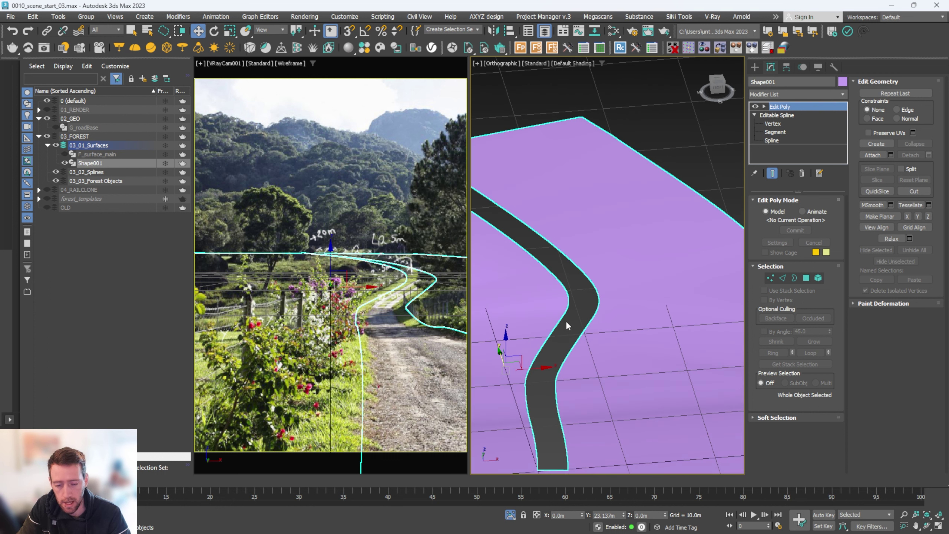
{"action": "scroll", "coordinate": [576, 293], "scroll_direction": "down", "scroll_amount": 1}
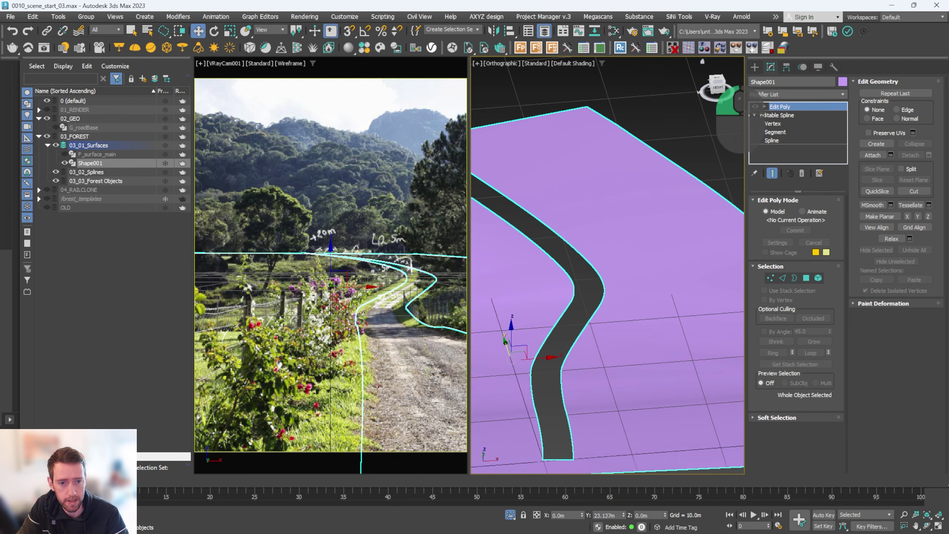
{"action": "type", "text": "F_"}
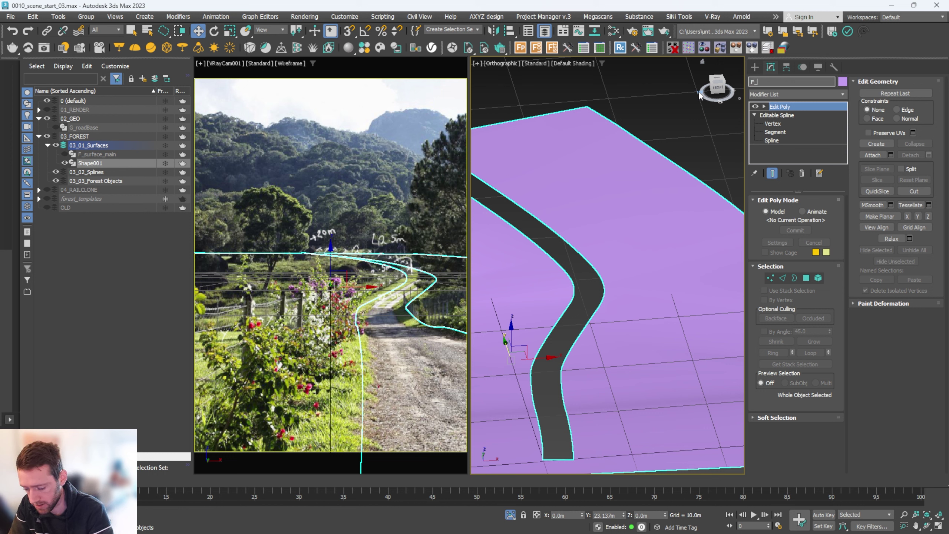
{"action": "type", "text": "surface"}
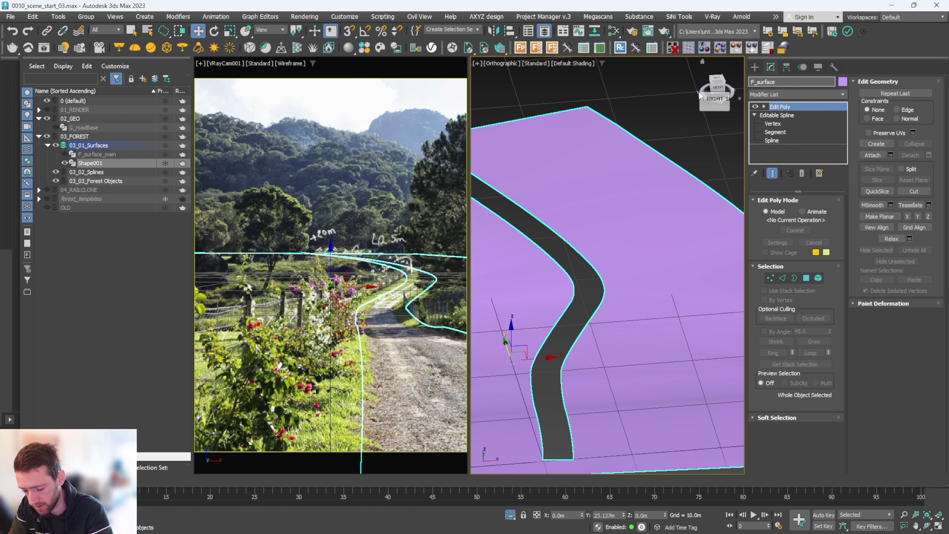
{"action": "type", "text": "_Main"}
{"action": "key", "text": "Return"}
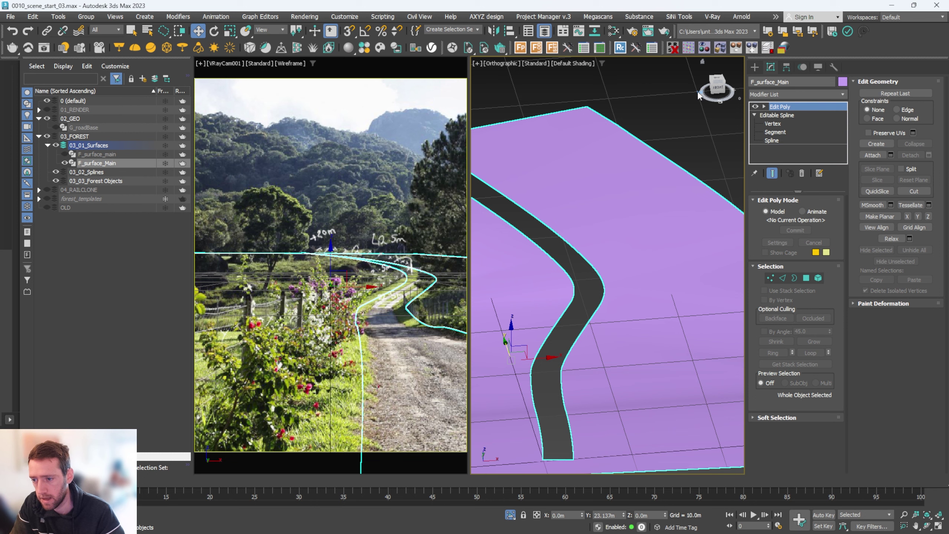
Unhide the G_roadBase mesh and show it selected in isolation from the ground surface
{"action": "scroll", "coordinate": [566, 233], "scroll_direction": "down", "scroll_amount": 2}
{"action": "middle_click_drag", "start_coordinate": [566, 233], "coordinate": [587, 280], "text": "alt"}
{"action": "left_click", "coordinate": [553, 78]}
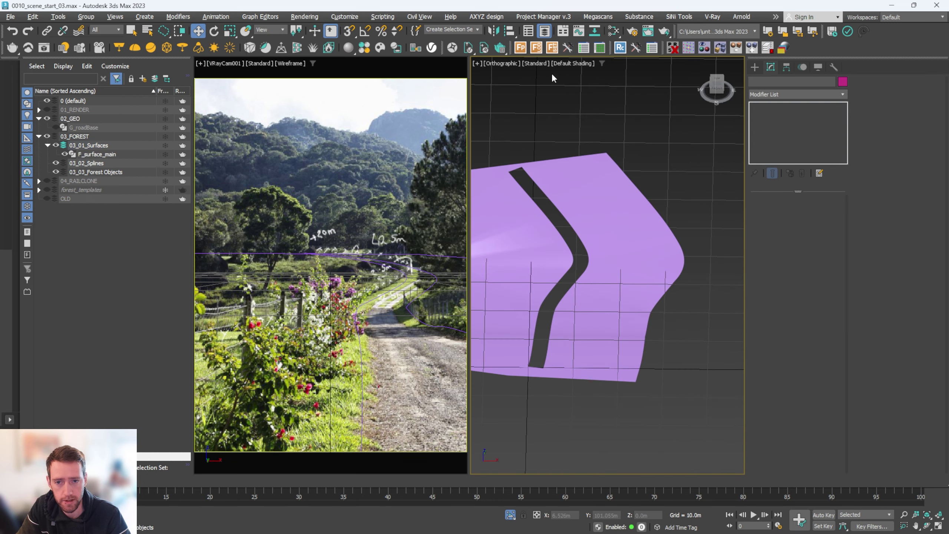
{"action": "scroll", "coordinate": [562, 233], "scroll_direction": "up", "scroll_amount": 2}
{"action": "left_click", "coordinate": [555, 225]}
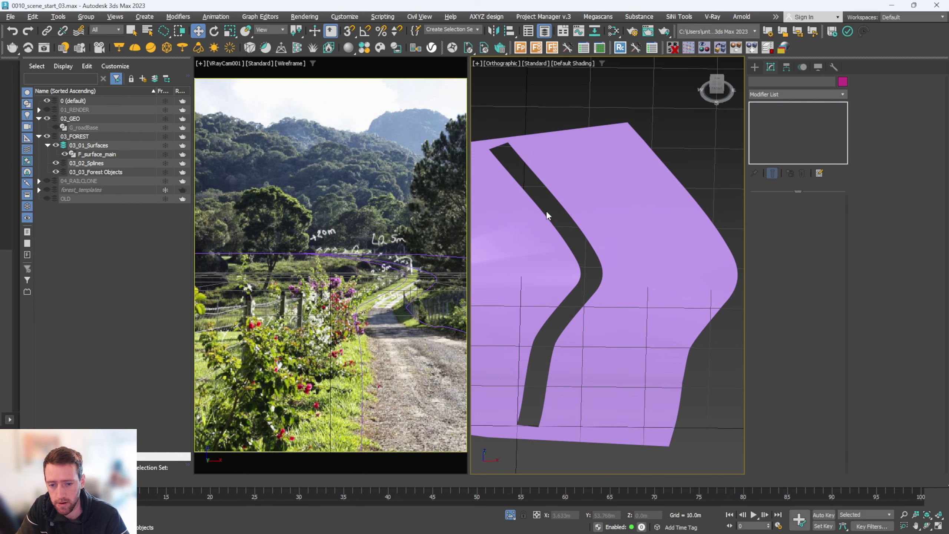
{"action": "left_click", "coordinate": [48, 146]}
{"action": "left_click", "coordinate": [56, 128]}
{"action": "left_click", "coordinate": [75, 127]}
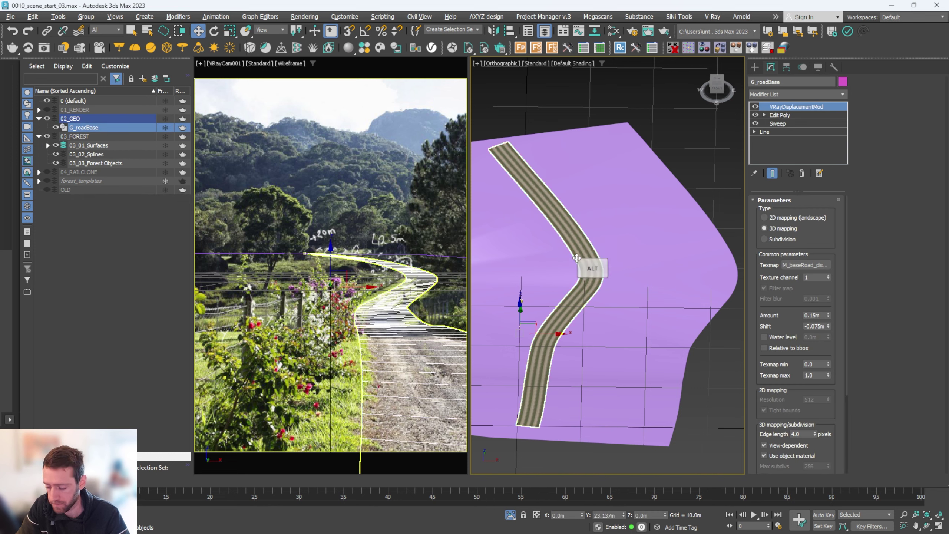
{"action": "middle_click_drag", "start_coordinate": [576, 258], "coordinate": [684, 217], "text": "alt"}
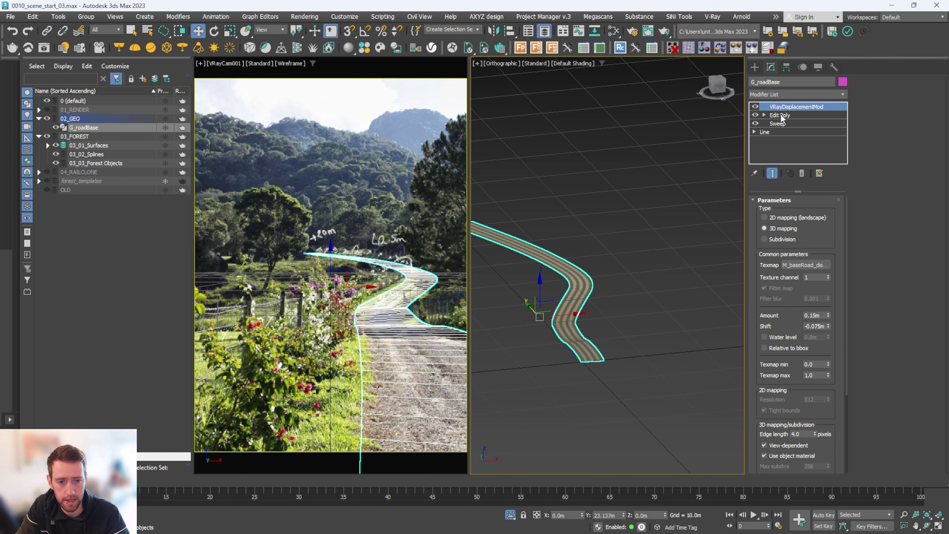
In the Edit Poly modifier of G_roadBase, select the whole outer border of the road mesh
{"action": "left_click", "coordinate": [781, 116]}
{"action": "left_click", "coordinate": [764, 114]}
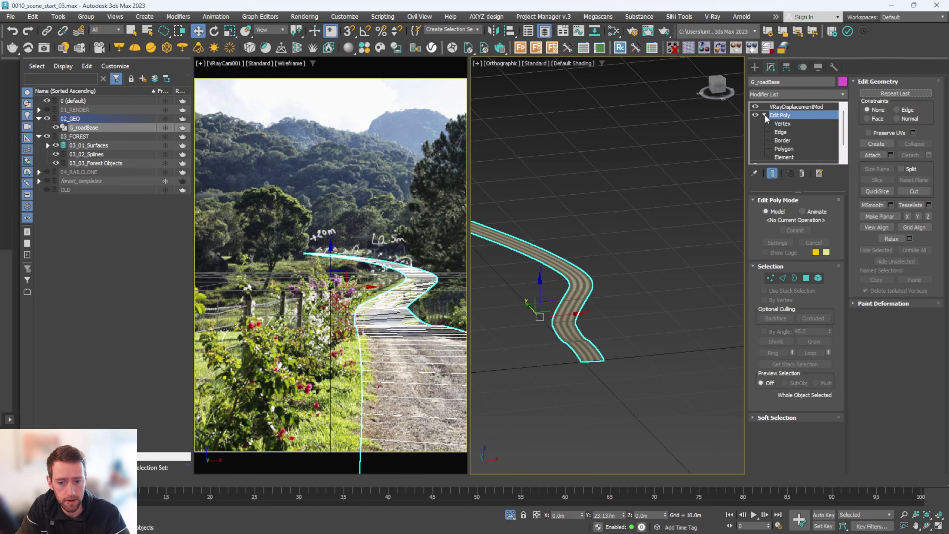
{"action": "left_click", "coordinate": [783, 140]}
{"action": "scroll", "coordinate": [602, 305], "scroll_direction": "up", "scroll_amount": 3}
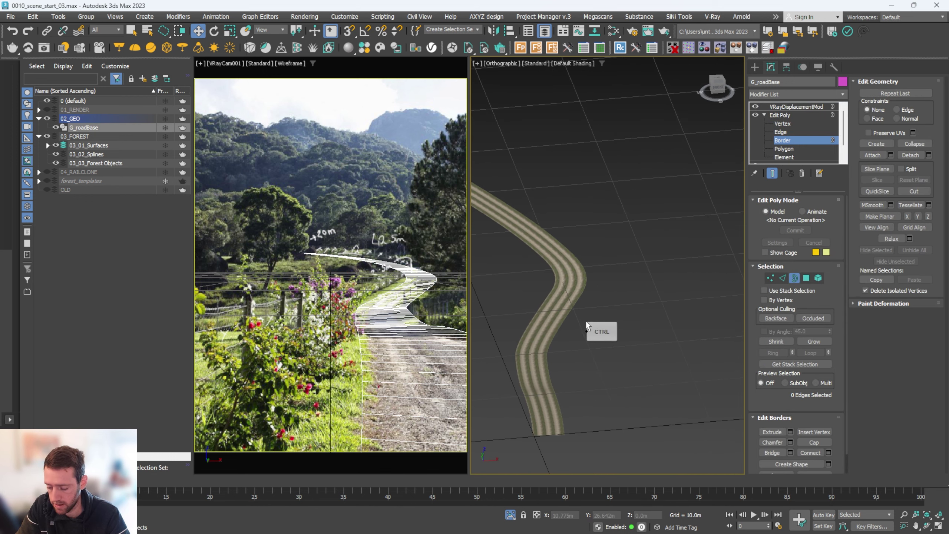
{"action": "left_click", "coordinate": [586, 320]}
{"action": "middle_click_drag", "start_coordinate": [586, 320], "coordinate": [629, 295]}
{"action": "scroll", "coordinate": [629, 296], "scroll_direction": "down", "scroll_amount": 2}
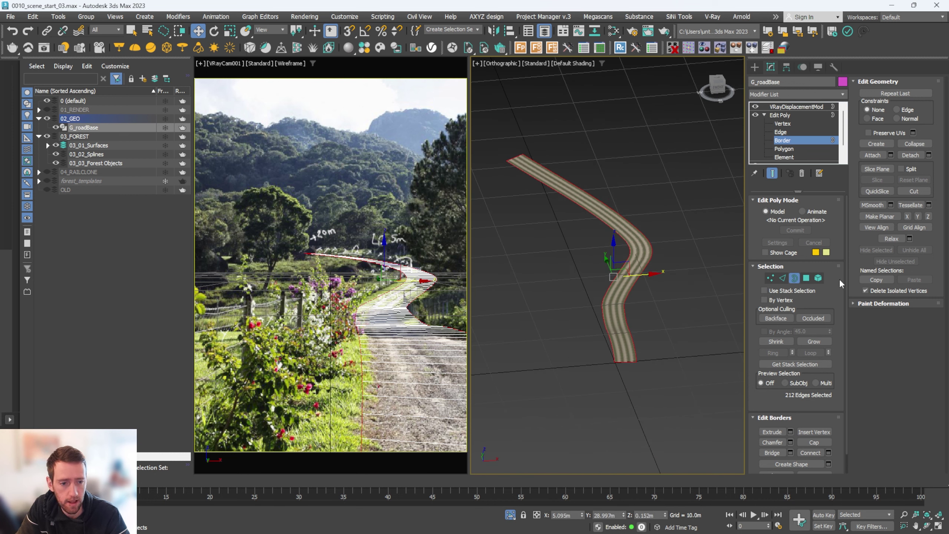
Create a linear shape named F_spline_roadEdge from the selected road border and leave border editing
{"action": "left_click", "coordinate": [828, 463]}
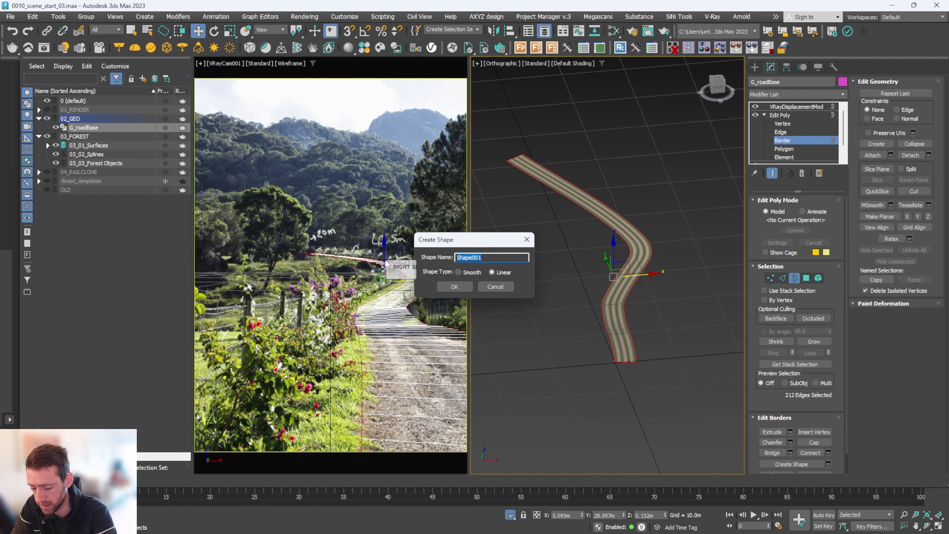
{"action": "type", "text": "F_"}
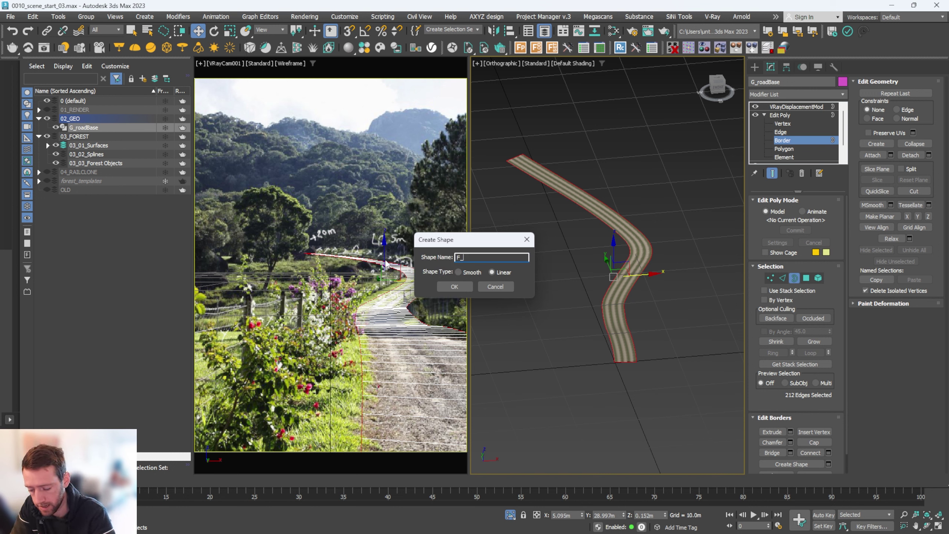
{"action": "type", "text": "roadspline_"}
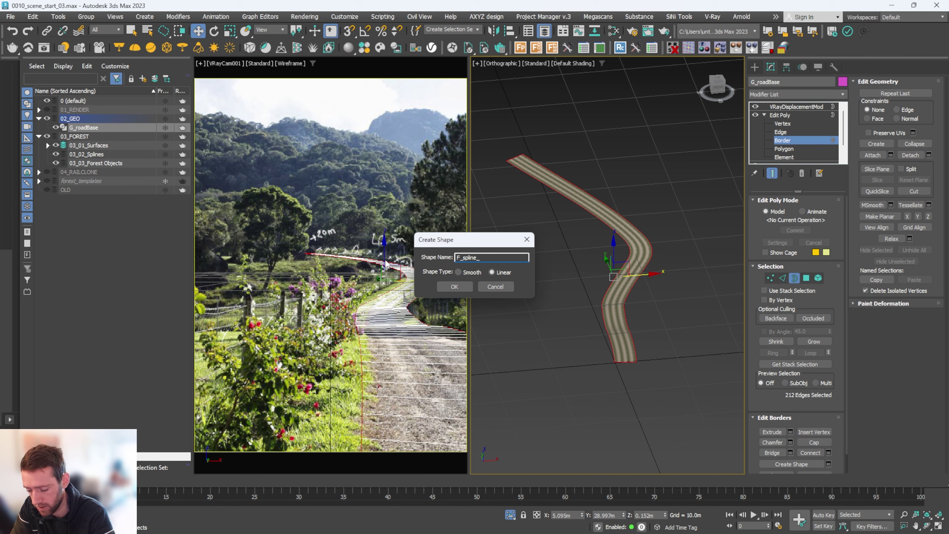
{"action": "type", "text": "roadEdge"}
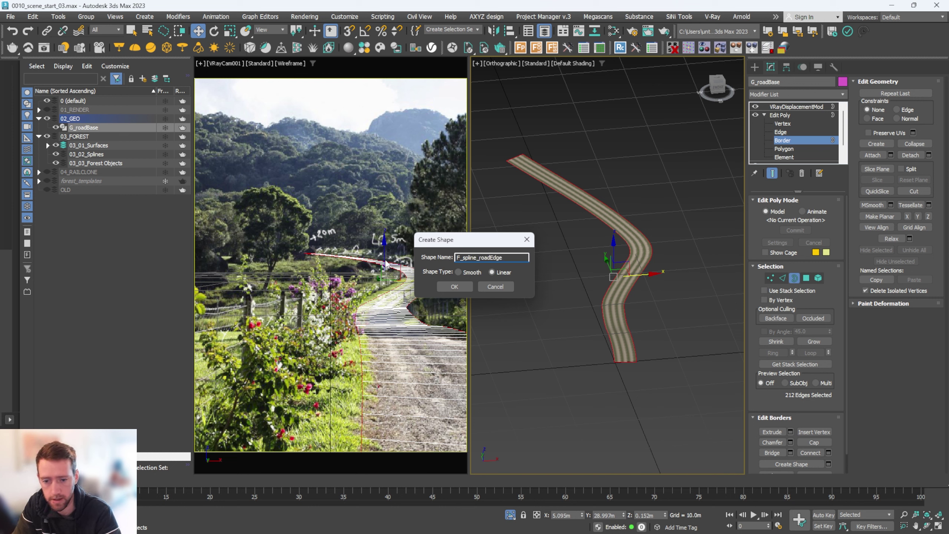
{"action": "left_click", "coordinate": [455, 286]}
{"action": "key", "text": "3"}
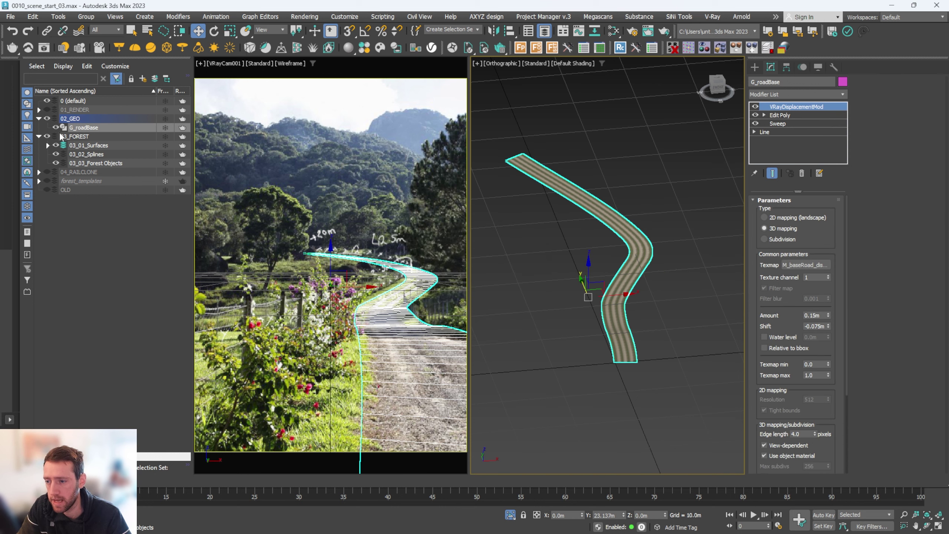
Unhide the F_surface_main object and move F_spline_roadEdge into the 03_02_Splines layer
{"action": "left_click", "coordinate": [47, 145]}
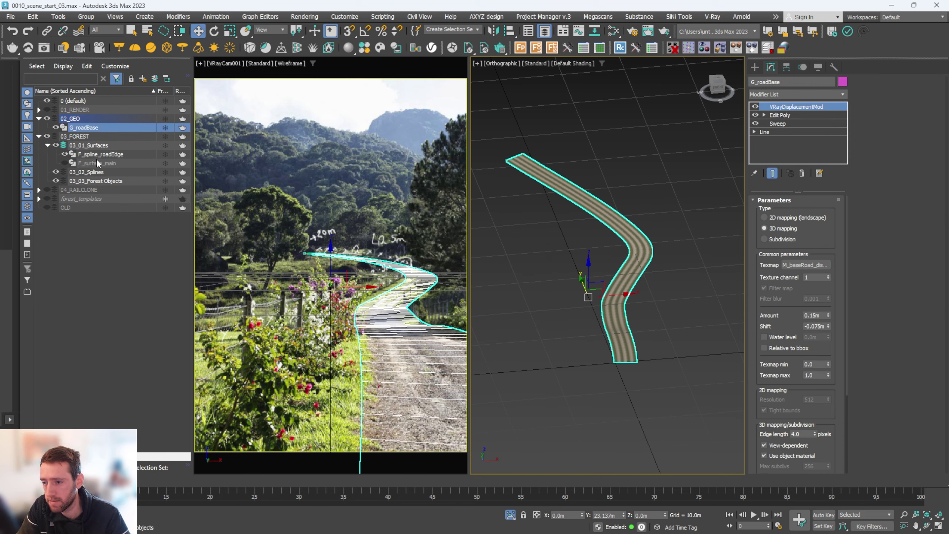
{"action": "left_click", "coordinate": [64, 163]}
{"action": "left_click_drag", "start_coordinate": [98, 154], "coordinate": [90, 172]}
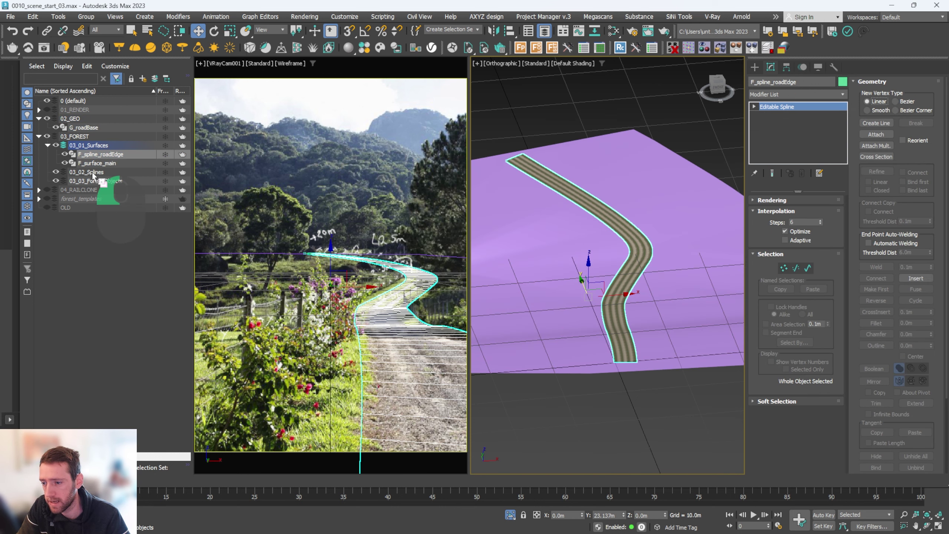
Isolate the road edge spline in a maximised viewport and create a Forest Pro object that uses it as the scattering area
{"action": "scroll", "coordinate": [585, 296], "scroll_direction": "down", "scroll_amount": 3}
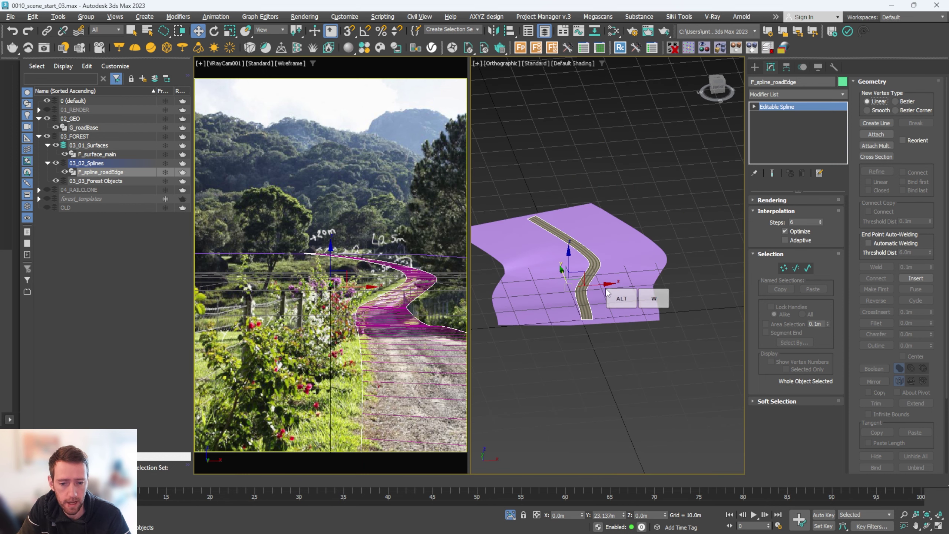
{"action": "key", "text": "alt+w"}
{"action": "key", "text": "alt+q"}
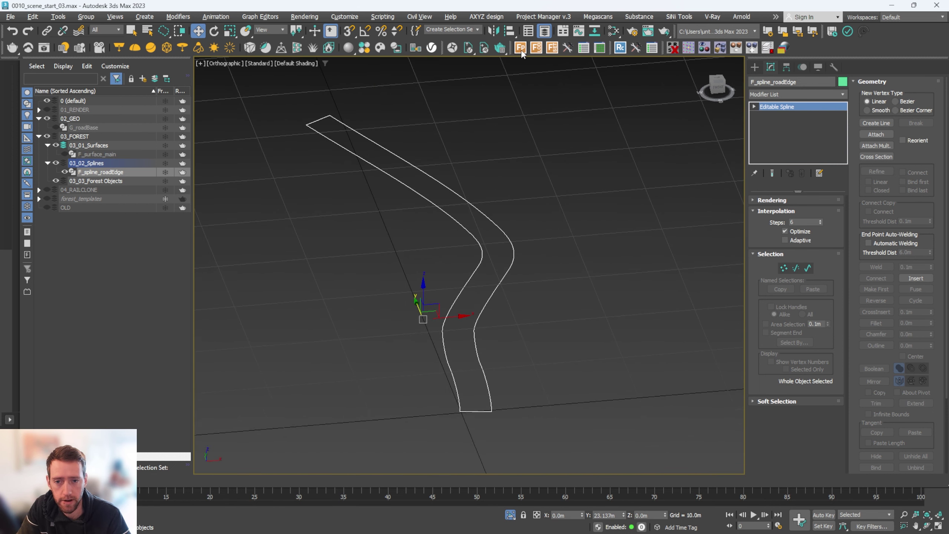
{"action": "left_click", "coordinate": [521, 50]}
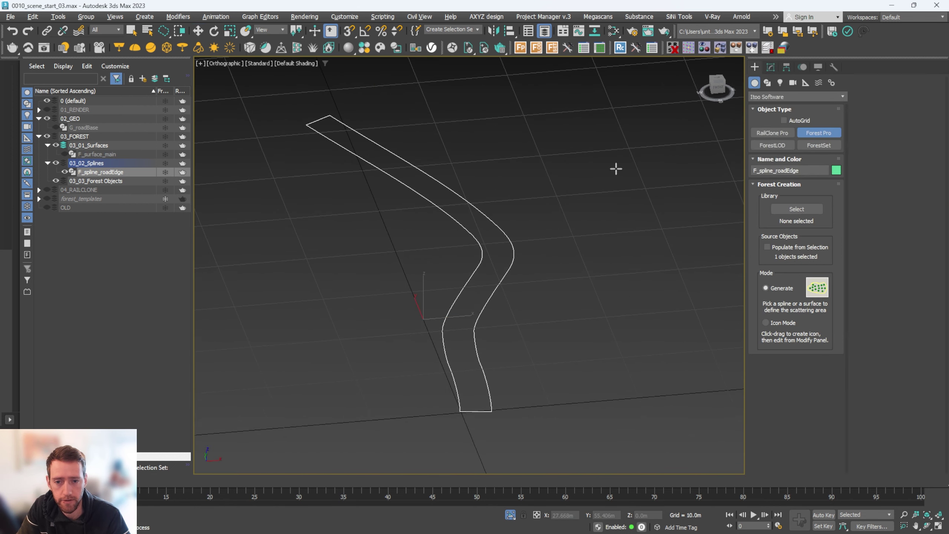
{"action": "left_click", "coordinate": [514, 249]}
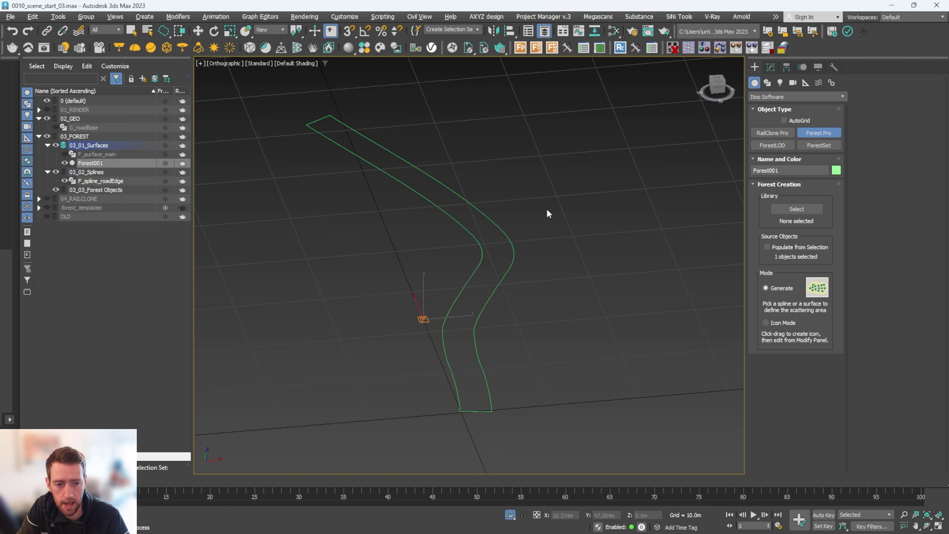
{"action": "key", "text": "w"}
Rename the new Forest Pro object as F_grassRough
{"action": "left_click", "coordinate": [772, 67]}
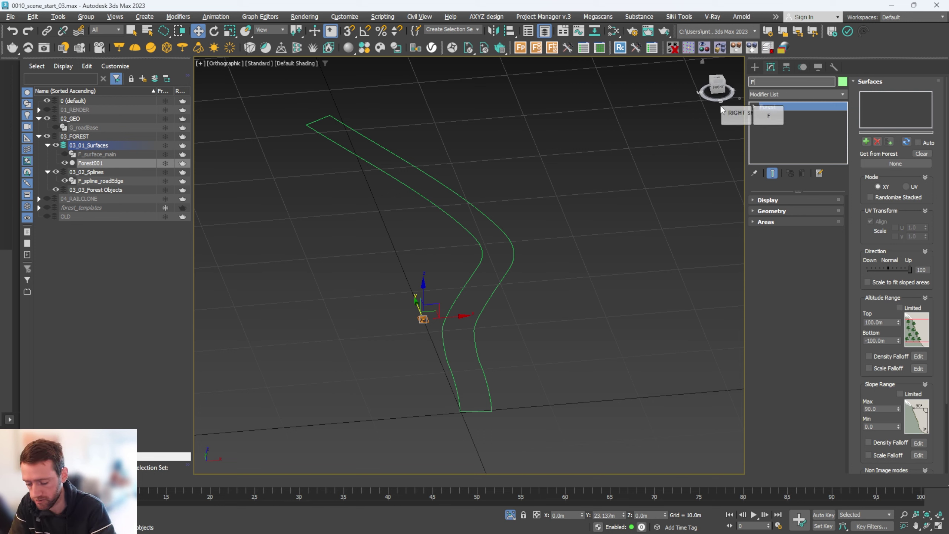
{"action": "type", "text": "F_gras"}
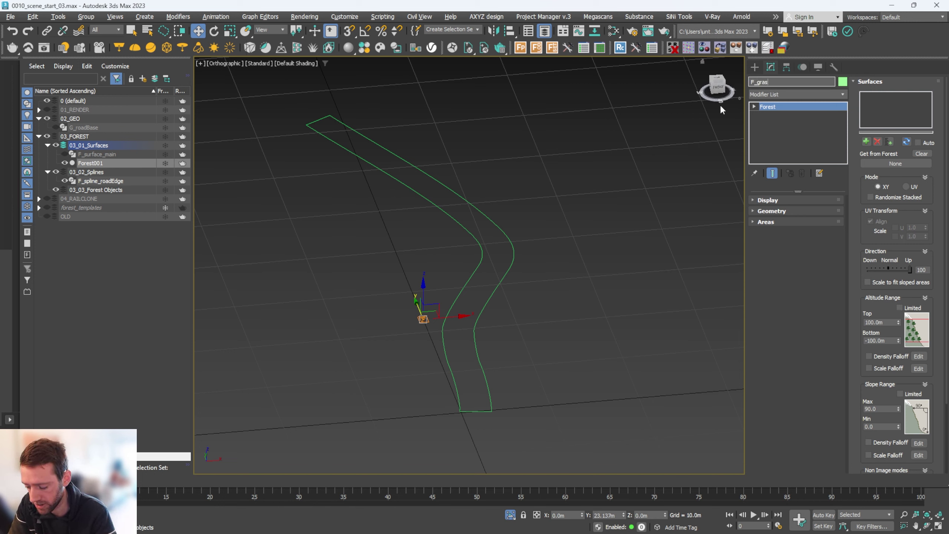
{"action": "type", "text": "sRough"}
{"action": "key", "text": "Return"}
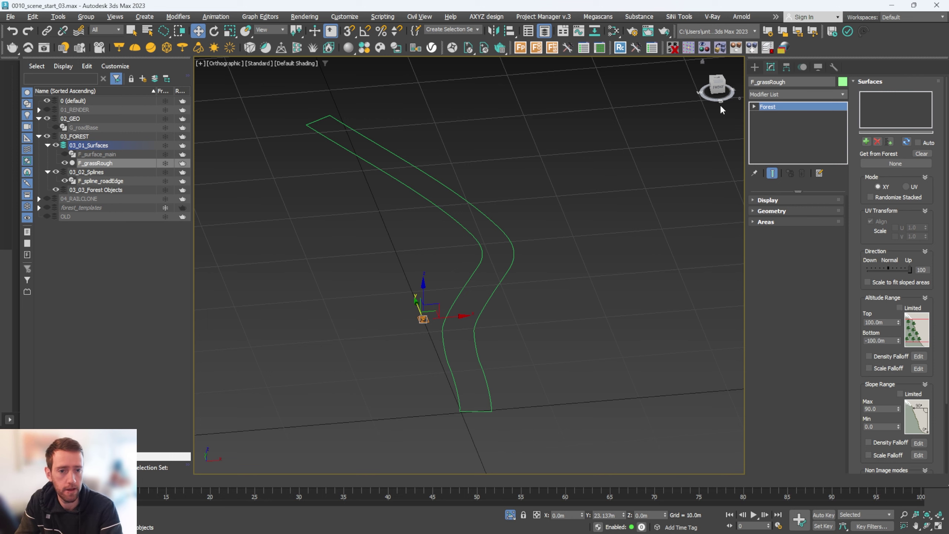
Load the Common grass 01 (large) preset from the Lawns library into F_grassRough
{"action": "left_click", "coordinate": [803, 211]}
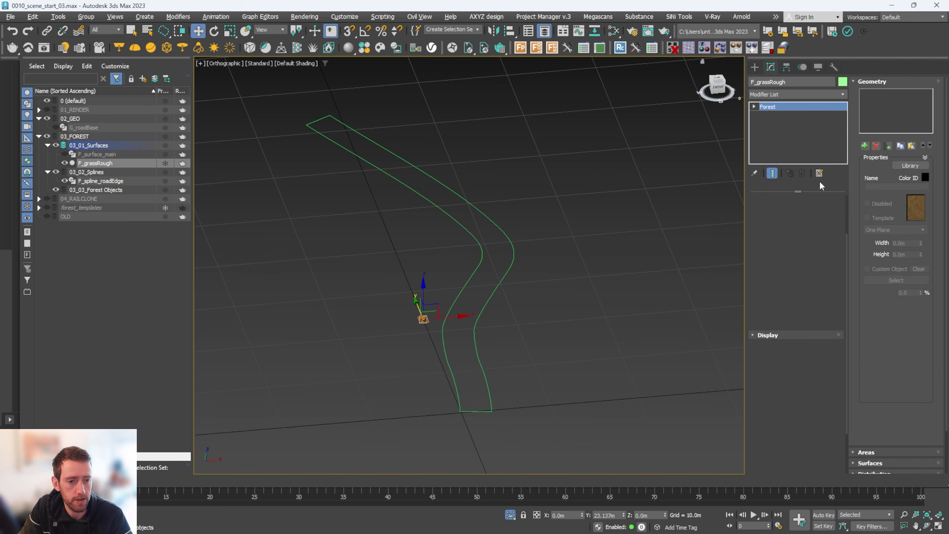
{"action": "left_click", "coordinate": [905, 167]}
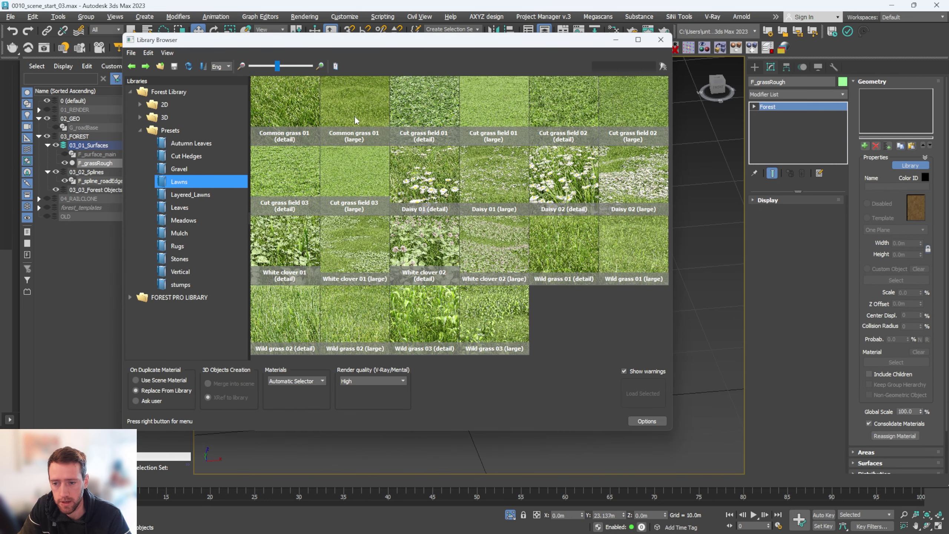
{"action": "left_click", "coordinate": [382, 119]}
{"action": "double_click", "coordinate": [357, 136]}
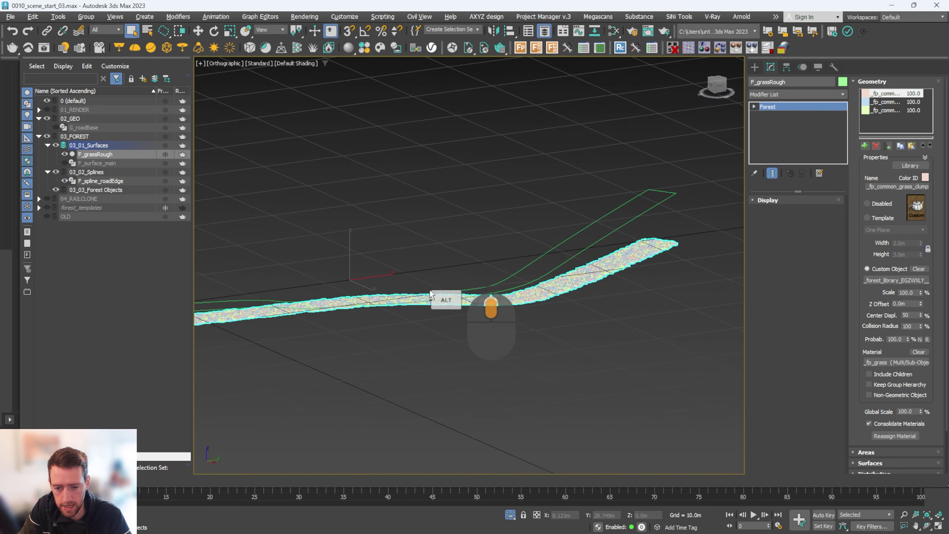
{"action": "middle_click_drag", "start_coordinate": [434, 288], "coordinate": [701, 251], "text": "alt"}
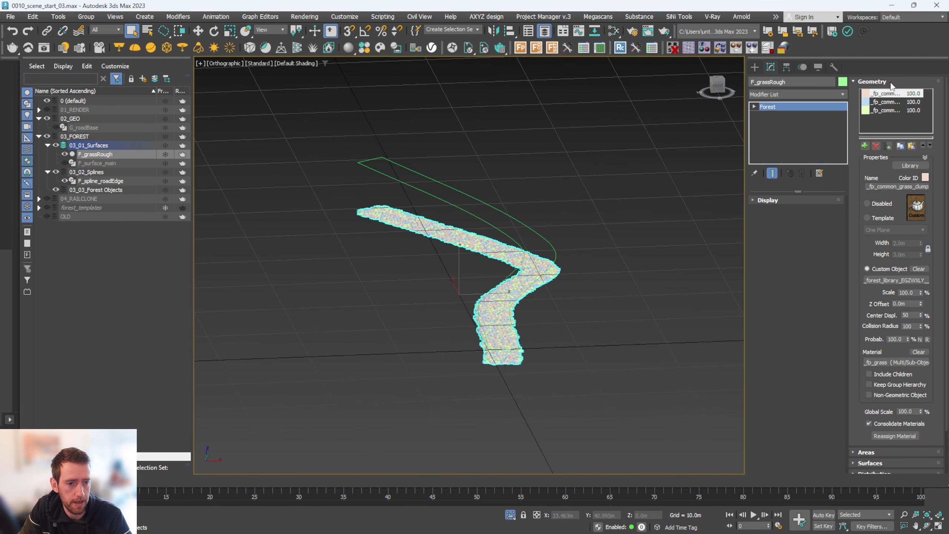
Add F_surface_main as the scattering surface of F_grassRough
{"action": "left_click", "coordinate": [872, 81]}
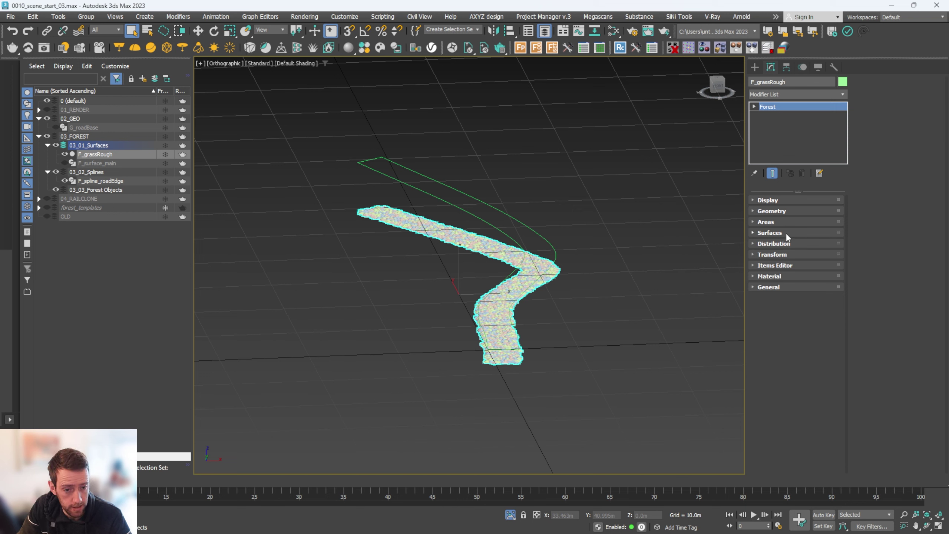
{"action": "left_click", "coordinate": [786, 233]}
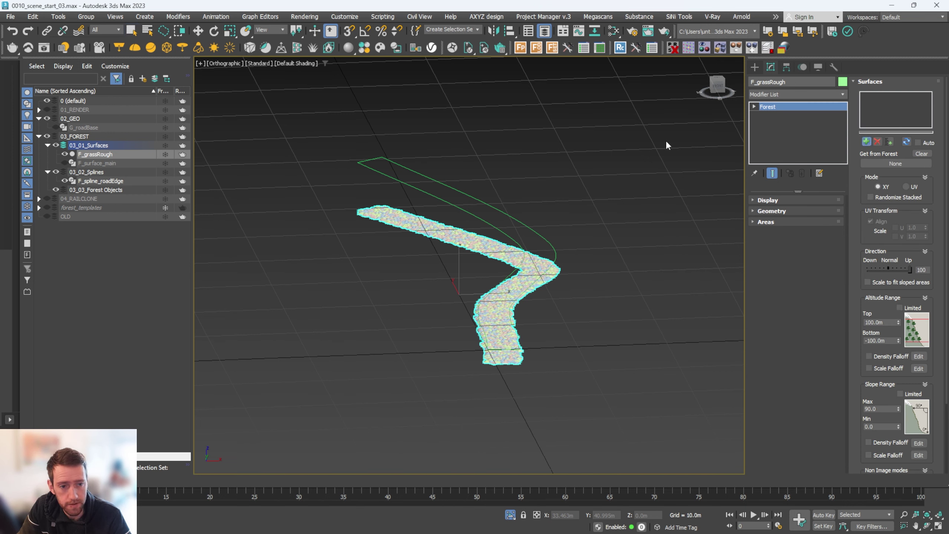
{"action": "left_click", "coordinate": [93, 164]}
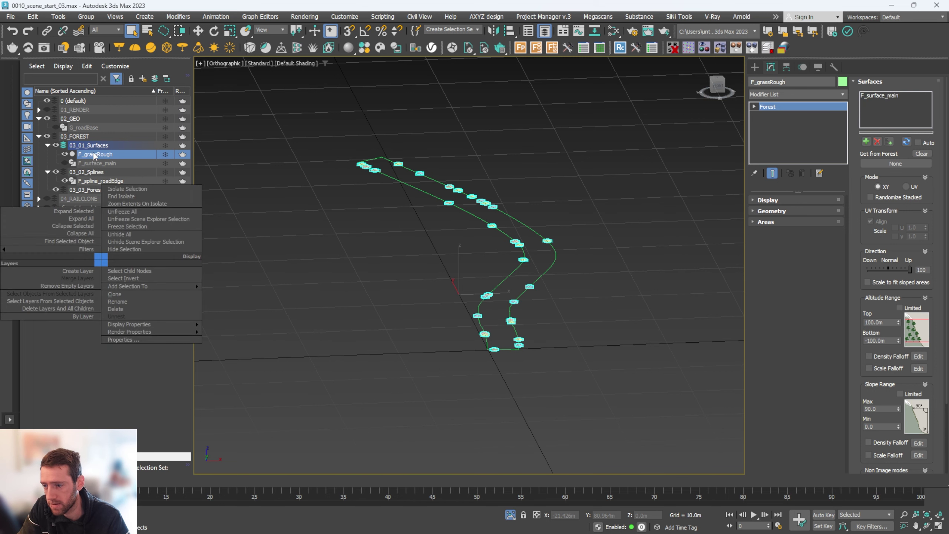
Move F_grassRough into the 03_03_Forest Objects layer and inspect the scattered grass along the road edge
{"action": "left_click_drag", "start_coordinate": [94, 157], "coordinate": [95, 189]}
{"action": "scroll", "coordinate": [580, 272], "scroll_direction": "up", "scroll_amount": 8}
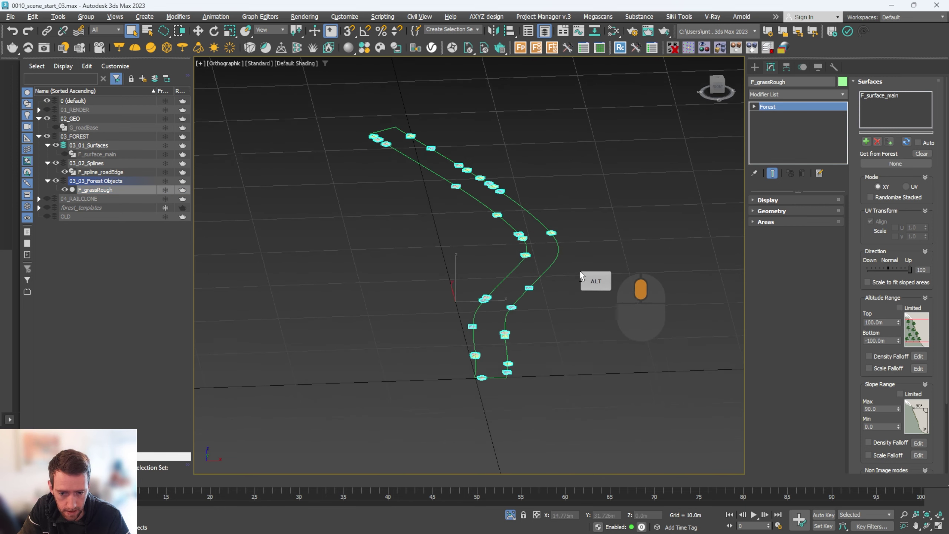
{"action": "scroll", "coordinate": [513, 240], "scroll_direction": "down", "scroll_amount": 5}
{"action": "middle_click_drag", "start_coordinate": [482, 205], "coordinate": [514, 275], "text": "alt"}
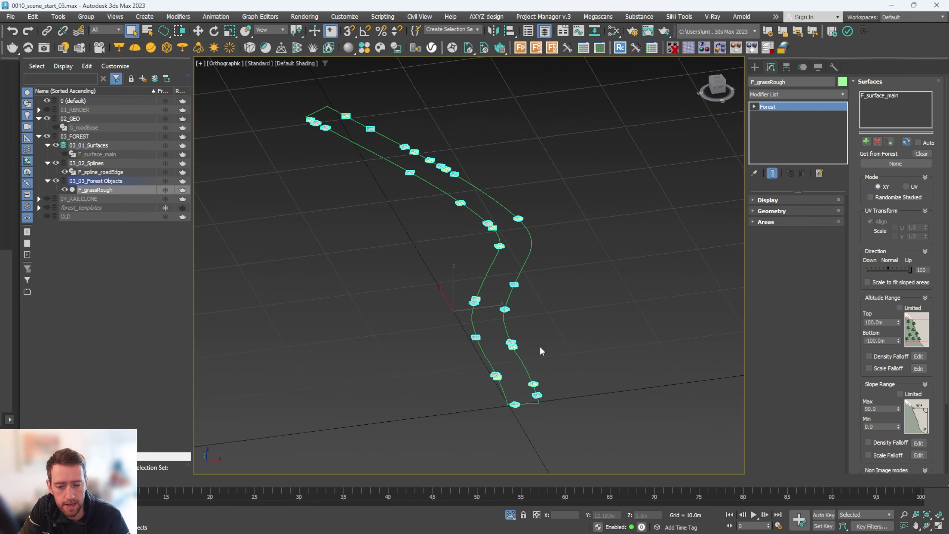
Delete the two end segments of F_spline_roadEdge at the near and far ends of the road, leaving only the side edges
{"action": "left_click", "coordinate": [521, 359]}
{"action": "key", "text": "2"}
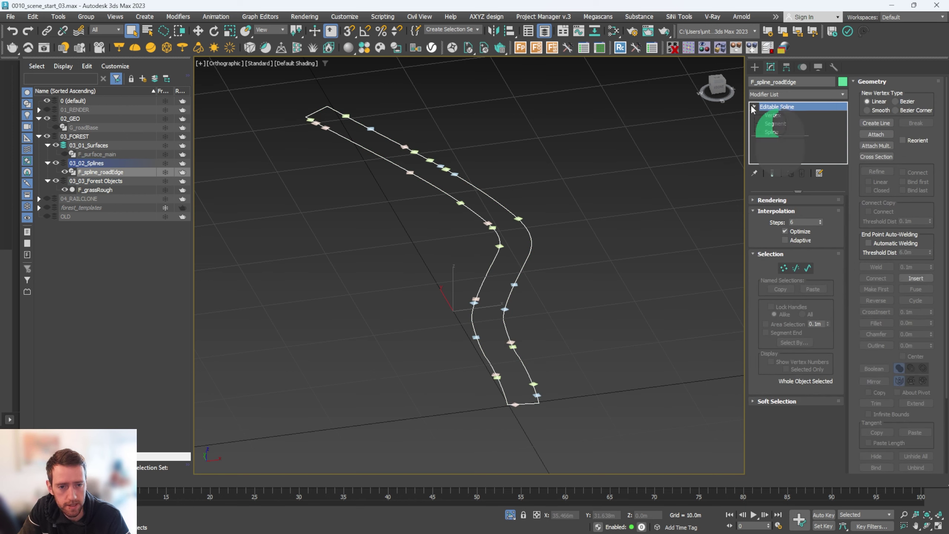
{"action": "left_click", "coordinate": [520, 403]}
{"action": "key", "text": "Delete"}
{"action": "scroll", "coordinate": [372, 143], "scroll_direction": "up", "scroll_amount": 5}
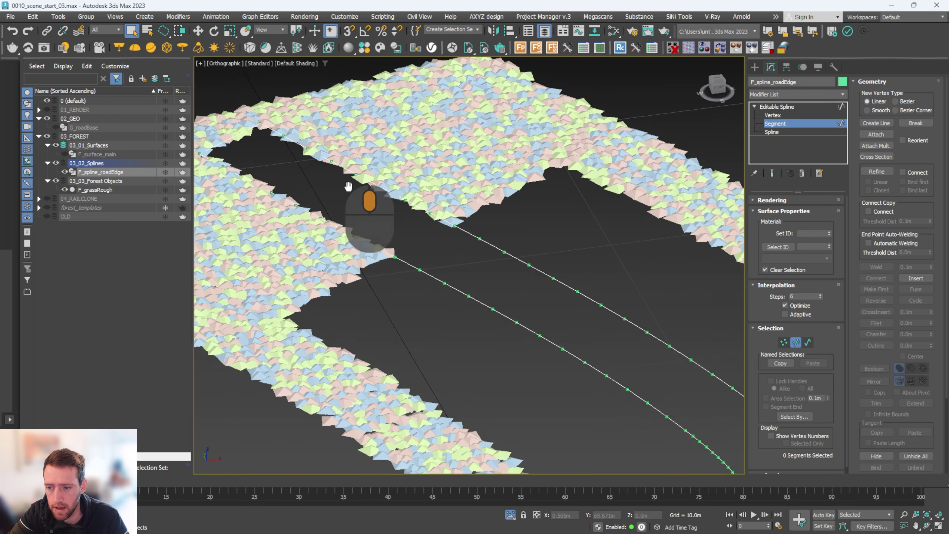
{"action": "left_click", "coordinate": [268, 164]}
{"action": "key", "text": "Delete"}
{"action": "scroll", "coordinate": [463, 297], "scroll_direction": "down", "scroll_amount": 5}
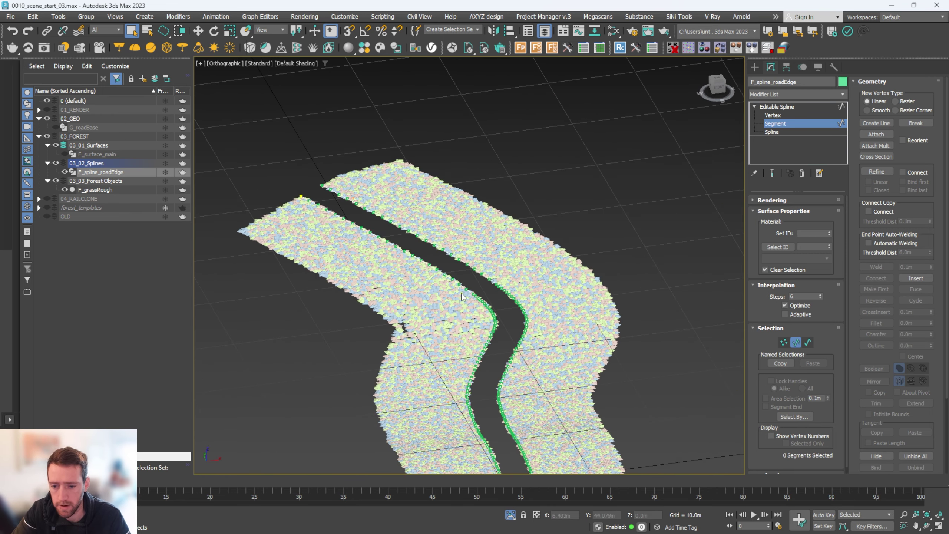
{"action": "middle_click_drag", "start_coordinate": [515, 338], "coordinate": [499, 275]}
{"action": "left_click", "coordinate": [781, 107]}
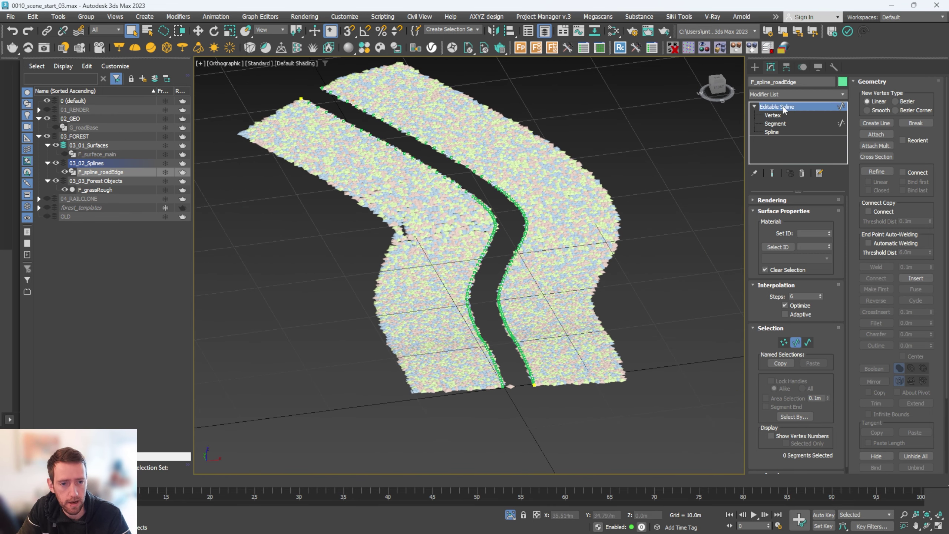
Set the thickness of the F_spline_roadEdge area in F_grassRough to 1.5 m
{"action": "left_click", "coordinate": [98, 189]}
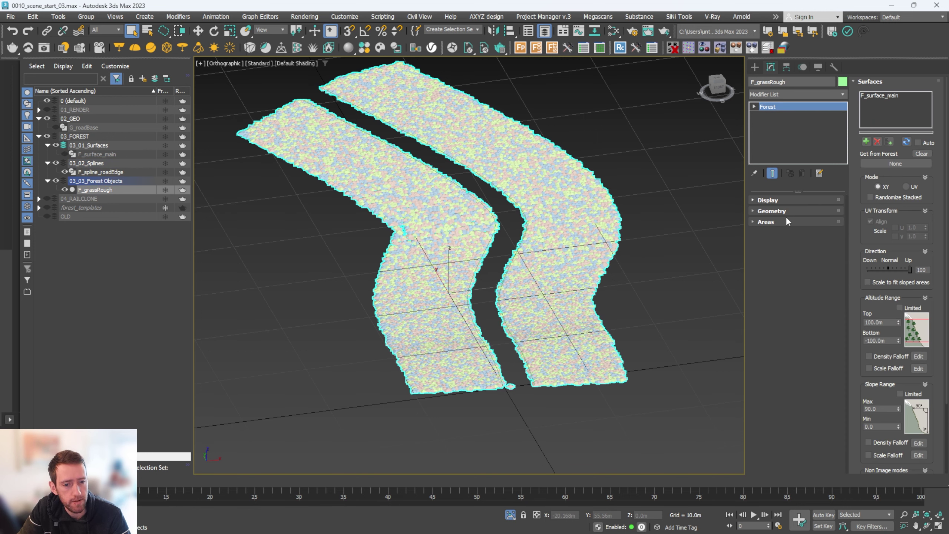
{"action": "left_click", "coordinate": [788, 221]}
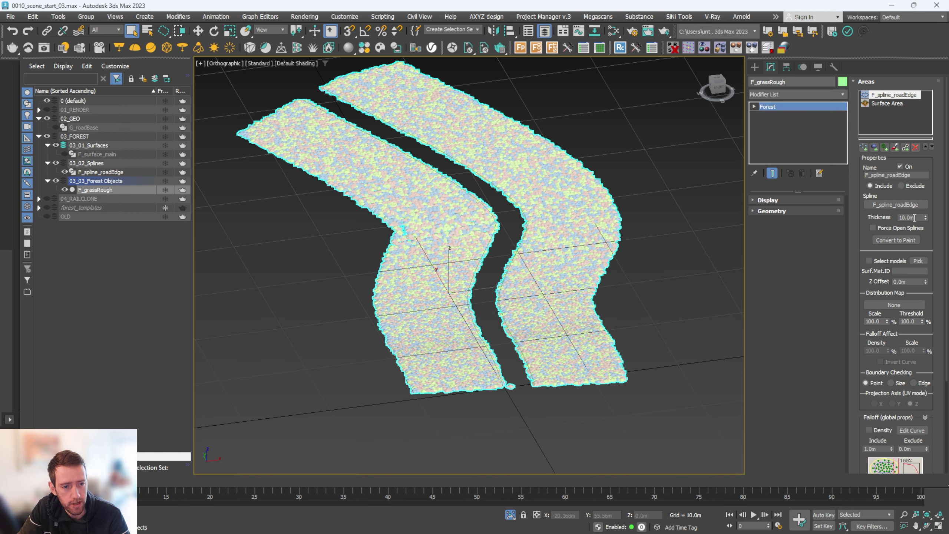
{"action": "left_click_drag", "start_coordinate": [927, 220], "coordinate": [925, 261]}
{"action": "key", "text": "alt+w"}
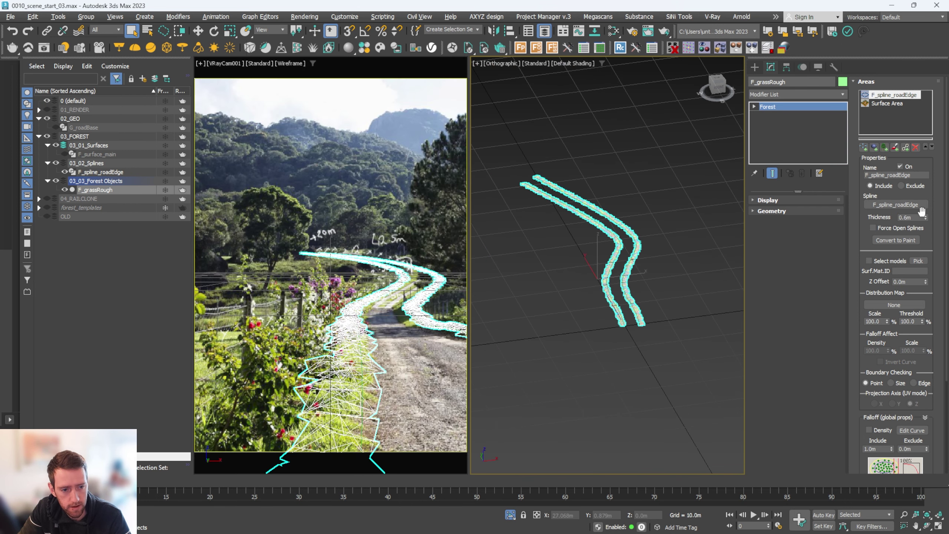
{"action": "left_click_drag", "start_coordinate": [927, 217], "coordinate": [941, 186]}
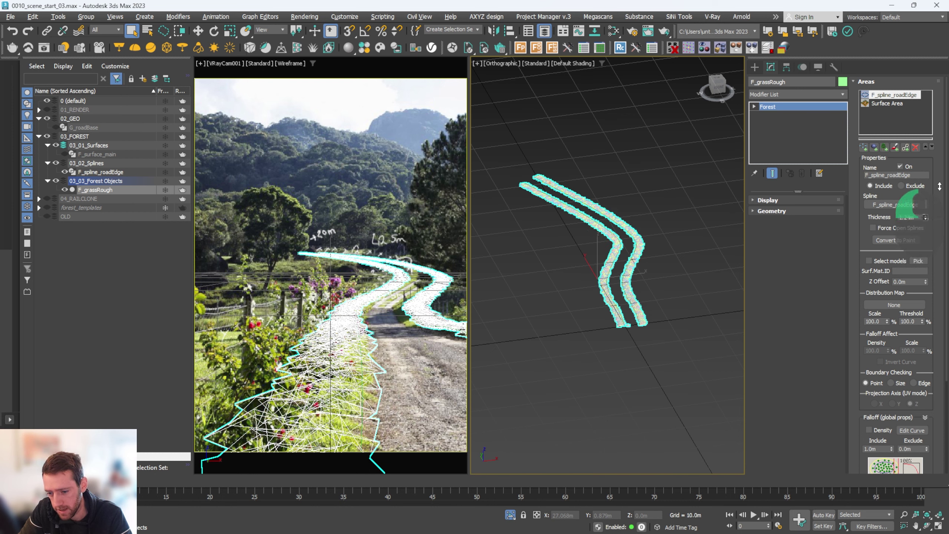
{"action": "double_click", "coordinate": [912, 217]}
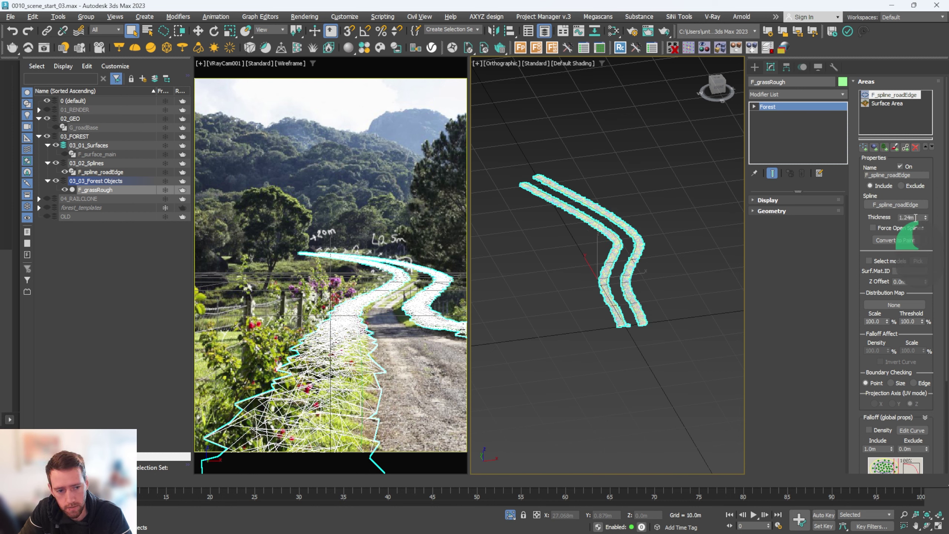
{"action": "type", "text": "1.5"}
{"action": "key", "text": "Return"}
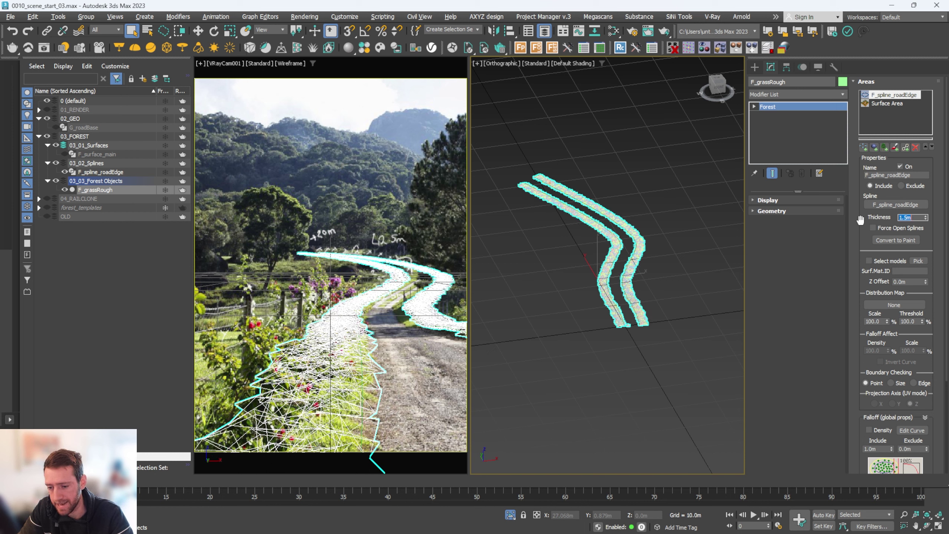
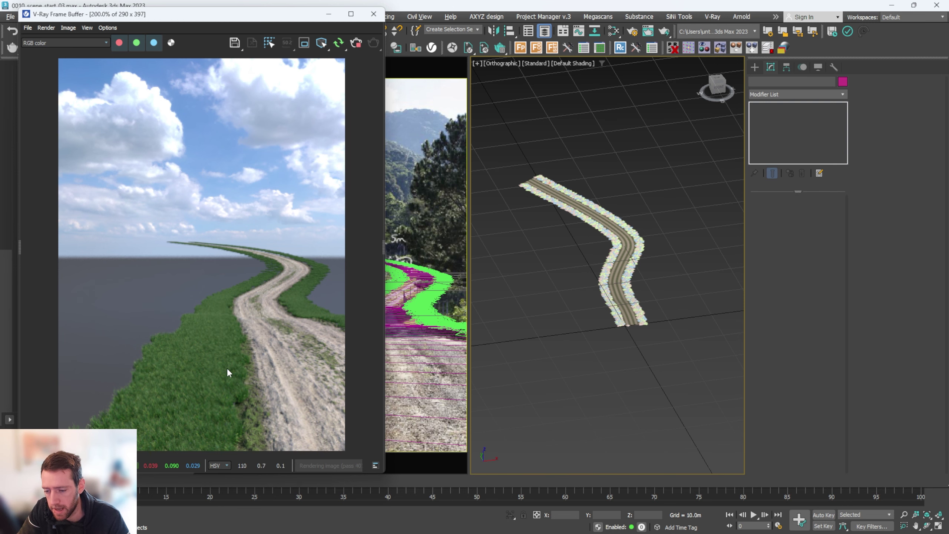
Compare the rendered road, grass verges and fence with the road geometry, and close the render window
{"action": "left_click_drag", "start_coordinate": [268, 17], "coordinate": [715, 74]}
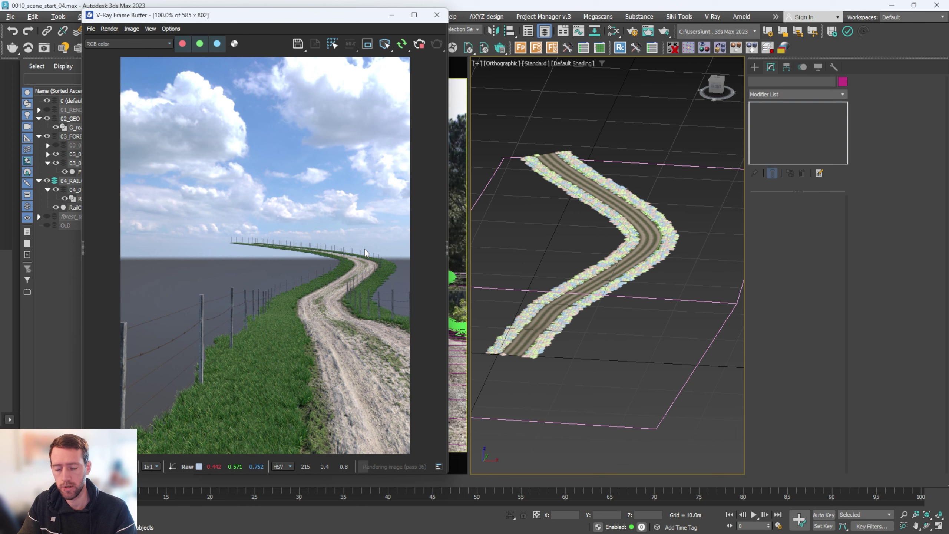
{"action": "scroll", "coordinate": [557, 296], "scroll_direction": "up", "scroll_amount": 5}
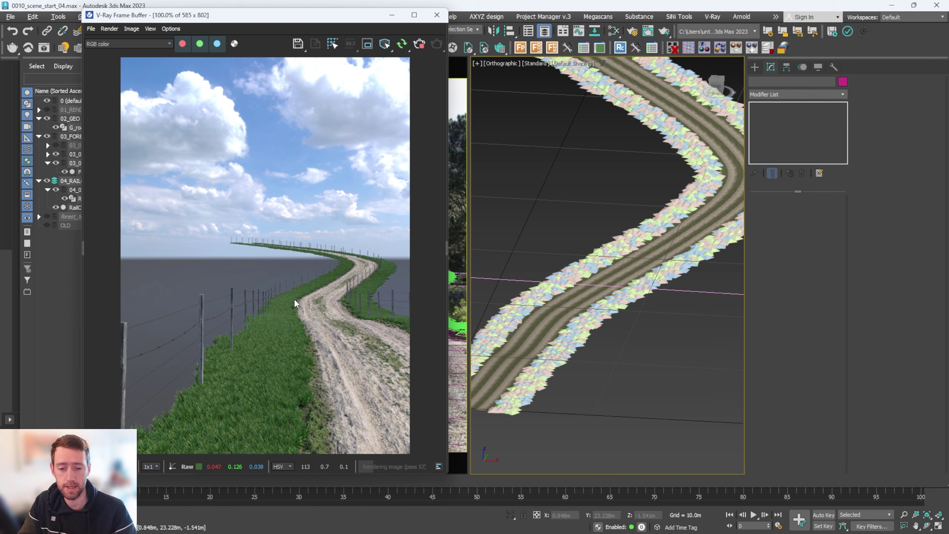
{"action": "left_click", "coordinate": [624, 290]}
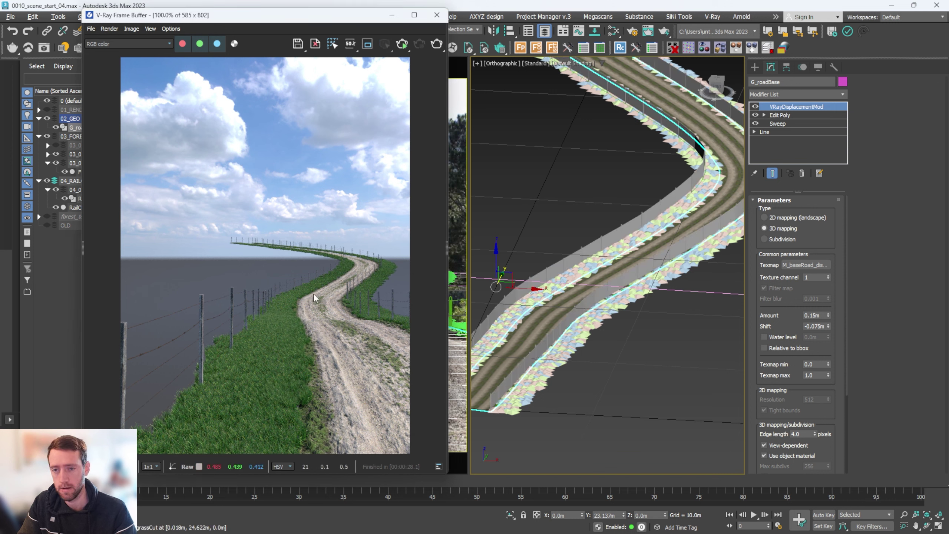
{"action": "left_click", "coordinate": [436, 14]}
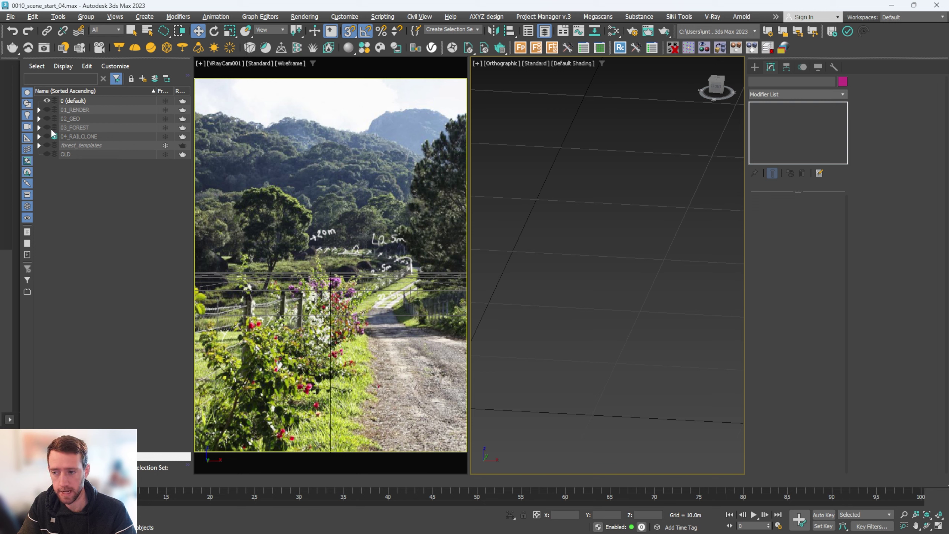
Show the 02_GEO layer and select G_roadBase
{"action": "left_click", "coordinate": [47, 118]}
{"action": "left_click", "coordinate": [640, 257]}
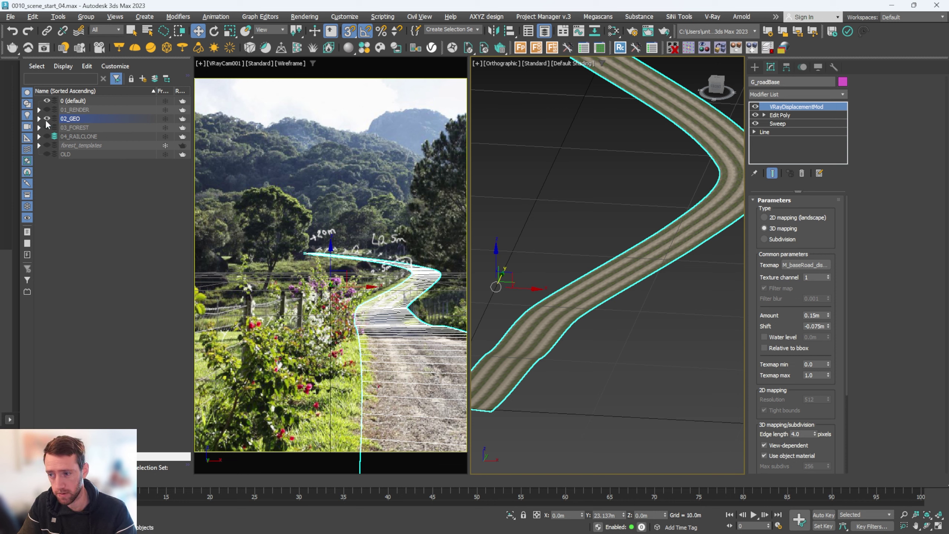
{"action": "left_click", "coordinate": [46, 119]}
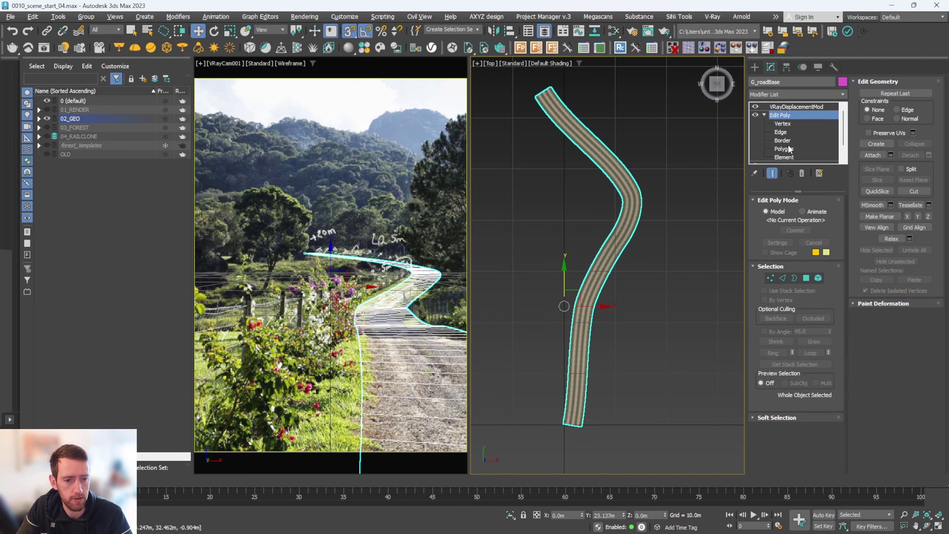
Detach the road polygons from the far end to just before the lower straight stretch as a new object named G_roadClean
{"action": "left_click", "coordinate": [789, 149]}
{"action": "middle_click_drag", "start_coordinate": [579, 207], "coordinate": [583, 232]}
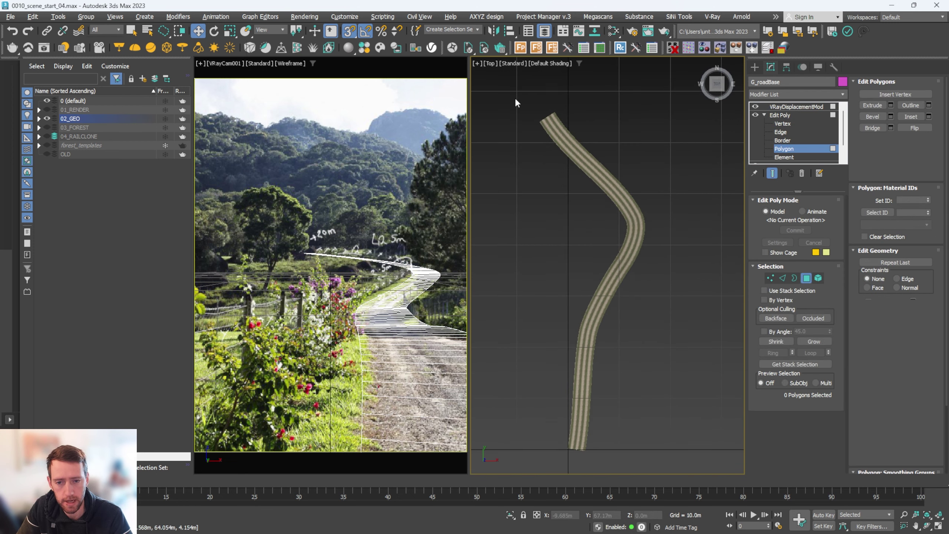
{"action": "mouse_move", "coordinate": [516, 102]}
{"action": "left_mouse_down"}
{"action": "mouse_move", "coordinate": [521, 303]}
{"action": "mouse_move", "coordinate": [664, 180]}
{"action": "mouse_move", "coordinate": [556, 70]}
{"action": "left_mouse_up"}
{"action": "scroll", "coordinate": [601, 337], "scroll_direction": "up", "scroll_amount": 4}
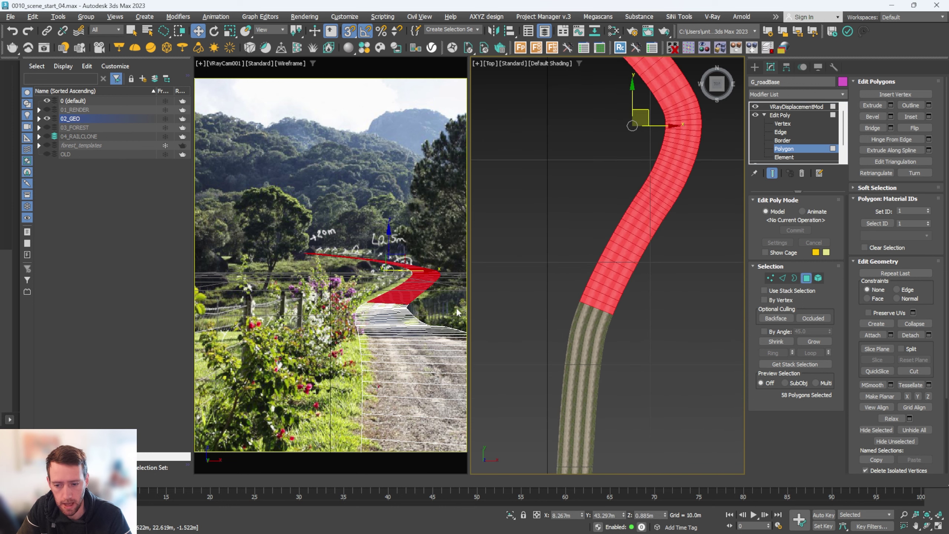
{"action": "scroll", "coordinate": [584, 305], "scroll_direction": "up", "scroll_amount": 2}
{"action": "left_click", "coordinate": [588, 316], "text": "ctrl"}
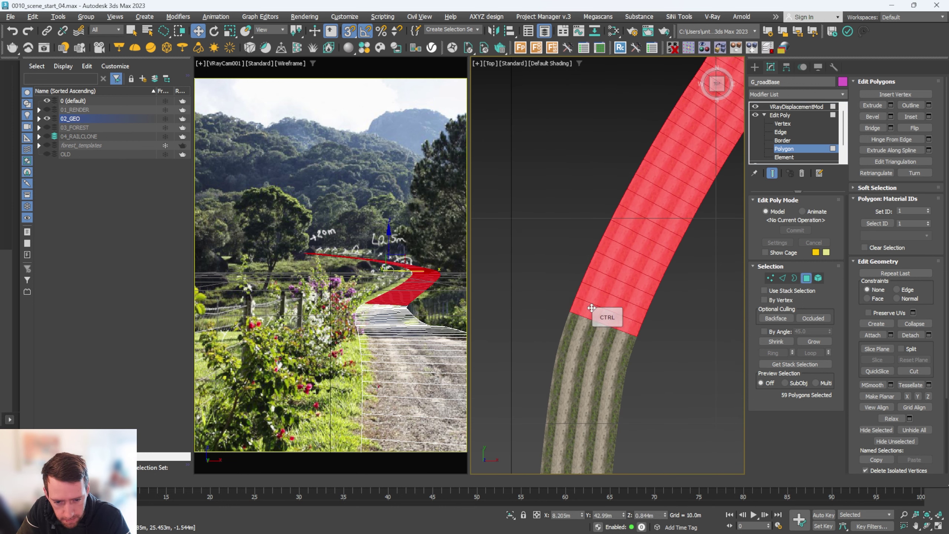
{"action": "left_click", "coordinate": [579, 324], "text": "ctrl"}
{"action": "left_click", "coordinate": [574, 336], "text": "ctrl"}
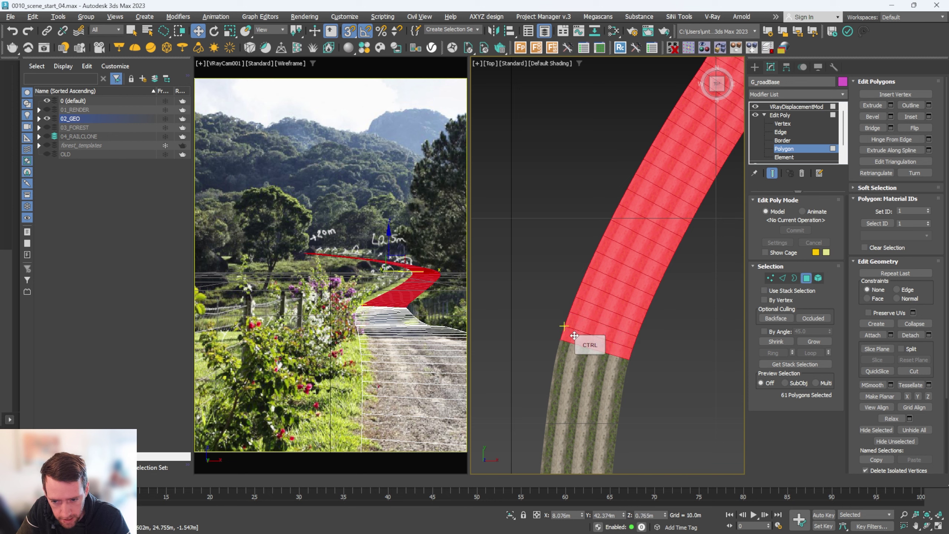
{"action": "left_click", "coordinate": [571, 348], "text": "ctrl"}
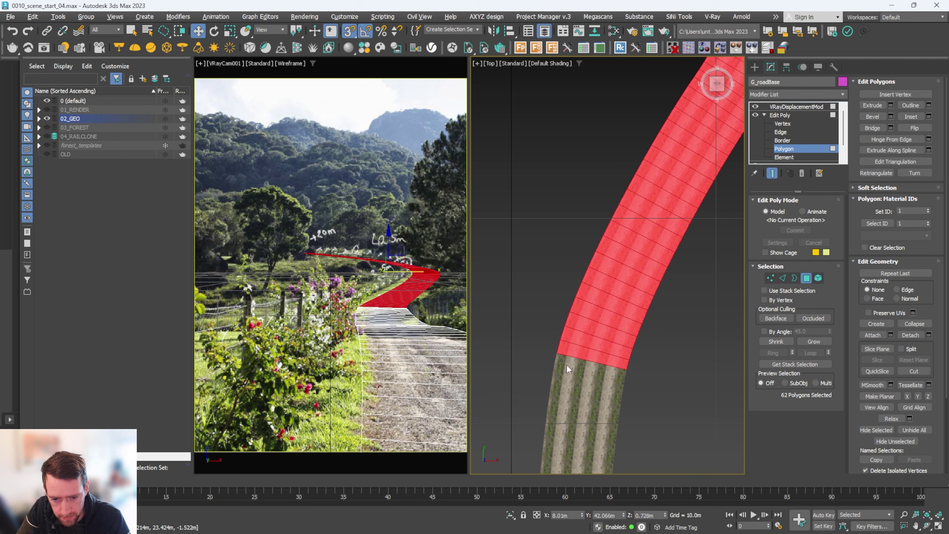
{"action": "scroll", "coordinate": [579, 341], "scroll_direction": "down", "scroll_amount": 3}
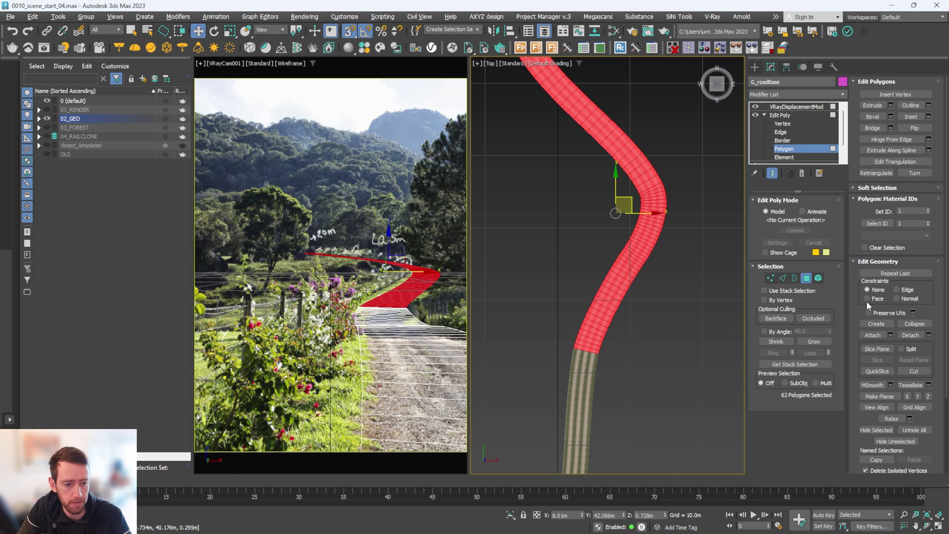
{"action": "left_click", "coordinate": [911, 334]}
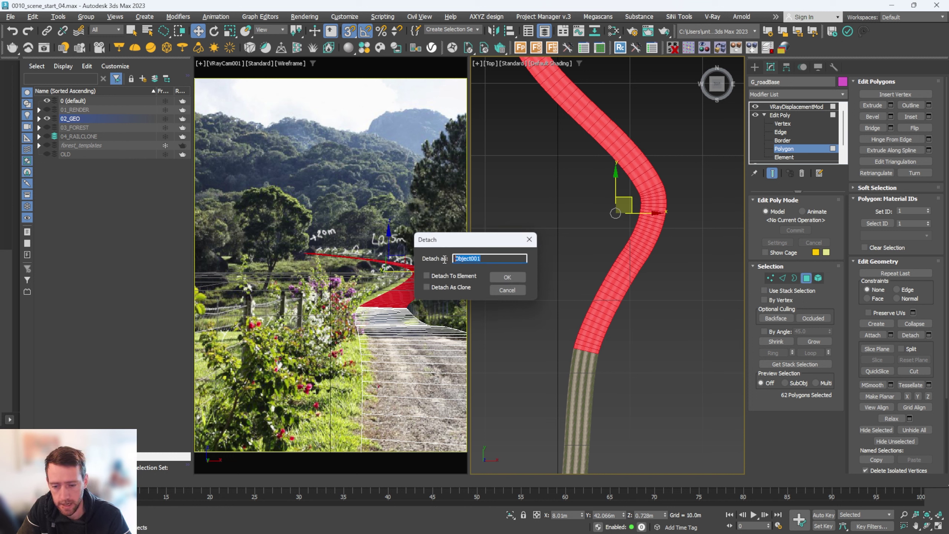
{"action": "type", "text": "G_ro"}
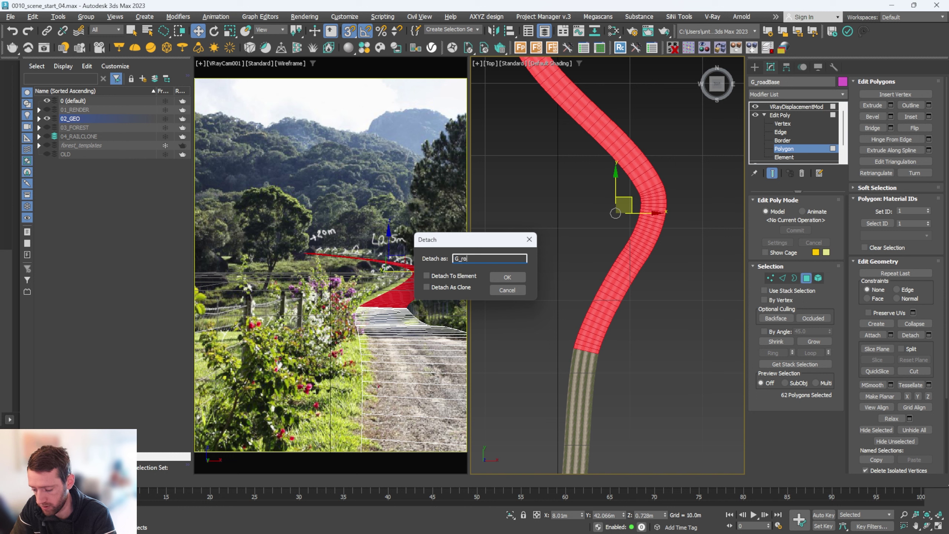
{"action": "type", "text": "adBack"}
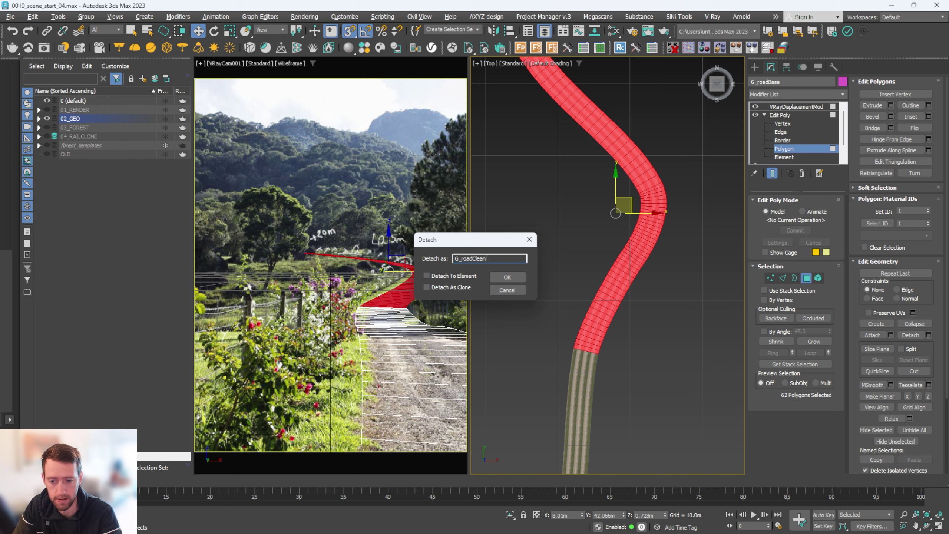
{"action": "key", "text": "Return"}
{"action": "left_click", "coordinate": [767, 115]}
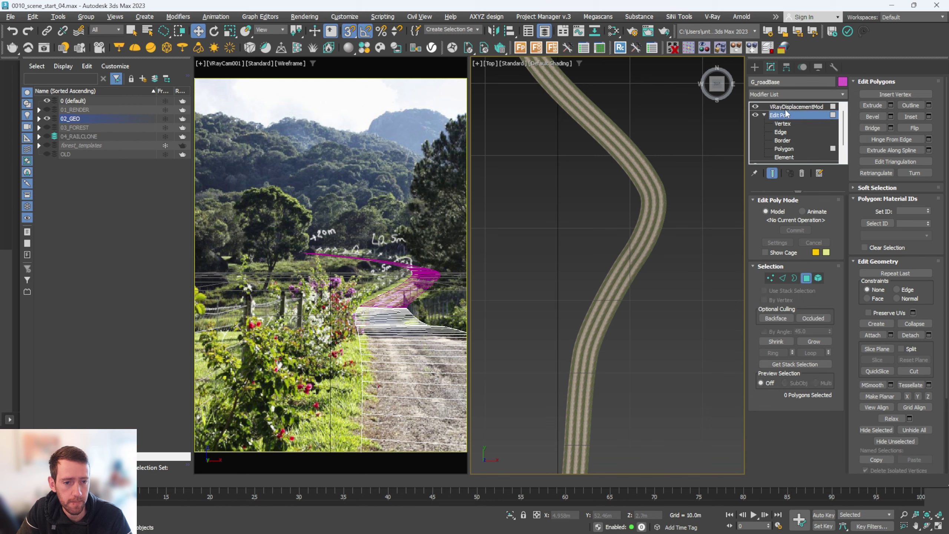
{"action": "left_click", "coordinate": [770, 107]}
{"action": "left_click", "coordinate": [764, 115]}
Apply Concrete_Flooring_H01_2m from the V-Ray material library to G_roadClean with triplanar mapping turned off
{"action": "scroll", "coordinate": [609, 307], "scroll_direction": "up", "scroll_amount": 3}
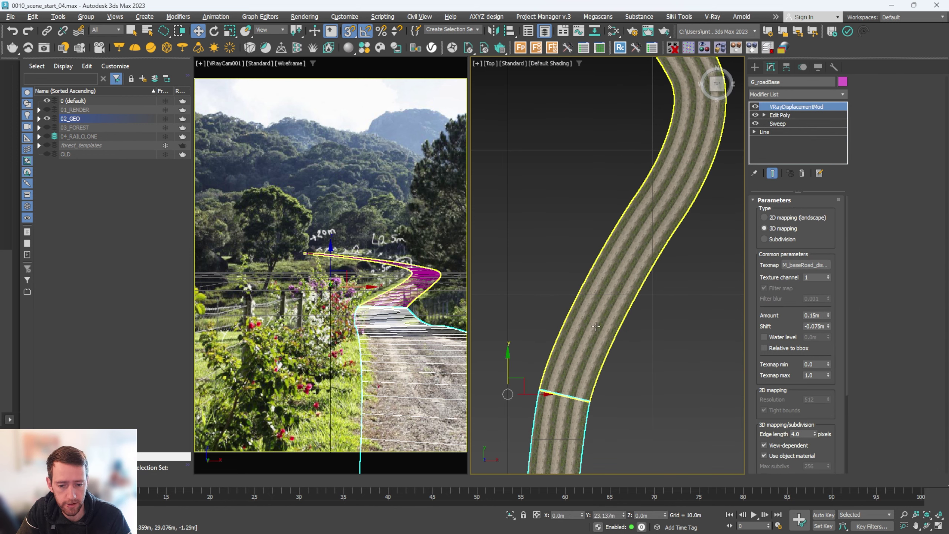
{"action": "left_click", "coordinate": [596, 327]}
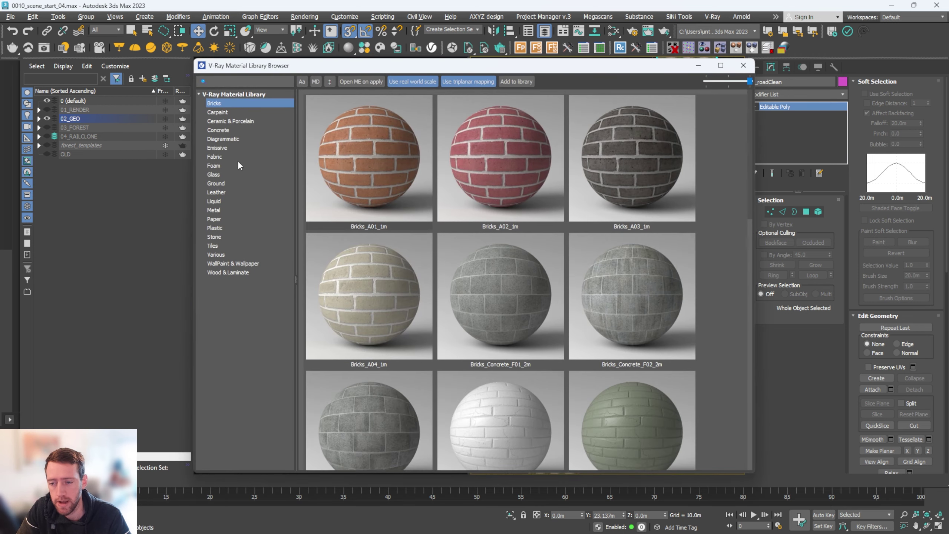
{"action": "left_click", "coordinate": [228, 130]}
{"action": "scroll", "coordinate": [395, 231], "scroll_direction": "down", "scroll_amount": 5}
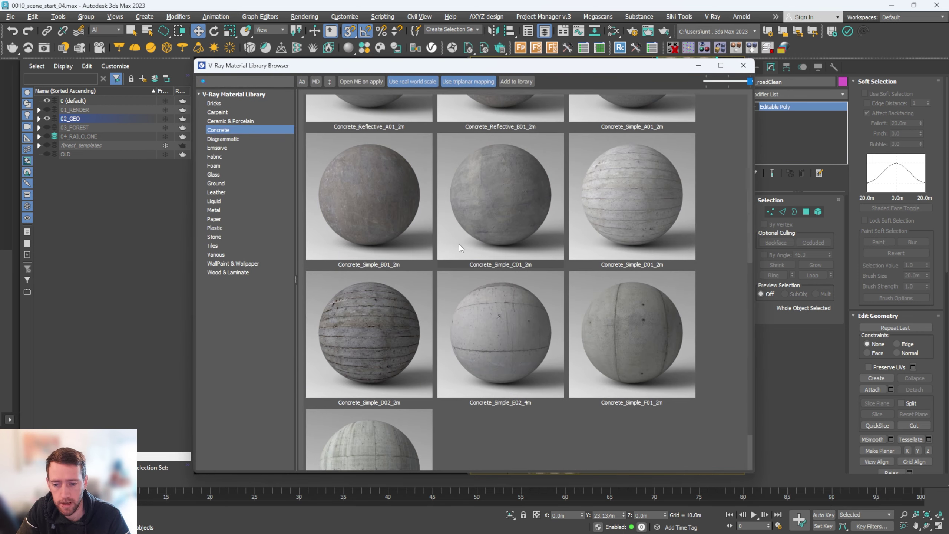
{"action": "scroll", "coordinate": [457, 243], "scroll_direction": "up", "scroll_amount": 5}
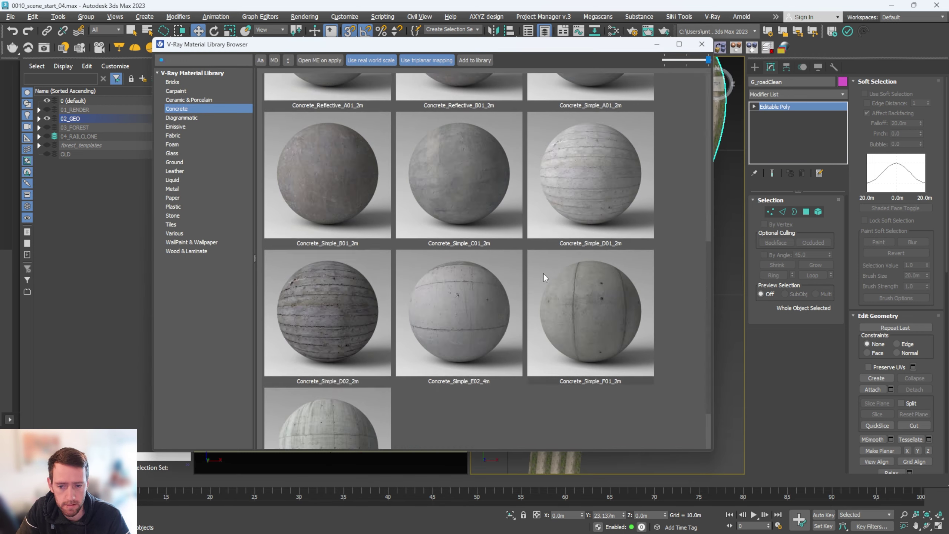
{"action": "scroll", "coordinate": [397, 264], "scroll_direction": "up", "scroll_amount": 5}
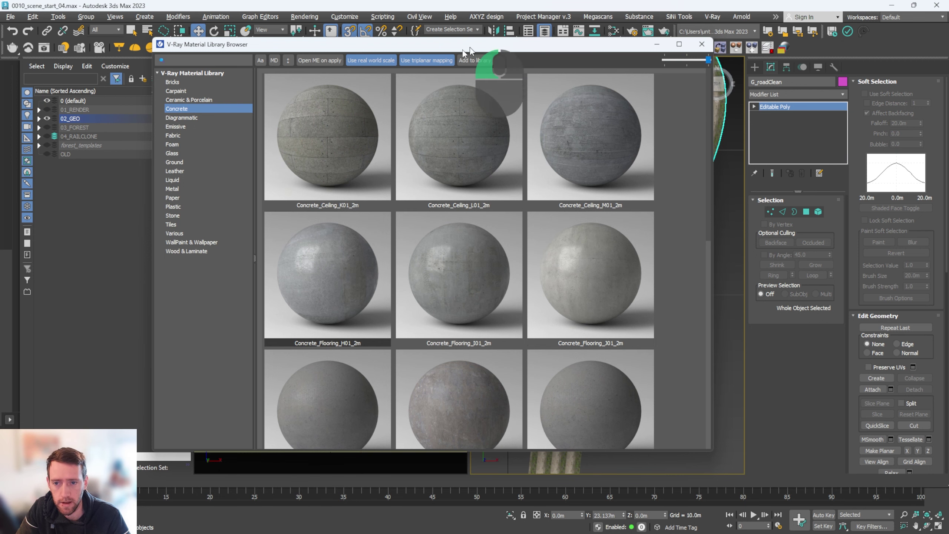
{"action": "left_click_drag", "start_coordinate": [478, 45], "coordinate": [322, 95]}
{"action": "left_click", "coordinate": [276, 111]}
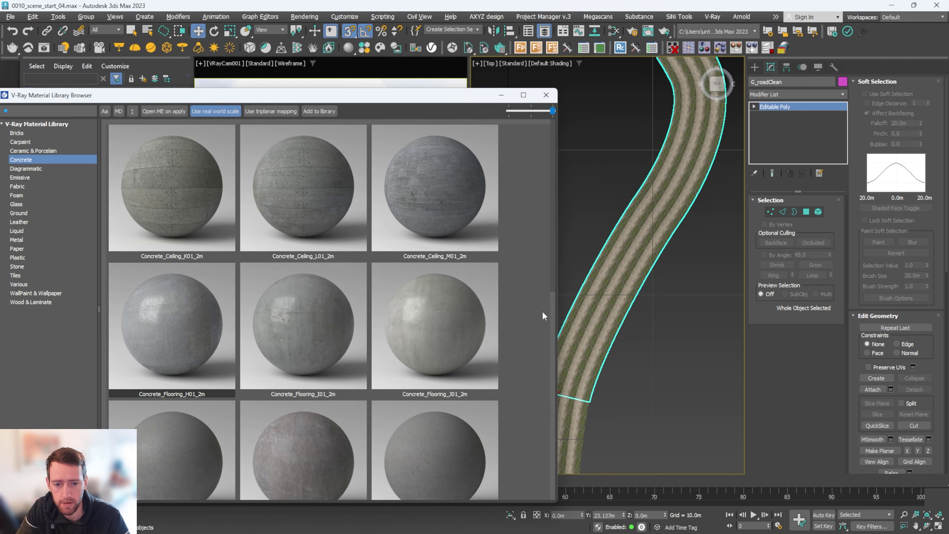
{"action": "left_click_drag", "start_coordinate": [188, 360], "coordinate": [630, 267]}
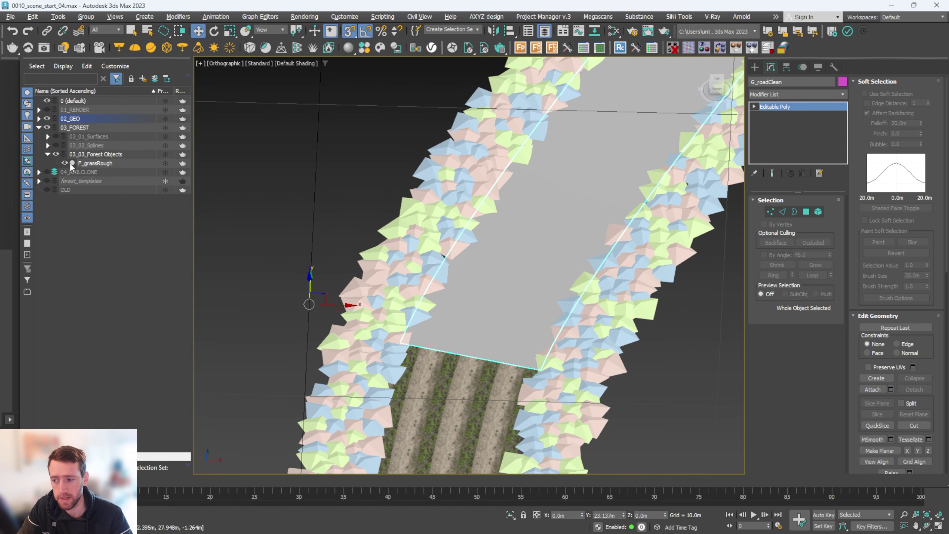
Clone the F_grassRough forest object as an independent copy named F_grassCut
{"action": "left_click", "coordinate": [99, 164]}
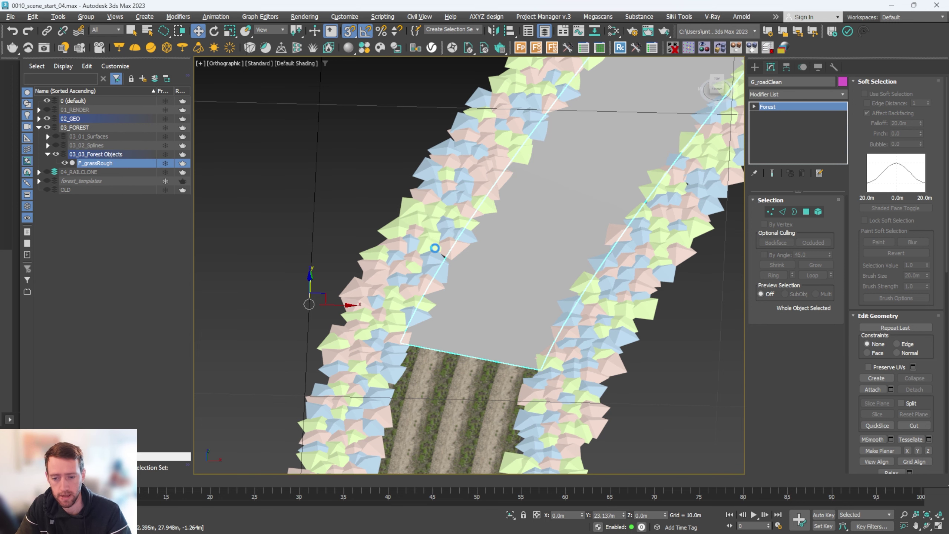
{"action": "scroll", "coordinate": [461, 213], "scroll_direction": "down", "scroll_amount": 3}
{"action": "middle_click_drag", "start_coordinate": [457, 223], "coordinate": [477, 244]}
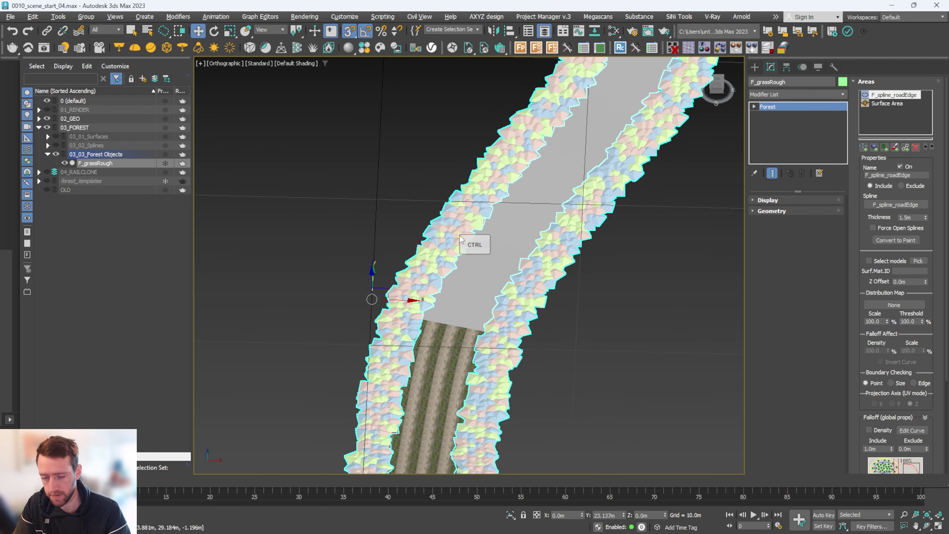
{"action": "key", "text": "ctrl+v"}
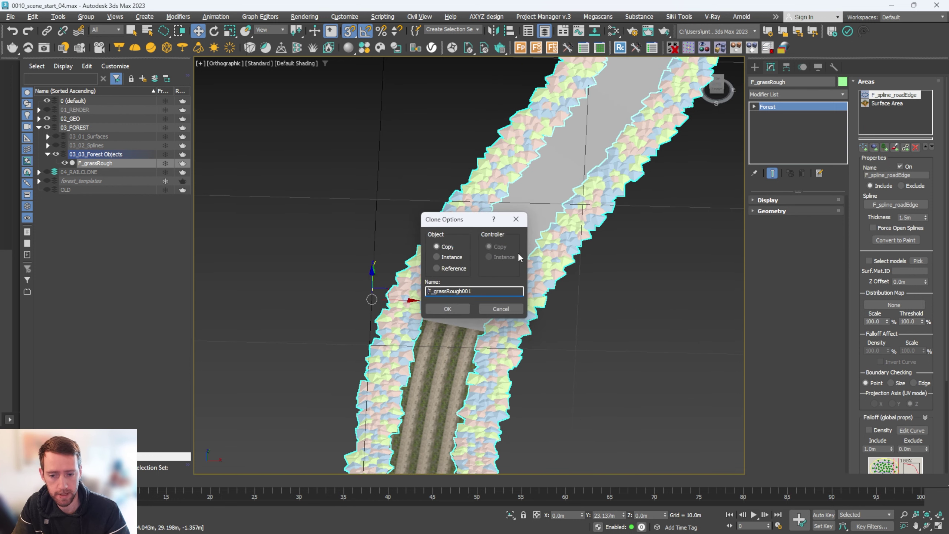
{"action": "double_click", "coordinate": [448, 293]}
{"action": "type", "text": "F_grassCut"}
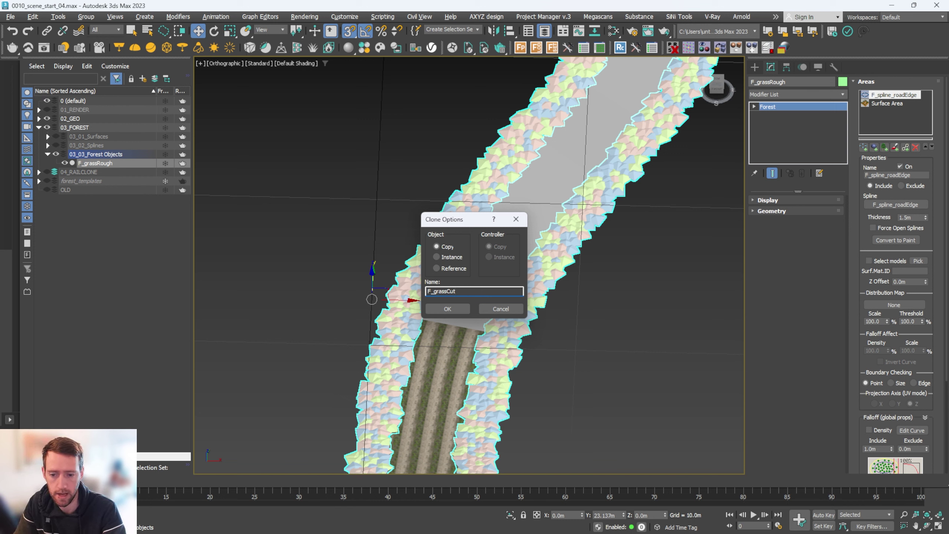
{"action": "key", "text": "Return"}
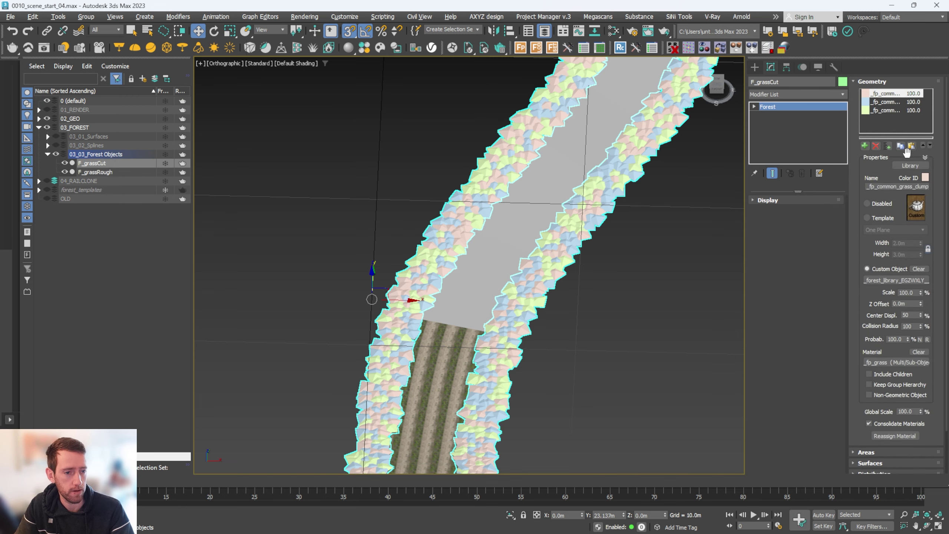
Load the Lawns preset Cut grass field 03 (large) from the Forest library into F_grassCut, rescaling the XRef objects to the system unit
{"action": "left_click", "coordinate": [910, 166]}
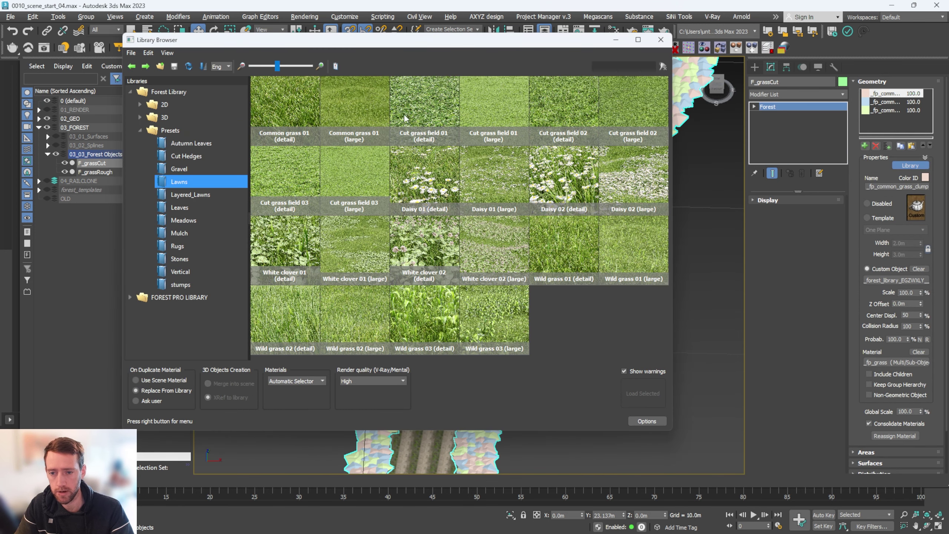
{"action": "left_click", "coordinate": [359, 185]}
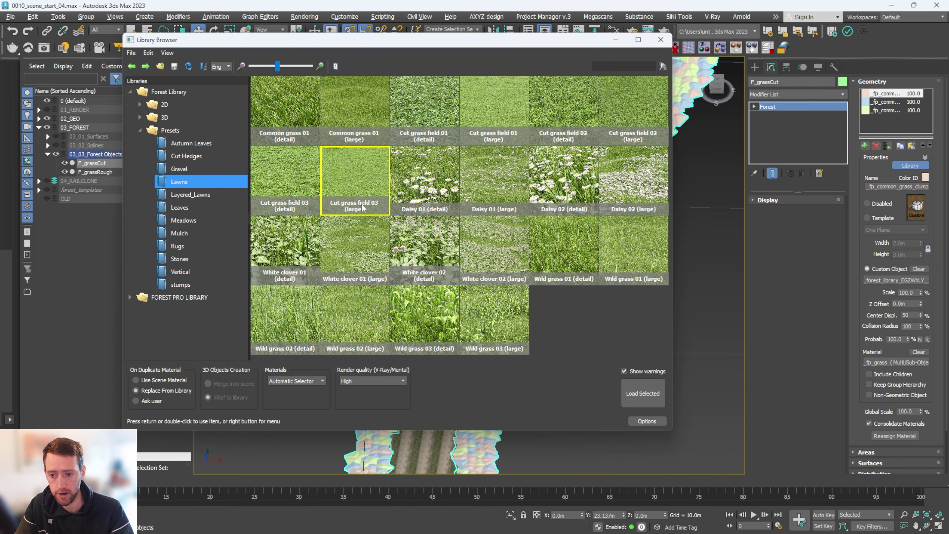
{"action": "double_click", "coordinate": [369, 182]}
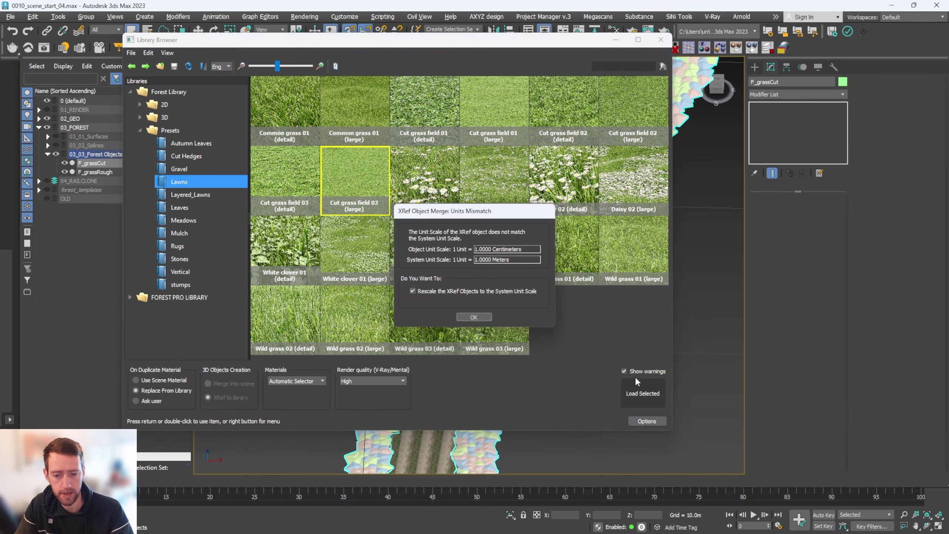
{"action": "left_click", "coordinate": [560, 294]}
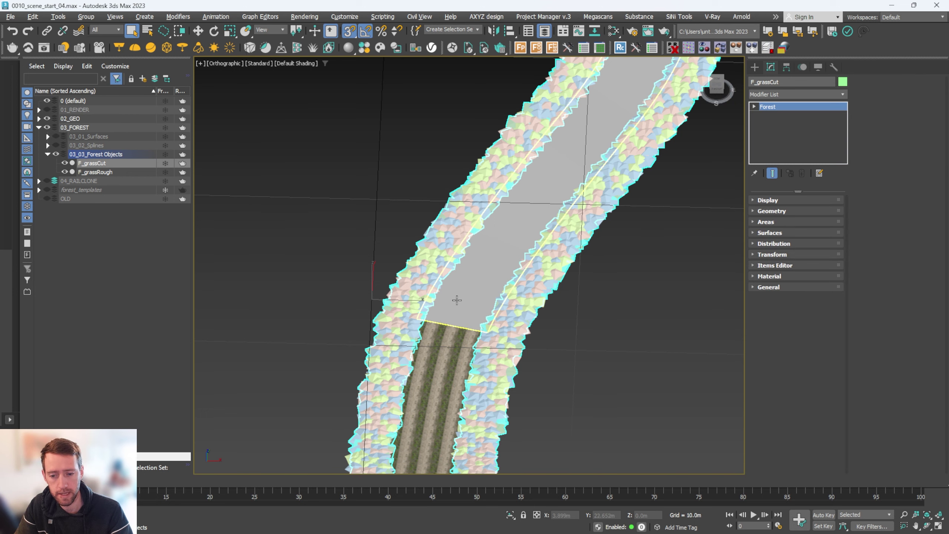
Add a spline area to F_grassCut that uses F_spline_exclude_grassCut around the lower rough road, and set it to Exclude
{"action": "scroll", "coordinate": [542, 281], "scroll_direction": "down", "scroll_amount": 5}
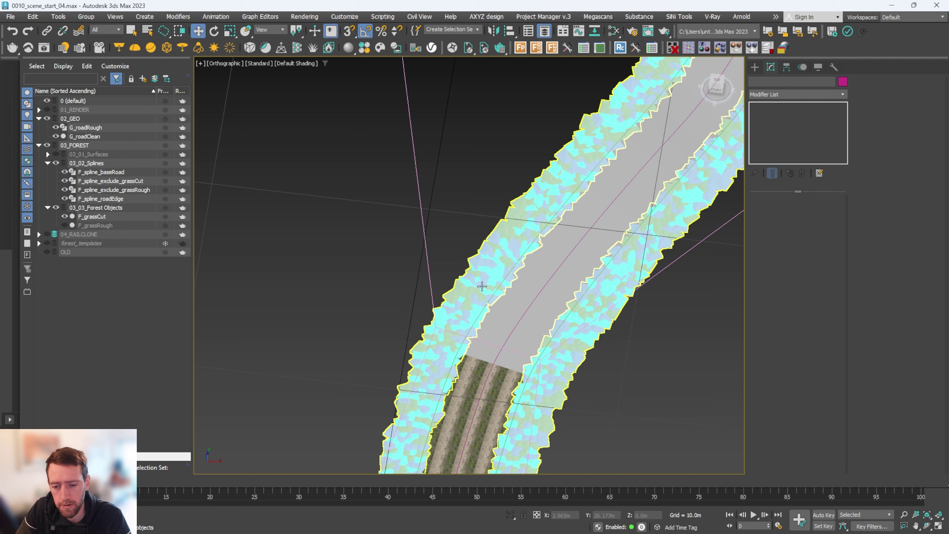
{"action": "scroll", "coordinate": [467, 310], "scroll_direction": "up", "scroll_amount": 3}
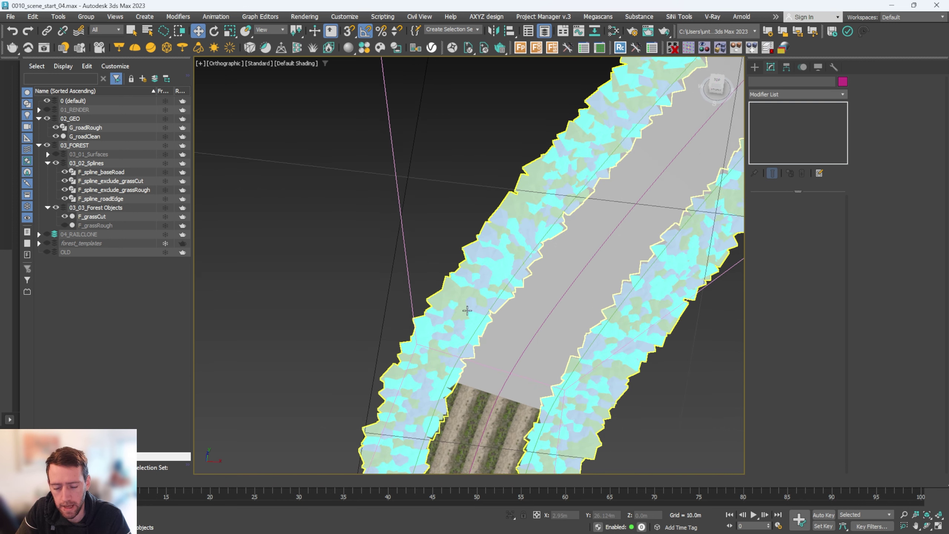
{"action": "left_click", "coordinate": [231, 228]}
{"action": "left_click", "coordinate": [103, 220]}
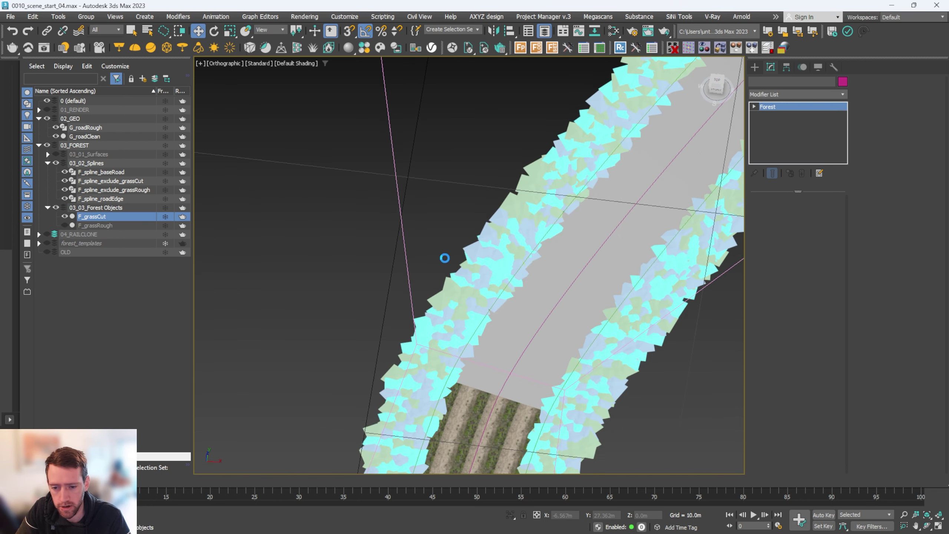
{"action": "scroll", "coordinate": [477, 300], "scroll_direction": "down", "scroll_amount": 2}
{"action": "scroll", "coordinate": [478, 300], "scroll_direction": "down", "scroll_amount": 5}
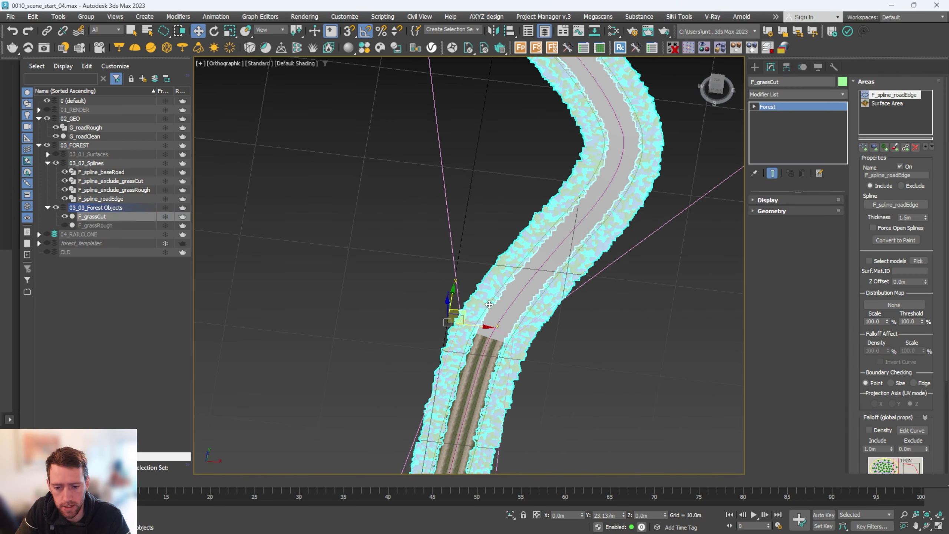
{"action": "middle_click_drag", "start_coordinate": [477, 300], "coordinate": [567, 258], "text": "alt"}
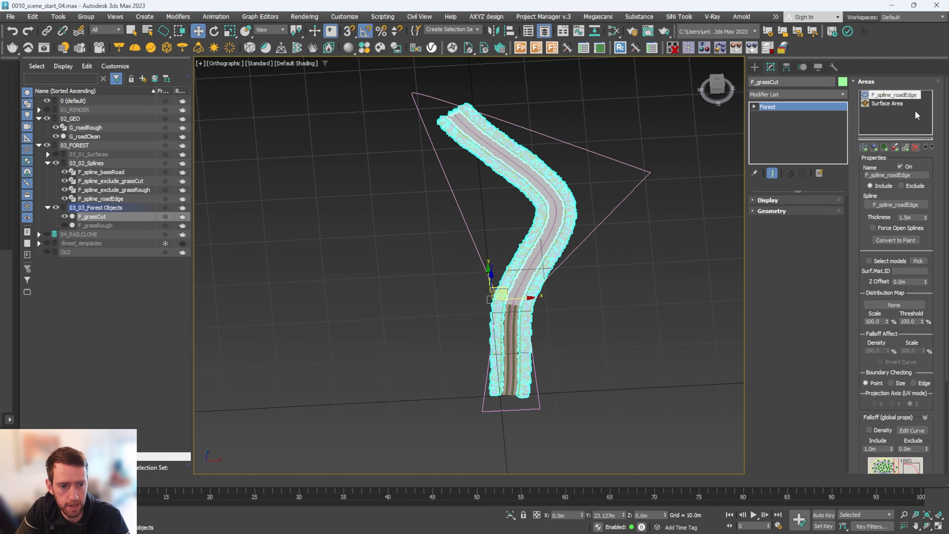
{"action": "left_click", "coordinate": [865, 146]}
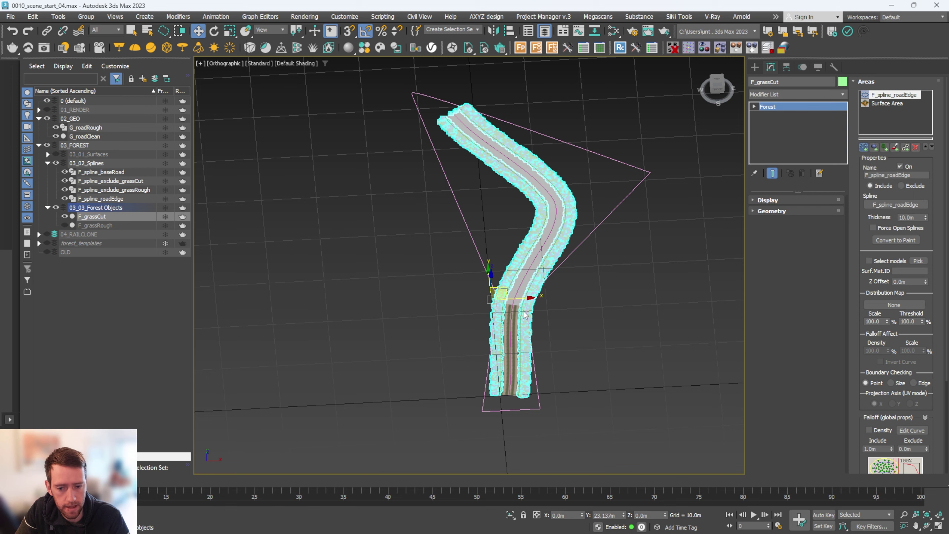
{"action": "scroll", "coordinate": [525, 315], "scroll_direction": "up", "scroll_amount": 4}
{"action": "key", "text": "w"}
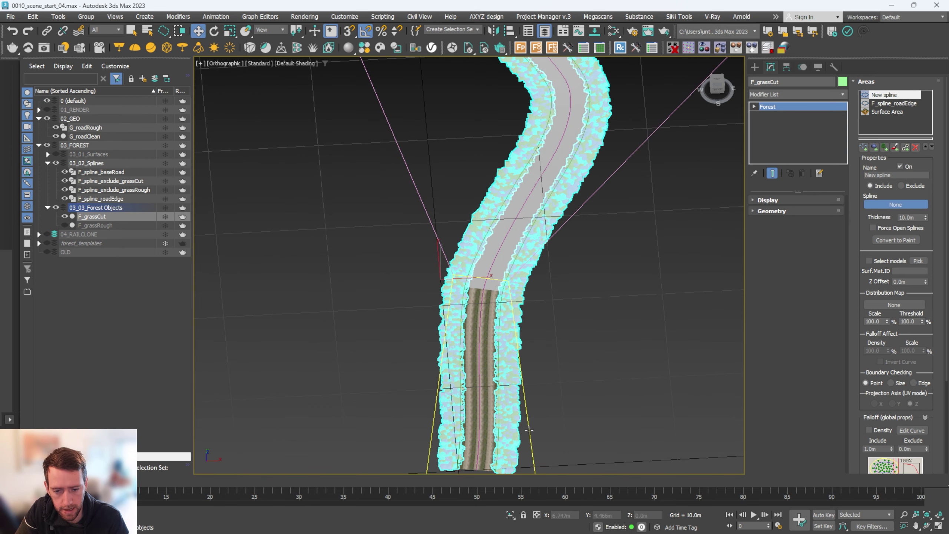
{"action": "left_click", "coordinate": [529, 428]}
{"action": "left_click", "coordinate": [901, 186]}
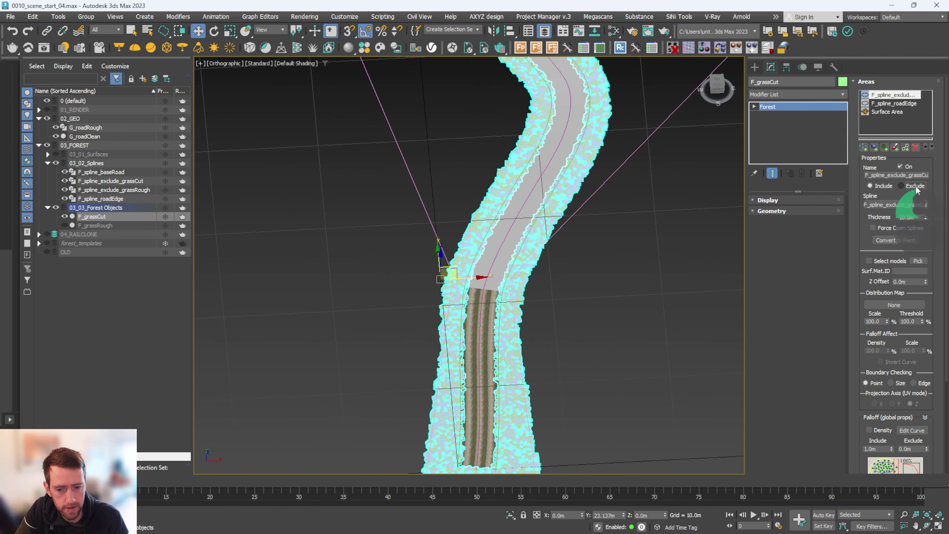
{"action": "middle_click_drag", "start_coordinate": [568, 300], "coordinate": [492, 276], "text": "alt"}
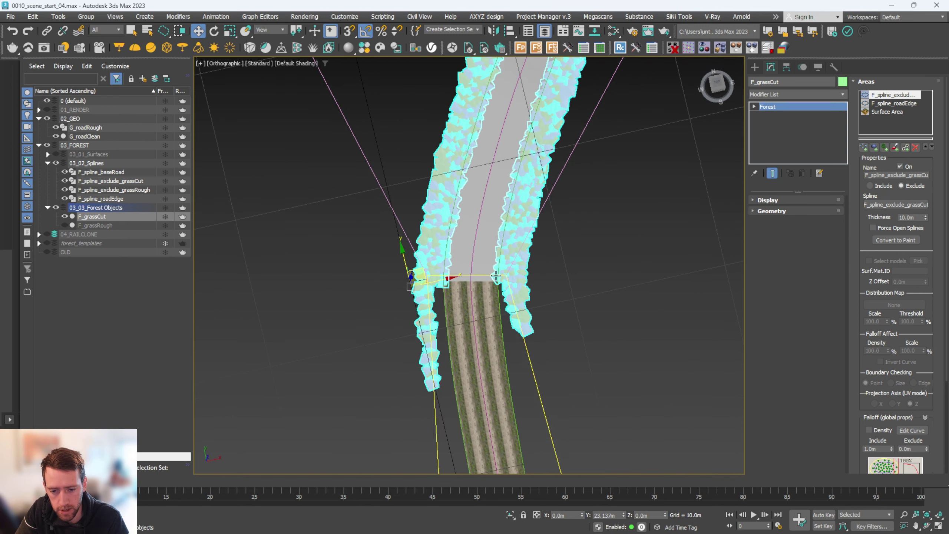
{"action": "scroll", "coordinate": [493, 275], "scroll_direction": "up", "scroll_amount": 5}
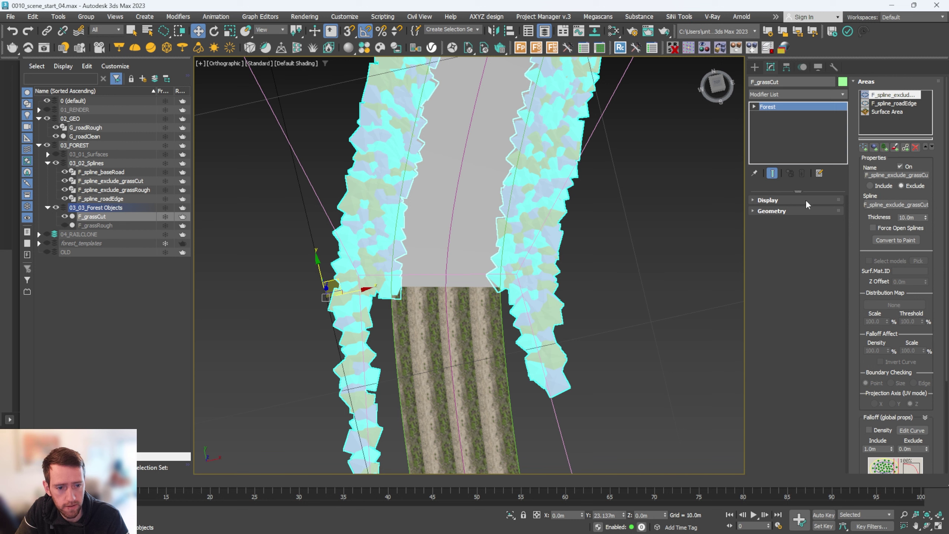
Set the thickness of F_grassCut's F_spline_roadEdge area to 0.25 m
{"action": "left_click", "coordinate": [896, 103]}
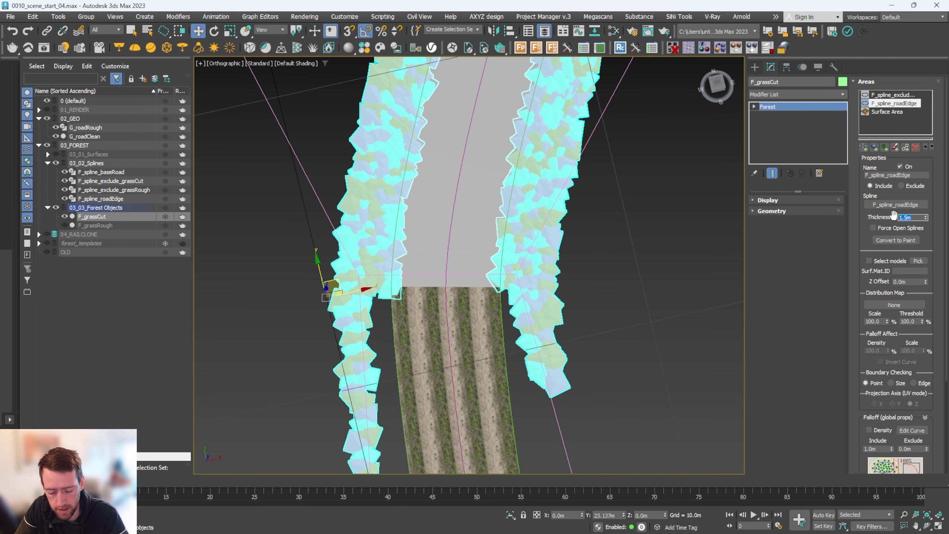
{"action": "type", "text": ".25"}
{"action": "key", "text": "Return"}
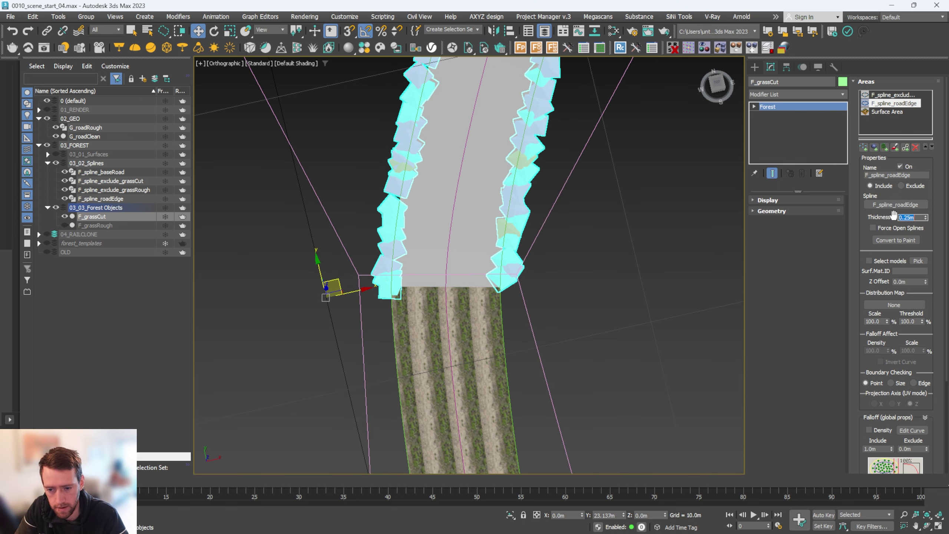
{"action": "scroll", "coordinate": [364, 233], "scroll_direction": "up", "scroll_amount": 3}
{"action": "scroll", "coordinate": [410, 237], "scroll_direction": "down", "scroll_amount": 5}
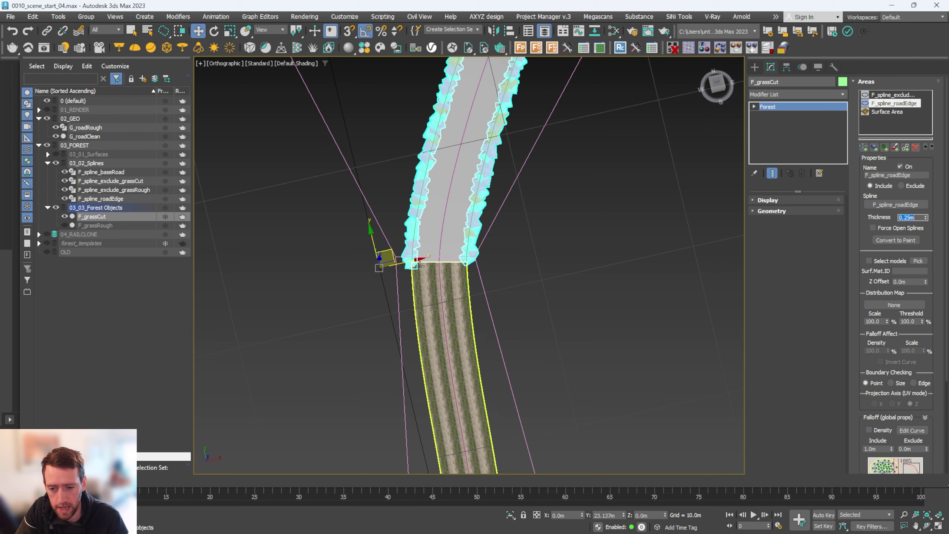
{"action": "scroll", "coordinate": [441, 240], "scroll_direction": "up", "scroll_amount": 2}
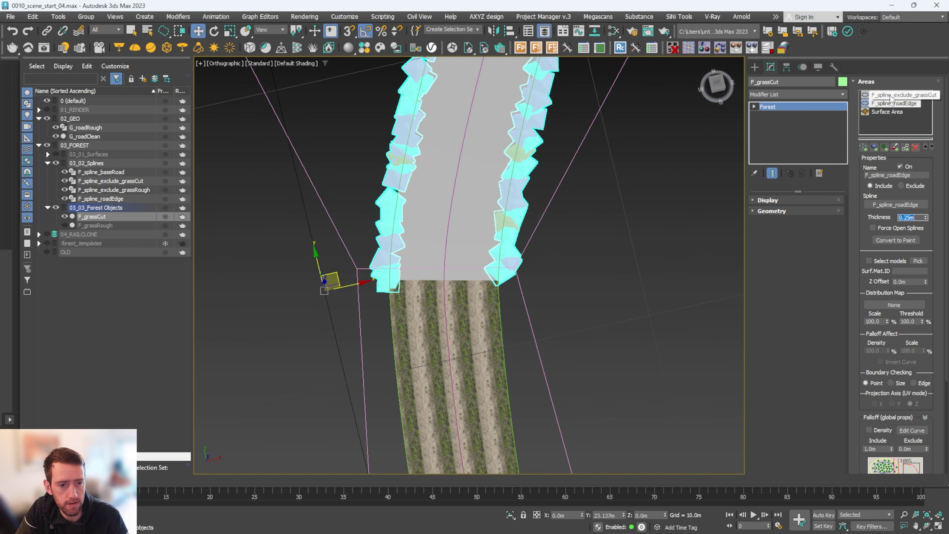
{"action": "scroll", "coordinate": [404, 188], "scroll_direction": "down", "scroll_amount": 3}
{"action": "scroll", "coordinate": [429, 169], "scroll_direction": "up", "scroll_amount": 3}
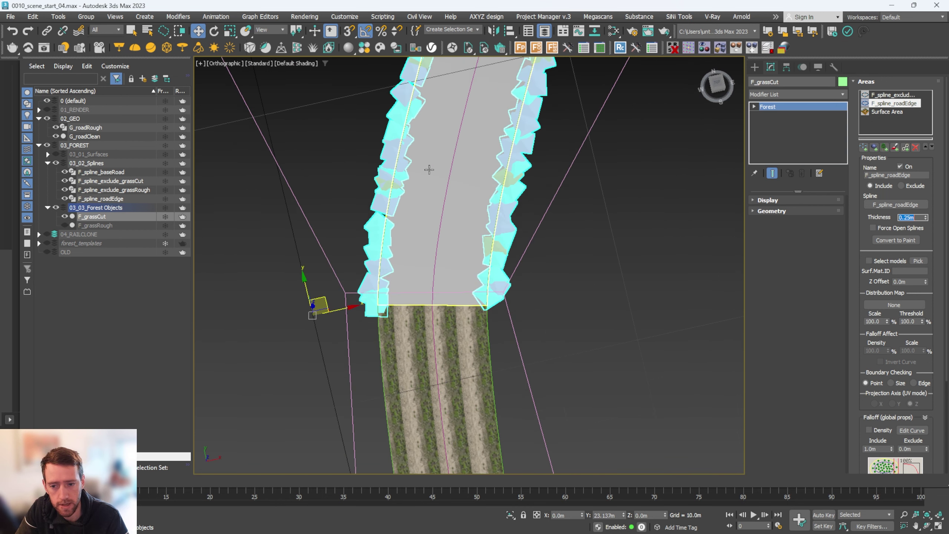
Add the road's centre spline F_spline_baseRoad as an include area of F_grassCut and move it below the grassCut exclude area
{"action": "left_click", "coordinate": [446, 182]}
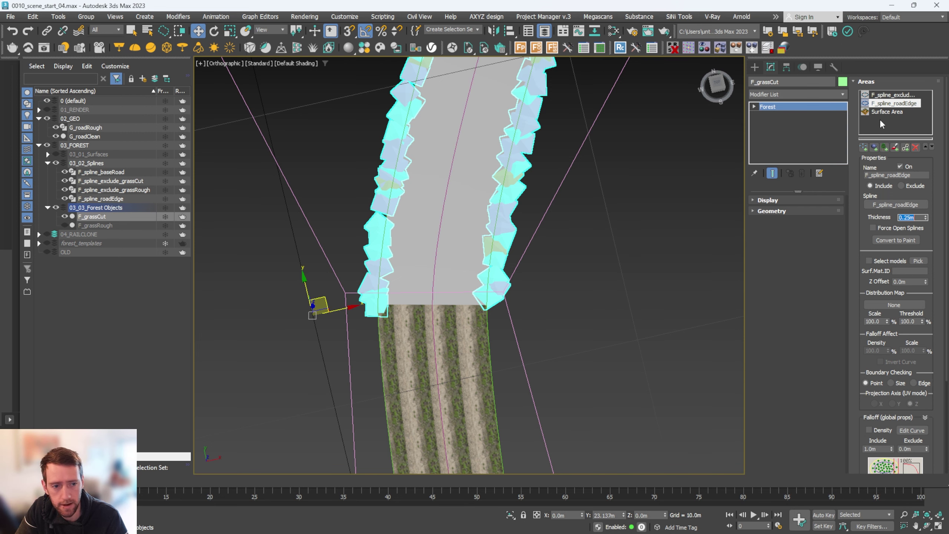
{"action": "left_click", "coordinate": [451, 178]}
{"action": "scroll", "coordinate": [454, 179], "scroll_direction": "down", "scroll_amount": 3}
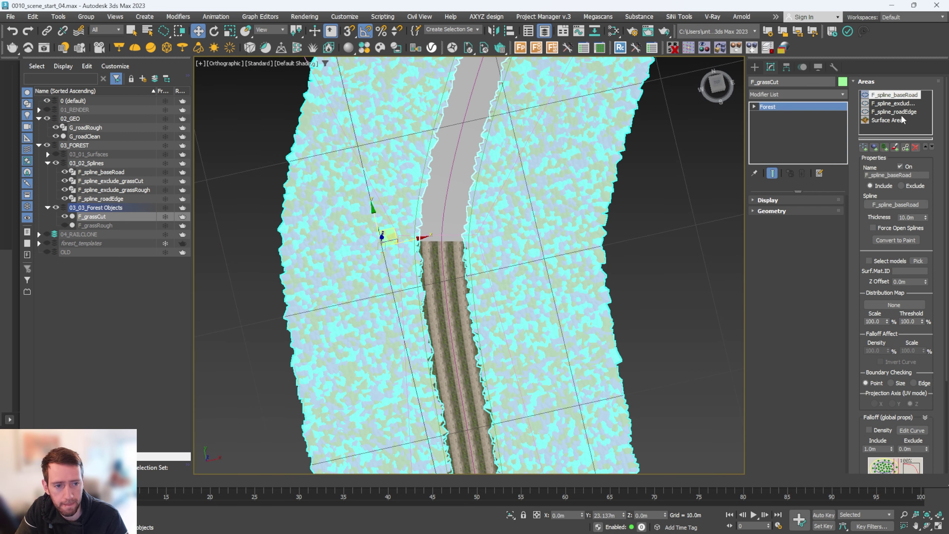
{"action": "left_click", "coordinate": [931, 147]}
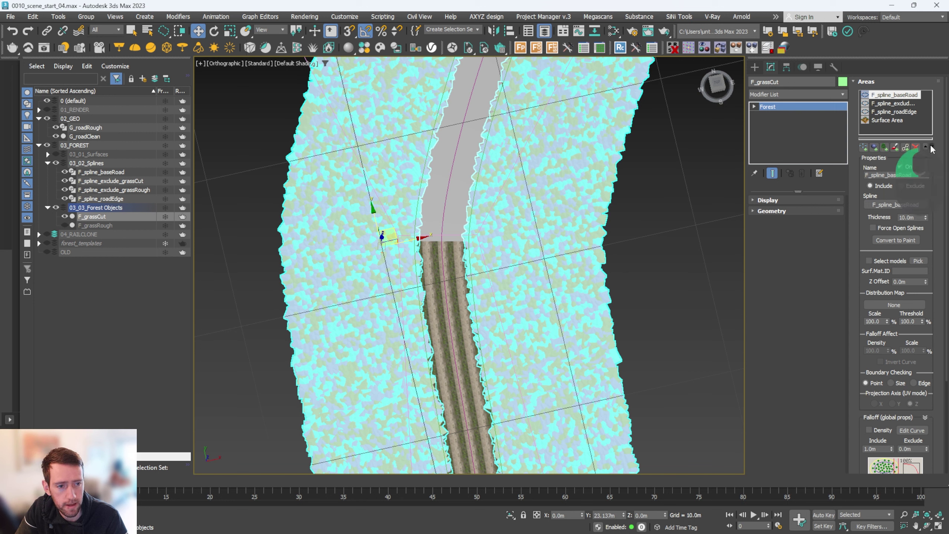
{"action": "left_click_drag", "start_coordinate": [899, 96], "coordinate": [901, 100]}
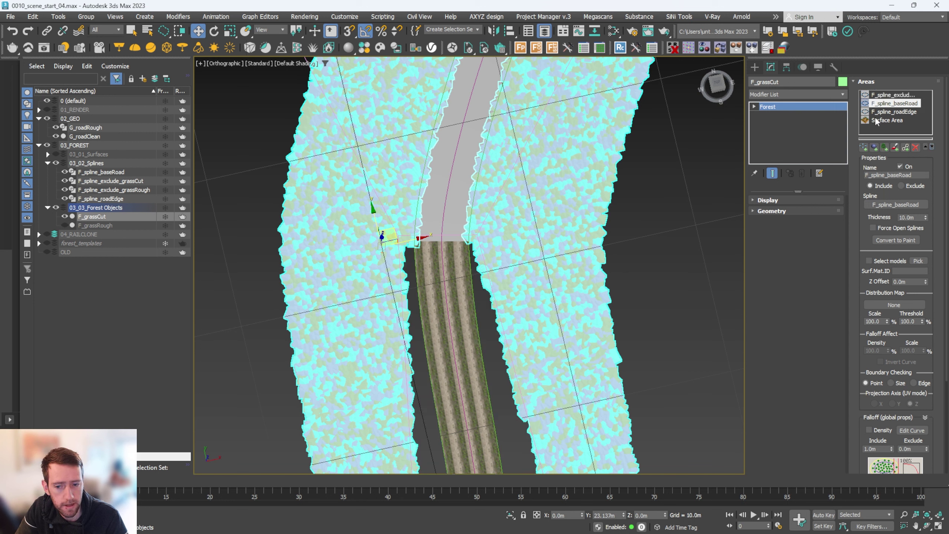
Set the thickness of the F_spline_baseRoad area to 0.25 m
{"action": "double_click", "coordinate": [921, 217]}
{"action": "type", "text": ".25"}
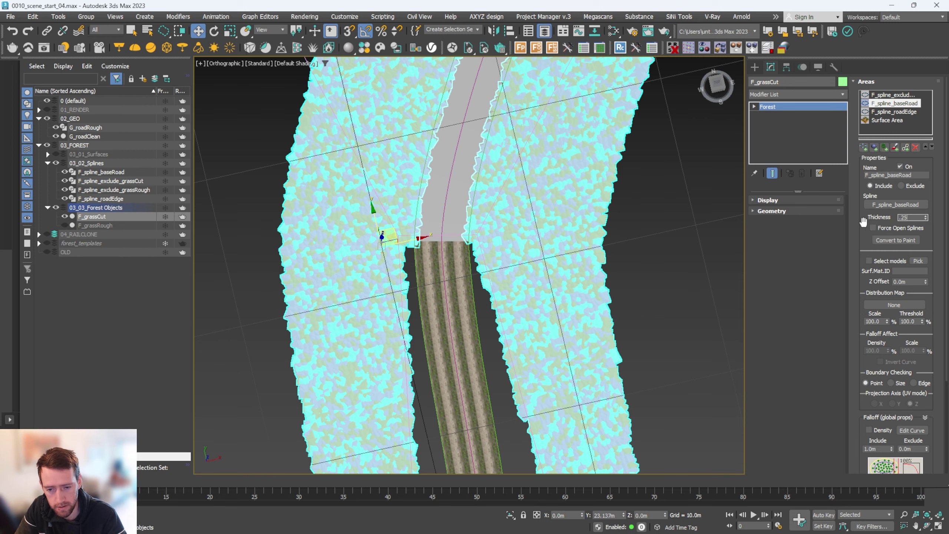
{"action": "key", "text": "Return"}
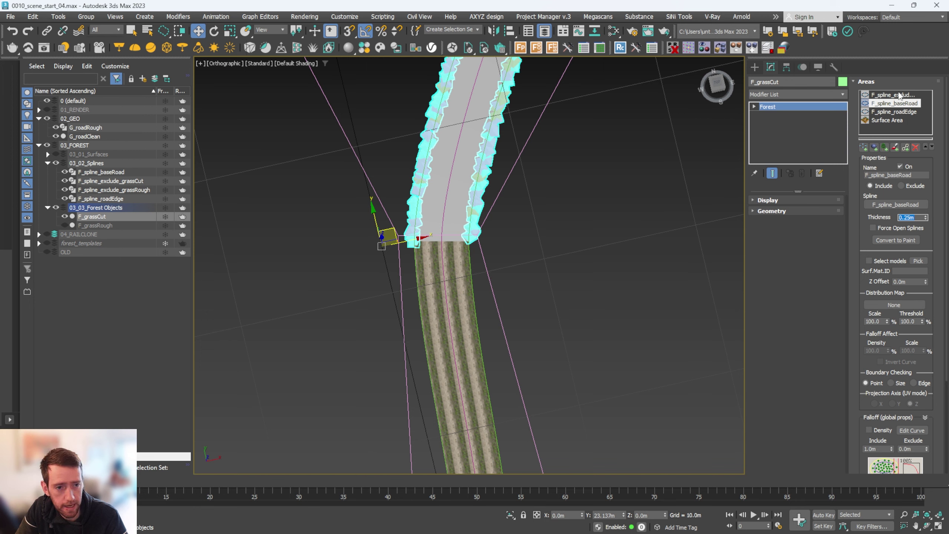
Add G_roadRough and G_roadClean to F_grassCut's distribution surfaces alongside F_surface_main
{"action": "left_click", "coordinate": [888, 80]}
{"action": "scroll", "coordinate": [448, 214], "scroll_direction": "up", "scroll_amount": 1}
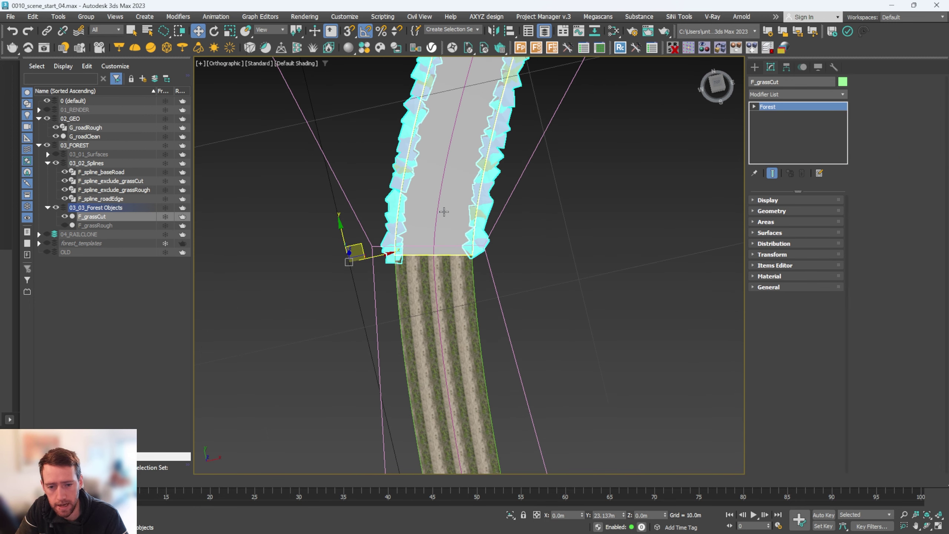
{"action": "scroll", "coordinate": [444, 211], "scroll_direction": "down", "scroll_amount": 2}
{"action": "left_click", "coordinate": [784, 233]}
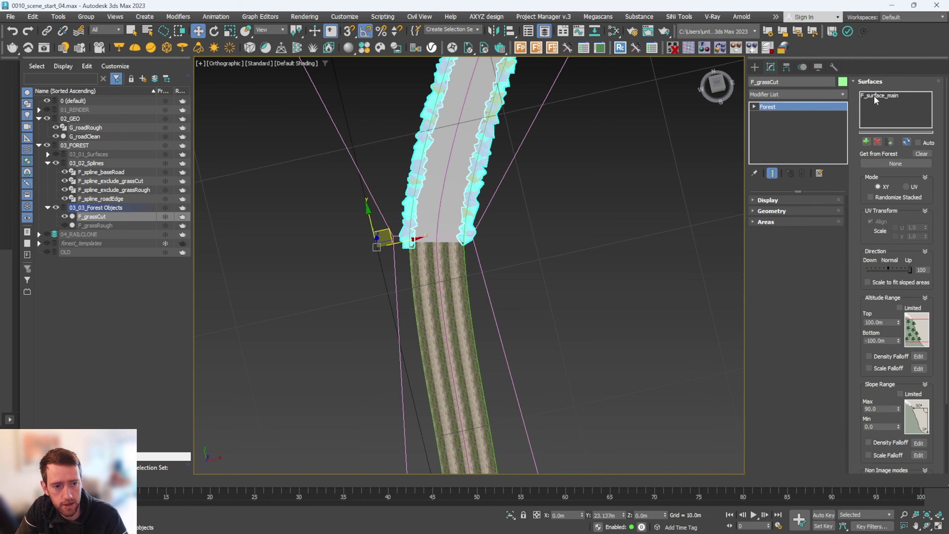
{"action": "scroll", "coordinate": [434, 164], "scroll_direction": "down", "scroll_amount": 2}
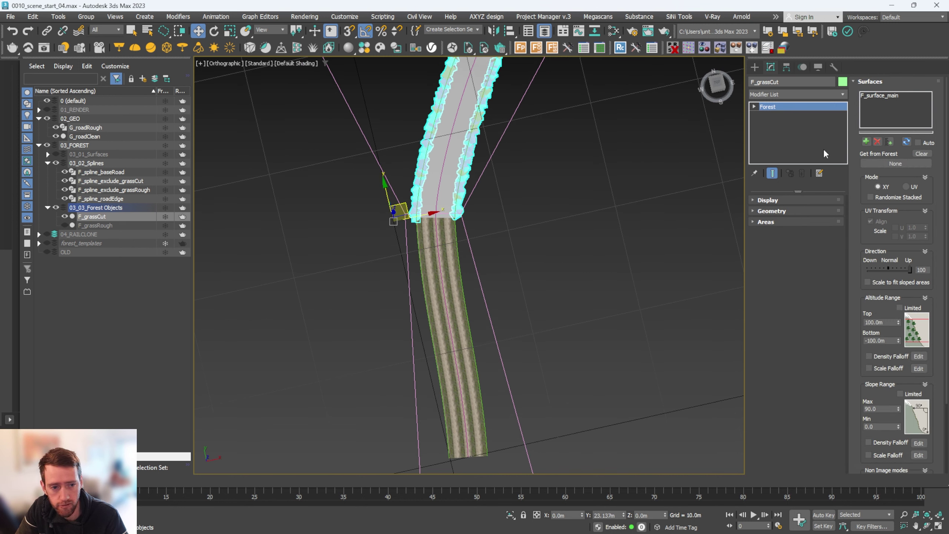
{"action": "left_click", "coordinate": [866, 141]}
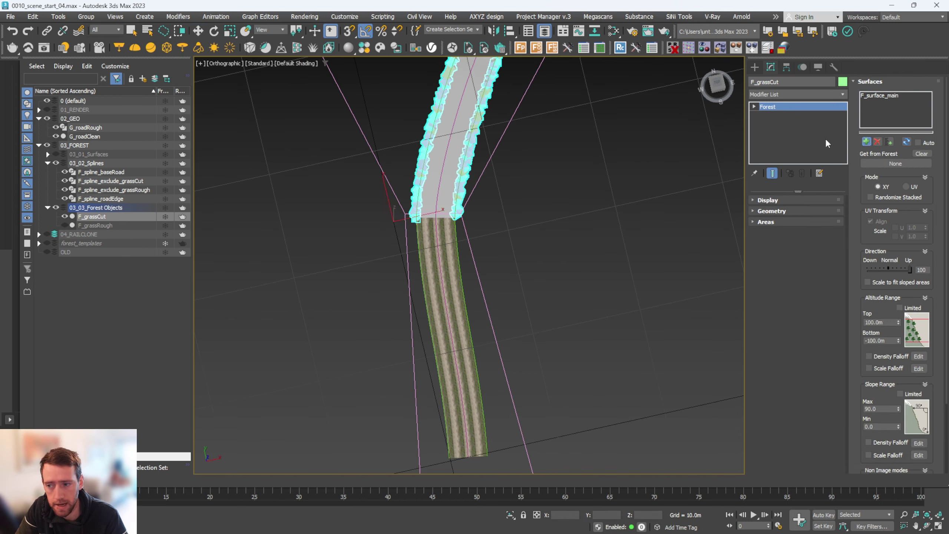
{"action": "left_click", "coordinate": [95, 128]}
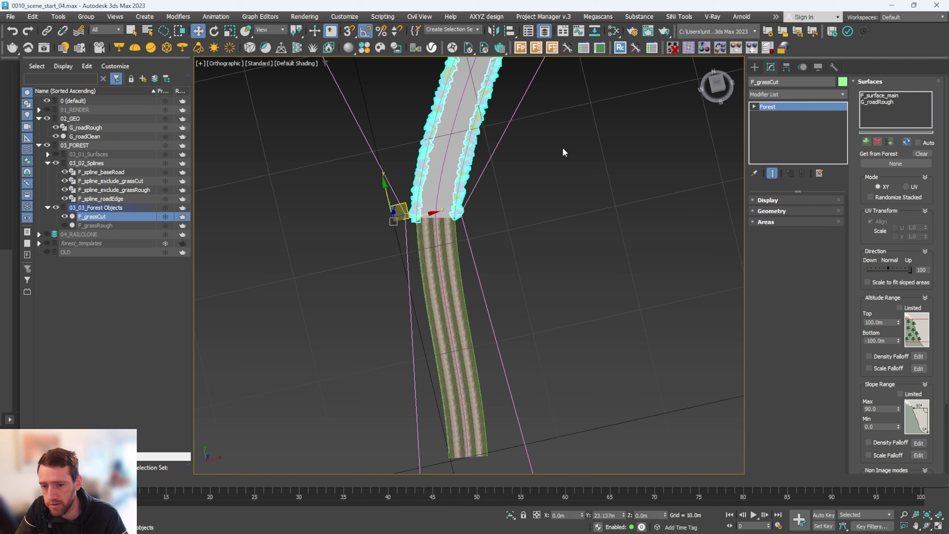
{"action": "left_click", "coordinate": [865, 142]}
{"action": "left_click", "coordinate": [85, 137]}
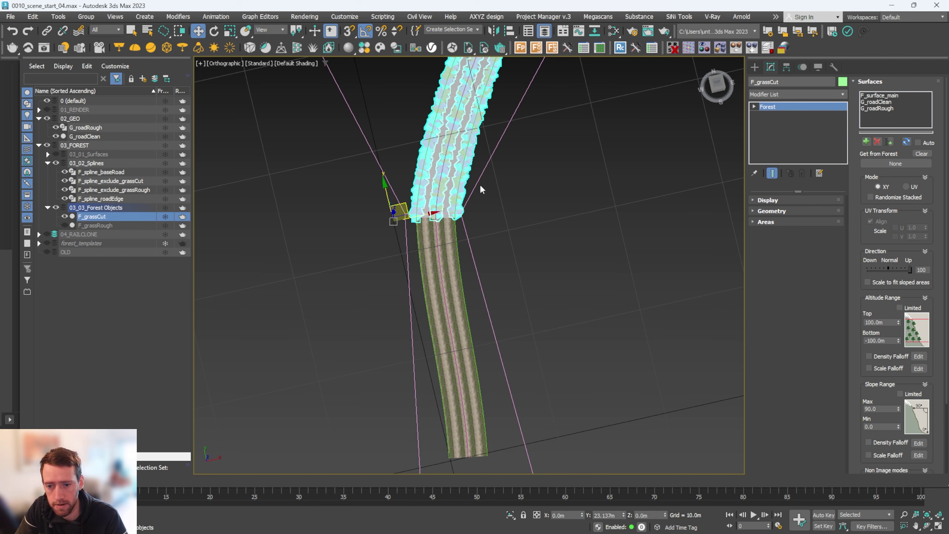
{"action": "scroll", "coordinate": [390, 209], "scroll_direction": "up", "scroll_amount": 2}
{"action": "scroll", "coordinate": [432, 234], "scroll_direction": "up", "scroll_amount": 2}
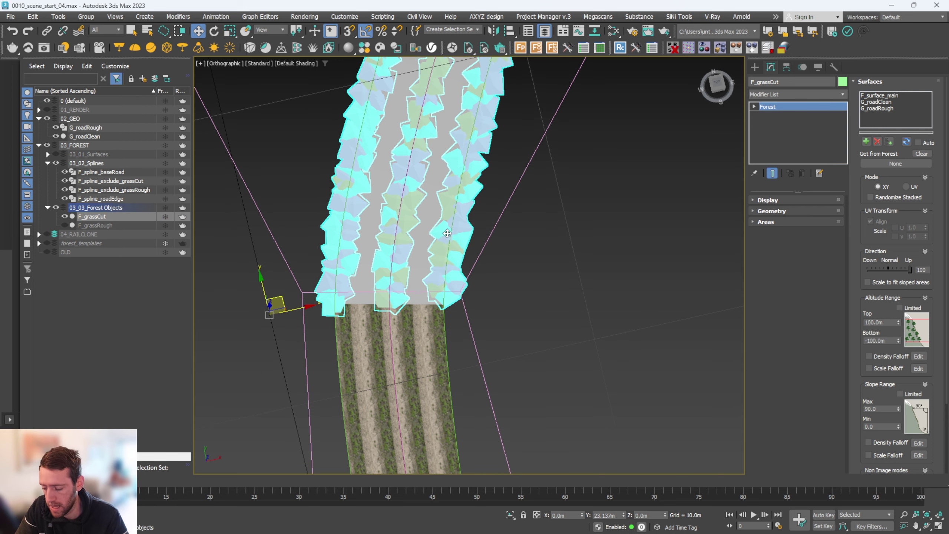
Render the VRayCam001 view and examine the grass strips along the road's edges and centre
{"action": "key", "text": "alt+w"}
{"action": "left_click", "coordinate": [323, 184]}
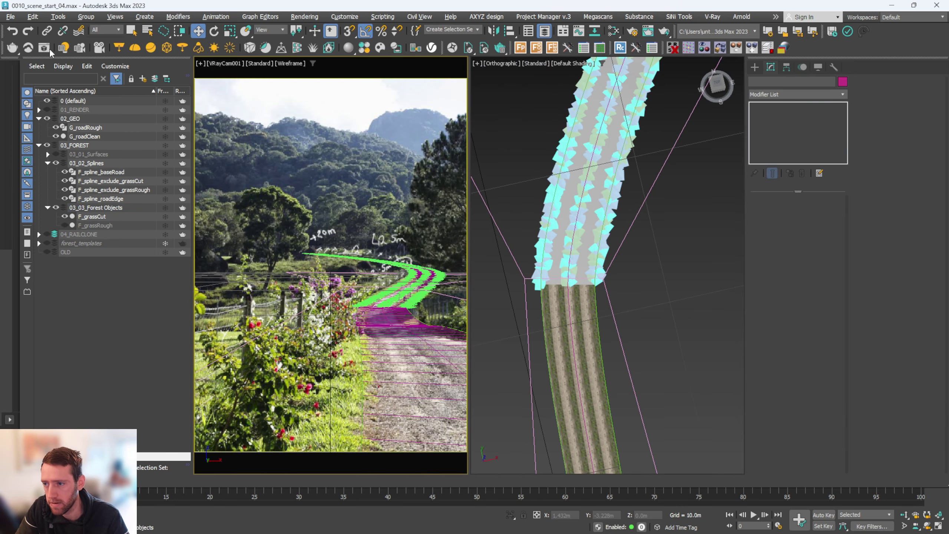
{"action": "left_click", "coordinate": [49, 50]}
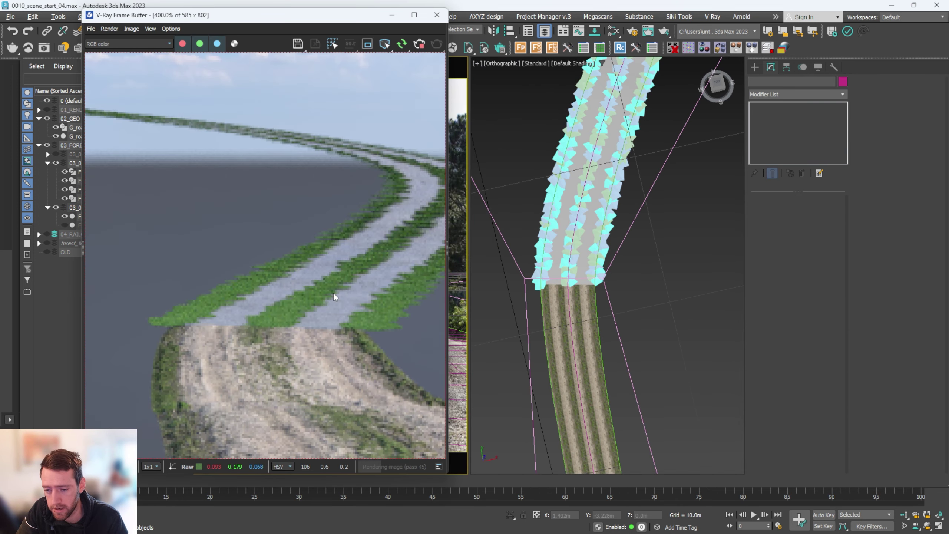
{"action": "scroll", "coordinate": [312, 316], "scroll_direction": "down", "scroll_amount": 2}
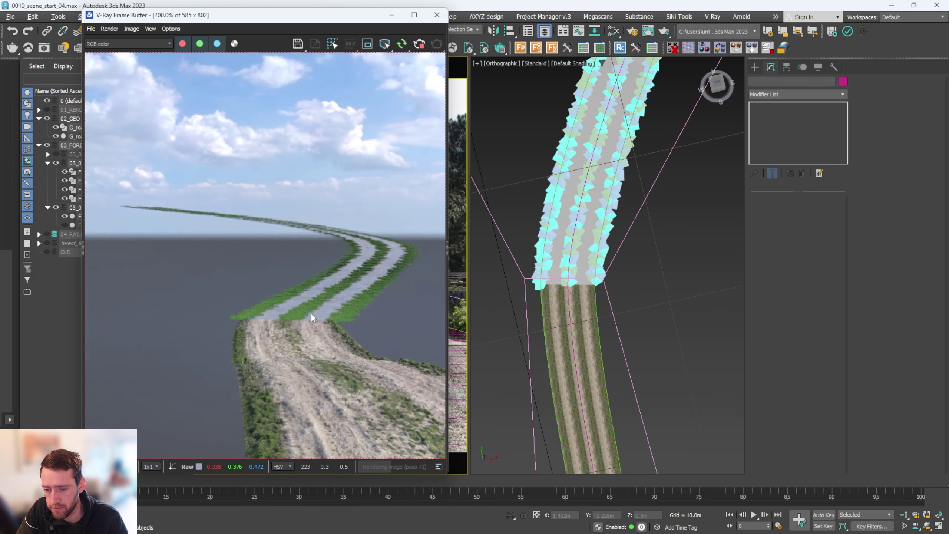
{"action": "scroll", "coordinate": [304, 308], "scroll_direction": "up", "scroll_amount": 1}
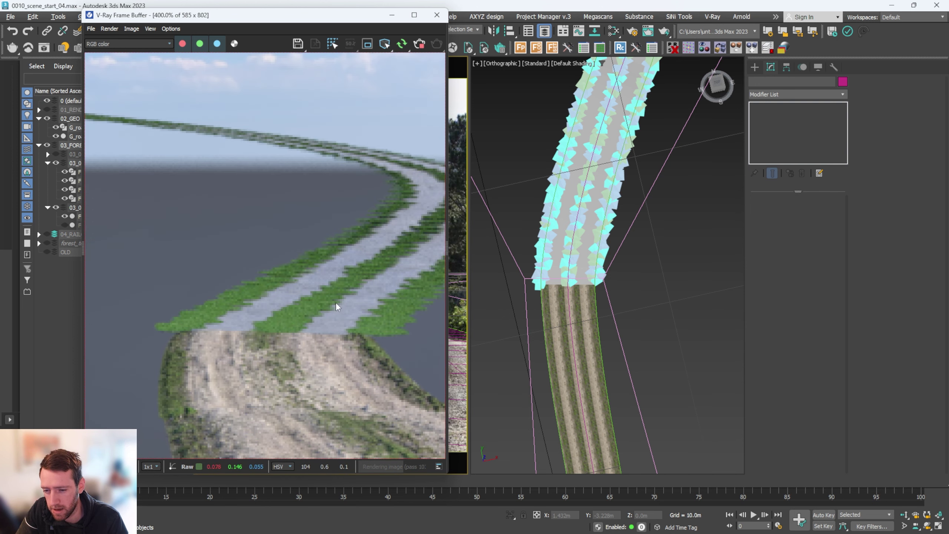
{"action": "scroll", "coordinate": [384, 272], "scroll_direction": "down", "scroll_amount": 1}
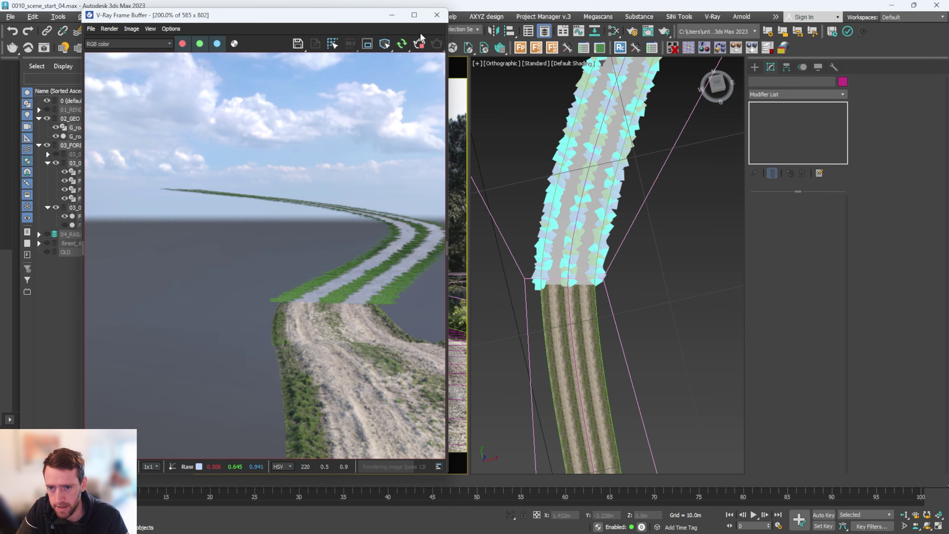
{"action": "left_click", "coordinate": [437, 15]}
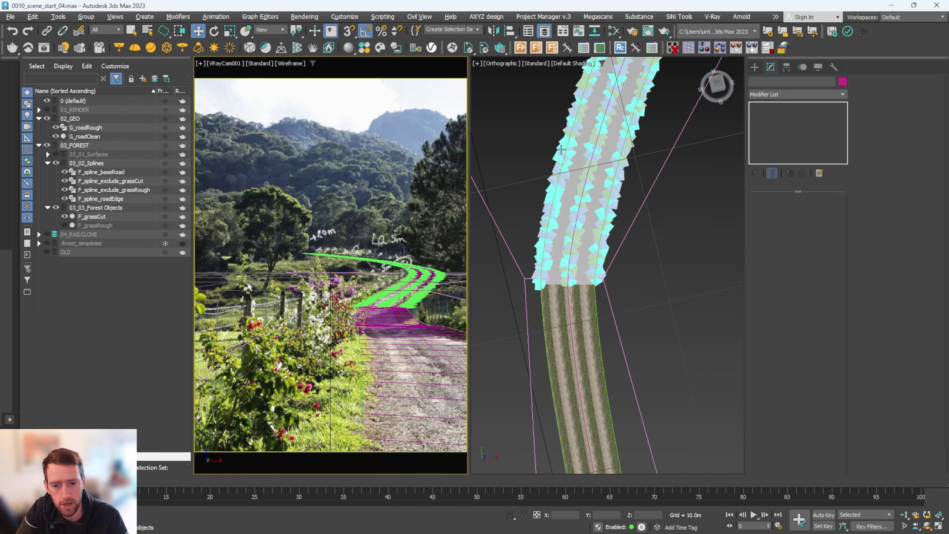
Set boundary checking to Edge for F_grassCut's F_spline_roadEdge and F_spline_baseRoad areas
{"action": "left_click", "coordinate": [561, 149]}
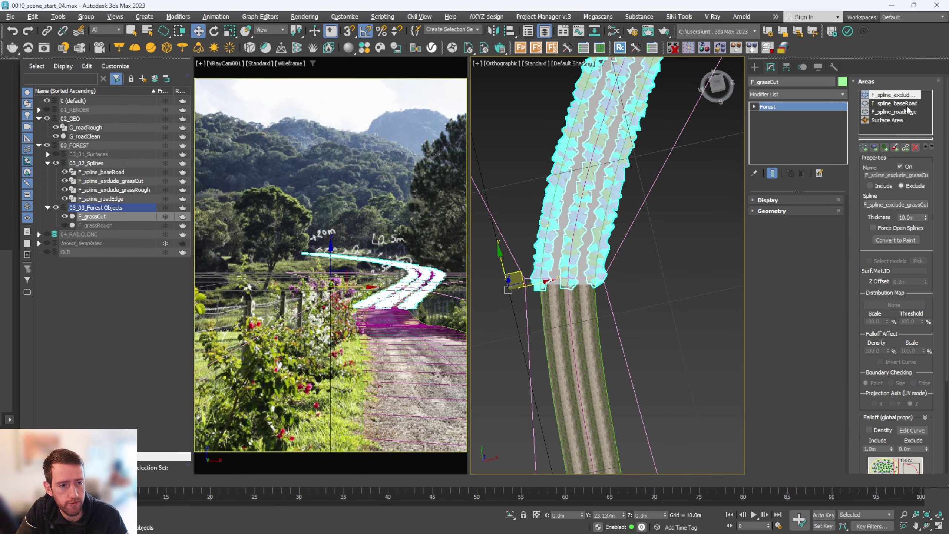
{"action": "left_click", "coordinate": [904, 112]}
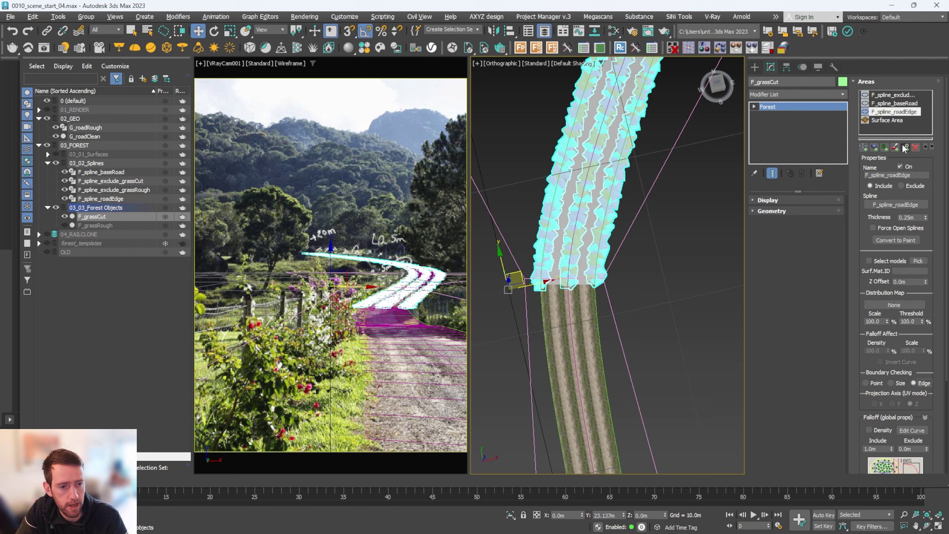
{"action": "left_click", "coordinate": [910, 104]}
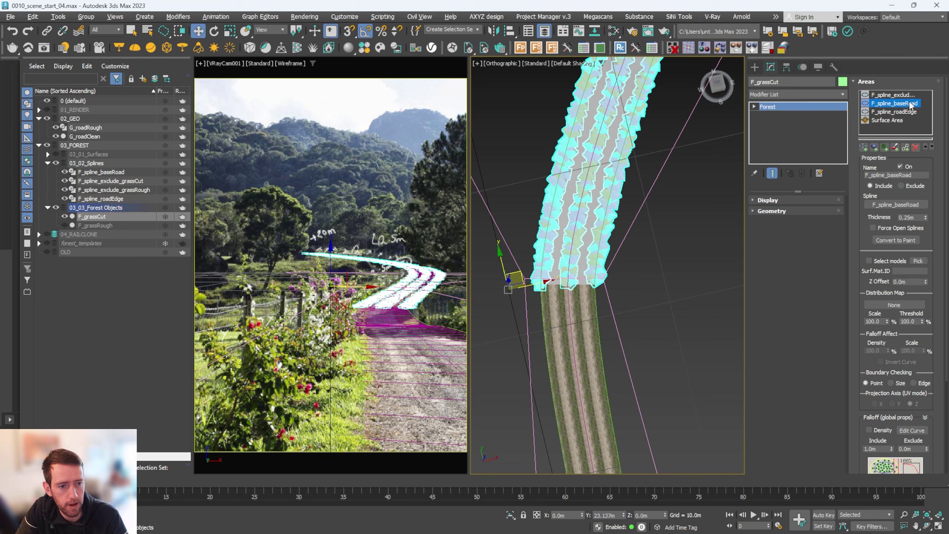
{"action": "left_click", "coordinate": [914, 382]}
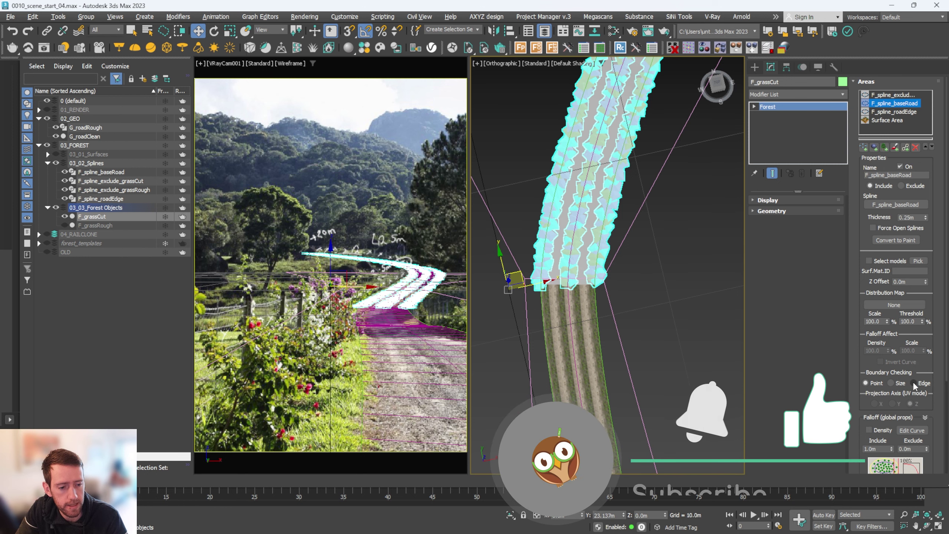
Render the camera view again to check how the grass strips are trimmed along the road
{"action": "left_click", "coordinate": [359, 188]}
{"action": "left_click", "coordinate": [43, 48]}
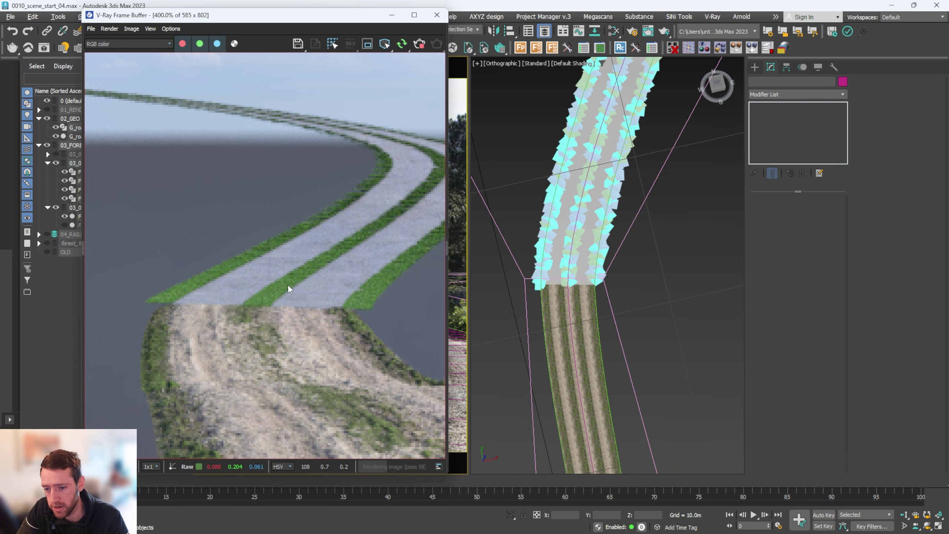
{"action": "scroll", "coordinate": [284, 296], "scroll_direction": "down", "scroll_amount": 2}
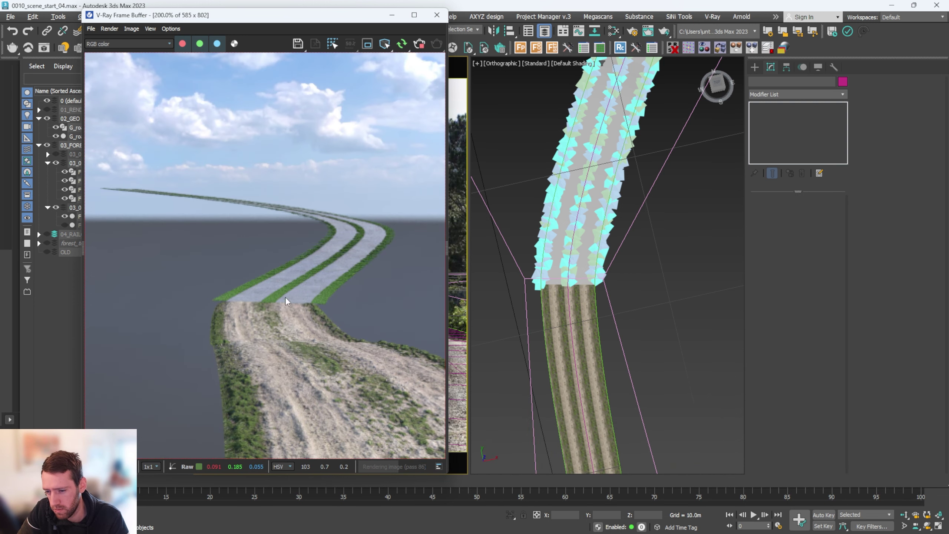
{"action": "scroll", "coordinate": [274, 300], "scroll_direction": "up", "scroll_amount": 1}
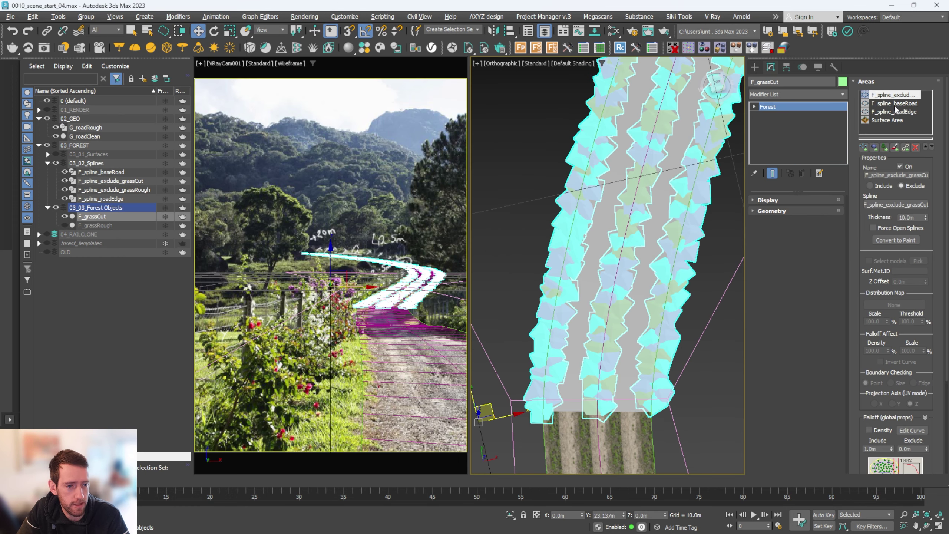
Set the thickness of the F_spline_baseRoad area to 0.4 m
{"action": "left_click", "coordinate": [895, 103]}
{"action": "left_click", "coordinate": [908, 217]}
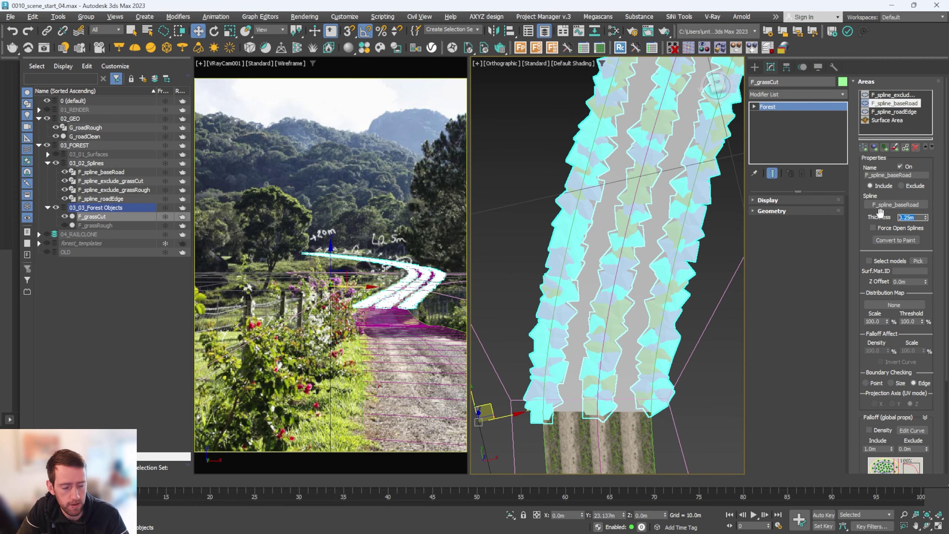
{"action": "type", "text": "0.4"}
{"action": "key", "text": "Return"}
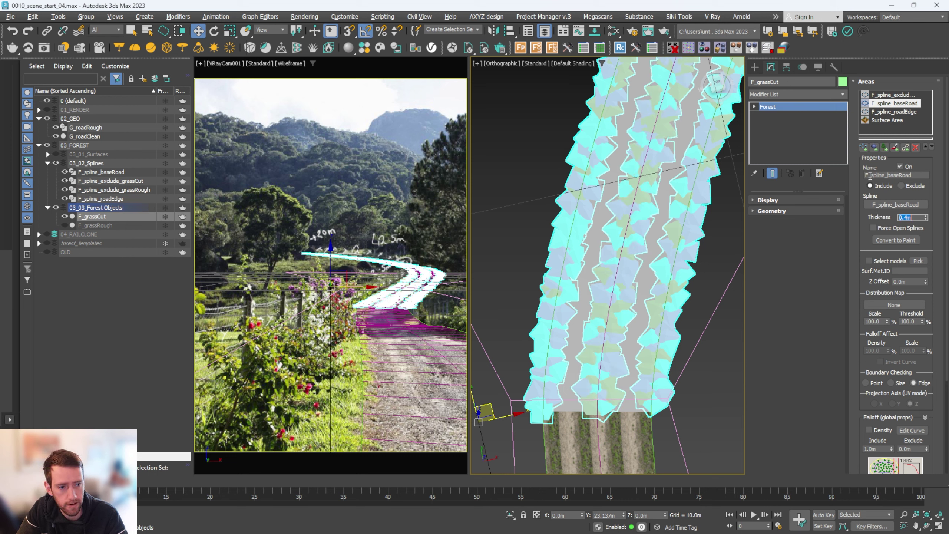
Set the thickness of the F_spline_roadEdge area to 0.35 m
{"action": "left_click", "coordinate": [899, 112]}
{"action": "left_click", "coordinate": [917, 217]}
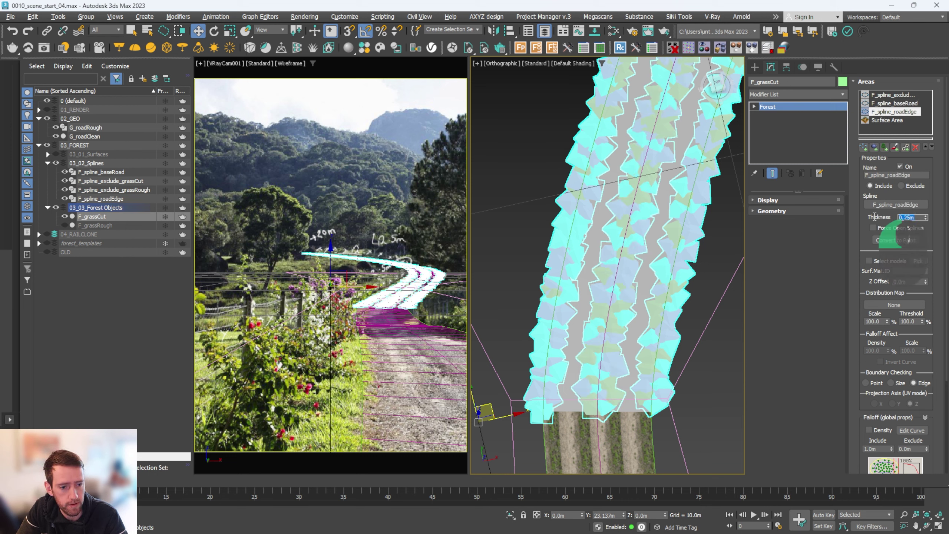
{"action": "type", "text": ".35"}
{"action": "key", "text": "Return"}
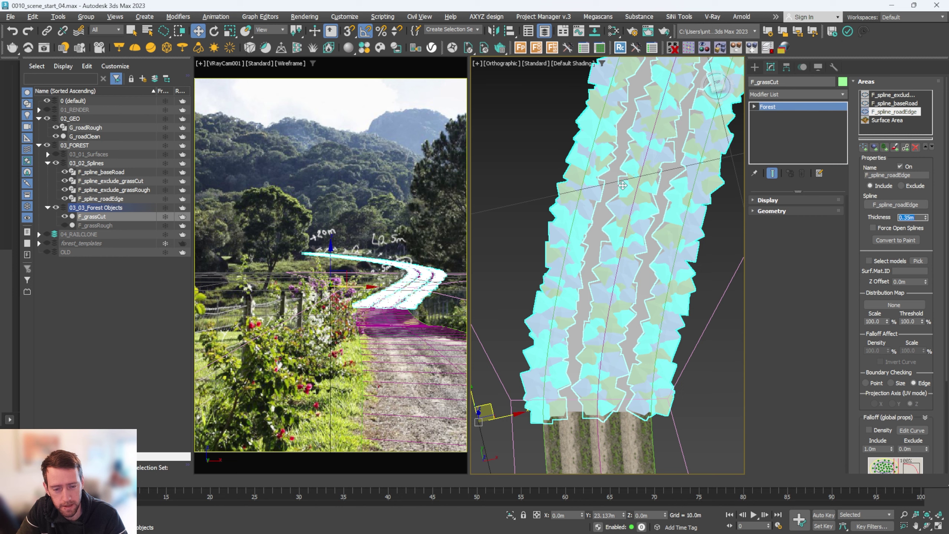
Render the camera view to check the narrowed grass strips along the road's edges and centre
{"action": "left_click", "coordinate": [318, 154]}
{"action": "key", "text": "shift+q"}
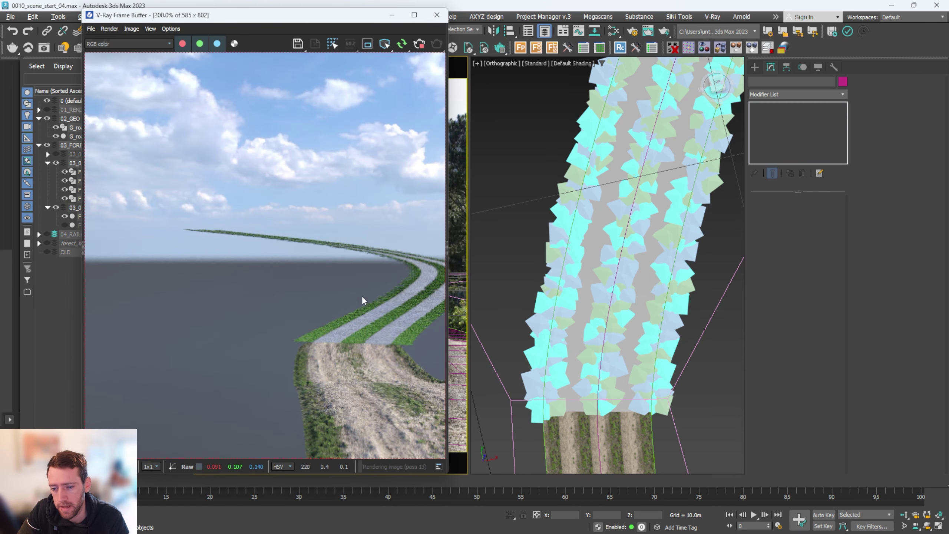
{"action": "middle_click_drag", "start_coordinate": [359, 328], "coordinate": [286, 329]}
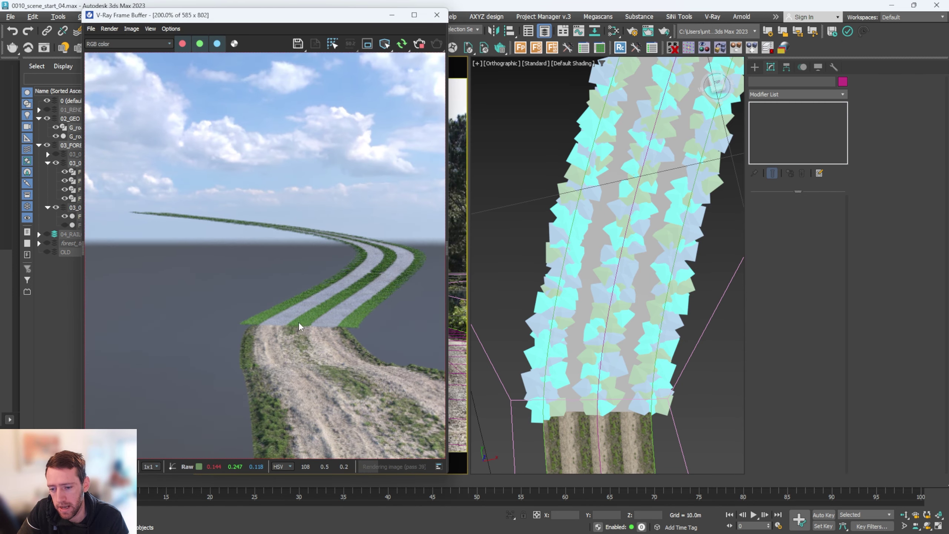
{"action": "scroll", "coordinate": [333, 297], "scroll_direction": "down", "scroll_amount": 2}
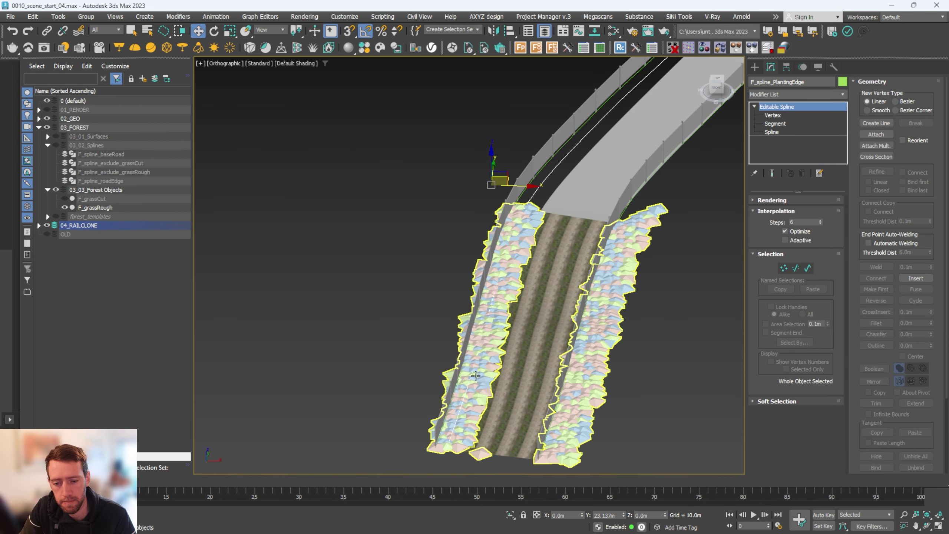
Clone the F_grassRough forest object as an independent copy named F_plantingEdge
{"action": "scroll", "coordinate": [542, 194], "scroll_direction": "up", "scroll_amount": 3}
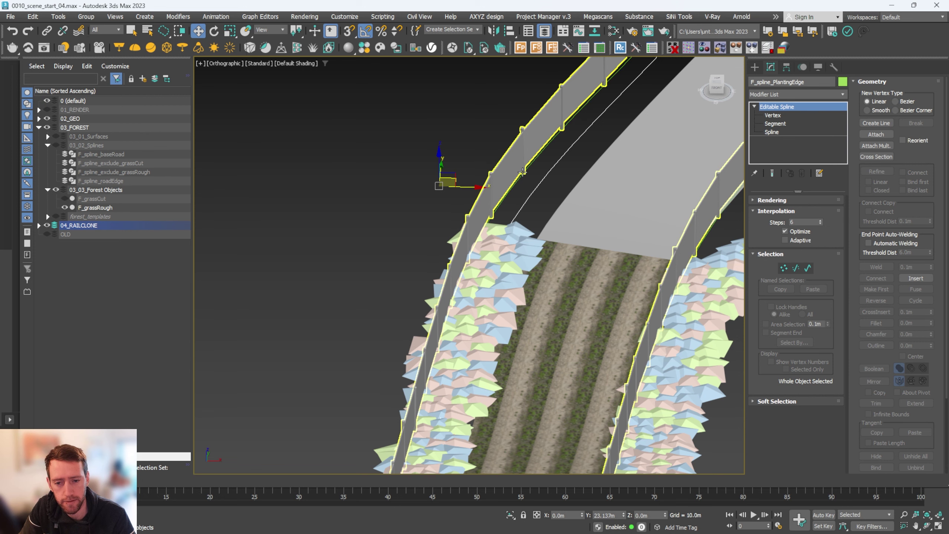
{"action": "scroll", "coordinate": [541, 180], "scroll_direction": "down", "scroll_amount": 4}
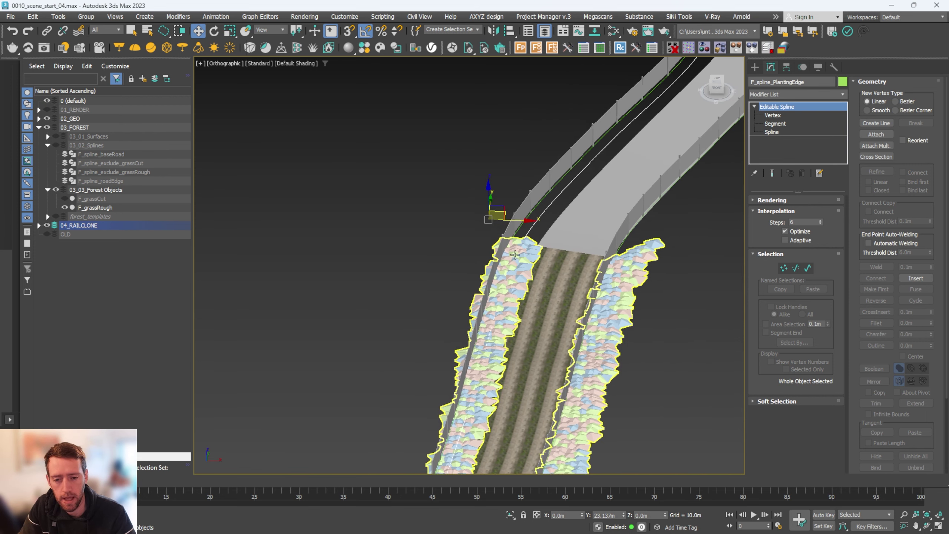
{"action": "left_click", "coordinate": [519, 259]}
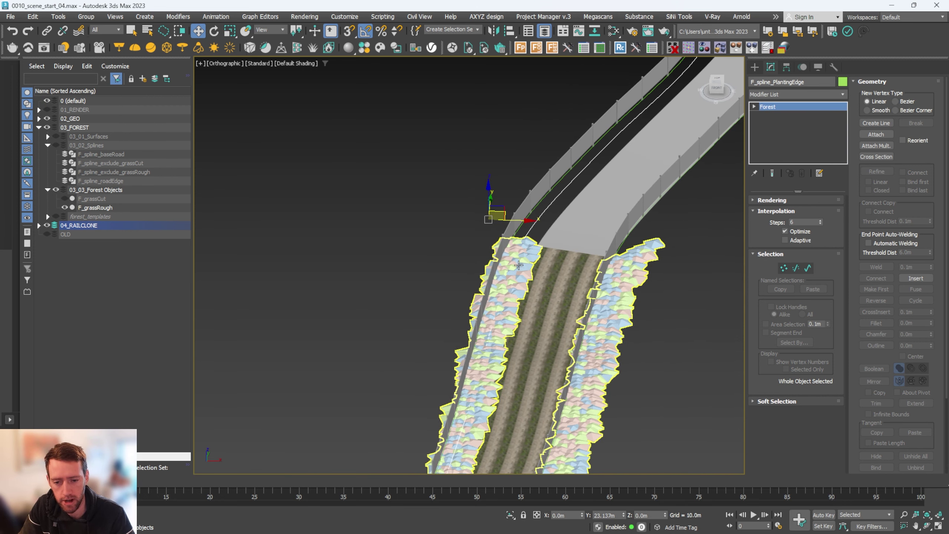
{"action": "left_click", "coordinate": [519, 265]}
{"action": "key", "text": "ctrl+v"}
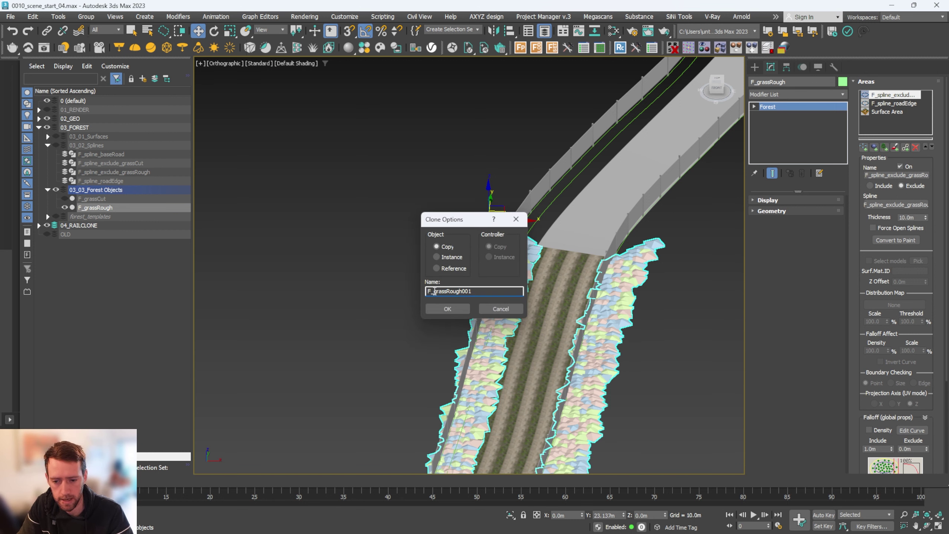
{"action": "left_click_drag", "start_coordinate": [435, 292], "coordinate": [498, 284]}
{"action": "type", "text": "plantingEdge"}
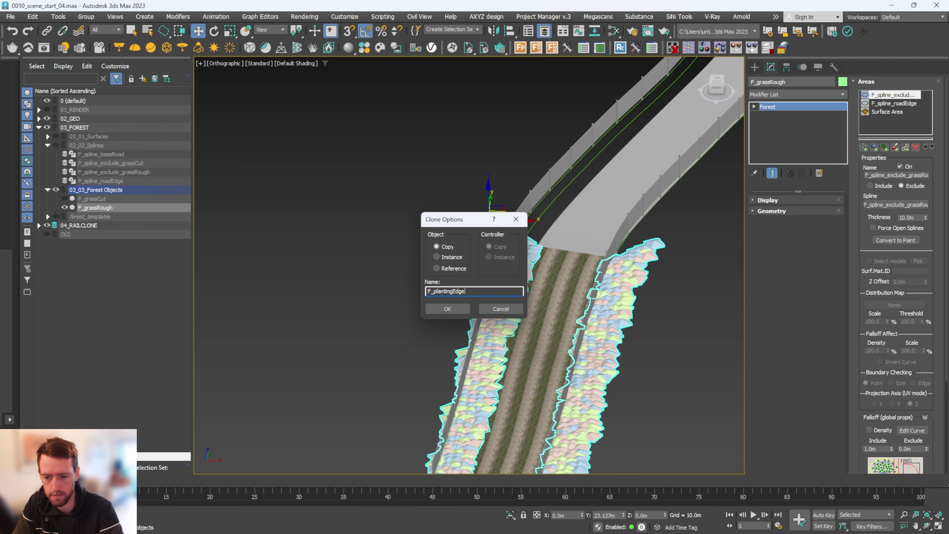
{"action": "key", "text": "Return"}
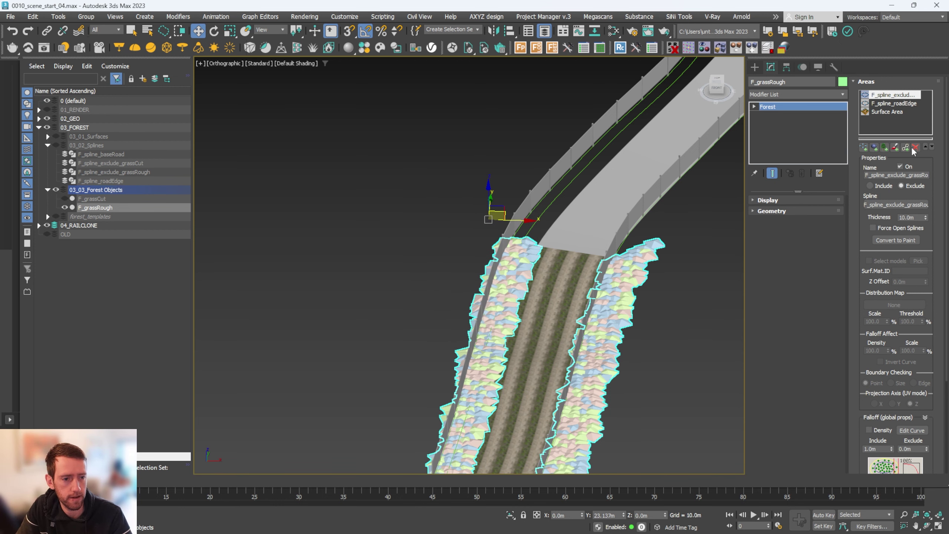
Load Daphne odora Marginata 004 and 005 from GlobePlants Bundle 39 as F_plantingEdge's custom models
{"action": "left_click", "coordinate": [790, 213]}
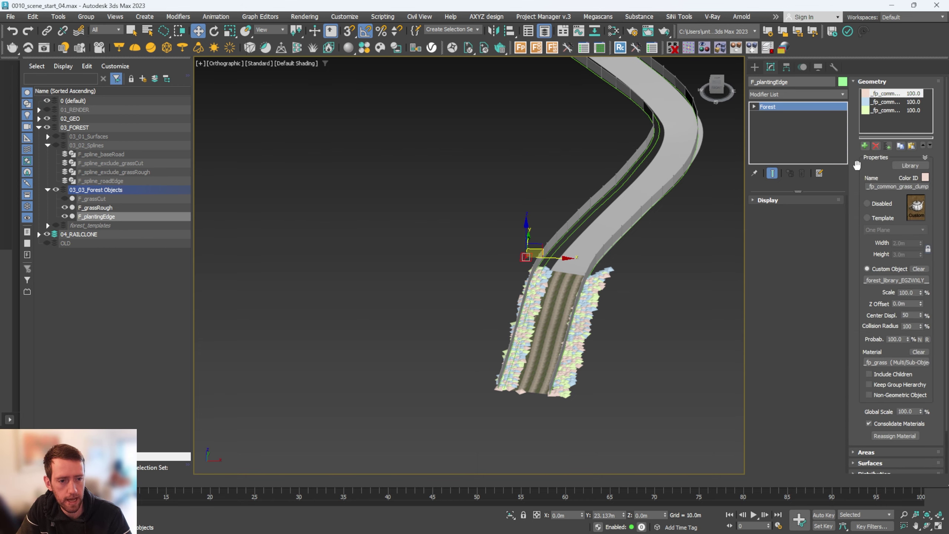
{"action": "left_click", "coordinate": [910, 166]}
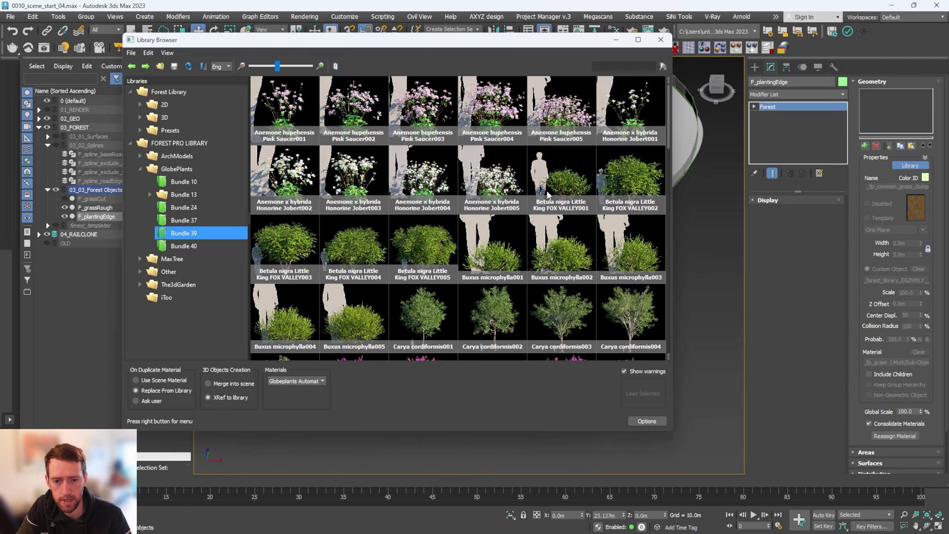
{"action": "scroll", "coordinate": [548, 194], "scroll_direction": "down", "scroll_amount": 5}
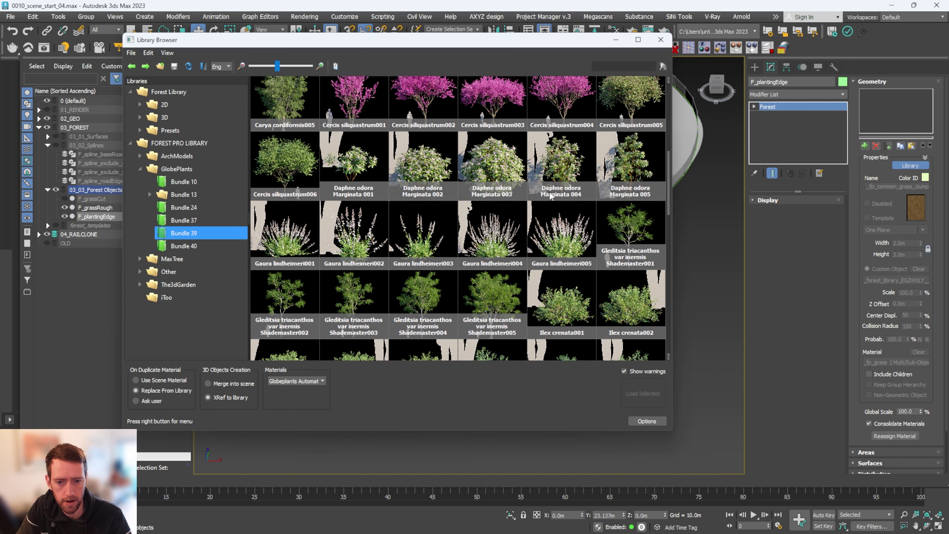
{"action": "left_click_drag", "start_coordinate": [550, 196], "coordinate": [673, 168]}
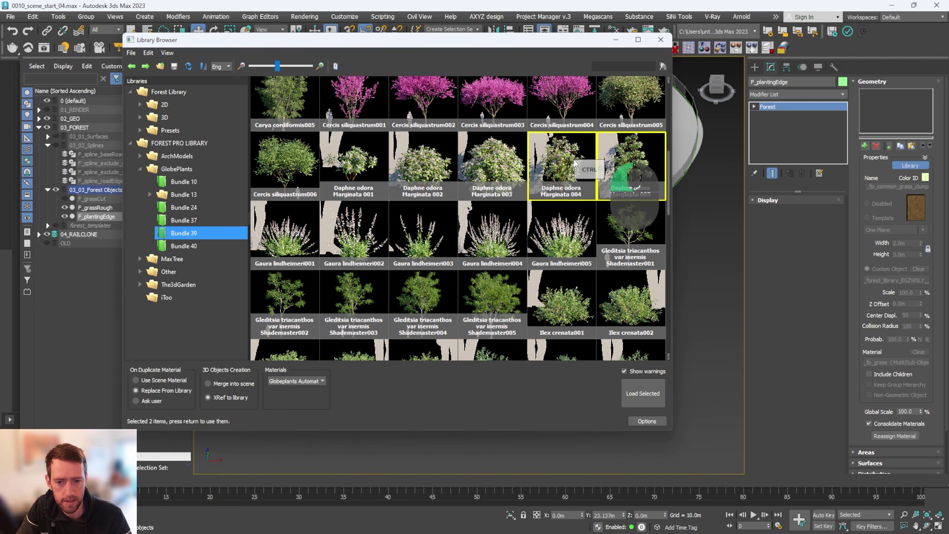
{"action": "left_click", "coordinate": [653, 396]}
{"action": "left_click", "coordinate": [537, 303]}
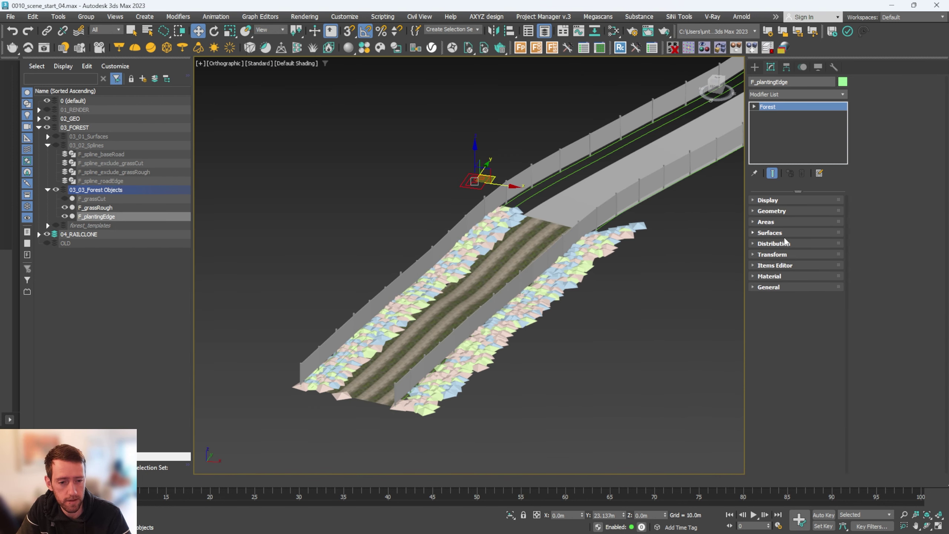
Switch F_plantingEdge's distribution mode to Path and add F_spline_PlantingEdge as its path
{"action": "left_click", "coordinate": [772, 243]}
{"action": "left_click", "coordinate": [904, 95]}
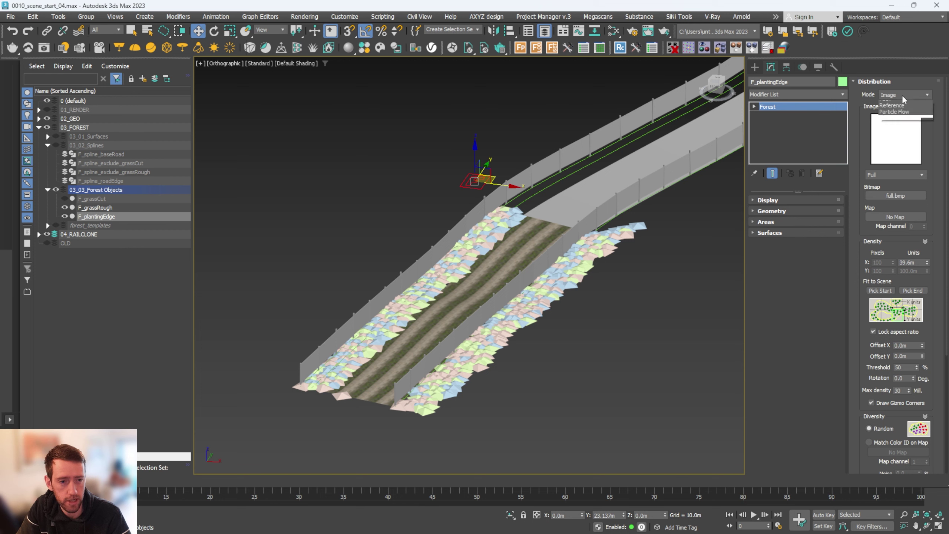
{"action": "left_click", "coordinate": [894, 100]}
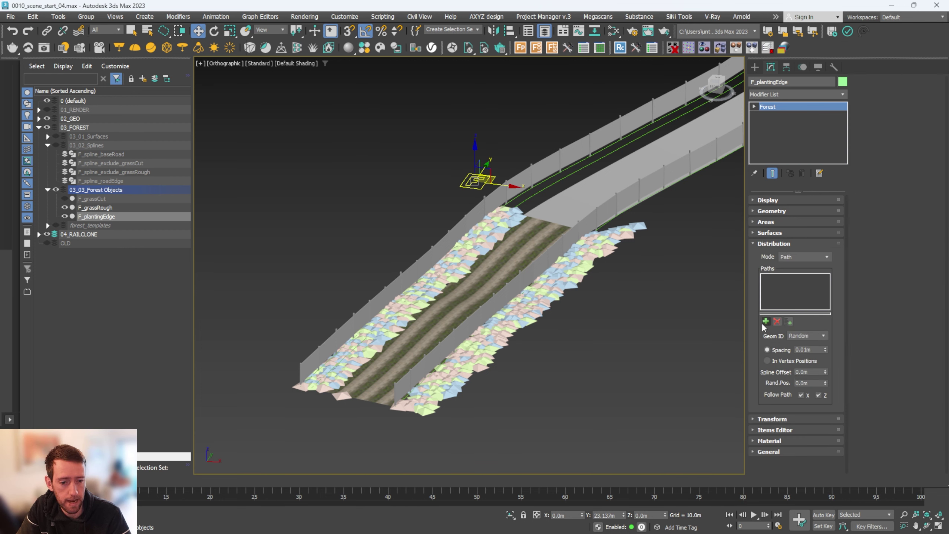
{"action": "left_click", "coordinate": [765, 321]}
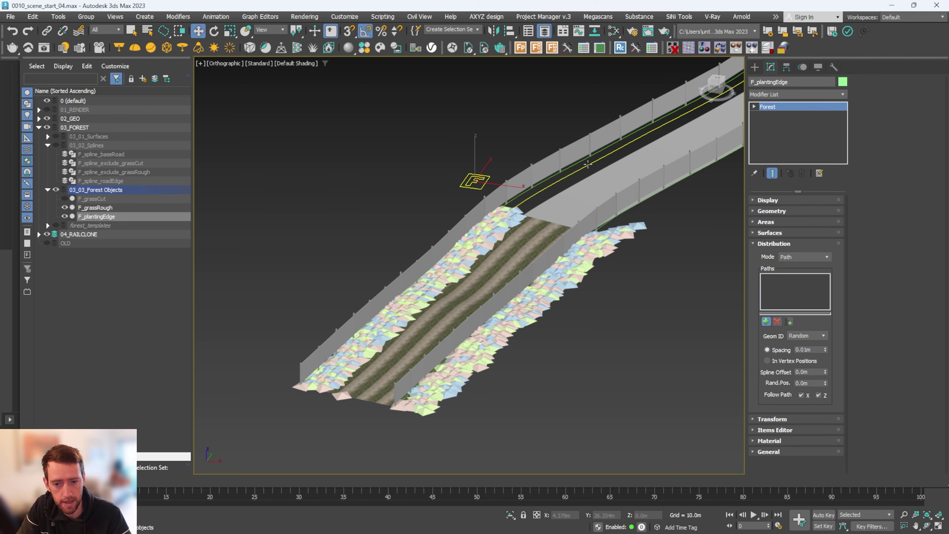
{"action": "left_click", "coordinate": [587, 164]}
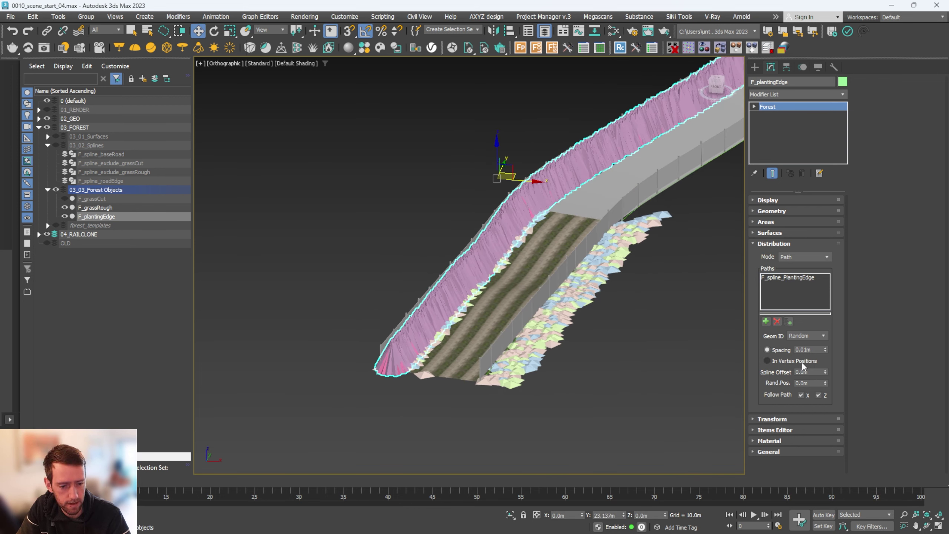
Set the path spacing of F_plantingEdge to 1 m and increase its random position offset
{"action": "left_click_drag", "start_coordinate": [813, 349], "coordinate": [777, 350]}
{"action": "type", "text": "1"}
{"action": "key", "text": "Return"}
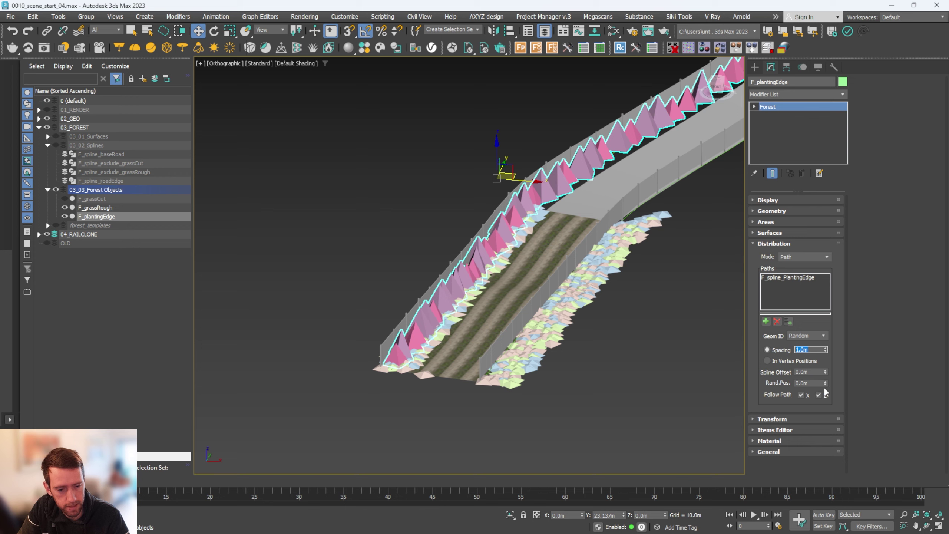
{"action": "left_click_drag", "start_coordinate": [826, 386], "coordinate": [828, 355]}
Display F_plantingEdge as a points cloud in the viewport and inspect the plants along the fence
{"action": "middle_click_drag", "start_coordinate": [612, 295], "coordinate": [612, 271]}
{"action": "left_click", "coordinate": [769, 202]}
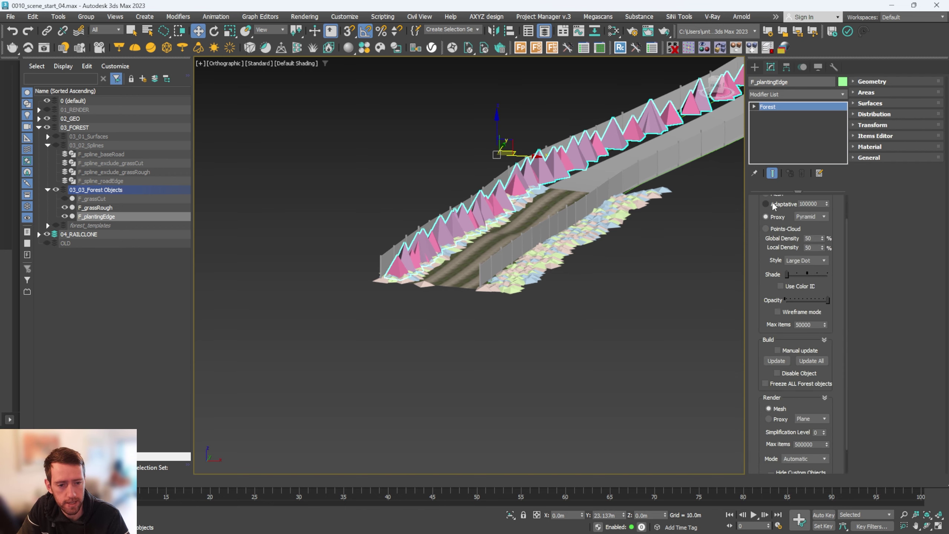
{"action": "left_click", "coordinate": [765, 228]}
{"action": "scroll", "coordinate": [412, 188], "scroll_direction": "up", "scroll_amount": 3}
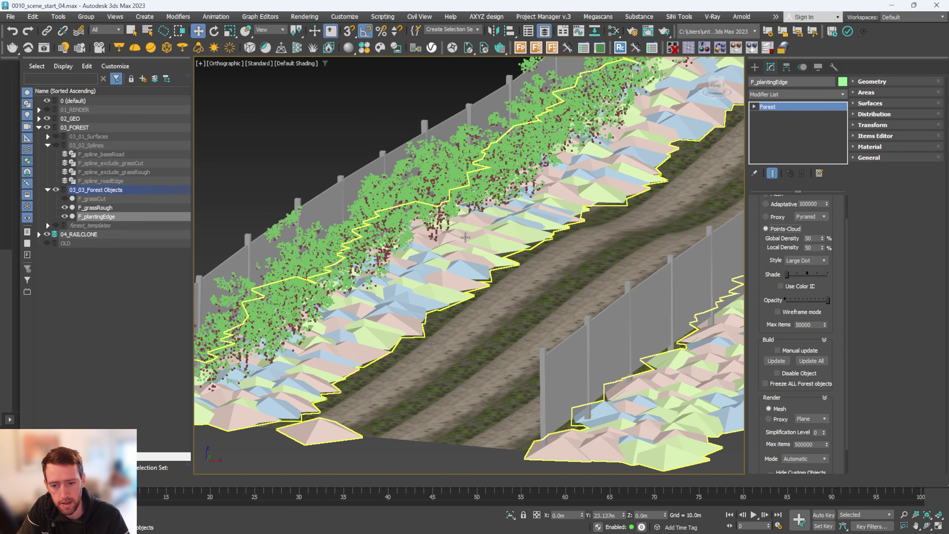
{"action": "scroll", "coordinate": [412, 189], "scroll_direction": "down", "scroll_amount": 2}
Restore the split viewport layout and render the camera view to check the edge planting
{"action": "left_click", "coordinate": [411, 188]}
{"action": "key", "text": "alt+w"}
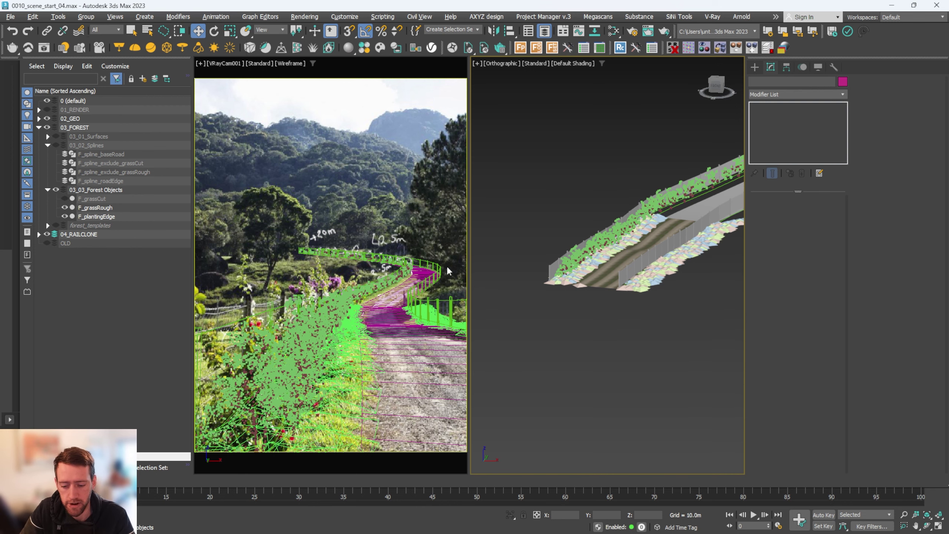
{"action": "key", "text": "shift+q"}
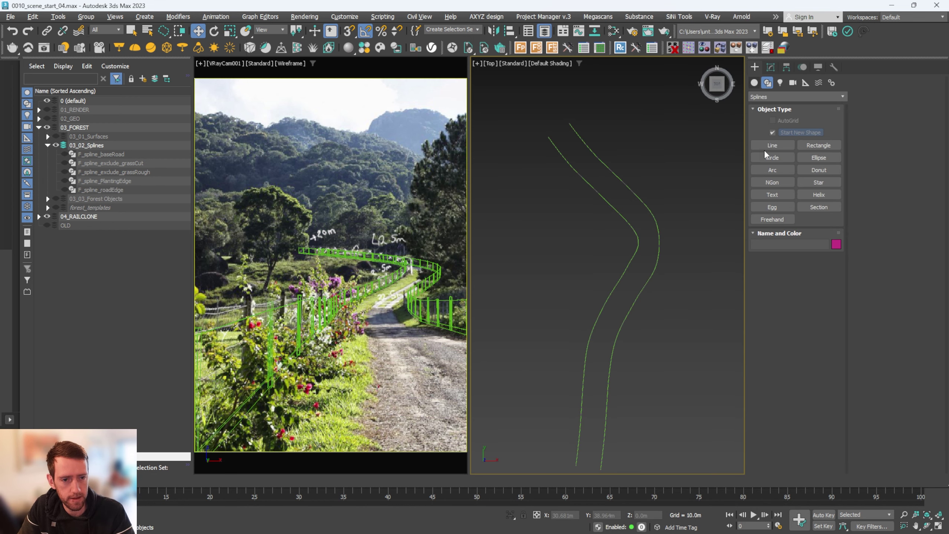
Draw a straight line about 27 m long diagonally across both fence lines in the top view
{"action": "left_click", "coordinate": [772, 146]}
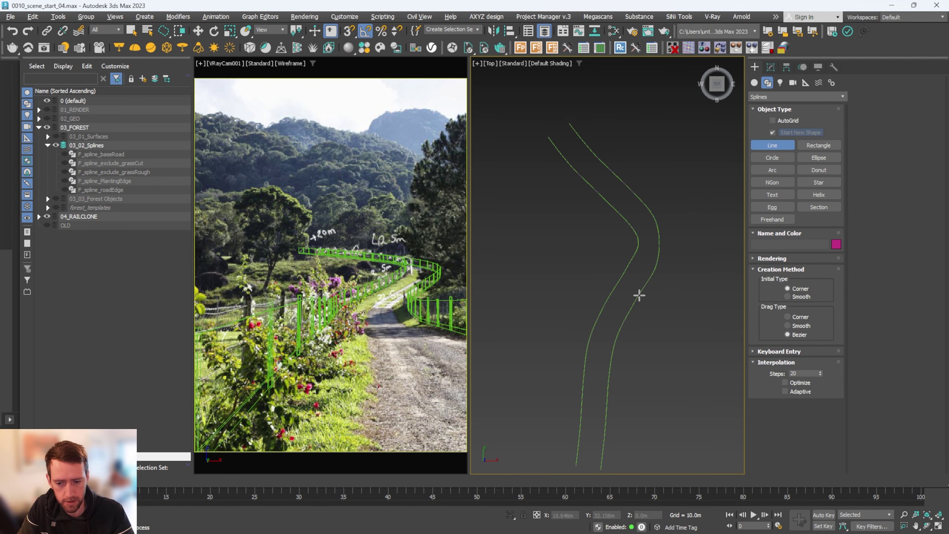
{"action": "left_click", "coordinate": [677, 316]}
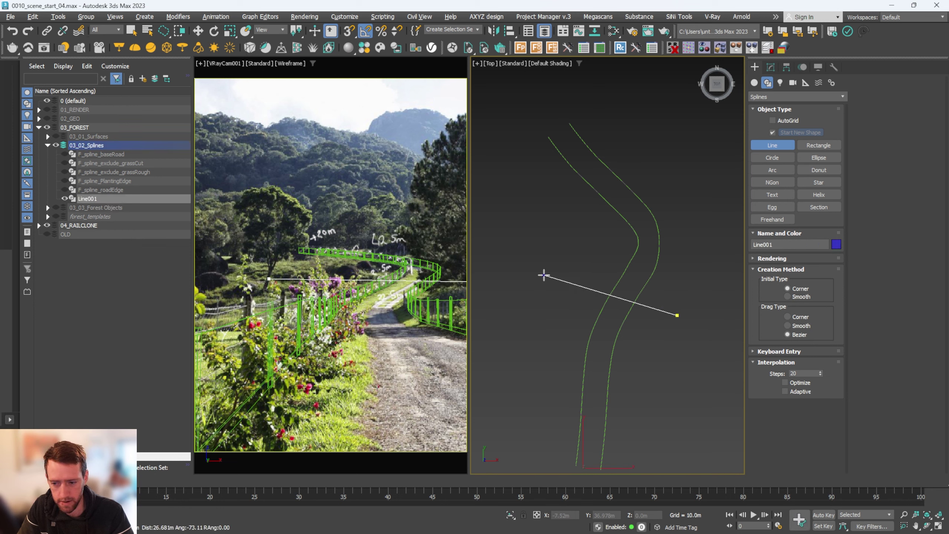
{"action": "left_click", "coordinate": [545, 276]}
{"action": "right_click", "coordinate": [565, 293]}
{"action": "right_click", "coordinate": [577, 300]}
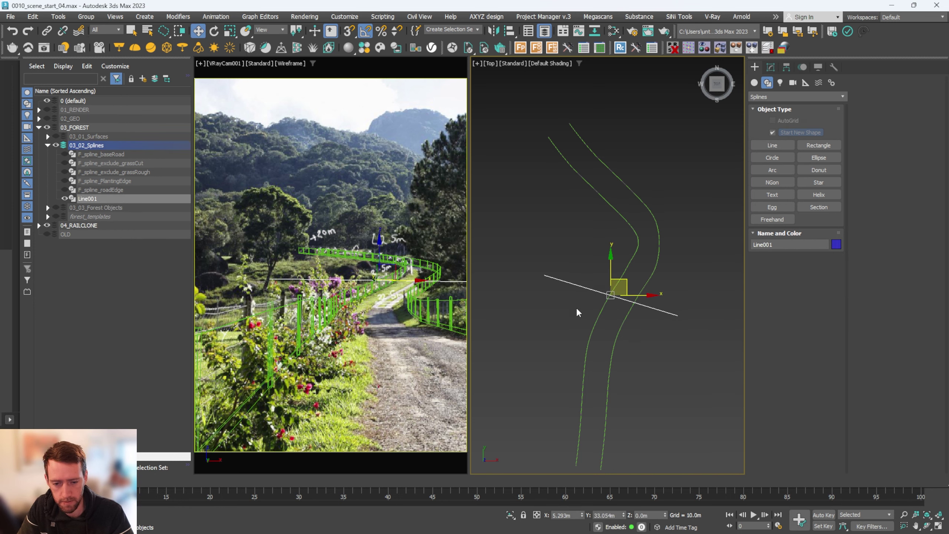
Move the line's starting vertex to about X 7.4 m, Y 12.6 m, near the lower stretch of the fences
{"action": "key", "text": "1"}
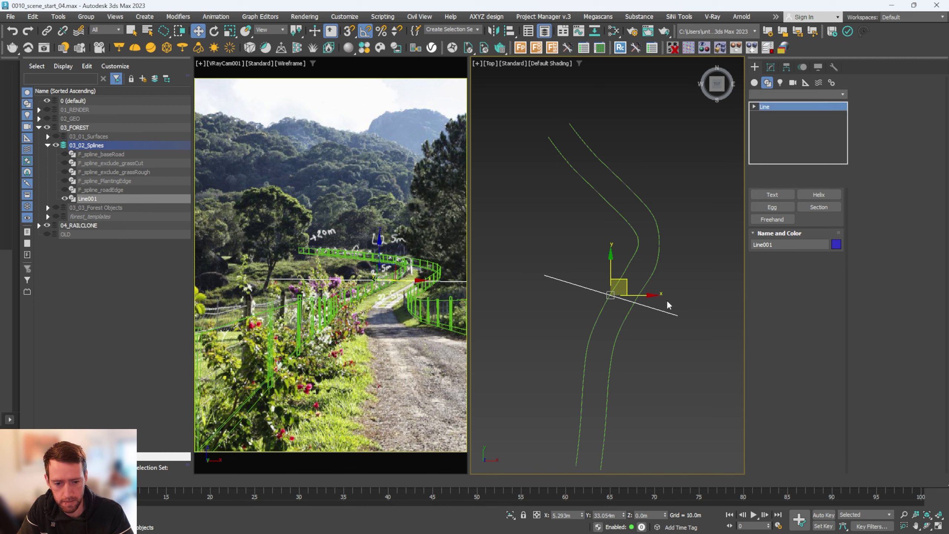
{"action": "left_click", "coordinate": [543, 275]}
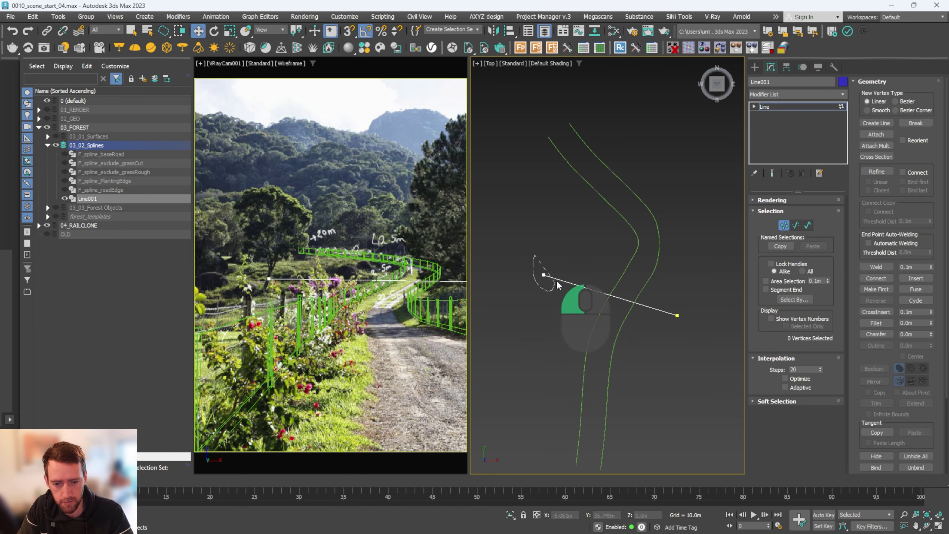
{"action": "left_click_drag", "start_coordinate": [583, 275], "coordinate": [590, 276]}
{"action": "left_click_drag", "start_coordinate": [705, 312], "coordinate": [671, 339]}
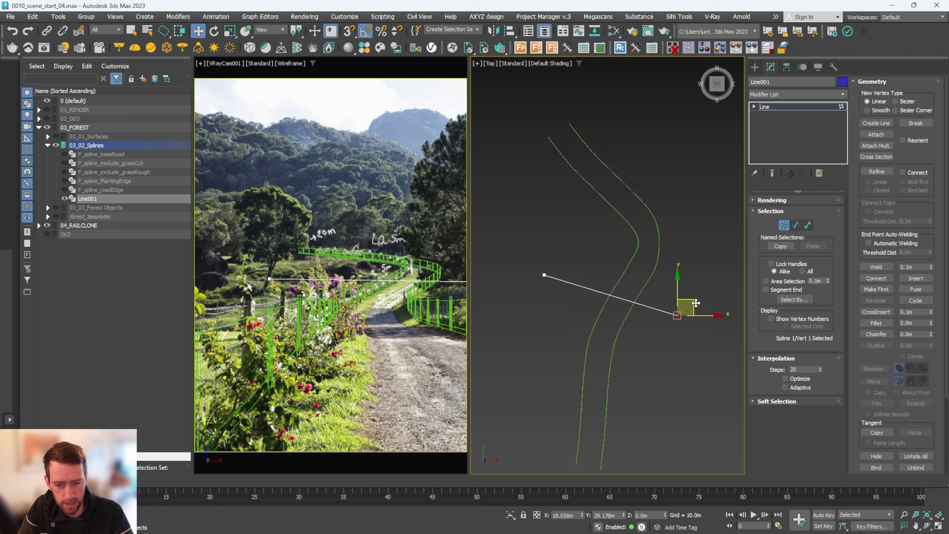
{"action": "left_click_drag", "start_coordinate": [696, 303], "coordinate": [643, 387]}
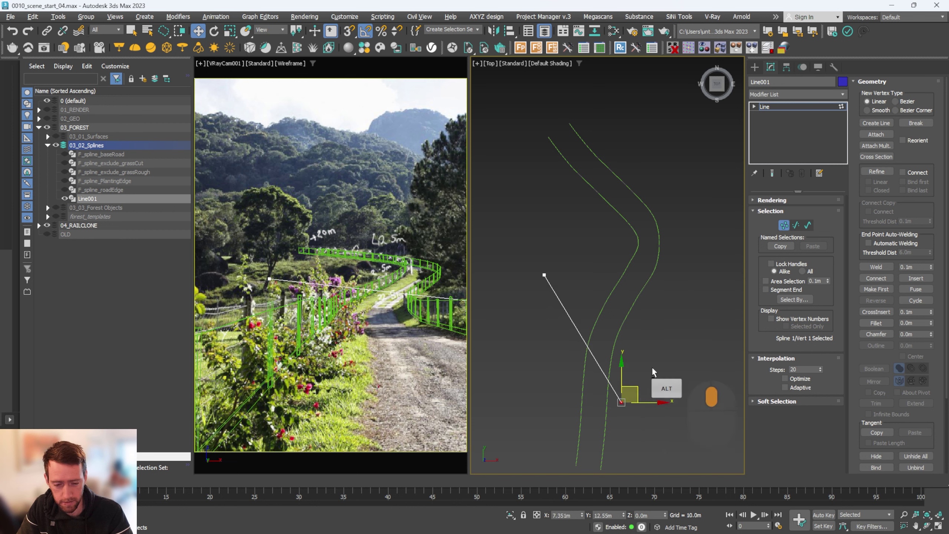
Rename the new line F_spline_treesForeground
{"action": "middle_click_drag", "start_coordinate": [654, 369], "coordinate": [613, 399], "text": "alt"}
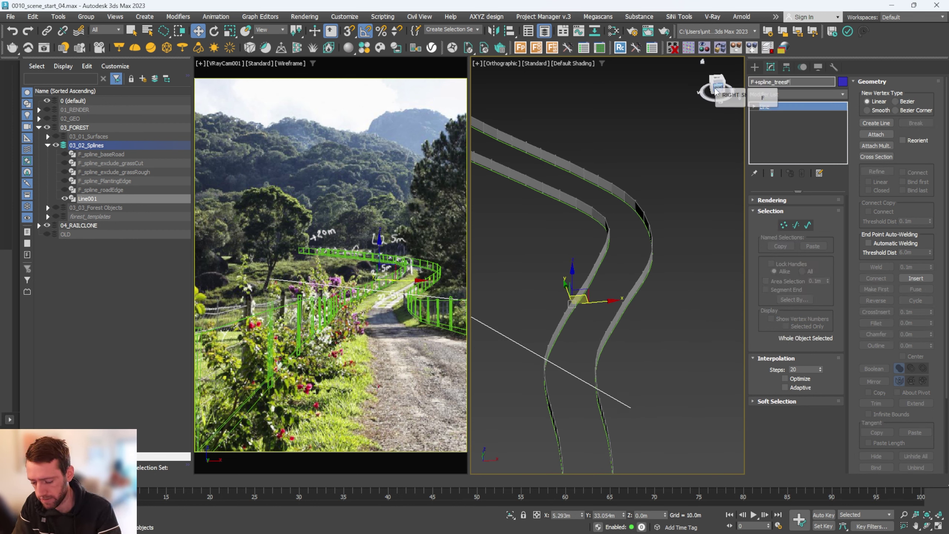
{"action": "type", "text": "Foreground"}
{"action": "key", "text": "Return"}
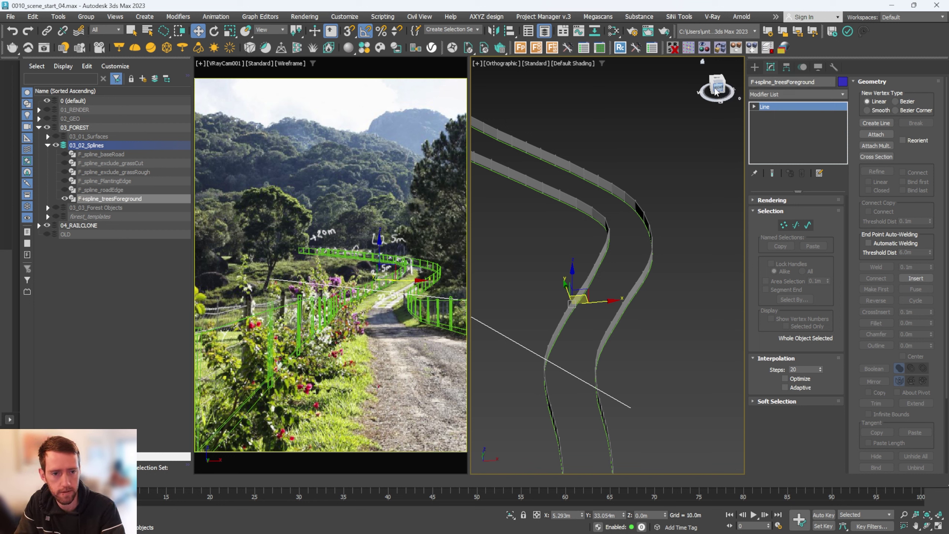
{"action": "left_click", "coordinate": [756, 82]}
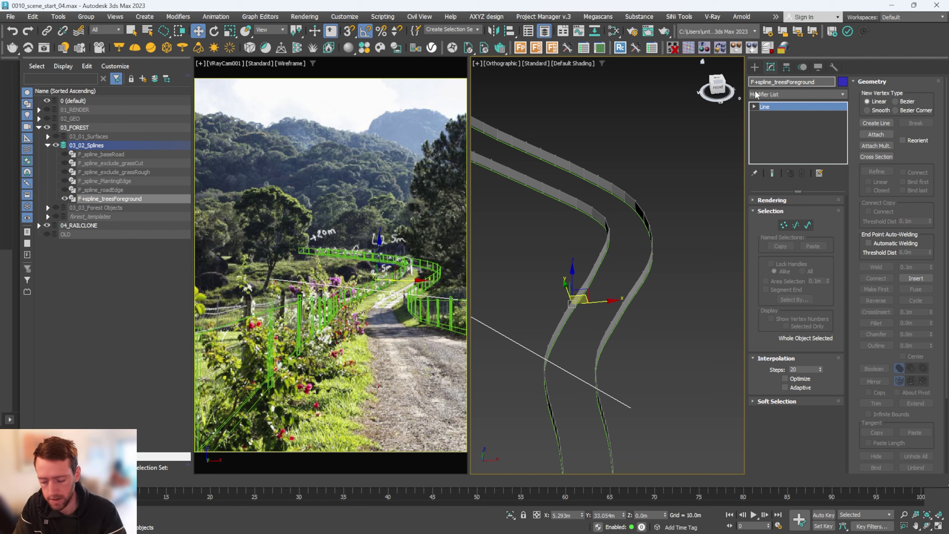
{"action": "key", "text": "BackSpace"}
{"action": "type", "text": "_"}
{"action": "key", "text": "Return"}
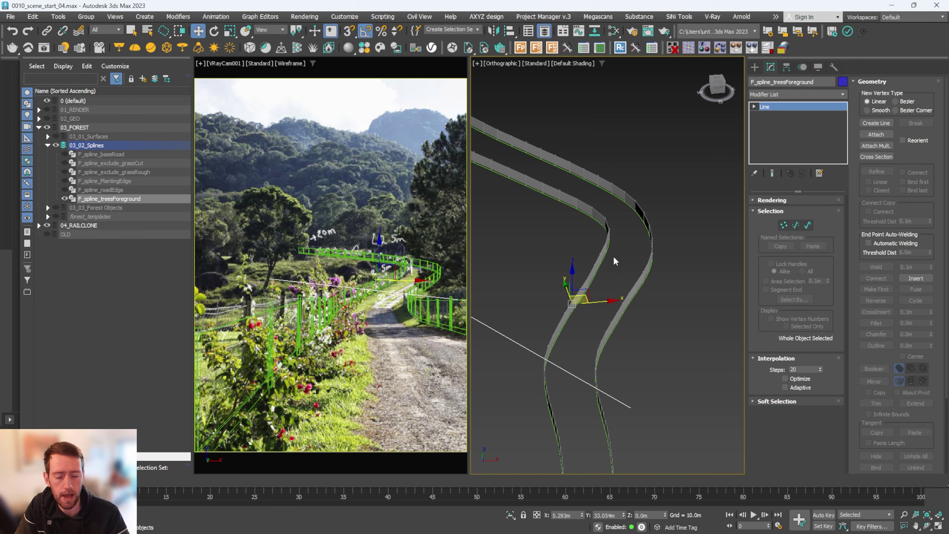
{"action": "scroll", "coordinate": [522, 260], "scroll_direction": "down", "scroll_amount": 2}
{"action": "middle_click_drag", "start_coordinate": [534, 250], "coordinate": [558, 243]}
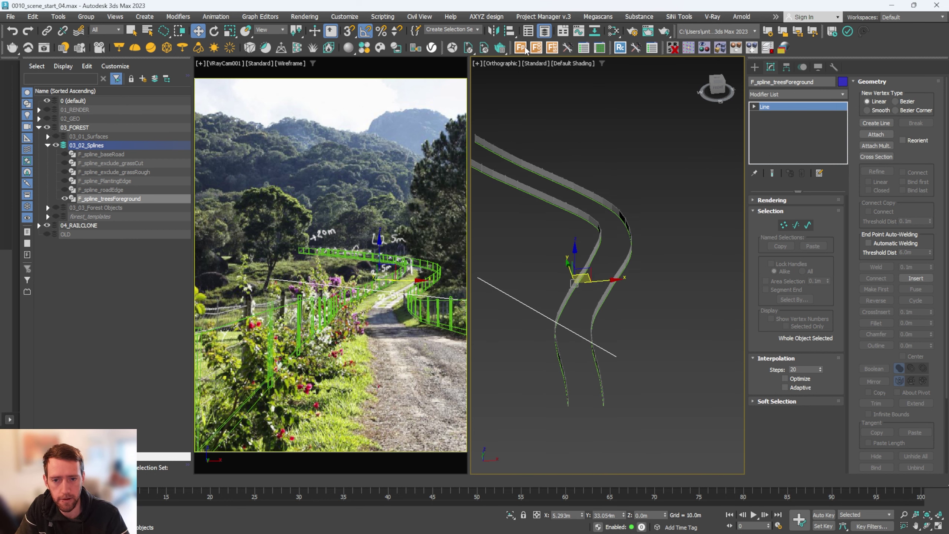
Create a Forest Pro object from the foreground line, name it F_treesForground, and load MT_PM_V56 Quercus alba 04 and 05 trees
{"action": "key", "text": "ctrl+f"}
{"action": "left_click", "coordinate": [532, 308]}
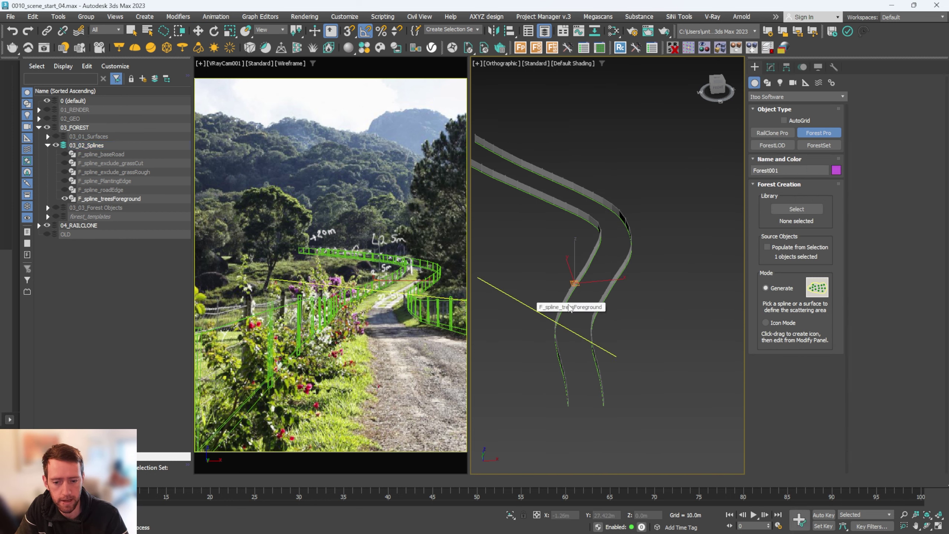
{"action": "right_click", "coordinate": [741, 158]}
{"action": "left_click", "coordinate": [794, 96]}
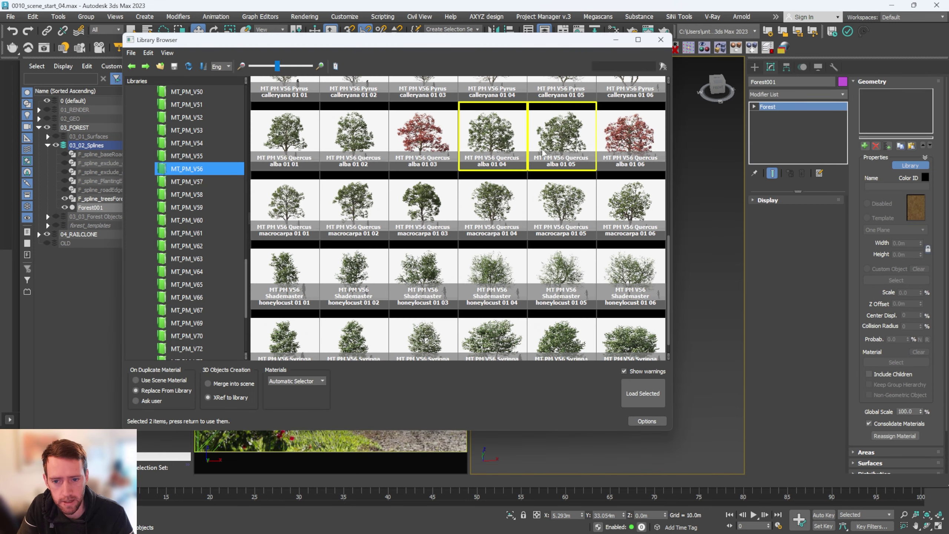
{"action": "left_click", "coordinate": [631, 387]}
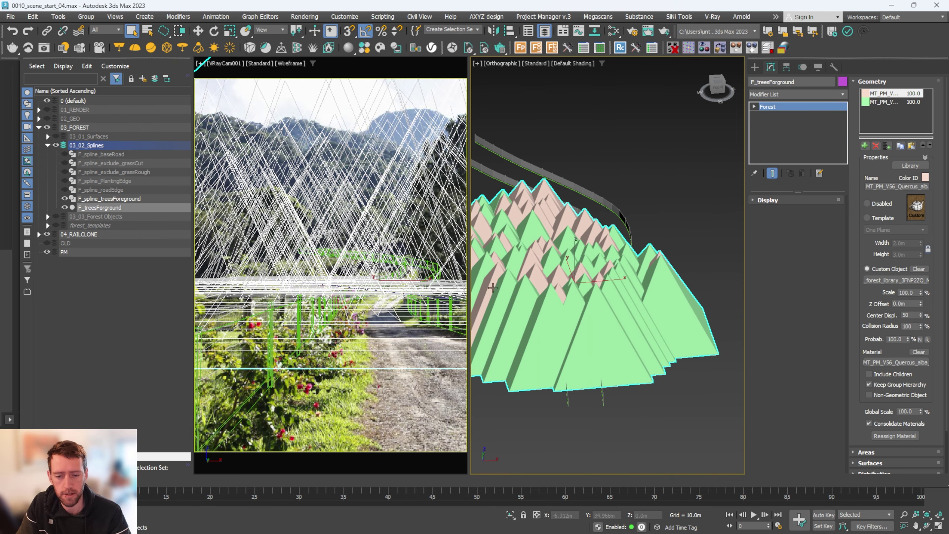
Set the tree distribution to Path along F_spline_treesForeground, with items placed in vertex positions
{"action": "scroll", "coordinate": [554, 283], "scroll_direction": "down", "scroll_amount": 5}
{"action": "middle_click_drag", "start_coordinate": [562, 283], "coordinate": [587, 276], "text": "alt"}
{"action": "scroll", "coordinate": [574, 306], "scroll_direction": "up", "scroll_amount": 5}
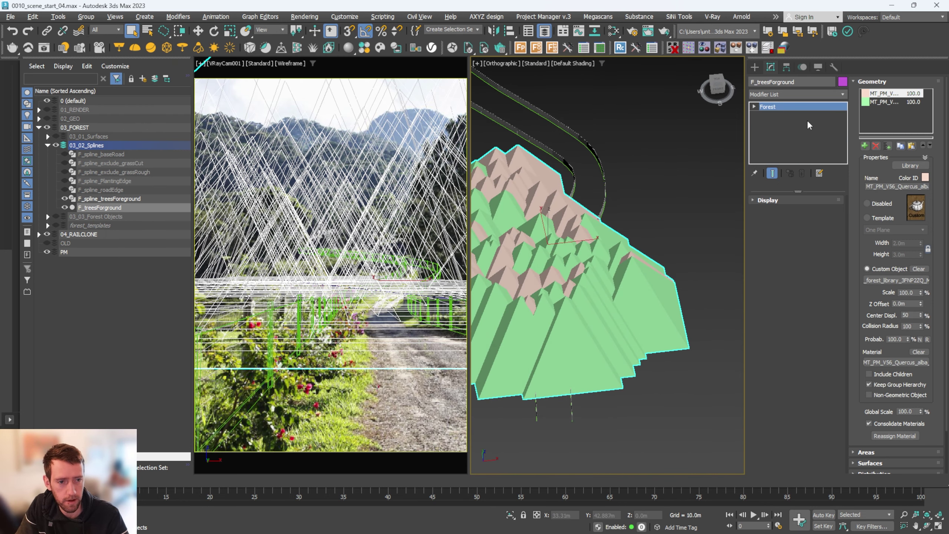
{"action": "left_click", "coordinate": [872, 82]}
{"action": "left_click", "coordinate": [794, 246]}
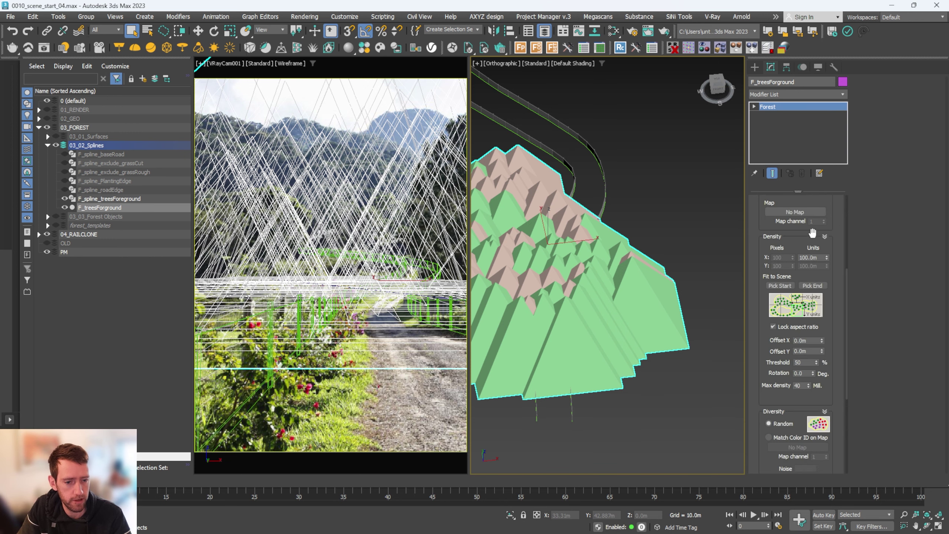
{"action": "left_click", "coordinate": [912, 96]}
{"action": "left_click", "coordinate": [885, 110]}
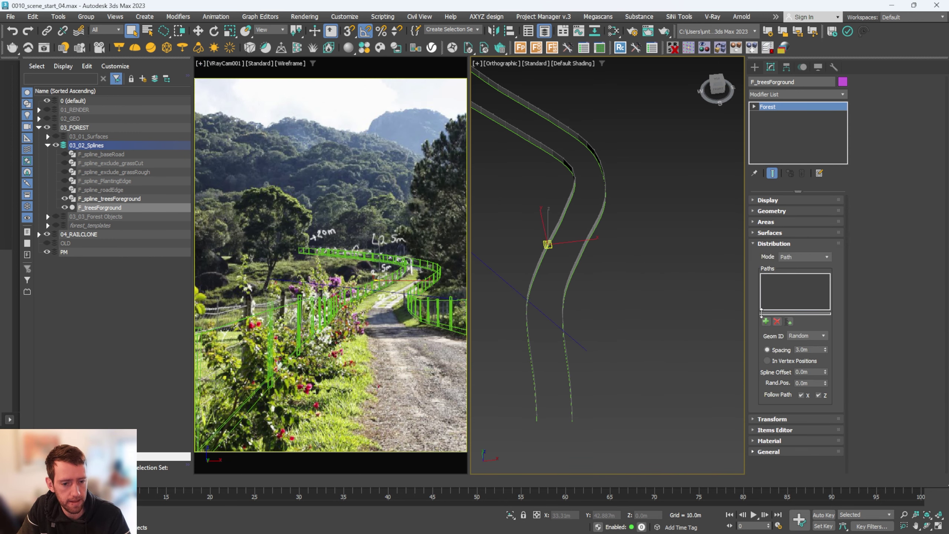
{"action": "left_click", "coordinate": [766, 322]}
{"action": "left_click", "coordinate": [541, 313]}
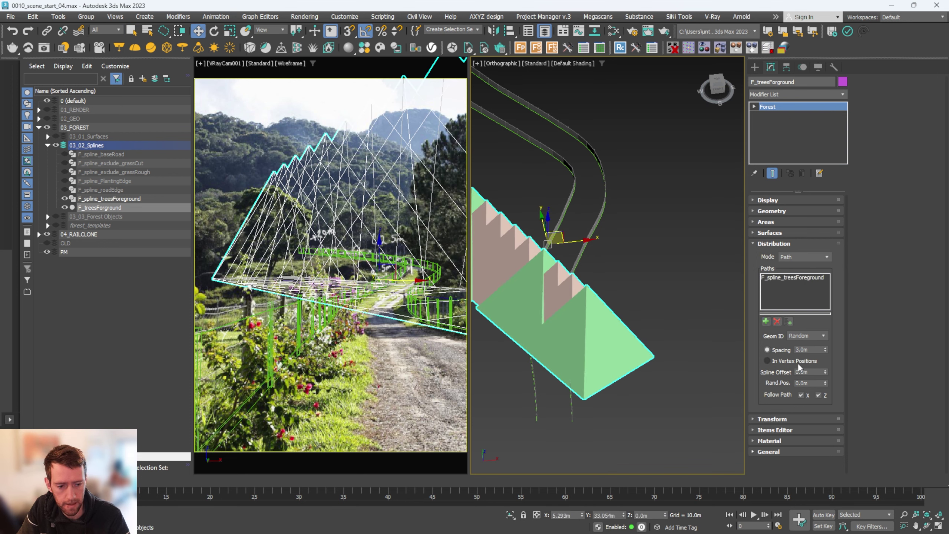
{"action": "left_click", "coordinate": [778, 360]}
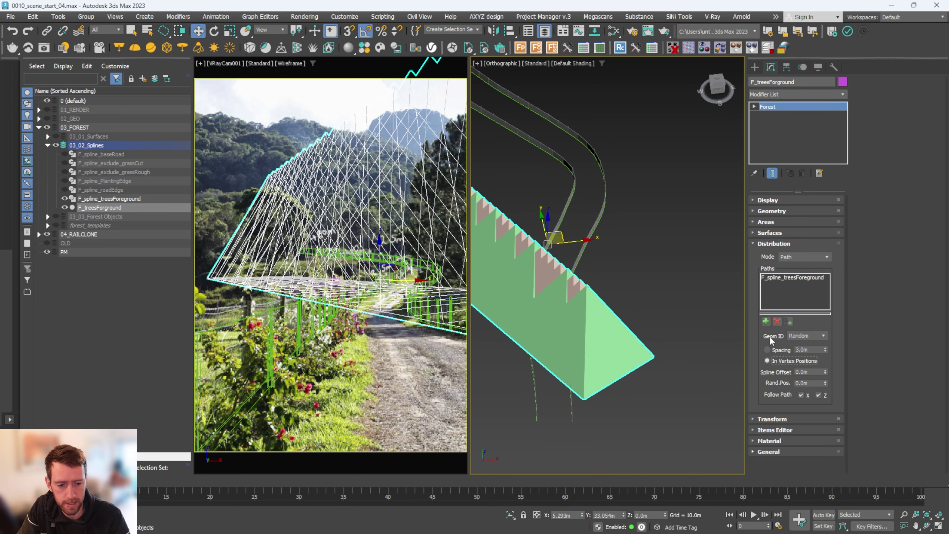
{"action": "middle_click_drag", "start_coordinate": [607, 288], "coordinate": [622, 253], "text": "alt"}
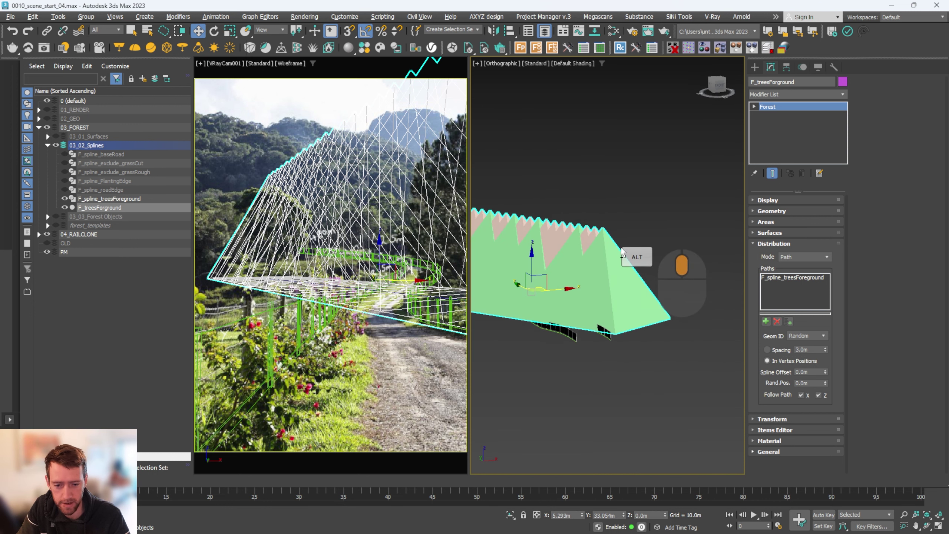
{"action": "right_click", "coordinate": [620, 193]}
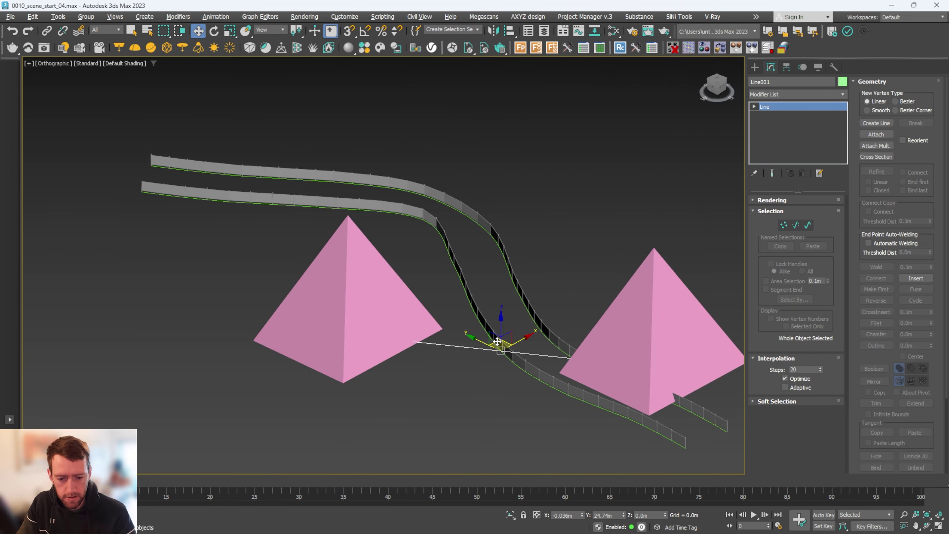
Switch the line's interpolation Optimize option off and back on to compare the tree placement
{"action": "middle_click_drag", "start_coordinate": [568, 333], "coordinate": [564, 336], "text": "alt"}
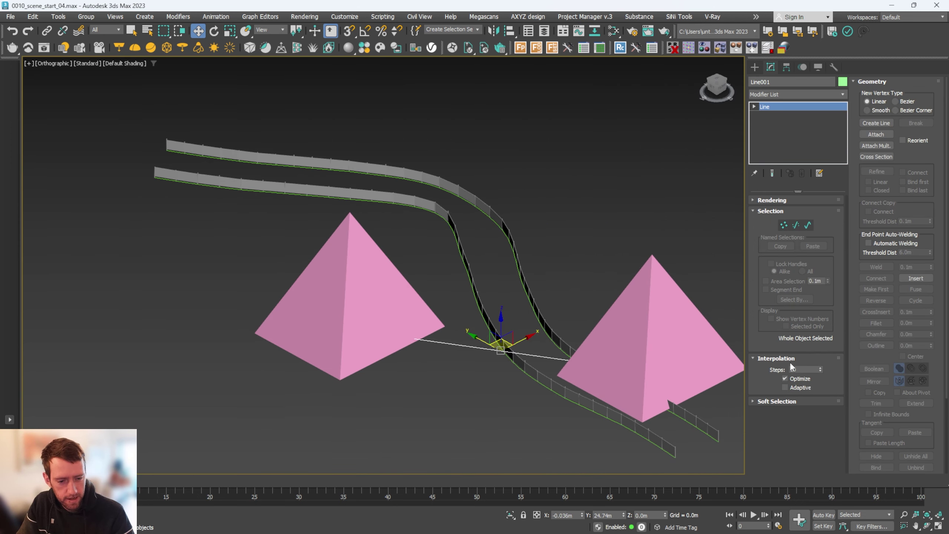
{"action": "left_click", "coordinate": [785, 379]}
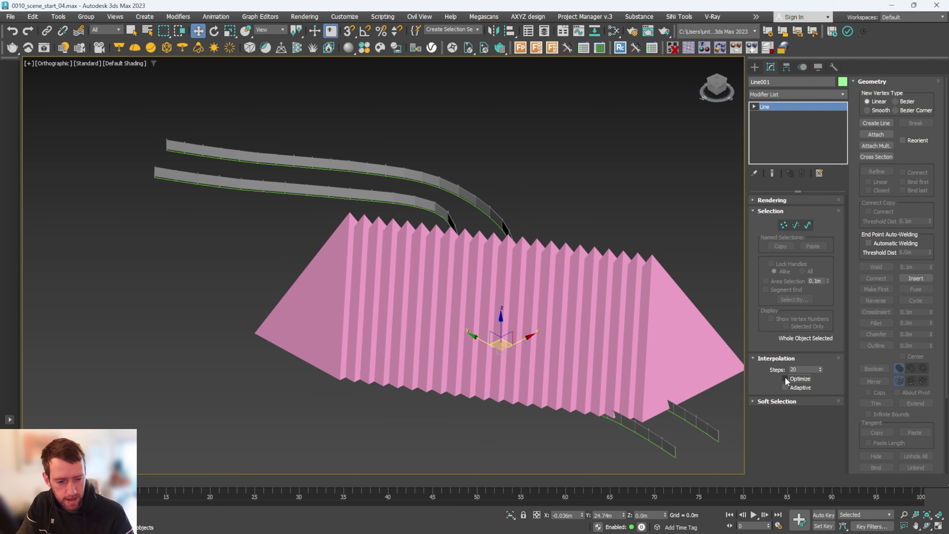
{"action": "left_click", "coordinate": [785, 379]}
Display the foreground trees as a points cloud using the colour ID, and restore the split viewport layout
{"action": "middle_click_drag", "start_coordinate": [503, 333], "coordinate": [575, 339], "text": "alt"}
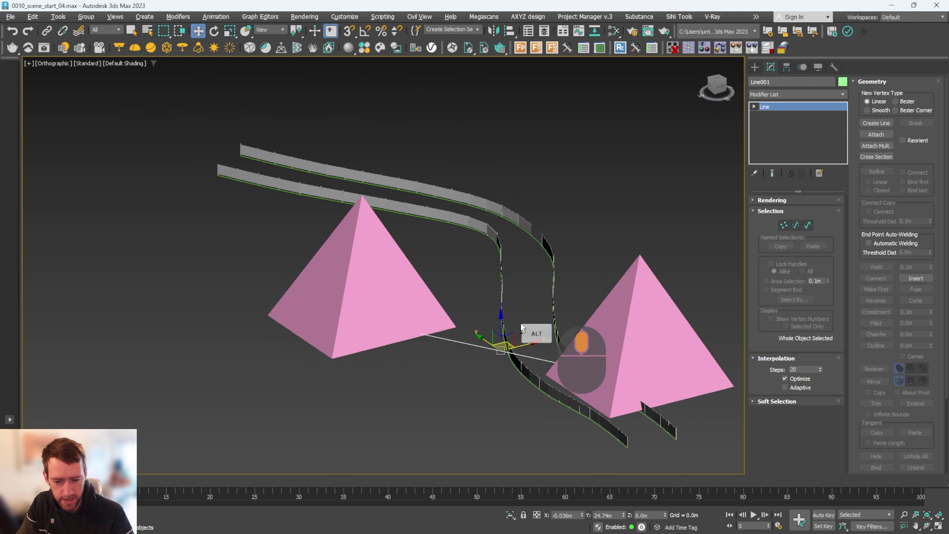
{"action": "scroll", "coordinate": [482, 343], "scroll_direction": "up", "scroll_amount": 5}
{"action": "scroll", "coordinate": [482, 344], "scroll_direction": "down", "scroll_amount": 4}
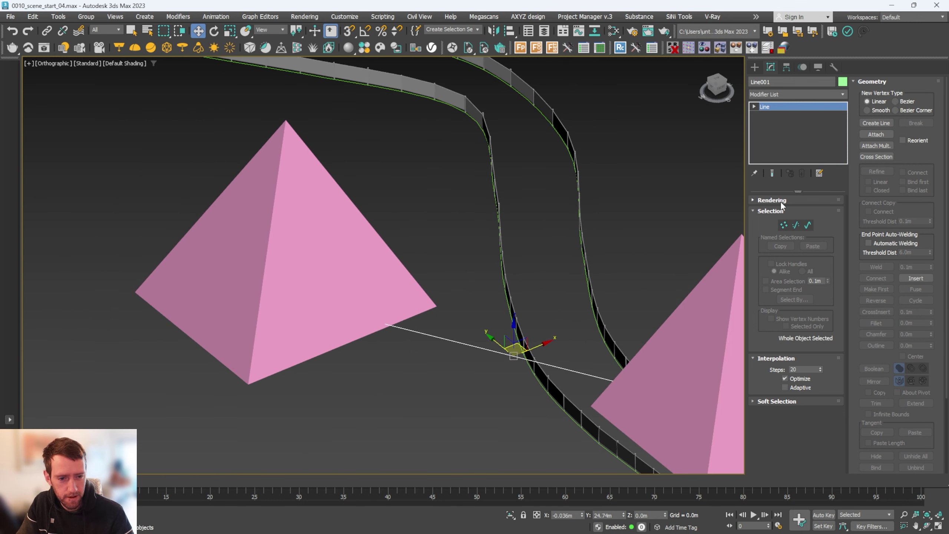
{"action": "left_click", "coordinate": [780, 200]}
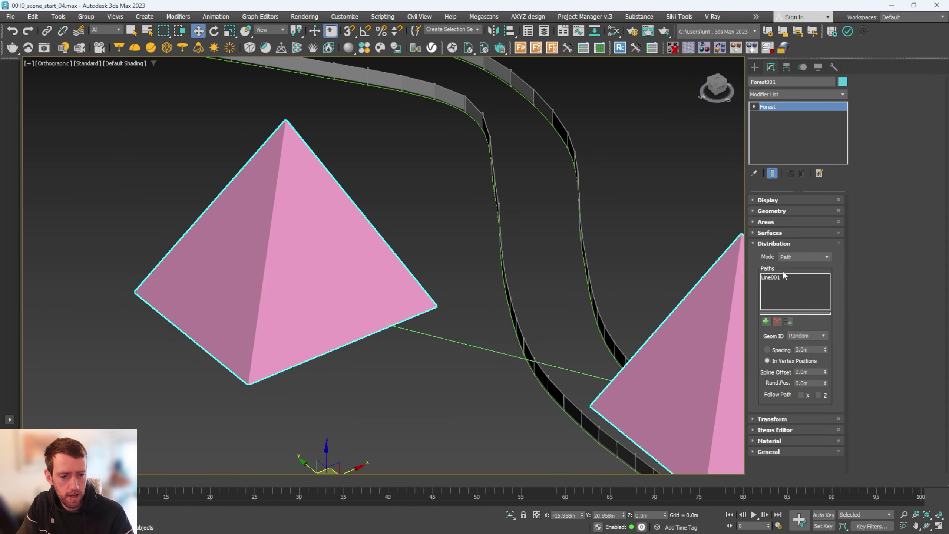
{"action": "left_click", "coordinate": [776, 244]}
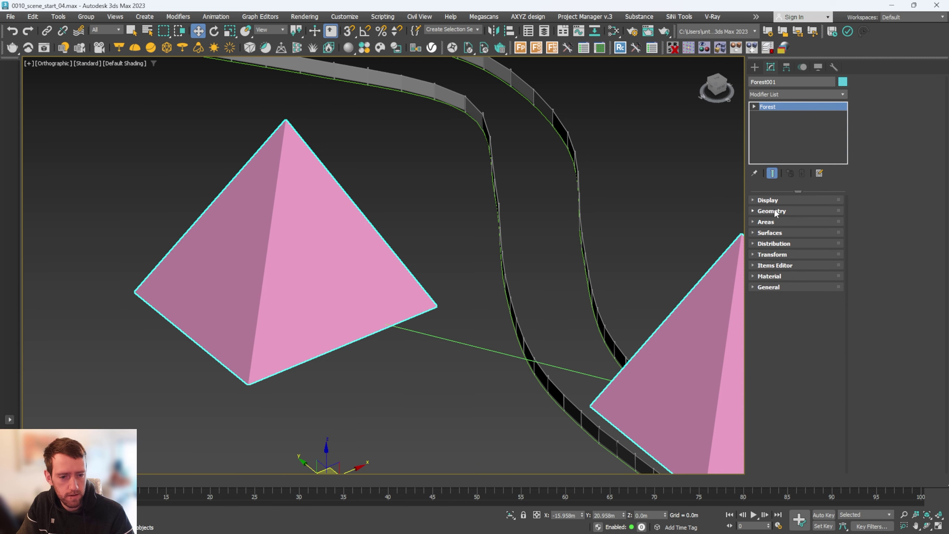
{"action": "left_click", "coordinate": [773, 211]}
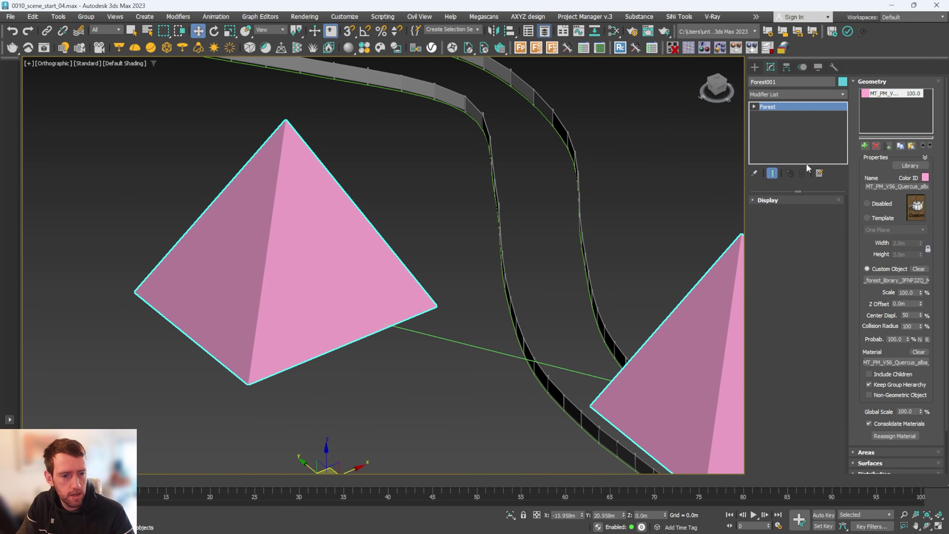
{"action": "key", "text": "h"}
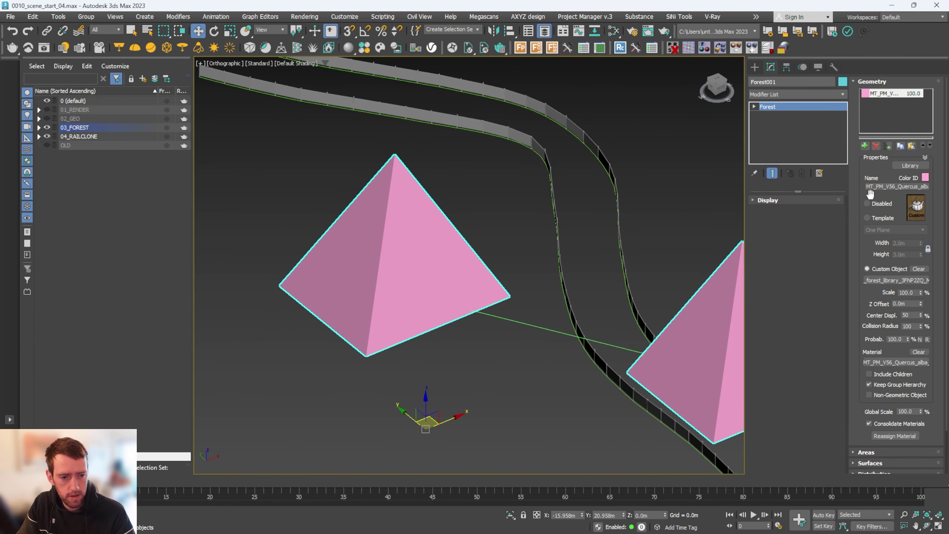
{"action": "left_click", "coordinate": [798, 201]}
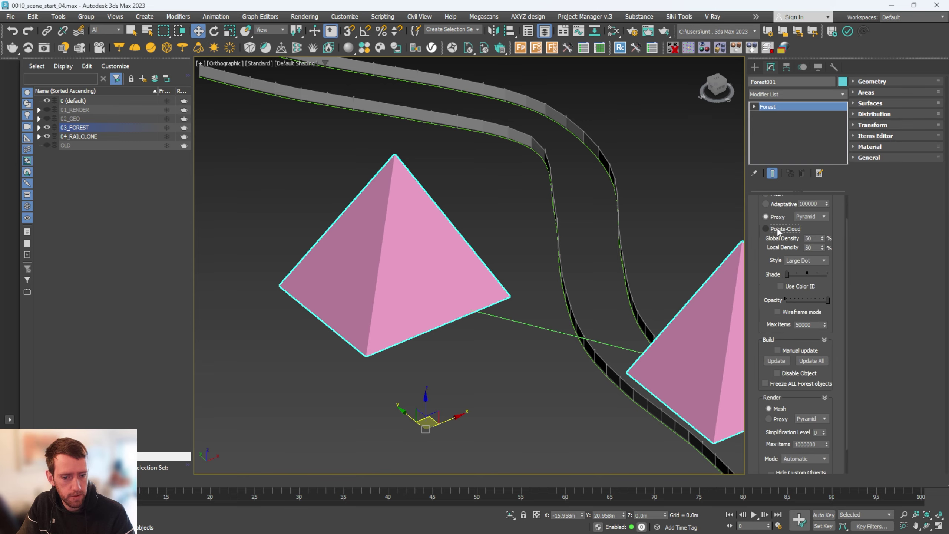
{"action": "left_click", "coordinate": [765, 228]}
{"action": "middle_click_drag", "start_coordinate": [551, 272], "coordinate": [587, 258], "text": "alt"}
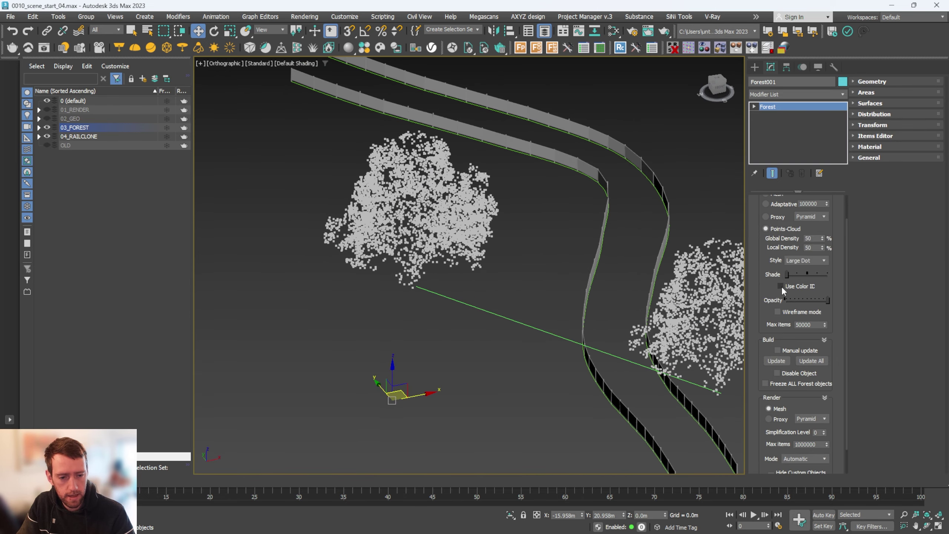
{"action": "key", "text": "alt+w"}
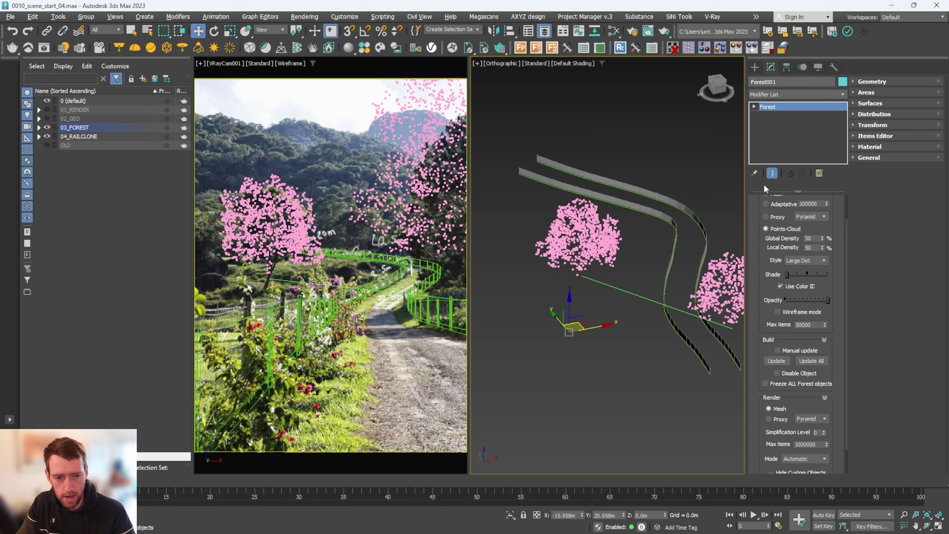
Add F_surface_main from the 03_01_Surfaces layer as the surface for the foreground trees
{"action": "left_click", "coordinate": [880, 105]}
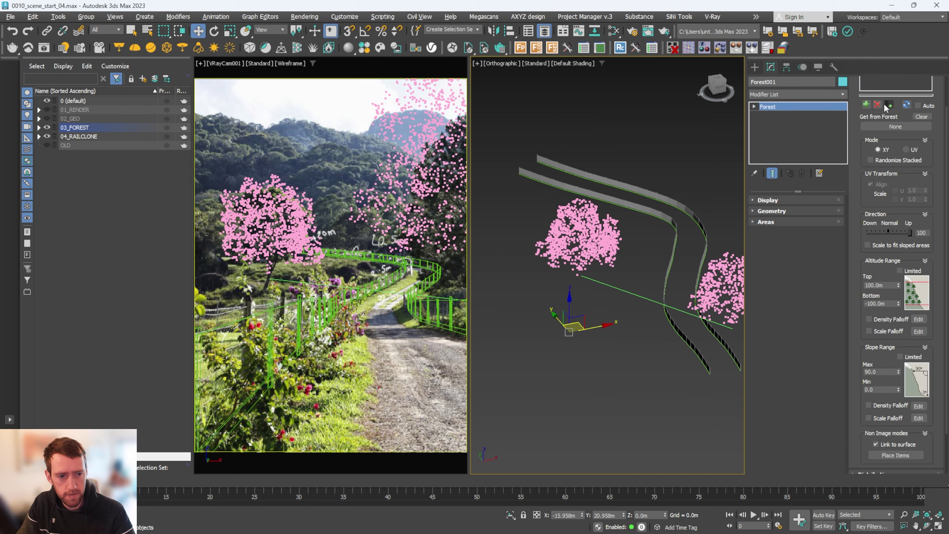
{"action": "left_click", "coordinate": [867, 105]}
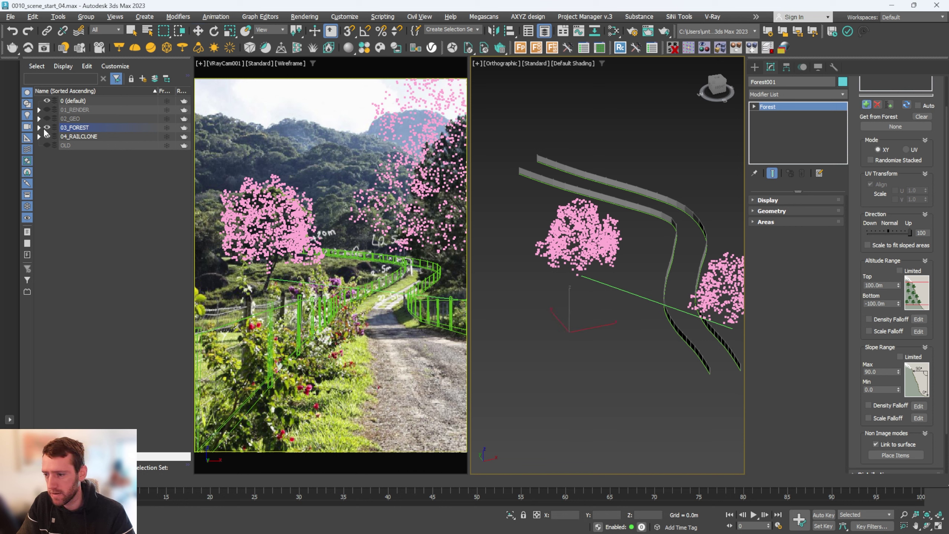
{"action": "left_click", "coordinate": [39, 127]}
{"action": "left_click", "coordinate": [47, 137]}
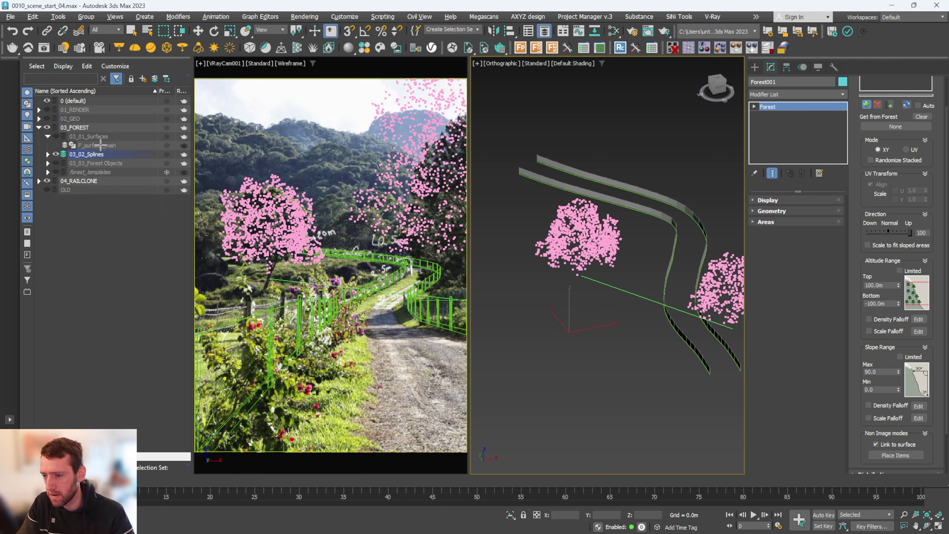
{"action": "left_click", "coordinate": [100, 145]}
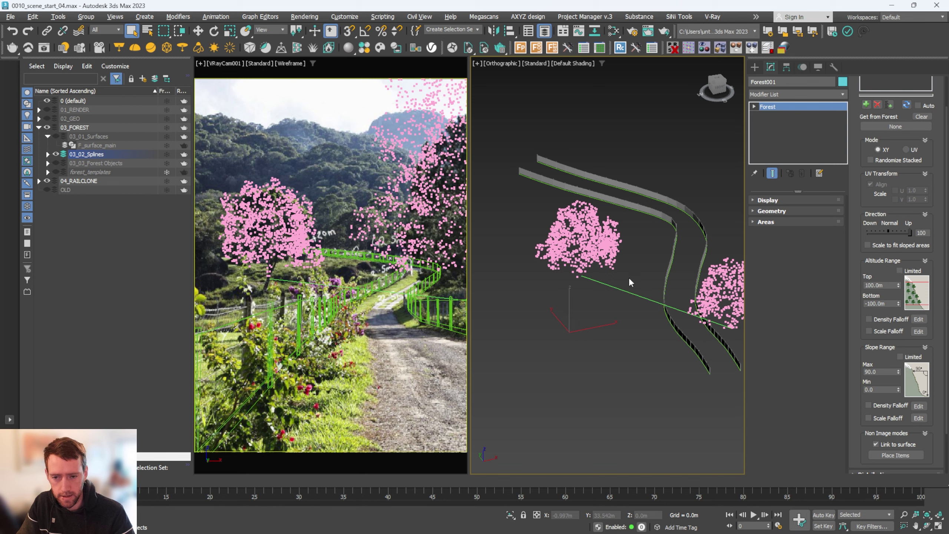
Move the line's starting vertex farther outside the road fences to reposition the tree to the right of the road
{"action": "scroll", "coordinate": [678, 269], "scroll_direction": "up", "scroll_amount": 4}
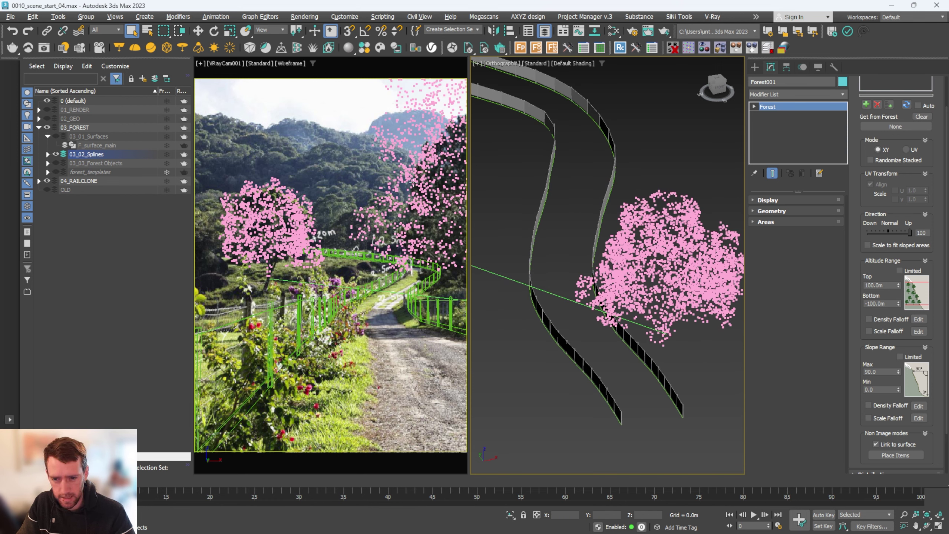
{"action": "scroll", "coordinate": [647, 328], "scroll_direction": "up", "scroll_amount": 2}
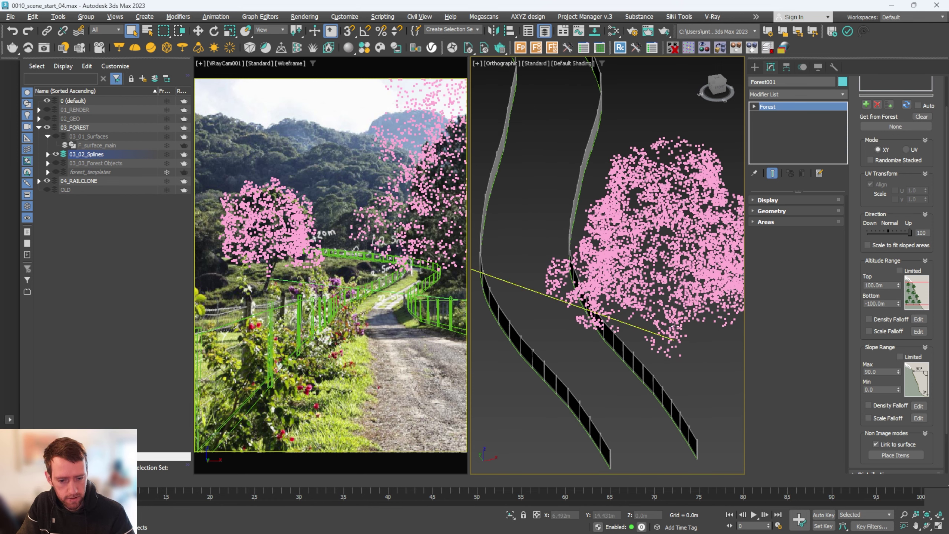
{"action": "left_click", "coordinate": [686, 327]}
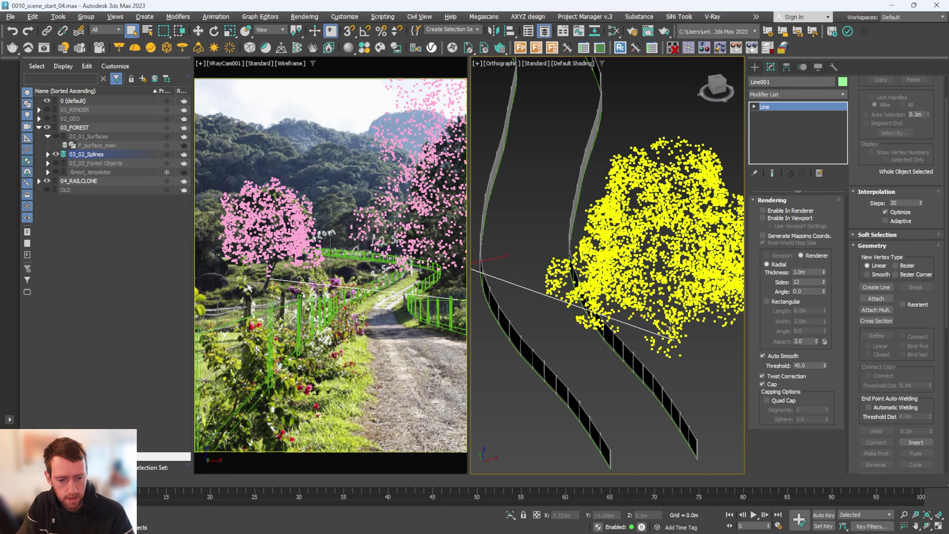
{"action": "left_click", "coordinate": [753, 107]}
{"action": "left_click", "coordinate": [773, 115]}
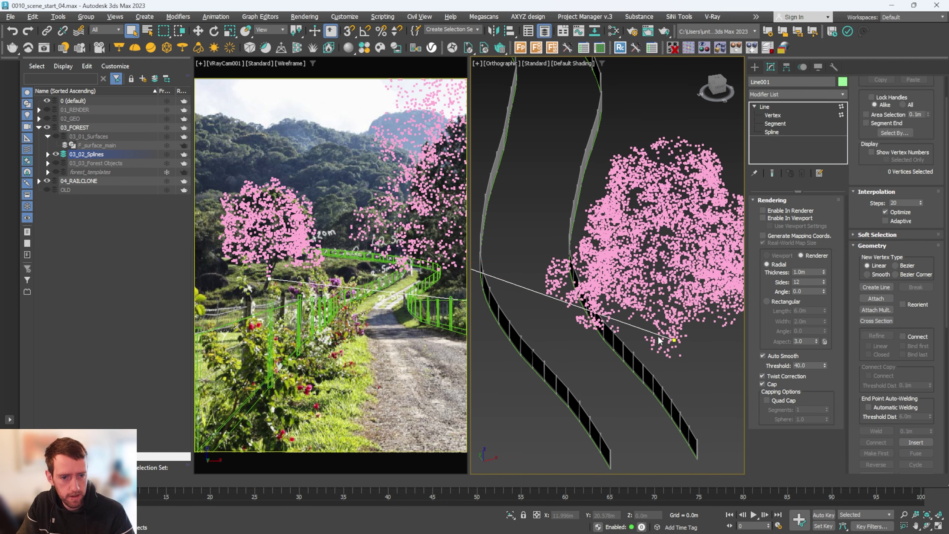
{"action": "key", "text": "w"}
{"action": "left_click", "coordinate": [672, 339]}
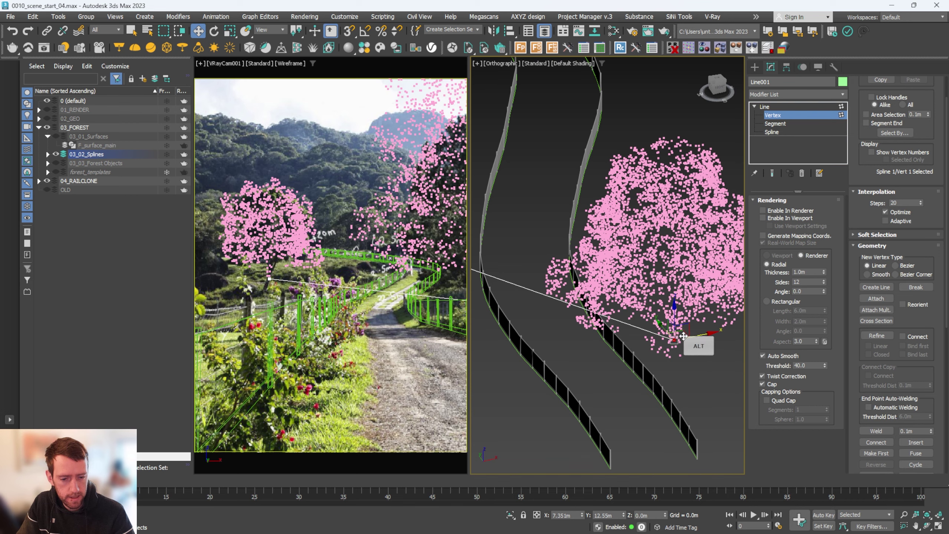
{"action": "middle_click_drag", "start_coordinate": [686, 339], "coordinate": [598, 325], "text": "alt"}
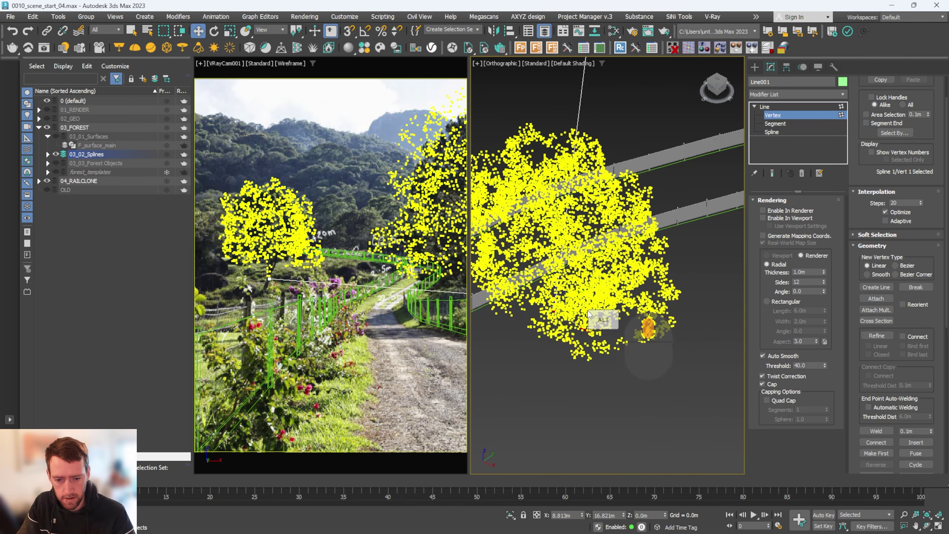
{"action": "key", "text": "t"}
{"action": "scroll", "coordinate": [585, 322], "scroll_direction": "down", "scroll_amount": 2}
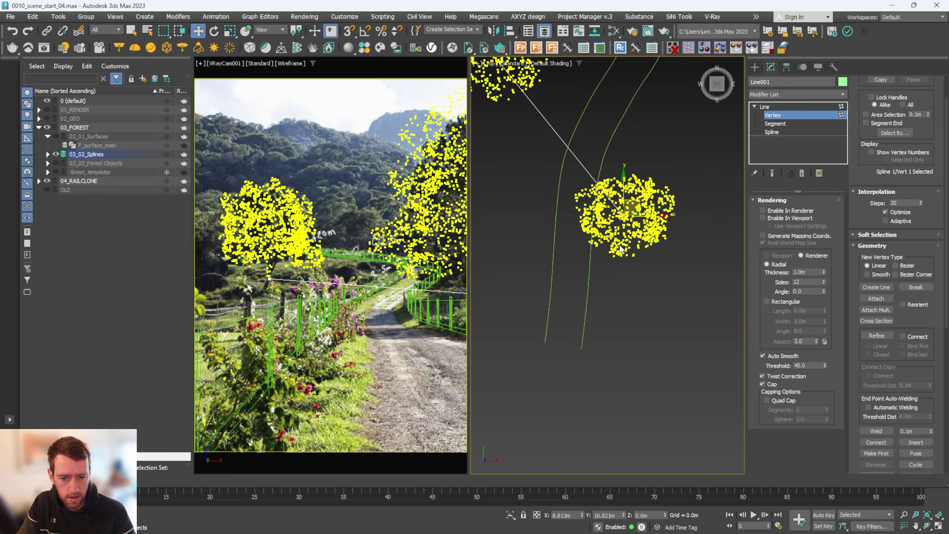
{"action": "left_click_drag", "start_coordinate": [640, 201], "coordinate": [655, 184]}
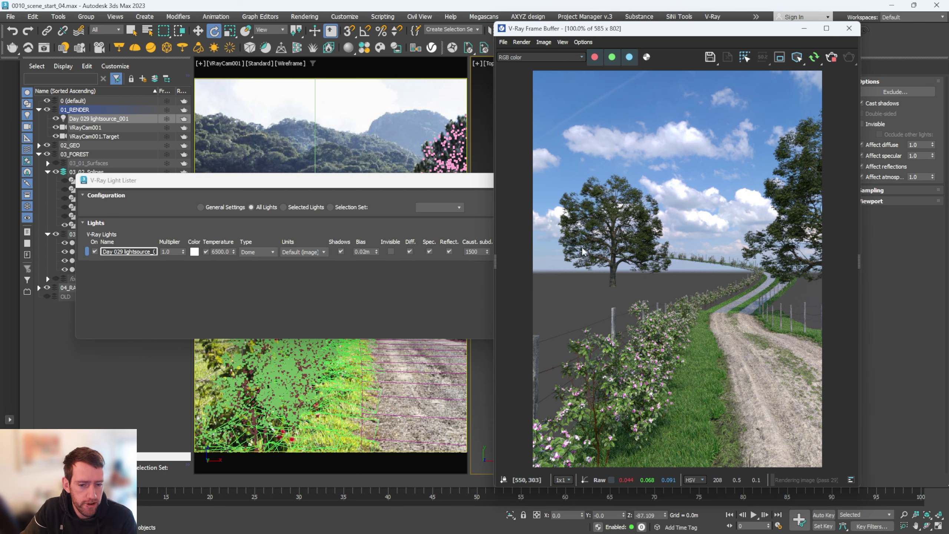
Move the V-Ray Light Lister clear of the render and minimise it
{"action": "left_click_drag", "start_coordinate": [491, 181], "coordinate": [448, 210]}
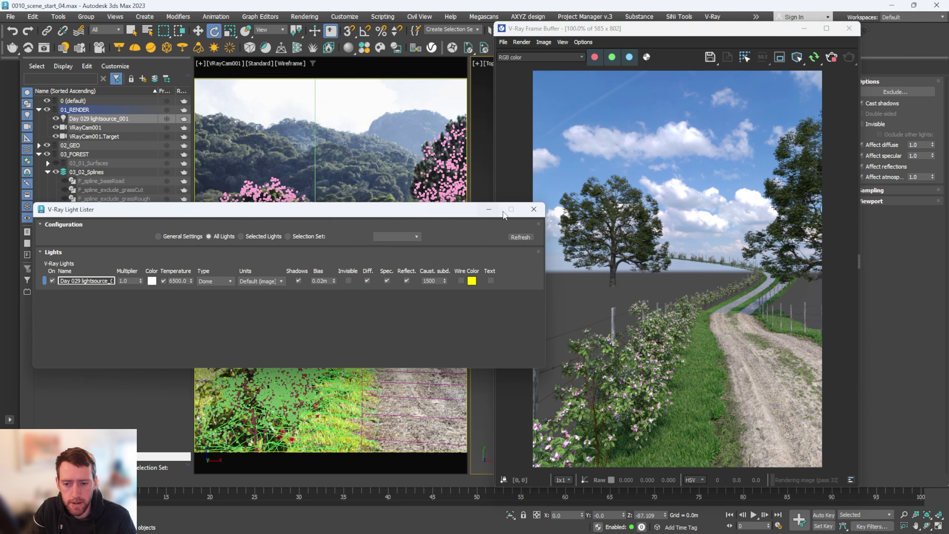
{"action": "left_click", "coordinate": [489, 210]}
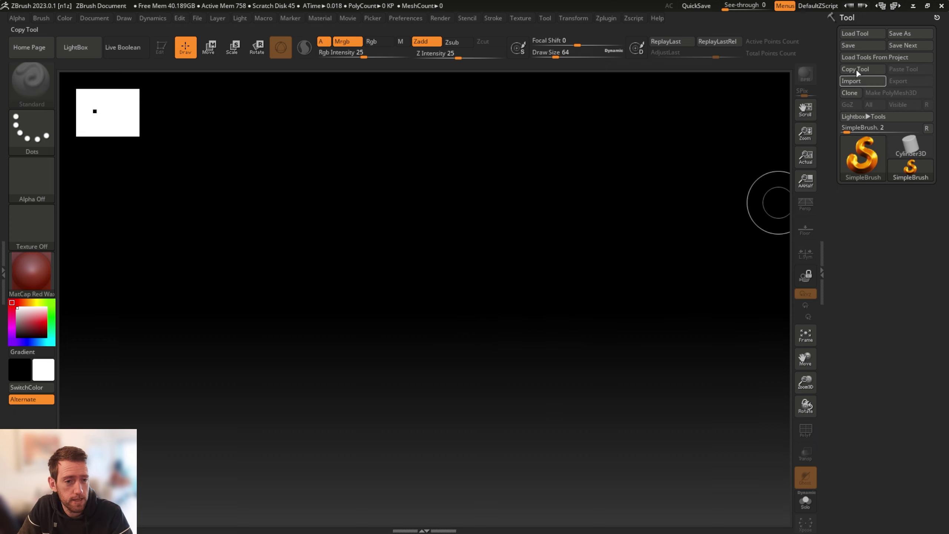
In ZBrush, import 0010_surface_001.fbx from the exports folder, place it on the canvas and switch it to Edit mode
{"action": "left_click", "coordinate": [865, 80]}
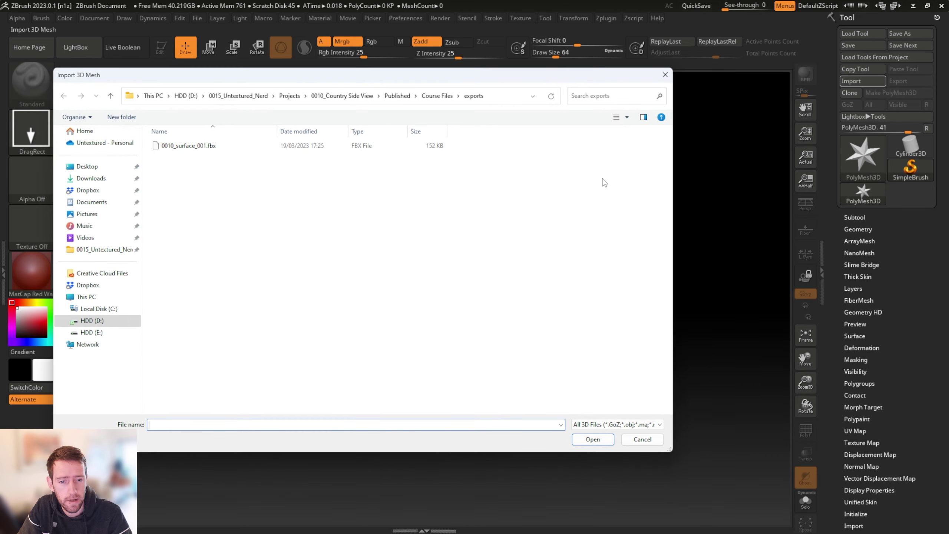
{"action": "double_click", "coordinate": [175, 145]}
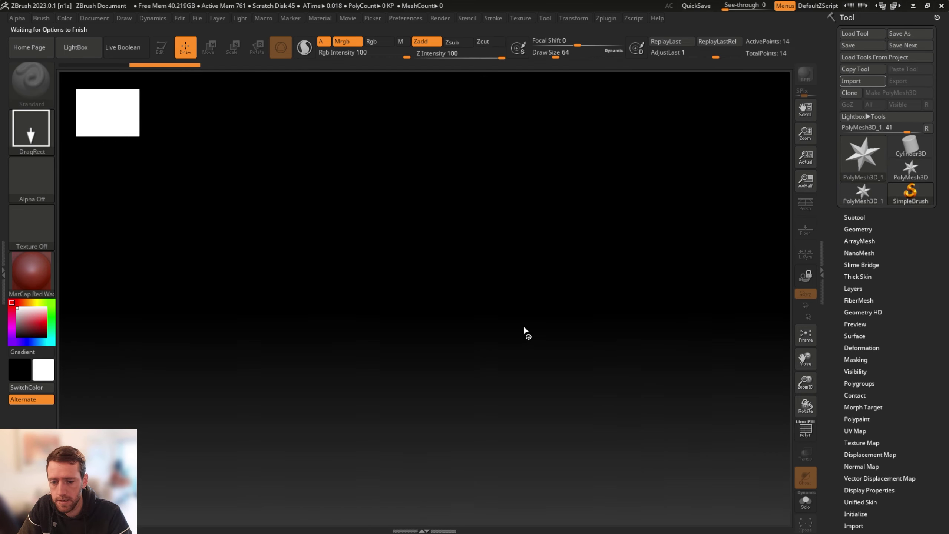
{"action": "left_click", "coordinate": [444, 381]}
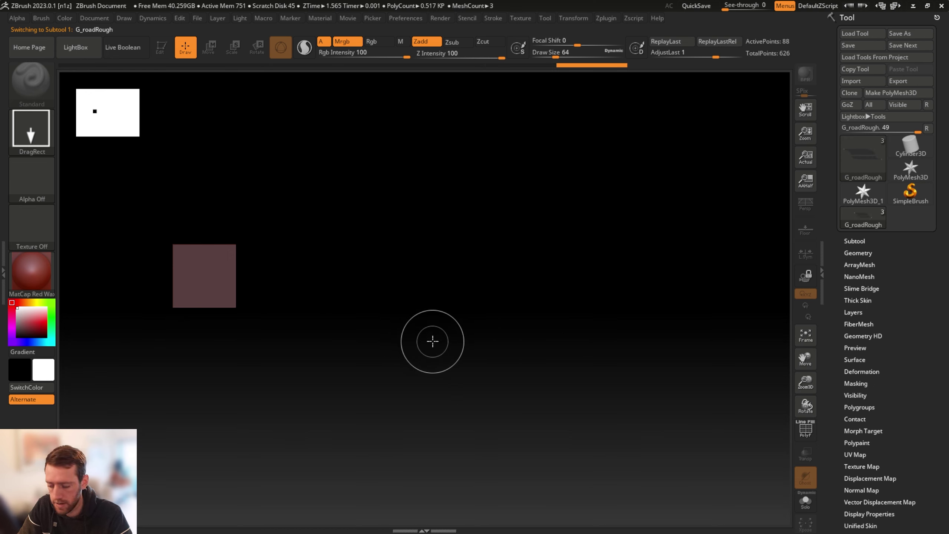
{"action": "left_click_drag", "start_coordinate": [358, 370], "coordinate": [350, 295]}
{"action": "key", "text": "t"}
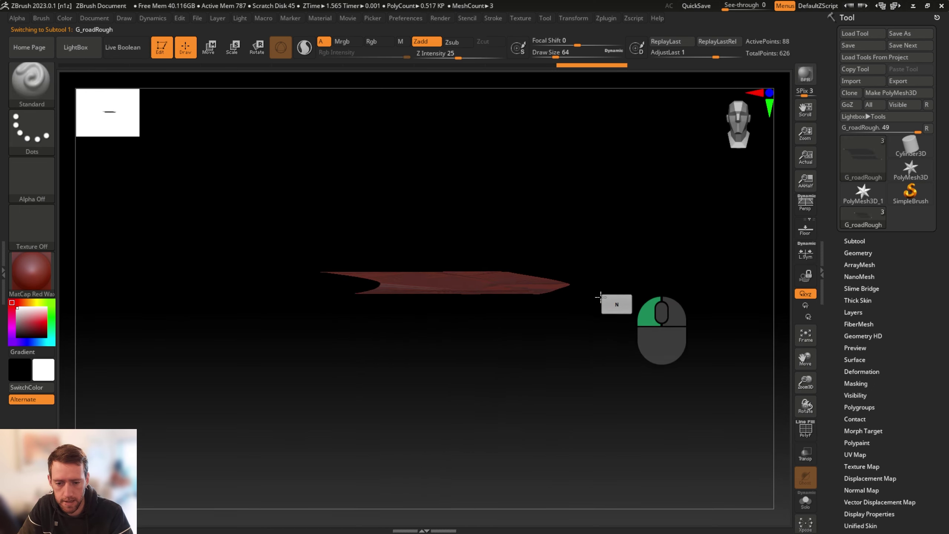
{"action": "left_click_drag", "start_coordinate": [604, 300], "coordinate": [593, 351], "text": "shift"}
{"action": "left_click_drag", "start_coordinate": [572, 282], "coordinate": [752, 222]}
Reorder the subtools so that G_roadRough sits below F_surface_main and directly above G_roadClean
{"action": "left_click", "coordinate": [855, 240]}
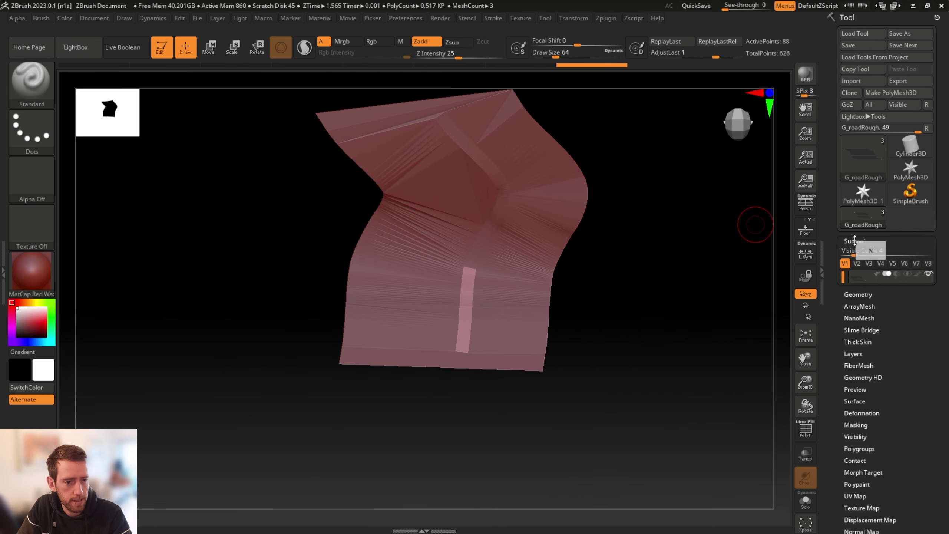
{"action": "left_click", "coordinate": [711, 200]}
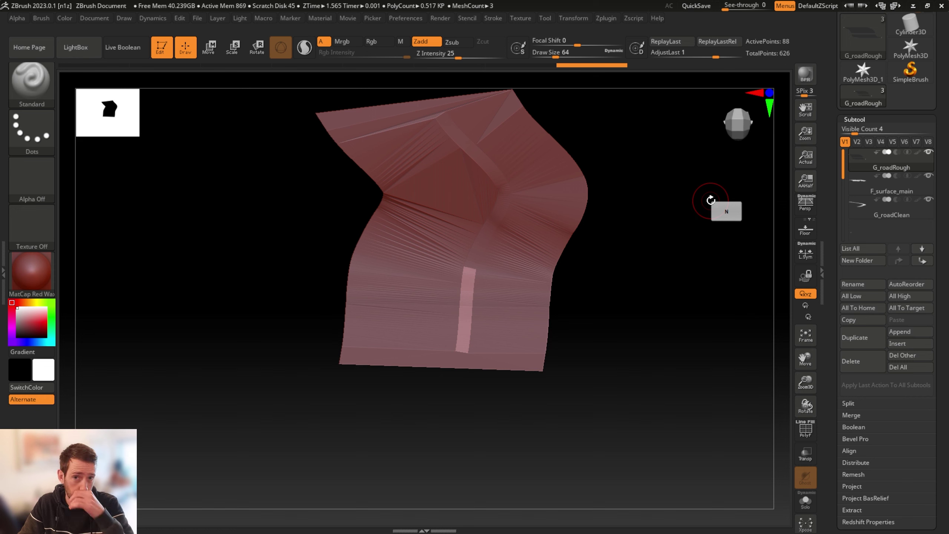
{"action": "left_click", "coordinate": [748, 231]}
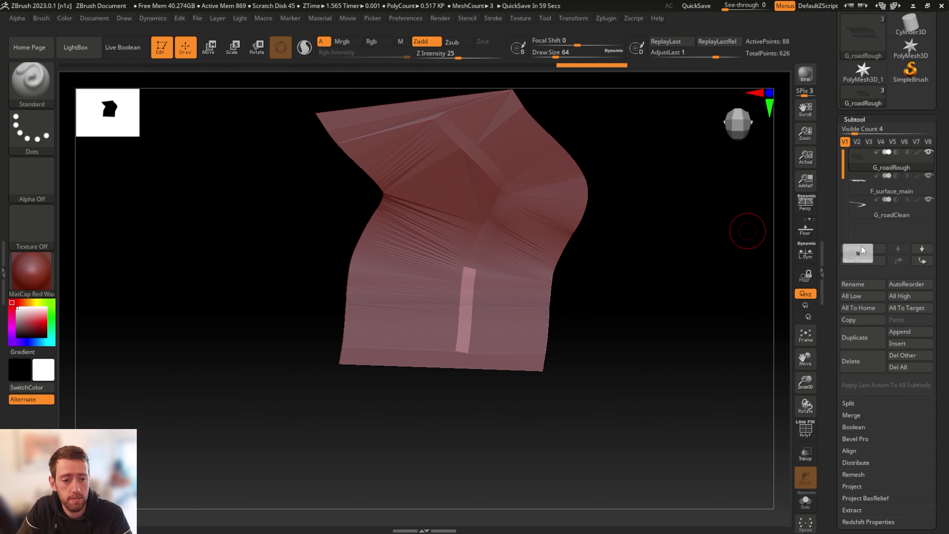
{"action": "left_click", "coordinate": [665, 224]}
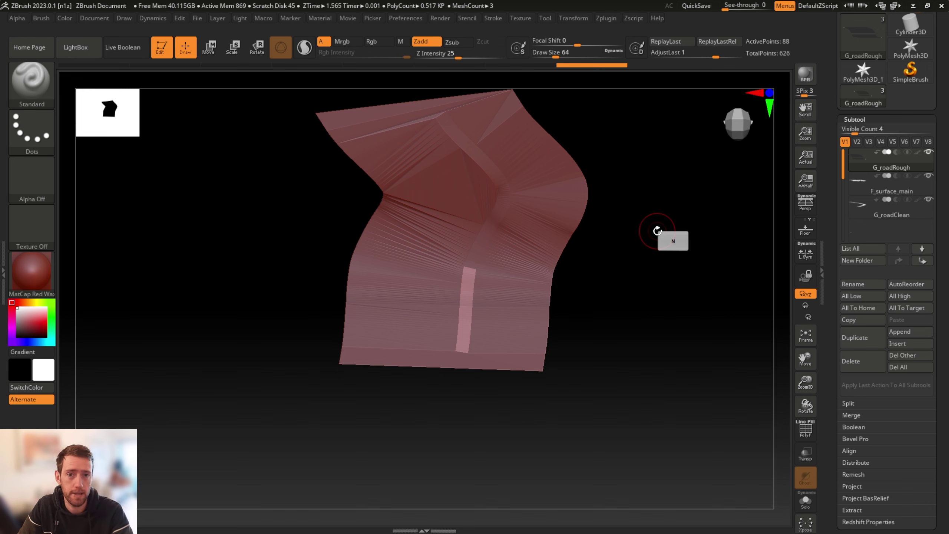
{"action": "mouse_move", "coordinate": [907, 167]}
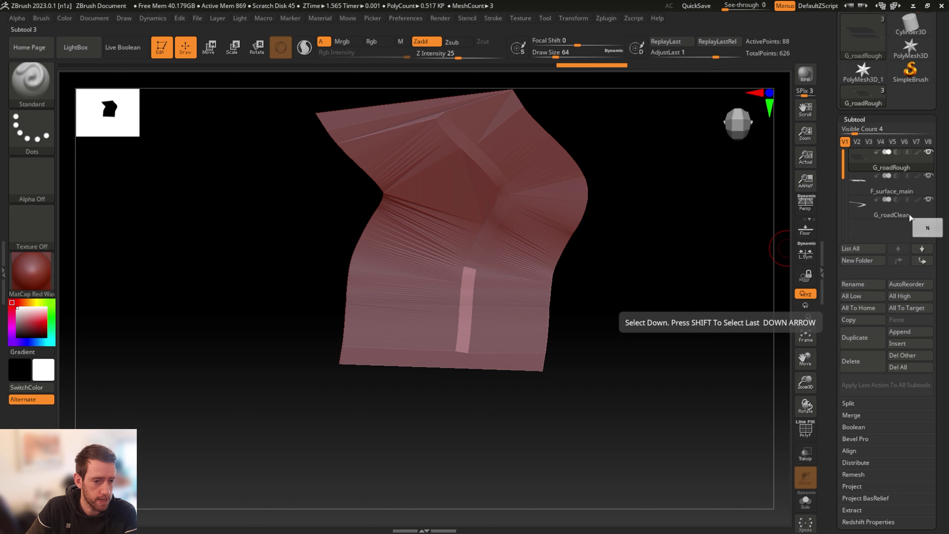
{"action": "left_click", "coordinate": [921, 249]}
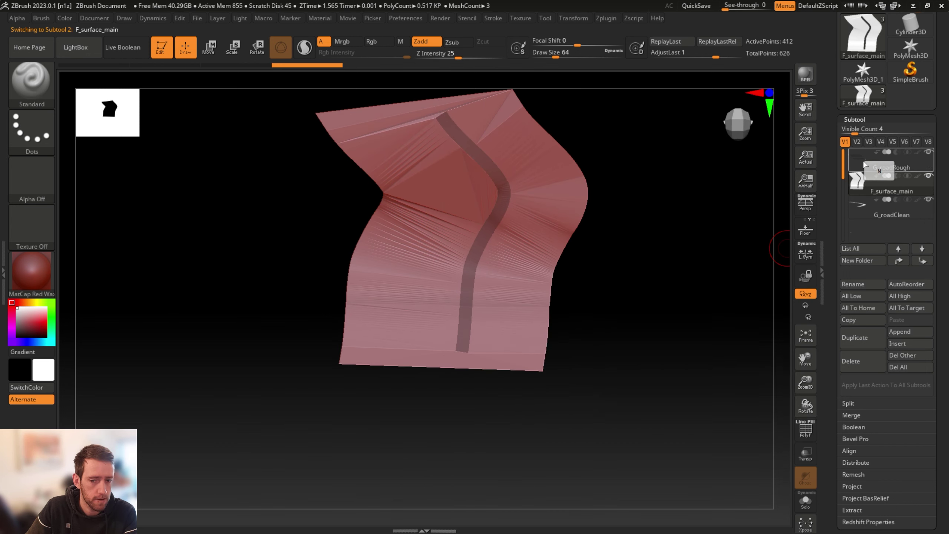
{"action": "left_click", "coordinate": [864, 164]}
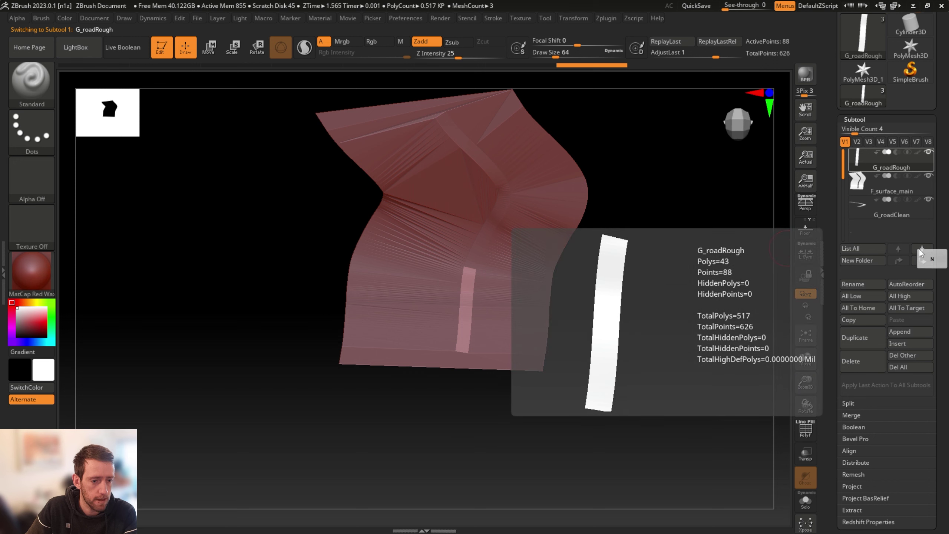
{"action": "left_click", "coordinate": [921, 262]}
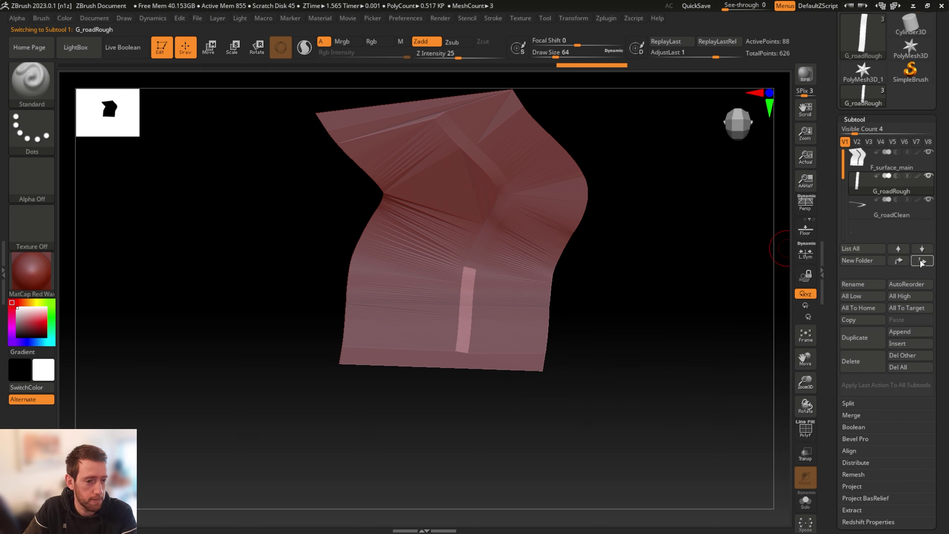
Merge G_roadRough down with G_roadClean, and make F_surface_main the active subtool
{"action": "left_click", "coordinate": [856, 415]}
{"action": "left_click", "coordinate": [859, 427]}
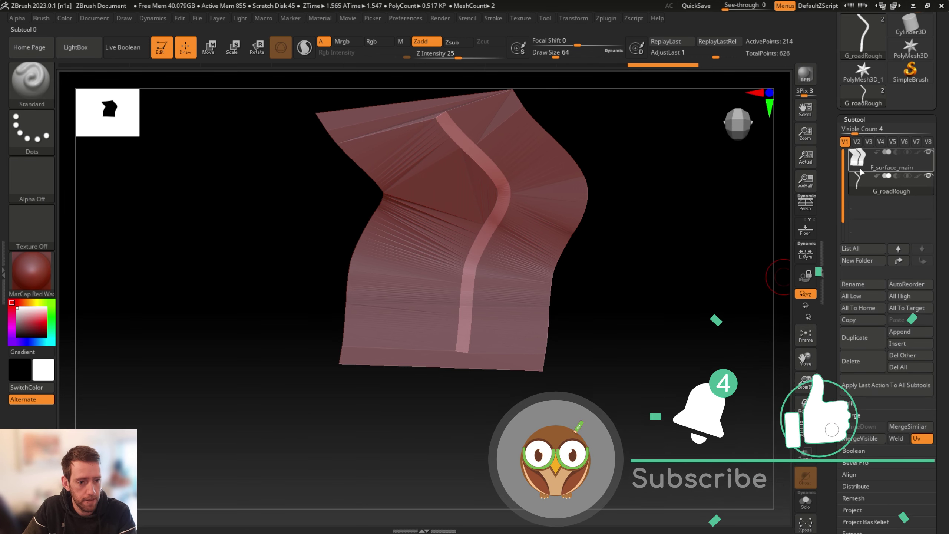
{"action": "left_click", "coordinate": [772, 451]}
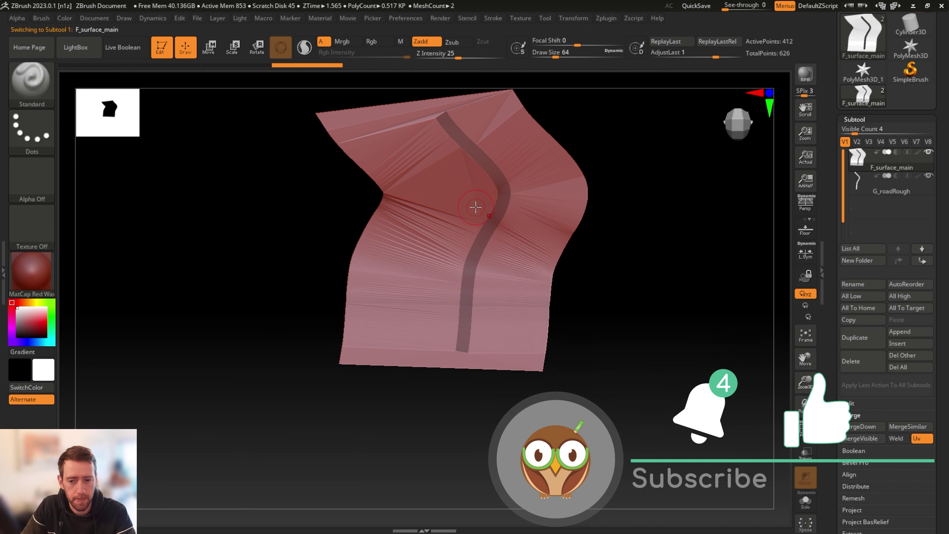
Show the polyframe and ZRemesh F_surface_main with a target polygon count of 5
{"action": "key", "text": "shift+f"}
{"action": "left_click_drag", "start_coordinate": [619, 291], "coordinate": [650, 290], "text": "alt"}
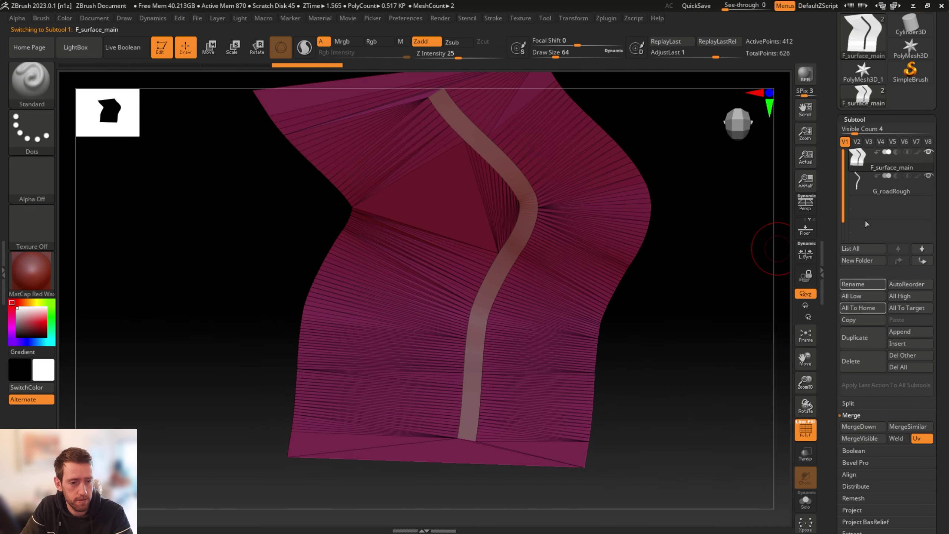
{"action": "left_click", "coordinate": [856, 119]}
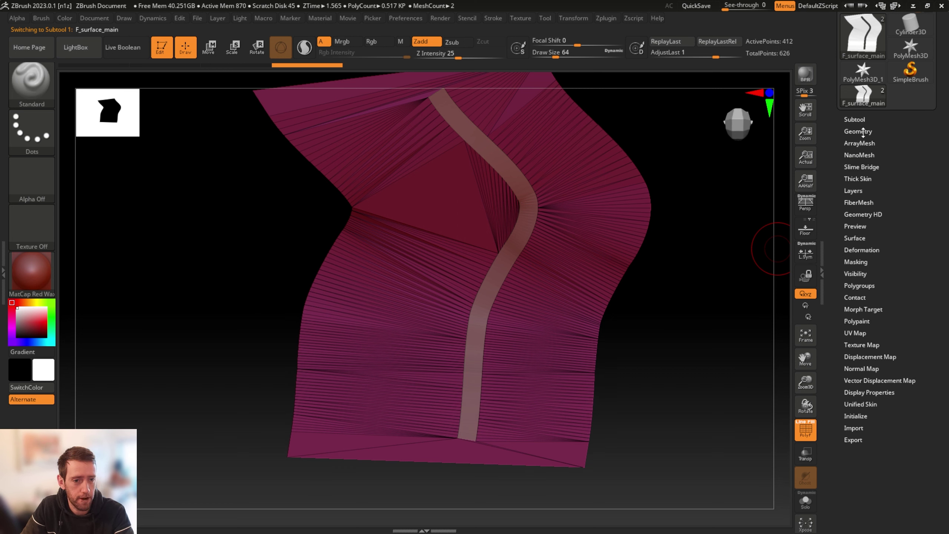
{"action": "left_click", "coordinate": [858, 131]}
{"action": "left_click", "coordinate": [857, 321]}
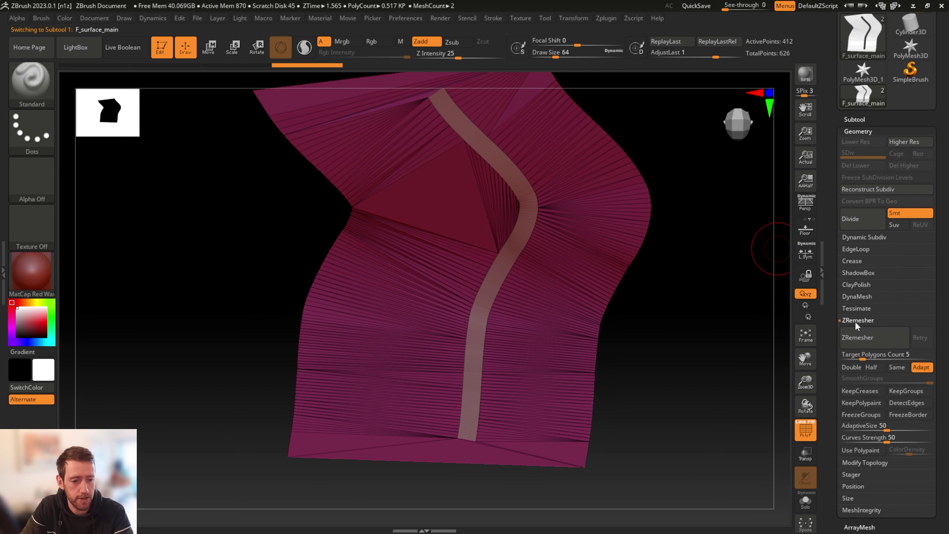
{"action": "left_click", "coordinate": [856, 338]}
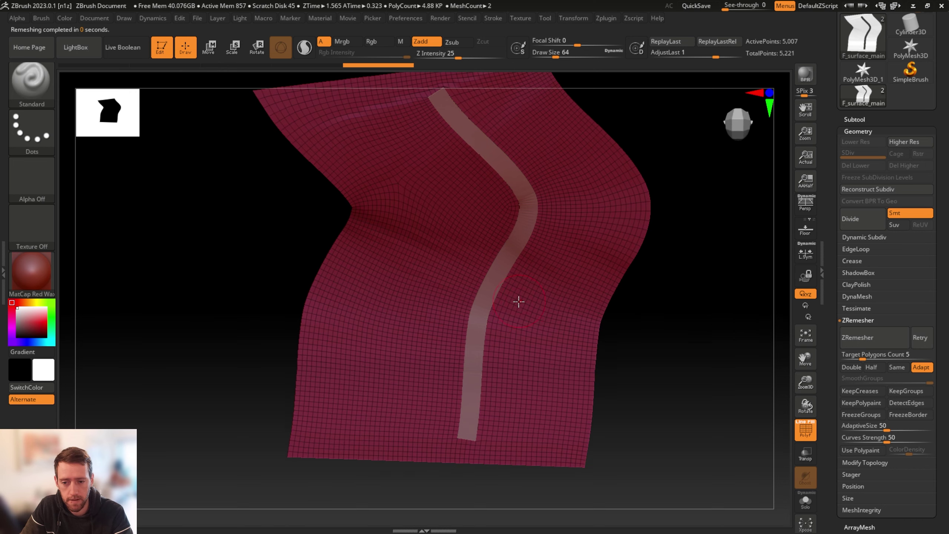
{"action": "left_click_drag", "start_coordinate": [336, 202], "coordinate": [300, 241]}
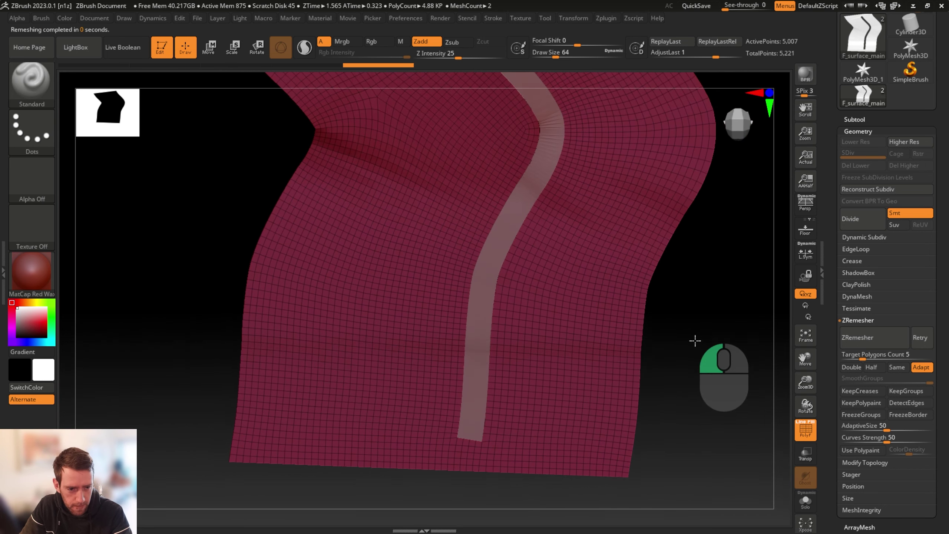
{"action": "left_click", "coordinate": [694, 338]}
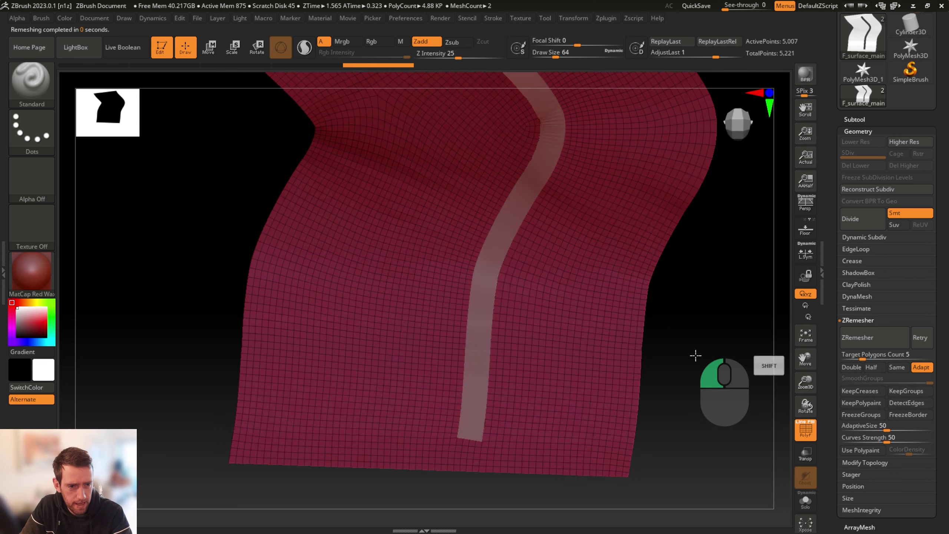
Try dividing F_surface_main twice with smoothing on, inspect the edges along the road, and revert the subdivisions
{"action": "left_click", "coordinate": [864, 218]}
{"action": "left_click", "coordinate": [863, 218]}
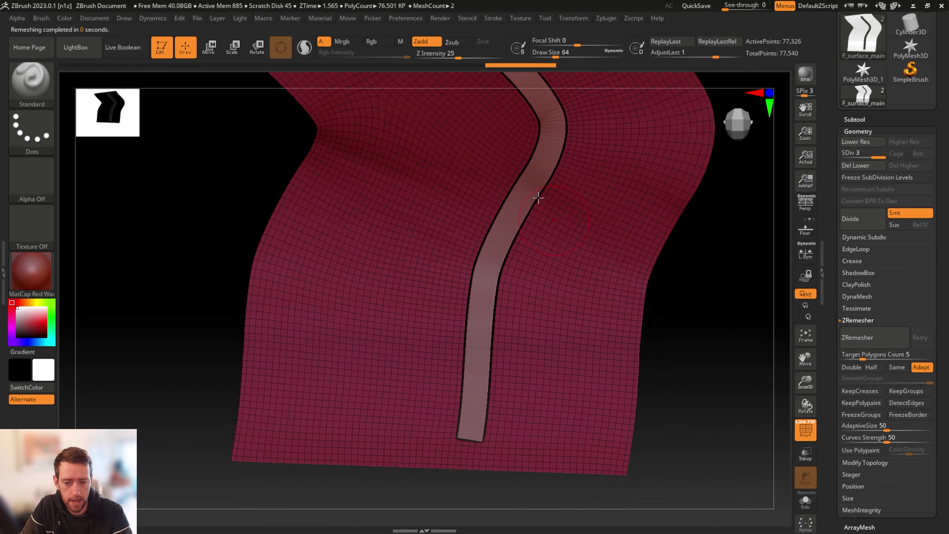
{"action": "left_click_drag", "start_coordinate": [683, 276], "coordinate": [678, 274], "text": "shift"}
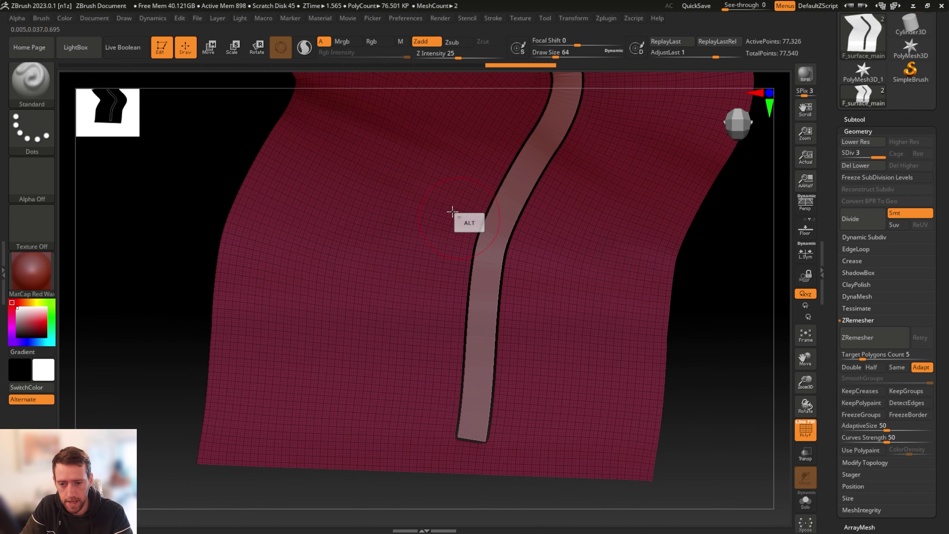
{"action": "mouse_move", "coordinate": [208, 193]}
{"action": "left_mouse_down", "text": "alt"}
{"action": "mouse_move", "coordinate": [274, 263]}
{"action": "mouse_move", "coordinate": [227, 195]}
{"action": "mouse_move", "coordinate": [529, 221]}
{"action": "left_mouse_up", "text": "alt"}
{"action": "key", "text": "shift+d"}
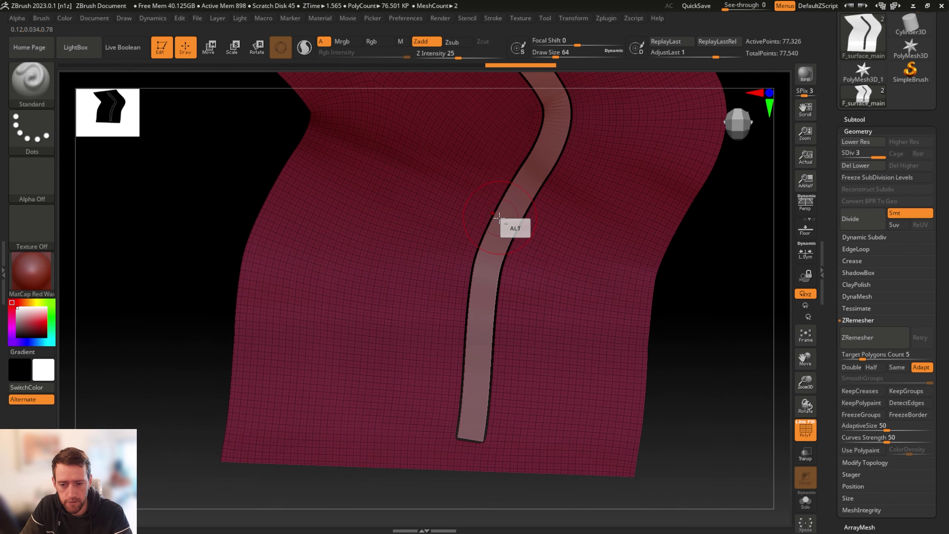
{"action": "key", "text": "ctrl"}
{"action": "key", "text": "shift+d"}
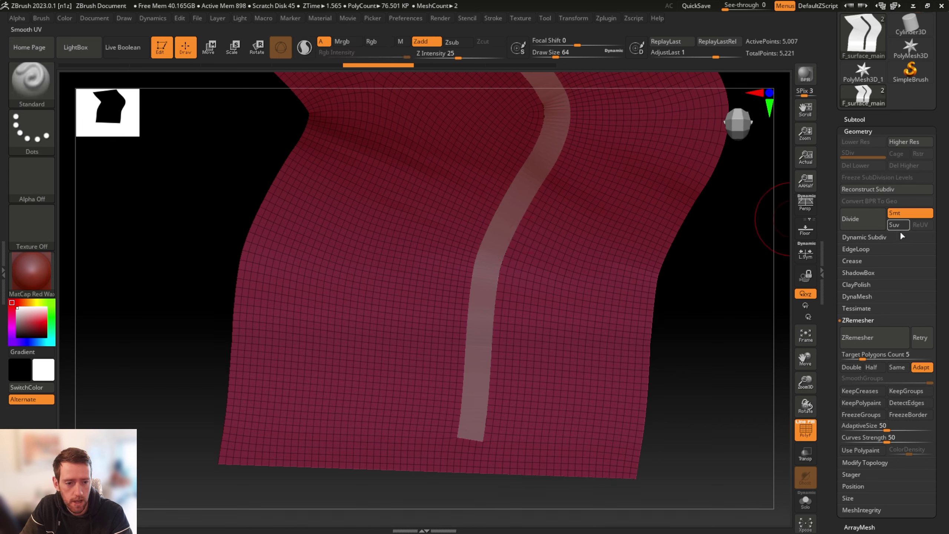
Divide F_surface_main twice with smoothing off, then once with smoothing on to reach subdivision level 4, and hide the polyframe
{"action": "left_click", "coordinate": [858, 321]}
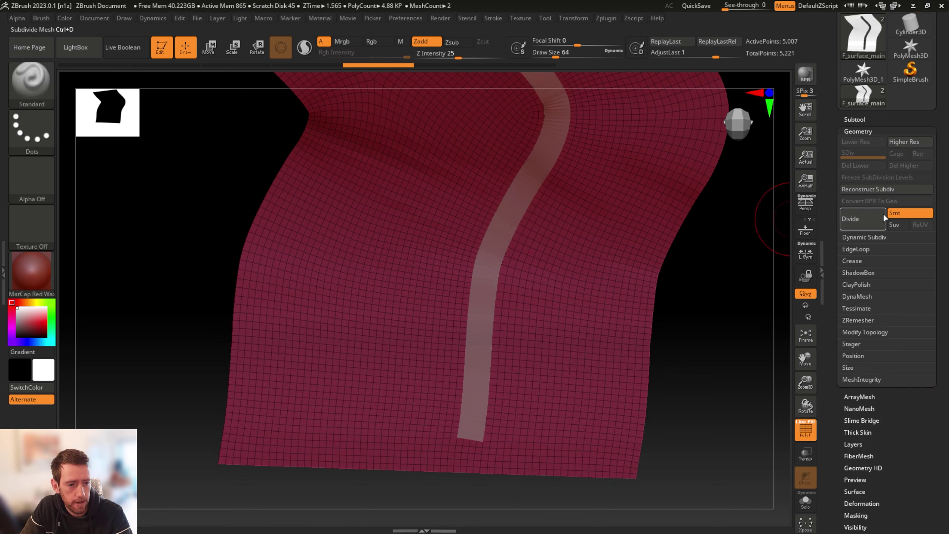
{"action": "left_click", "coordinate": [905, 214]}
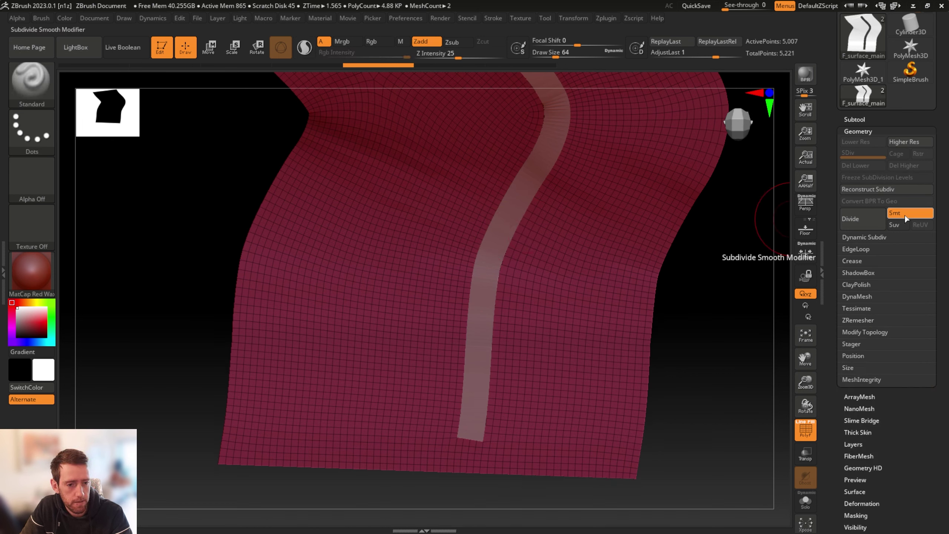
{"action": "left_click", "coordinate": [860, 222]}
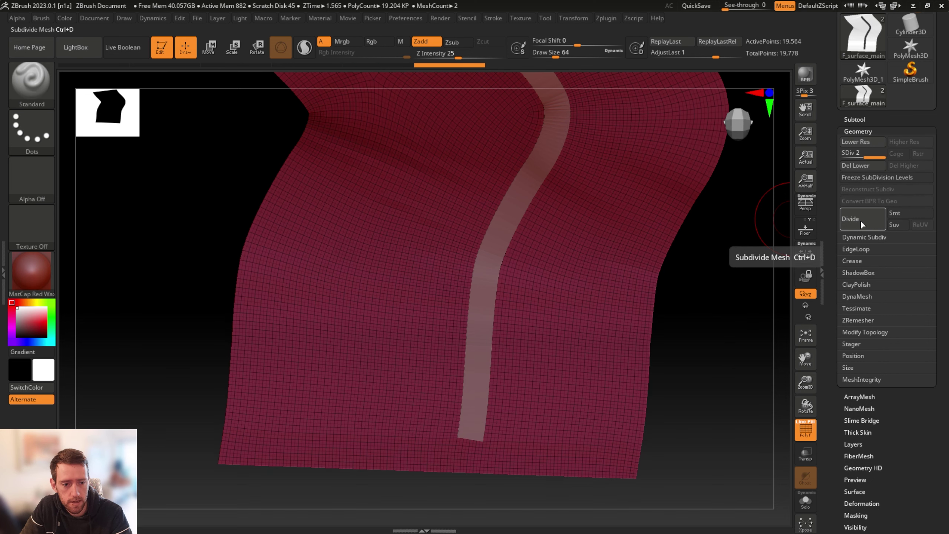
{"action": "left_click", "coordinate": [860, 220]}
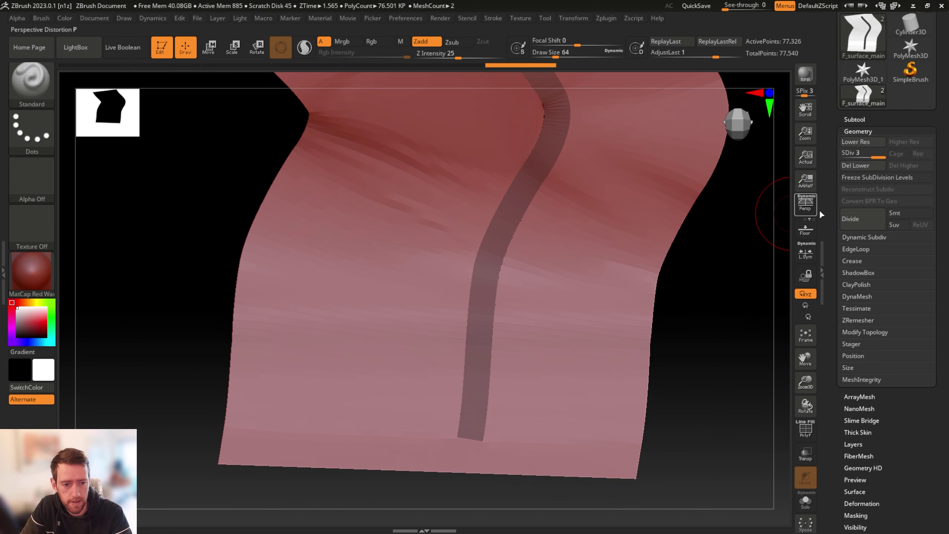
{"action": "left_click", "coordinate": [910, 213]}
{"action": "key", "text": "shift+f"}
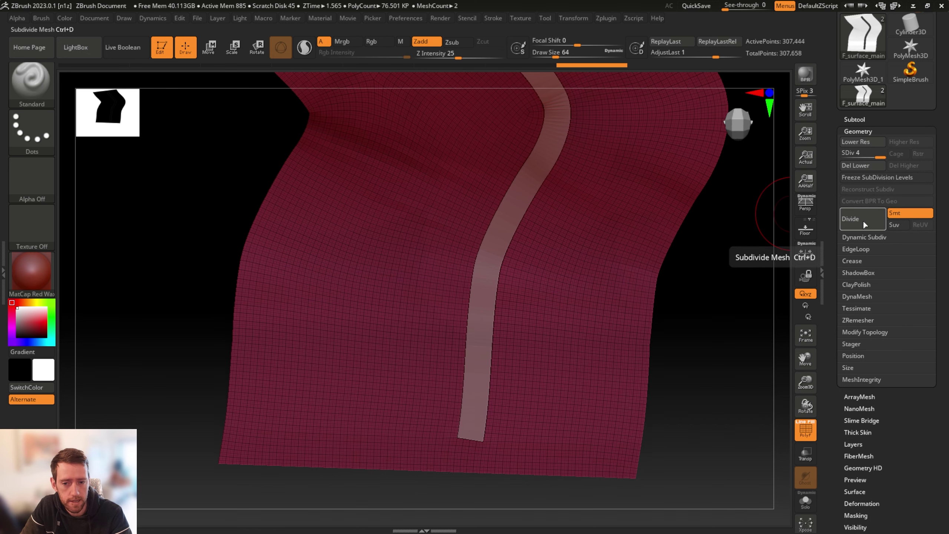
{"action": "left_click", "coordinate": [863, 219]}
{"action": "key", "text": "shift+f"}
Test Standard brush strokes on the terrain on both sides of the road, and undo them
{"action": "mouse_move", "coordinate": [562, 286]}
{"action": "left_mouse_down", "text": "alt"}
{"action": "mouse_move", "coordinate": [557, 226]}
{"action": "mouse_move", "coordinate": [585, 217]}
{"action": "mouse_move", "coordinate": [543, 311]}
{"action": "left_mouse_up", "text": "alt"}
{"action": "mouse_move", "coordinate": [449, 239]}
{"action": "left_mouse_down"}
{"action": "mouse_move", "coordinate": [402, 206]}
{"action": "mouse_move", "coordinate": [401, 154]}
{"action": "left_mouse_up"}
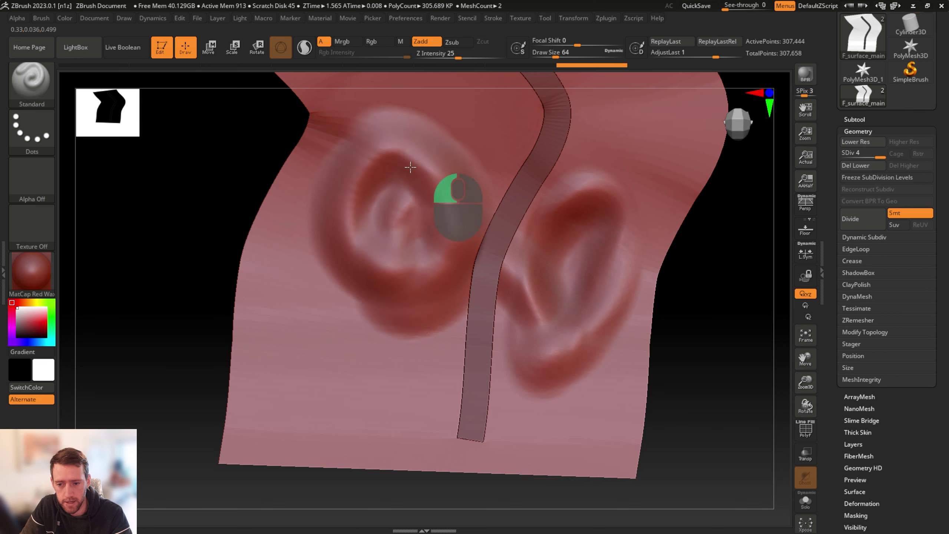
{"action": "key", "text": "ctrl+z"}
{"action": "key", "text": "ctrl+z"}
Sculpt a rough raised patch on the terrain to the left of the road's bend with the ClayBuildup brush
{"action": "mouse_move", "coordinate": [665, 346]}
{"action": "left_mouse_down"}
{"action": "mouse_move", "coordinate": [679, 303]}
{"action": "mouse_move", "coordinate": [677, 268]}
{"action": "mouse_move", "coordinate": [710, 342]}
{"action": "mouse_move", "coordinate": [705, 318]}
{"action": "left_mouse_up"}
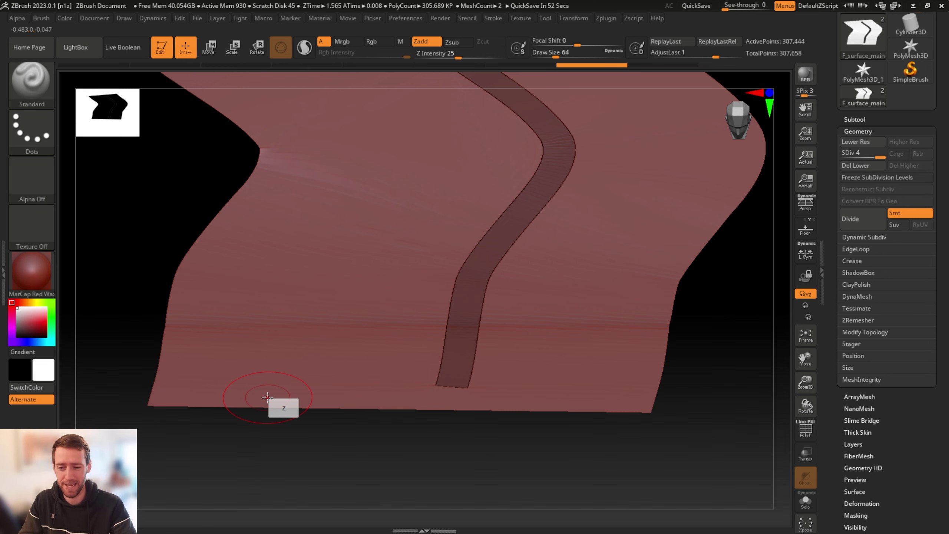
{"action": "left_click_drag", "start_coordinate": [296, 413], "coordinate": [709, 342], "text": "alt"}
{"action": "left_click_drag", "start_coordinate": [319, 433], "coordinate": [314, 458], "text": "alt"}
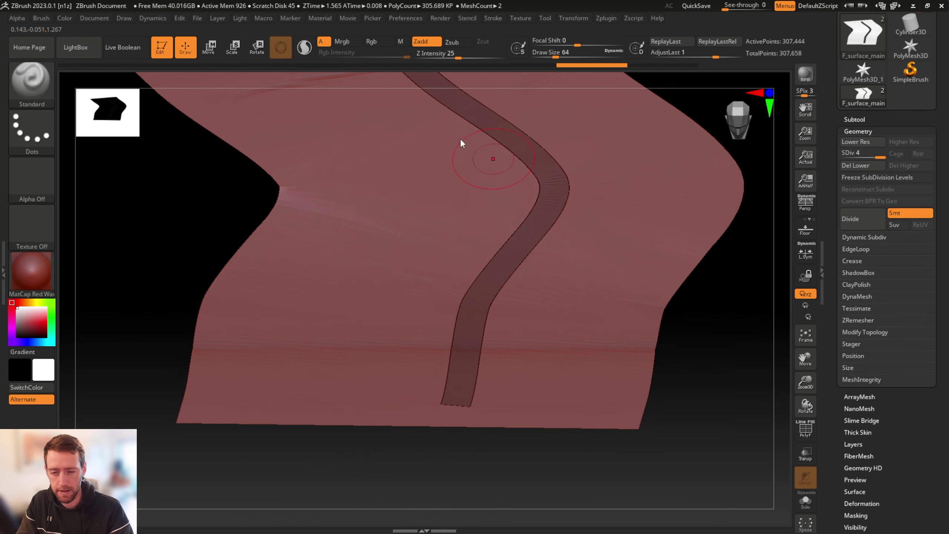
{"action": "left_click_drag", "start_coordinate": [235, 221], "coordinate": [304, 230]}
{"action": "left_click", "coordinate": [30, 90]}
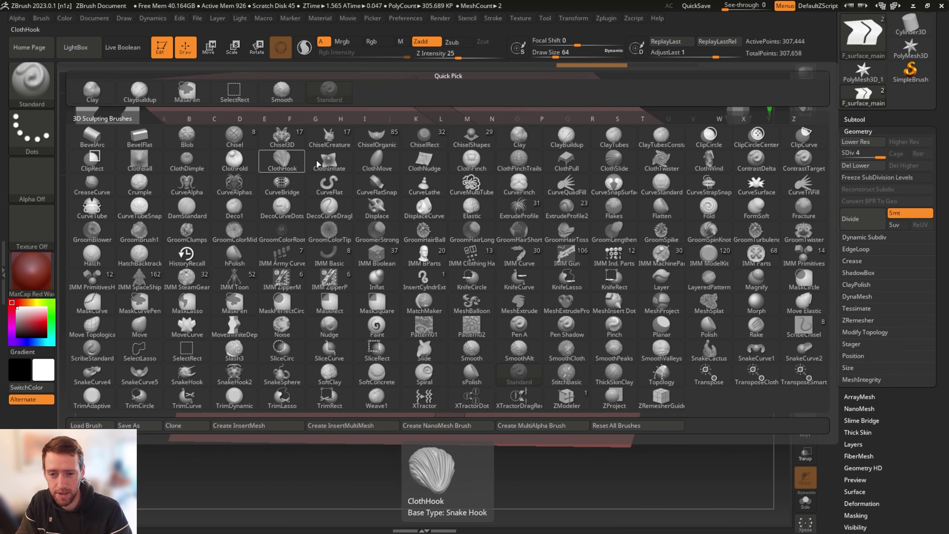
{"action": "left_click", "coordinate": [568, 140]}
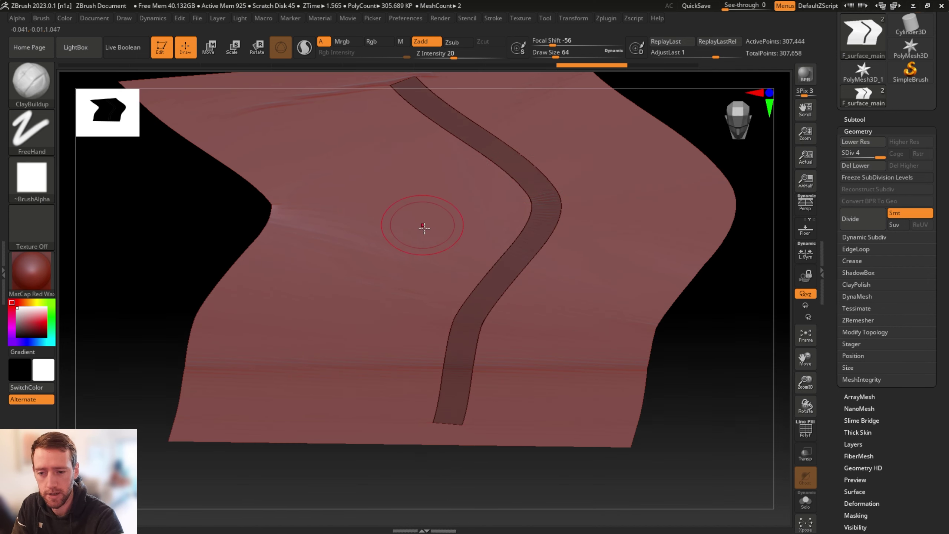
{"action": "mouse_move", "coordinate": [423, 227]}
{"action": "left_mouse_down"}
{"action": "mouse_move", "coordinate": [415, 264]}
{"action": "mouse_move", "coordinate": [378, 271]}
{"action": "mouse_move", "coordinate": [336, 262]}
{"action": "mouse_move", "coordinate": [315, 293]}
{"action": "mouse_move", "coordinate": [385, 308]}
{"action": "mouse_move", "coordinate": [466, 251]}
{"action": "mouse_move", "coordinate": [470, 221]}
{"action": "left_mouse_up"}
{"action": "left_click_drag", "start_coordinate": [389, 454], "coordinate": [393, 445]}
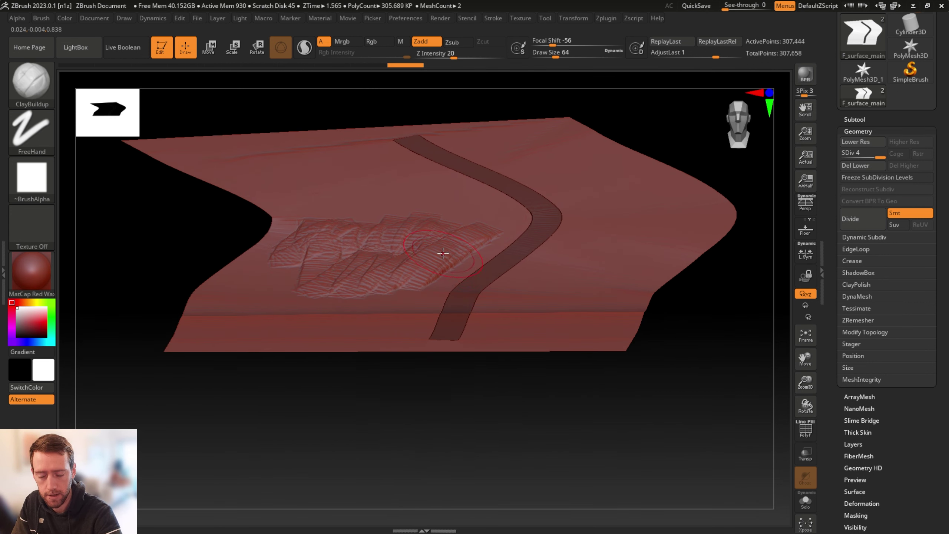
Revert the ClayBuildup patch on the terrain beside the road's bend and lower F_surface_main to subdivision level 2
{"action": "mouse_move", "coordinate": [443, 254]}
{"action": "left_mouse_down"}
{"action": "mouse_move", "coordinate": [462, 286]}
{"action": "mouse_move", "coordinate": [486, 271]}
{"action": "mouse_move", "coordinate": [309, 263]}
{"action": "mouse_move", "coordinate": [284, 279]}
{"action": "left_mouse_up"}
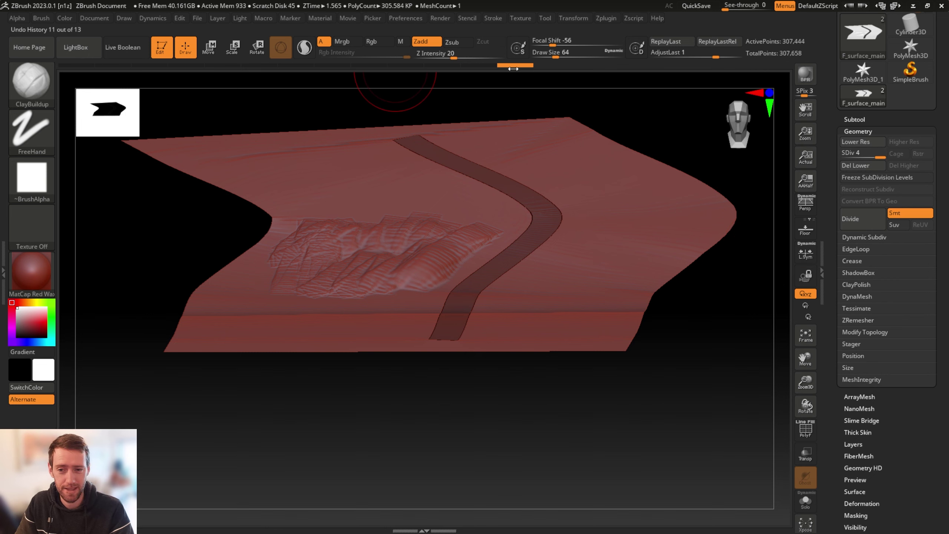
{"action": "mouse_move", "coordinate": [516, 65]}
{"action": "left_mouse_down"}
{"action": "mouse_move", "coordinate": [313, 68]}
{"action": "mouse_move", "coordinate": [388, 66]}
{"action": "mouse_move", "coordinate": [334, 65]}
{"action": "left_mouse_up"}
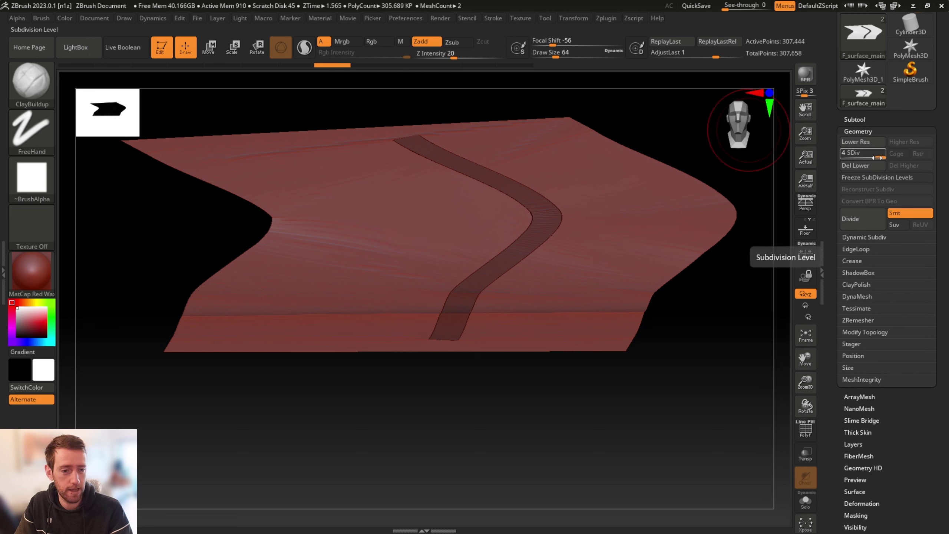
{"action": "left_click_drag", "start_coordinate": [876, 154], "coordinate": [854, 155]}
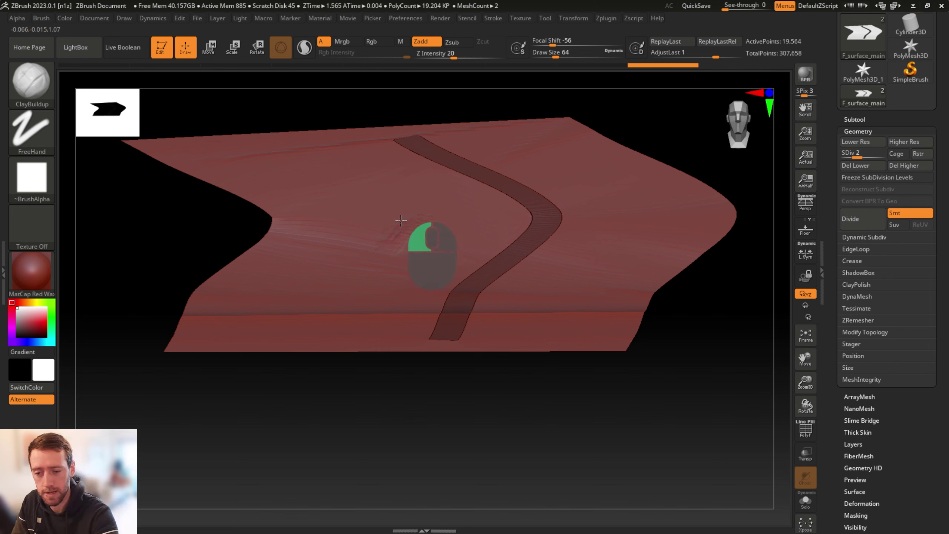
Sculpt shallow uneven ground across the terrain to the left of the road with the ClayBuildup brush
{"action": "mouse_move", "coordinate": [333, 226]}
{"action": "left_mouse_down"}
{"action": "mouse_move", "coordinate": [444, 245]}
{"action": "mouse_move", "coordinate": [376, 268]}
{"action": "left_mouse_up"}
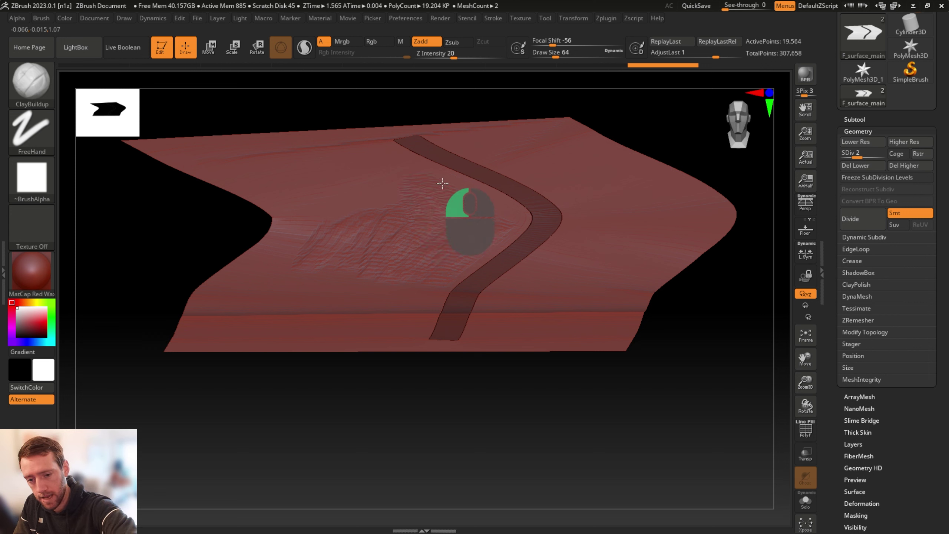
{"action": "mouse_move", "coordinate": [442, 183]}
{"action": "left_mouse_down"}
{"action": "mouse_move", "coordinate": [426, 172]}
{"action": "mouse_move", "coordinate": [361, 205]}
{"action": "mouse_move", "coordinate": [277, 181]}
{"action": "mouse_move", "coordinate": [292, 202]}
{"action": "left_mouse_up"}
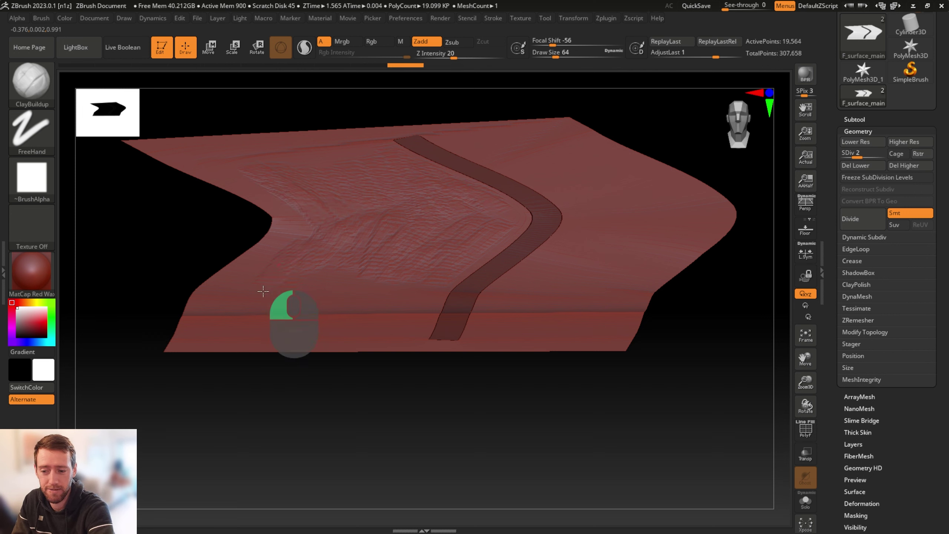
{"action": "mouse_move", "coordinate": [375, 266]}
{"action": "left_mouse_down"}
{"action": "mouse_move", "coordinate": [432, 262]}
{"action": "mouse_move", "coordinate": [449, 279]}
{"action": "left_mouse_up"}
Build up mounds and hollows on both sides of the road out towards the terrain's edges with the ClayBuildup brush
{"action": "left_click_drag", "start_coordinate": [432, 390], "coordinate": [429, 399]}
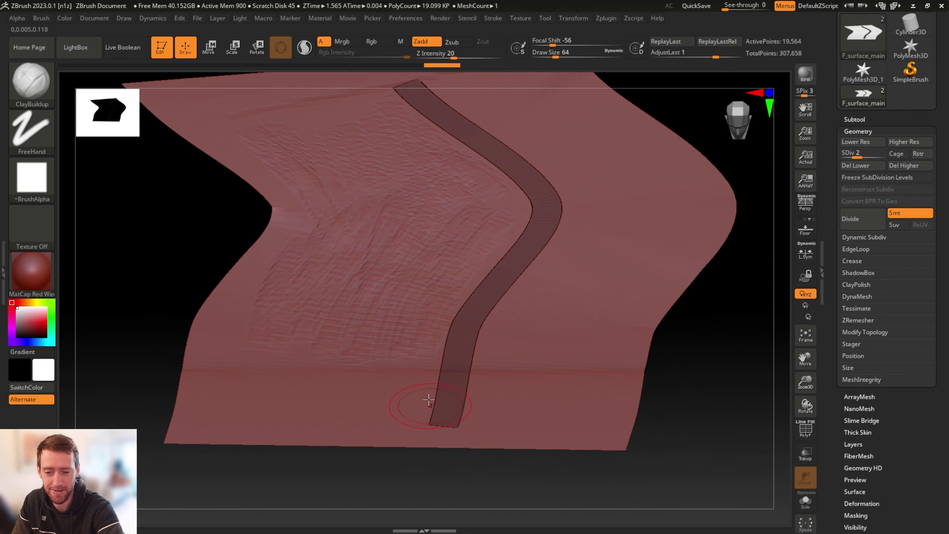
{"action": "mouse_move", "coordinate": [419, 314]}
{"action": "left_mouse_down"}
{"action": "mouse_move", "coordinate": [362, 337]}
{"action": "mouse_move", "coordinate": [322, 247]}
{"action": "mouse_move", "coordinate": [295, 277]}
{"action": "mouse_move", "coordinate": [330, 178]}
{"action": "mouse_move", "coordinate": [362, 182]}
{"action": "mouse_move", "coordinate": [240, 124]}
{"action": "mouse_move", "coordinate": [323, 159]}
{"action": "mouse_move", "coordinate": [253, 418]}
{"action": "mouse_move", "coordinate": [373, 347]}
{"action": "mouse_move", "coordinate": [355, 337]}
{"action": "mouse_move", "coordinate": [273, 329]}
{"action": "mouse_move", "coordinate": [581, 391]}
{"action": "mouse_move", "coordinate": [598, 264]}
{"action": "mouse_move", "coordinate": [554, 285]}
{"action": "mouse_move", "coordinate": [646, 203]}
{"action": "mouse_move", "coordinate": [731, 254]}
{"action": "left_mouse_up"}
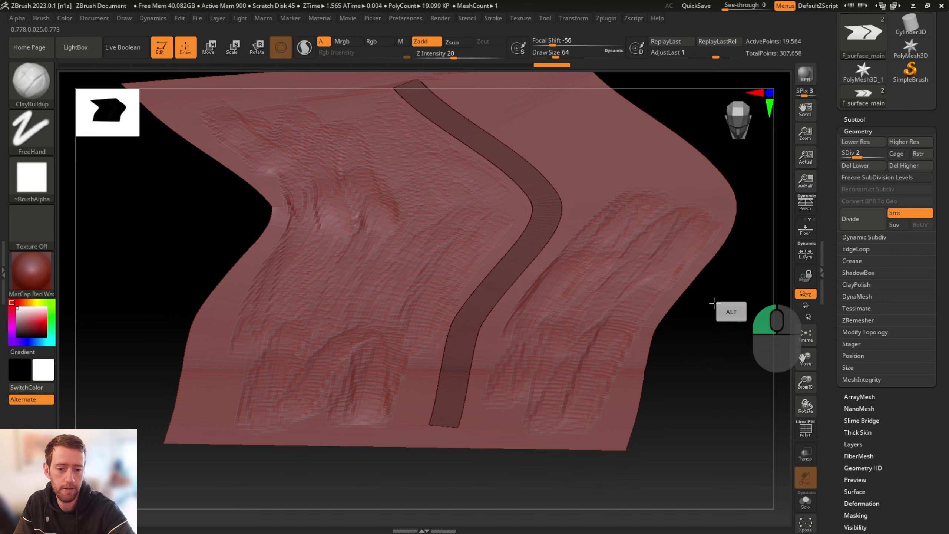
{"action": "left_click_drag", "start_coordinate": [773, 318], "coordinate": [678, 386]}
{"action": "mouse_move", "coordinate": [502, 185]}
{"action": "left_mouse_down"}
{"action": "mouse_move", "coordinate": [495, 213]}
{"action": "mouse_move", "coordinate": [502, 148]}
{"action": "mouse_move", "coordinate": [568, 208]}
{"action": "mouse_move", "coordinate": [551, 190]}
{"action": "mouse_move", "coordinate": [547, 219]}
{"action": "mouse_move", "coordinate": [535, 223]}
{"action": "mouse_move", "coordinate": [565, 336]}
{"action": "mouse_move", "coordinate": [538, 381]}
{"action": "mouse_move", "coordinate": [321, 314]}
{"action": "mouse_move", "coordinate": [264, 243]}
{"action": "mouse_move", "coordinate": [345, 413]}
{"action": "mouse_move", "coordinate": [286, 449]}
{"action": "mouse_move", "coordinate": [299, 379]}
{"action": "left_mouse_up"}
{"action": "left_click_drag", "start_coordinate": [693, 386], "coordinate": [670, 351]}
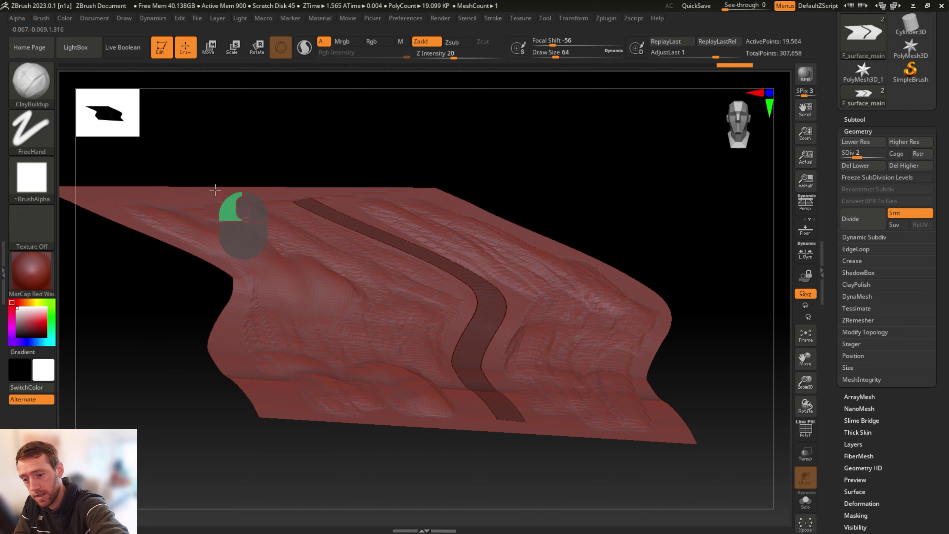
{"action": "left_click_drag", "start_coordinate": [279, 146], "coordinate": [273, 224]}
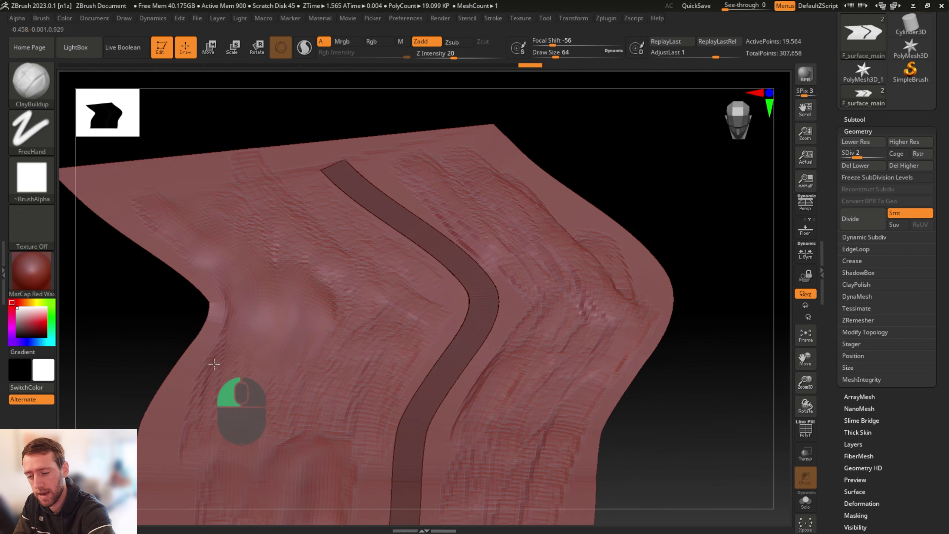
{"action": "left_click_drag", "start_coordinate": [691, 378], "coordinate": [689, 325]}
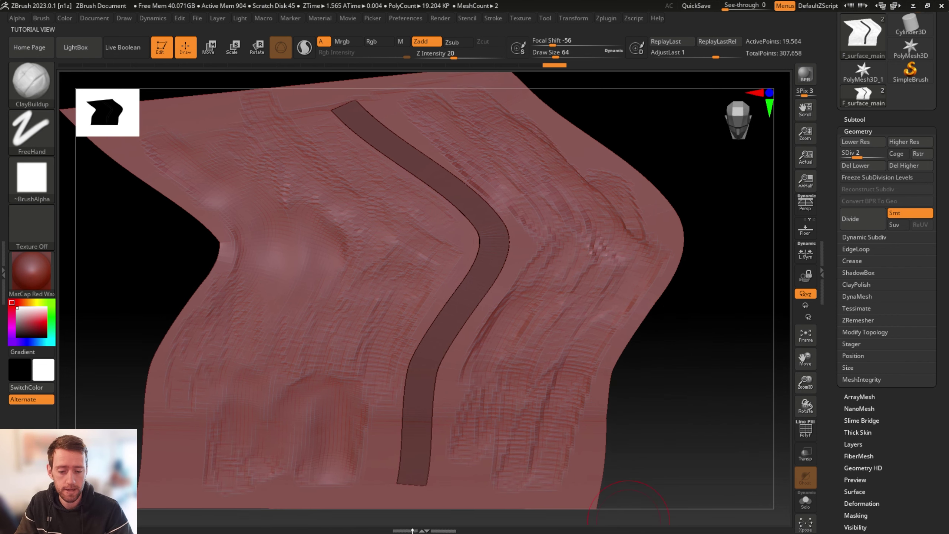
{"action": "mouse_move", "coordinate": [629, 523]}
{"action": "left_mouse_down"}
{"action": "mouse_move", "coordinate": [593, 275]}
{"action": "mouse_move", "coordinate": [614, 339]}
{"action": "mouse_move", "coordinate": [678, 360]}
{"action": "mouse_move", "coordinate": [680, 425]}
{"action": "mouse_move", "coordinate": [669, 405]}
{"action": "mouse_move", "coordinate": [674, 375]}
{"action": "mouse_move", "coordinate": [677, 389]}
{"action": "mouse_move", "coordinate": [689, 371]}
{"action": "mouse_move", "coordinate": [655, 388]}
{"action": "mouse_move", "coordinate": [684, 382]}
{"action": "left_mouse_up"}
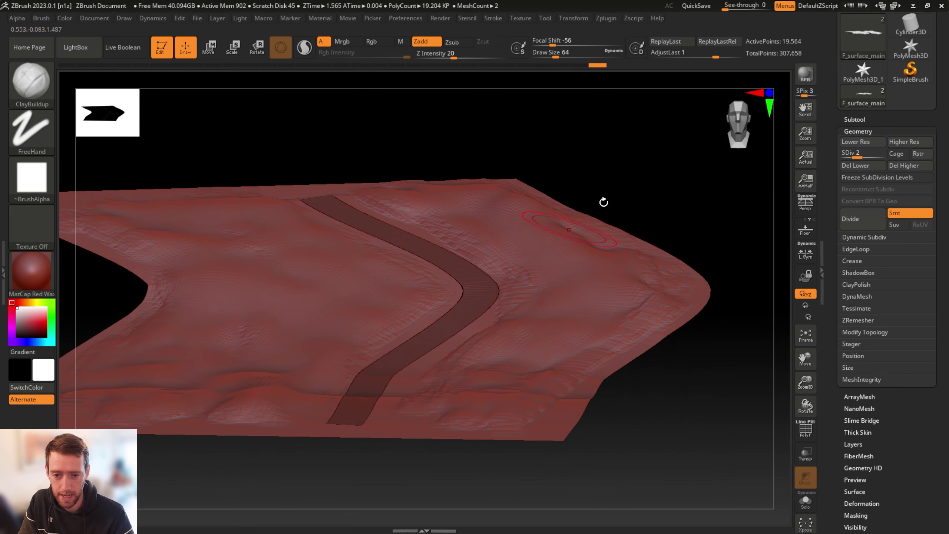
{"action": "left_click_drag", "start_coordinate": [604, 202], "coordinate": [636, 231]}
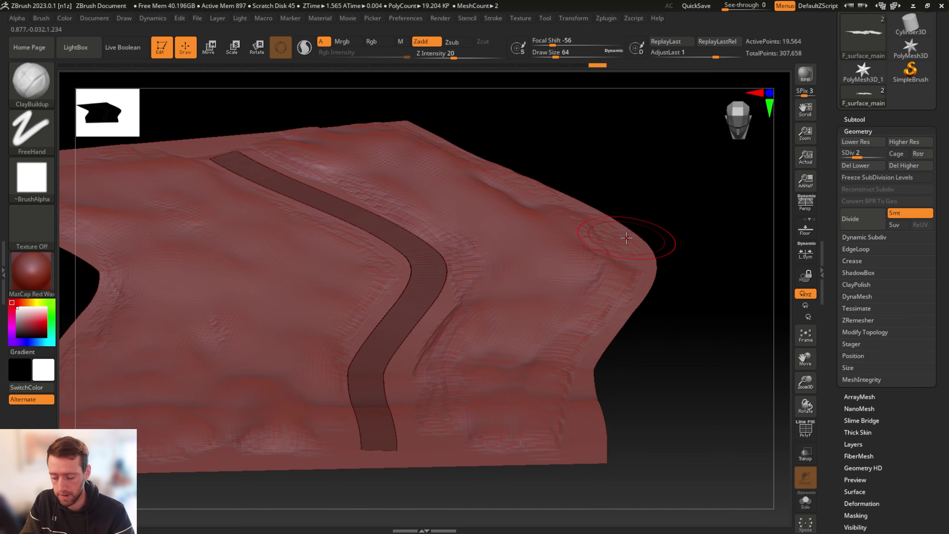
Check the terrain's wireframe density, set F_surface_main to subdivision level 1 and delete its higher levels
{"action": "key", "text": "shift+f"}
{"action": "mouse_move", "coordinate": [653, 324]}
{"action": "left_mouse_down", "text": "alt"}
{"action": "mouse_move", "coordinate": [640, 335]}
{"action": "mouse_move", "coordinate": [689, 371]}
{"action": "mouse_move", "coordinate": [646, 329]}
{"action": "left_mouse_up", "text": "alt"}
{"action": "key", "text": "shift"}
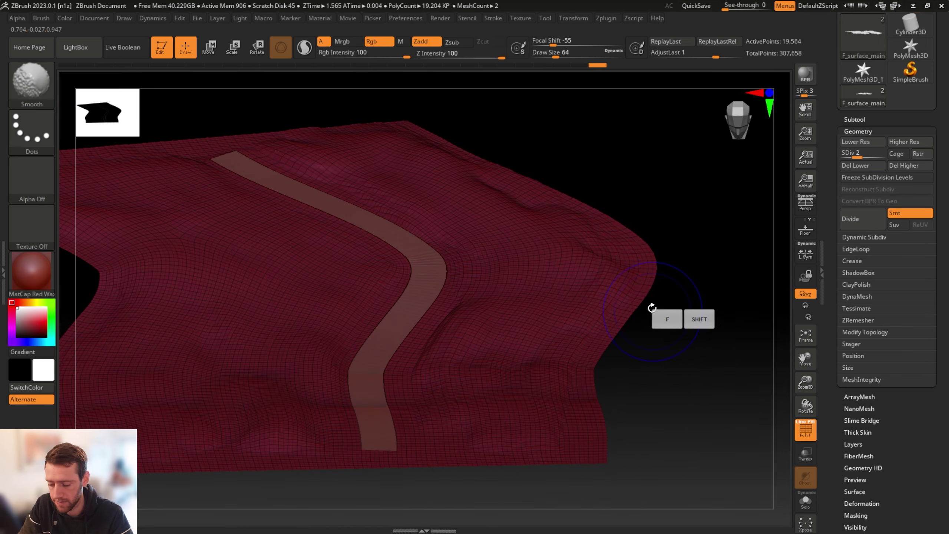
{"action": "key", "text": "shift+f"}
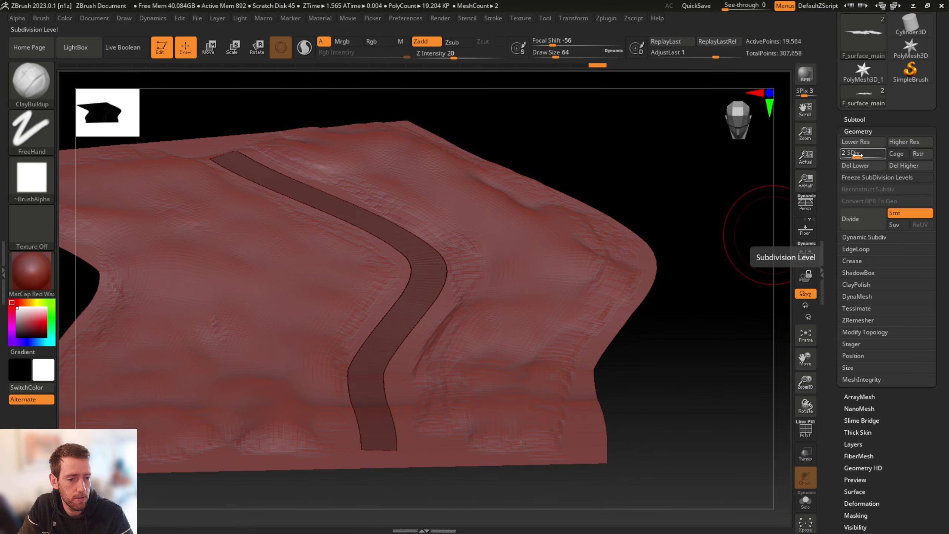
{"action": "left_click_drag", "start_coordinate": [857, 155], "coordinate": [843, 154]}
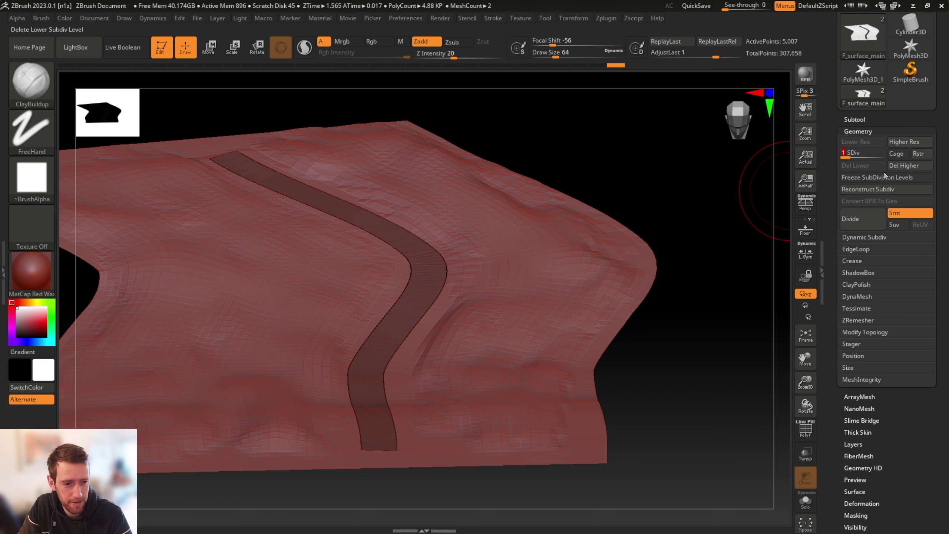
{"action": "left_click", "coordinate": [909, 166]}
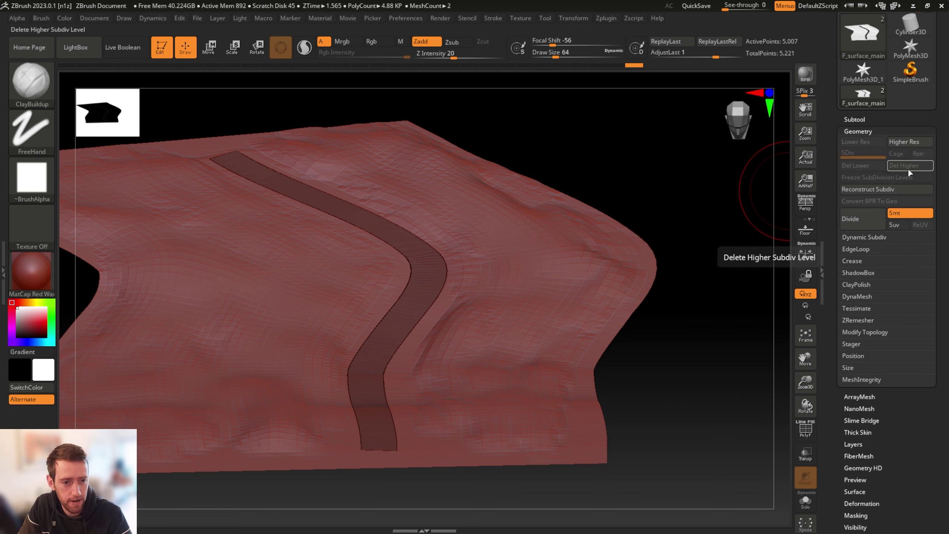
Export the sculpted terrain as F_surface_main in OBJ format to the exports folder
{"action": "mouse_move", "coordinate": [875, 42]}
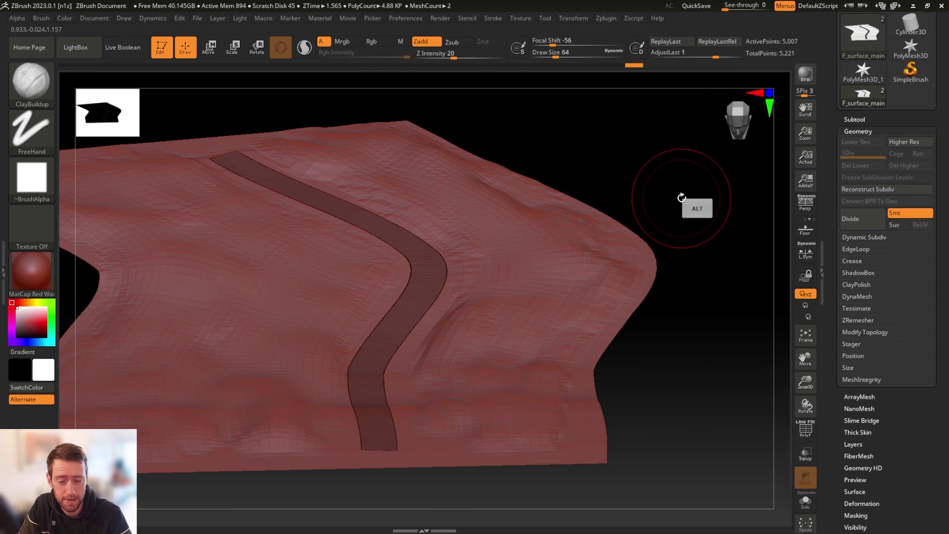
{"action": "left_click_drag", "start_coordinate": [678, 206], "coordinate": [605, 234]}
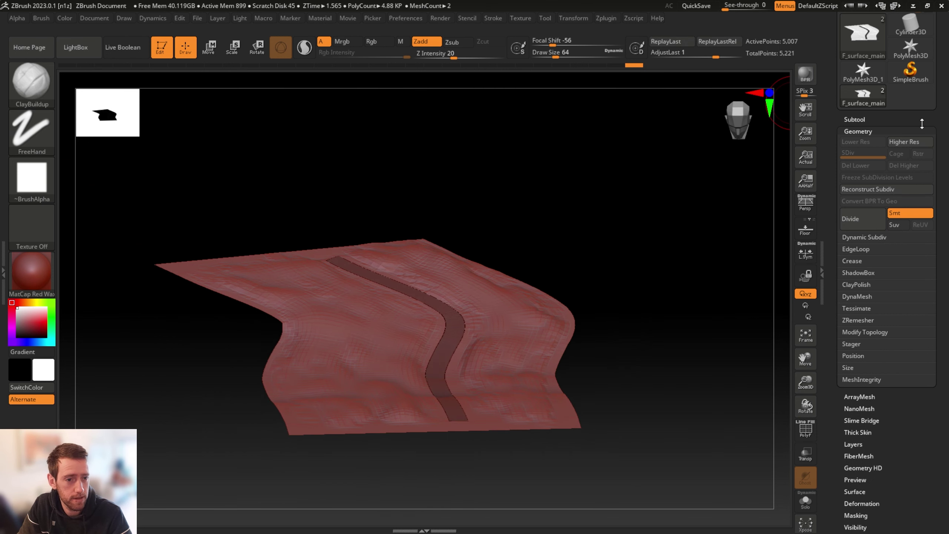
{"action": "left_click_drag", "start_coordinate": [922, 123], "coordinate": [922, 245]}
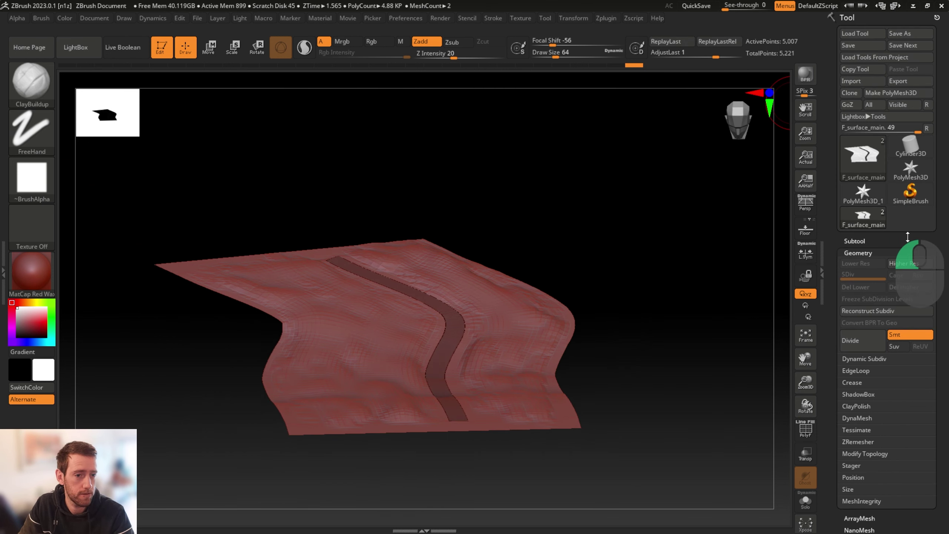
{"action": "left_click", "coordinate": [907, 80]}
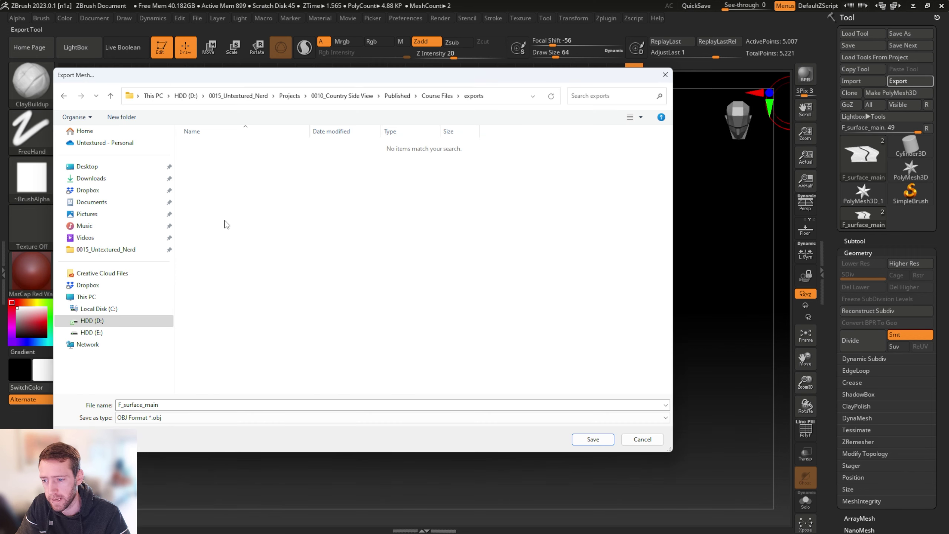
{"action": "left_click", "coordinate": [180, 417]}
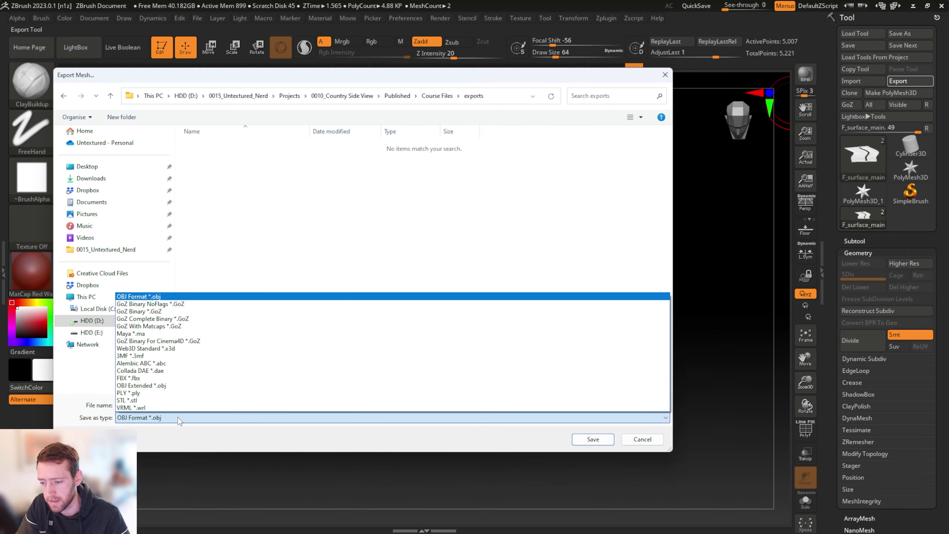
{"action": "left_click", "coordinate": [179, 419]}
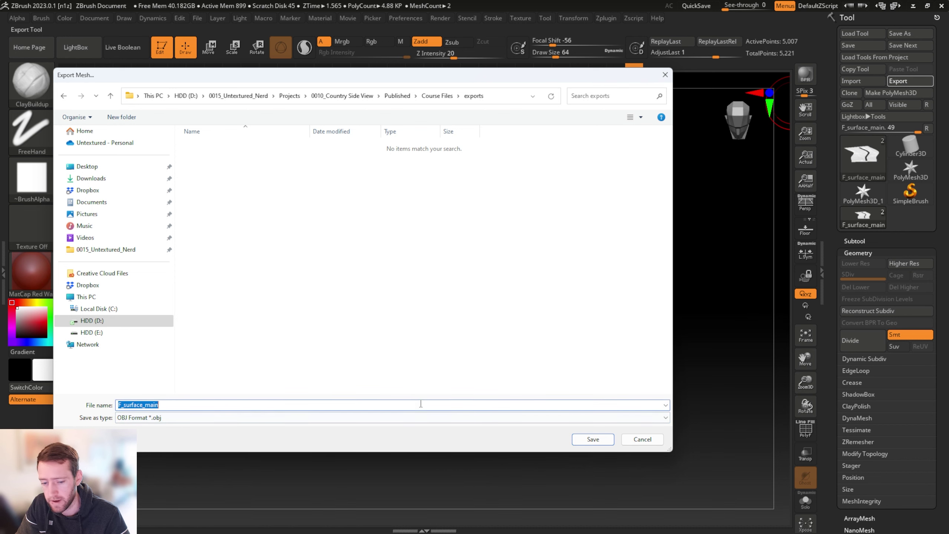
{"action": "left_click", "coordinate": [590, 440]}
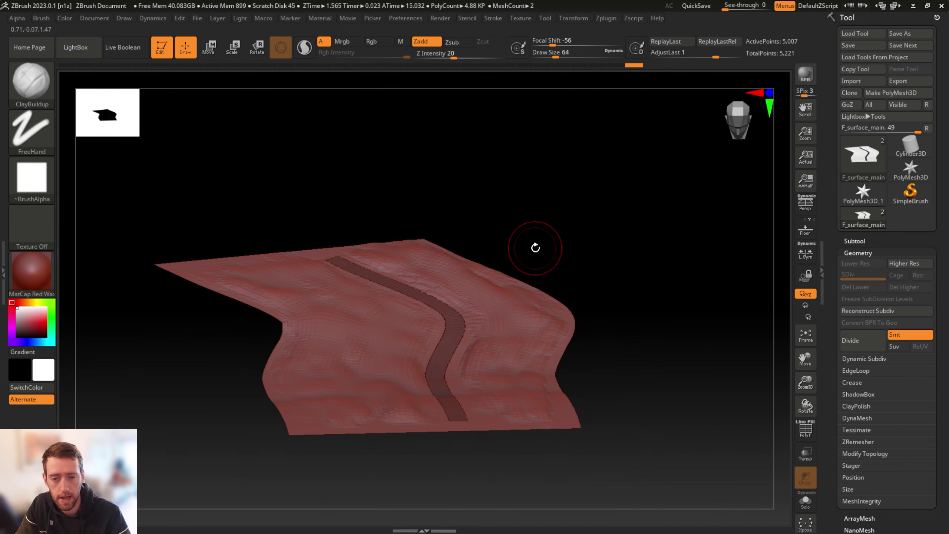
Switch to 3ds Max and import F_surface_main.obj from the exports folder as a single editable poly mesh
{"action": "key", "text": "alt+Tab"}
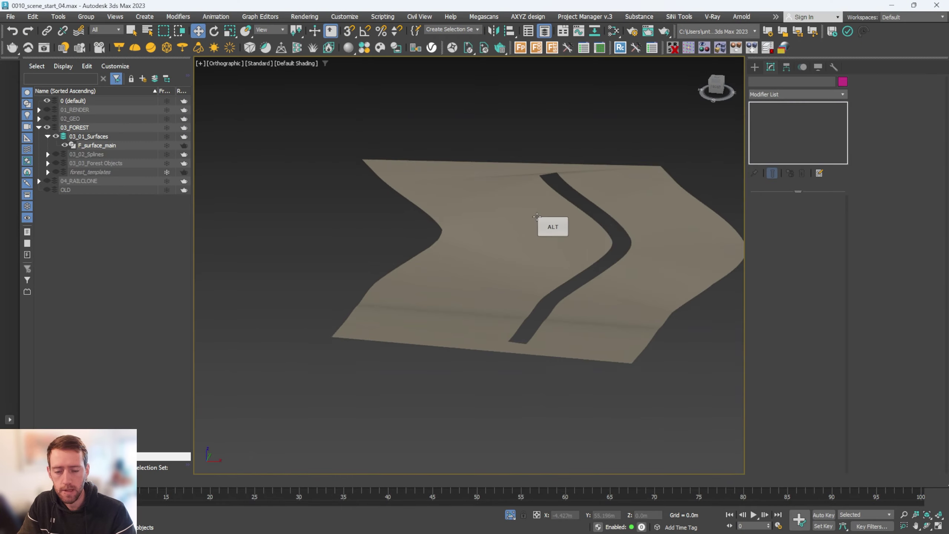
{"action": "left_click", "coordinate": [556, 246]}
{"action": "scroll", "coordinate": [557, 246], "scroll_direction": "up", "scroll_amount": 3}
{"action": "middle_click_drag", "start_coordinate": [560, 255], "coordinate": [529, 235], "text": "alt"}
{"action": "left_click", "coordinate": [10, 16]}
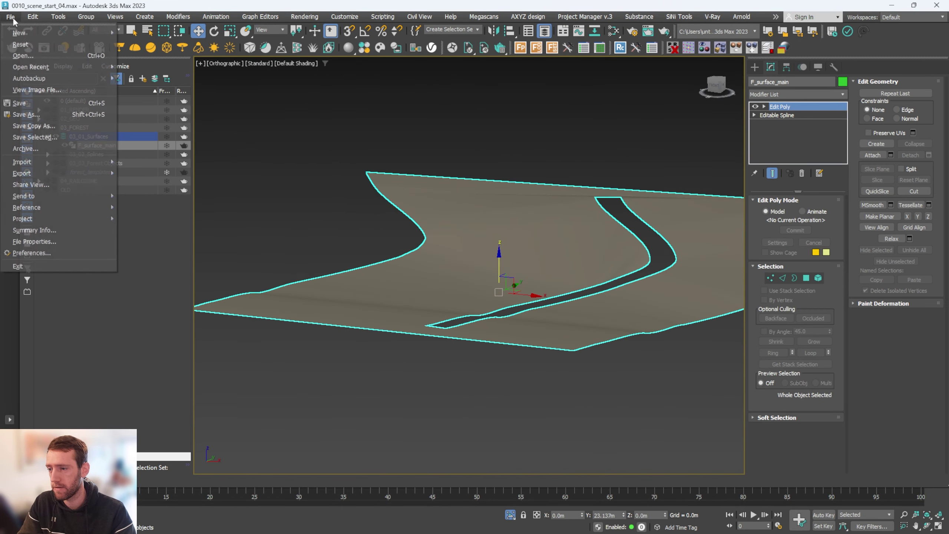
{"action": "mouse_move", "coordinate": [57, 162]}
{"action": "left_click", "coordinate": [136, 163]}
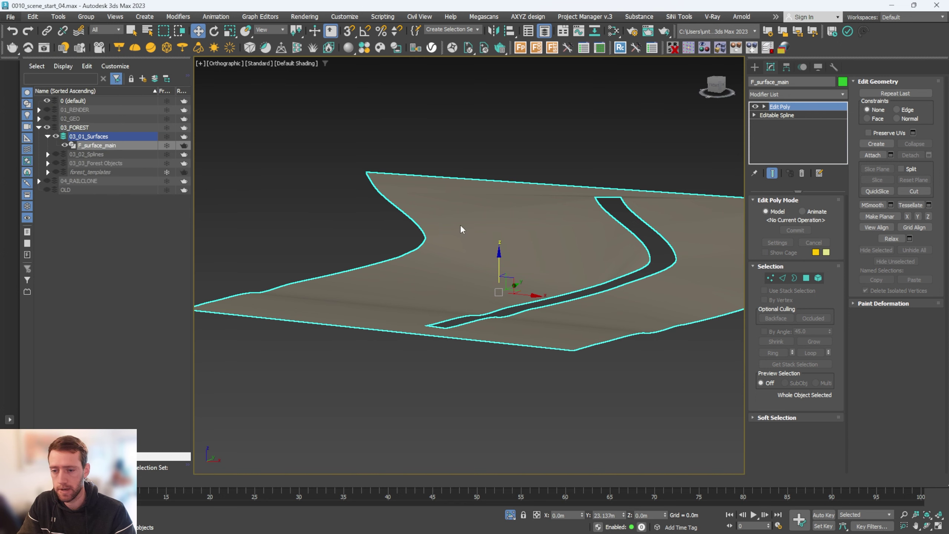
{"action": "left_click", "coordinate": [114, 89]}
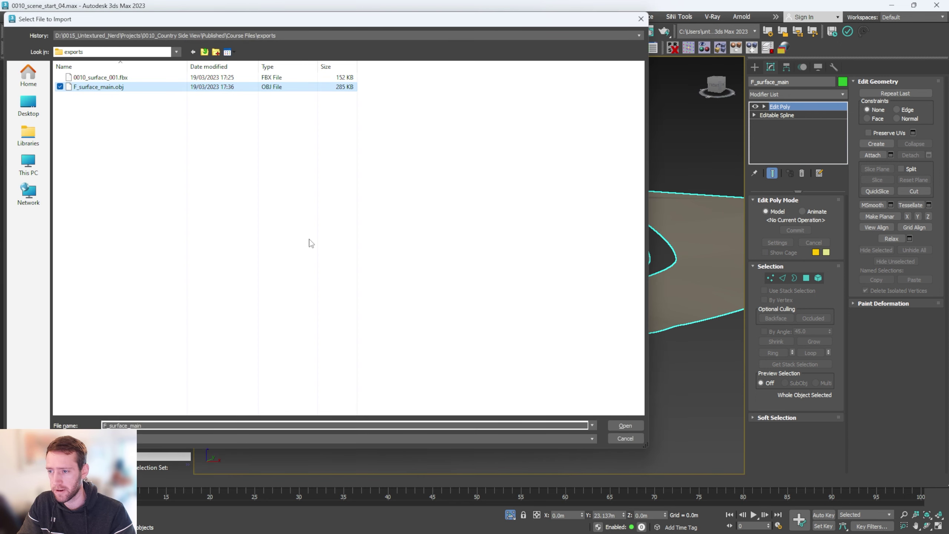
{"action": "left_click", "coordinate": [624, 426]}
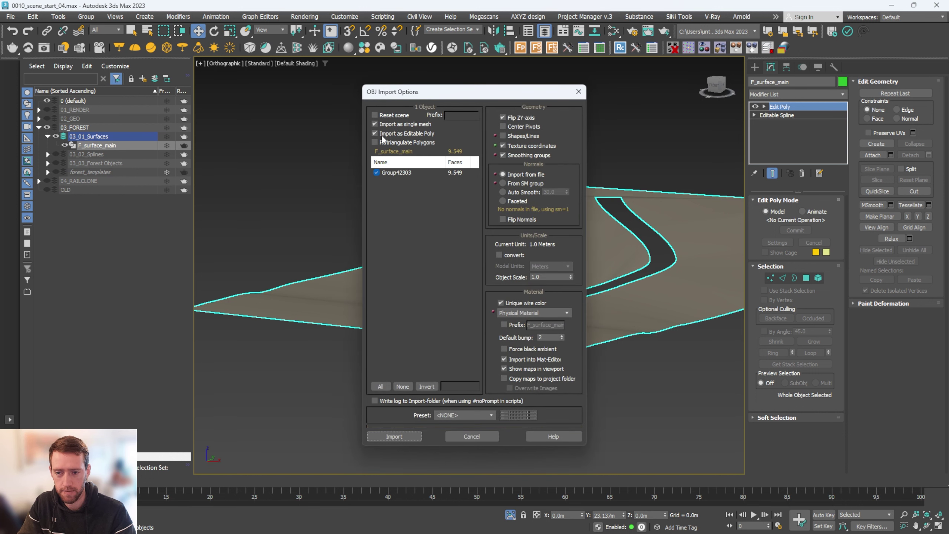
{"action": "left_click", "coordinate": [405, 437]}
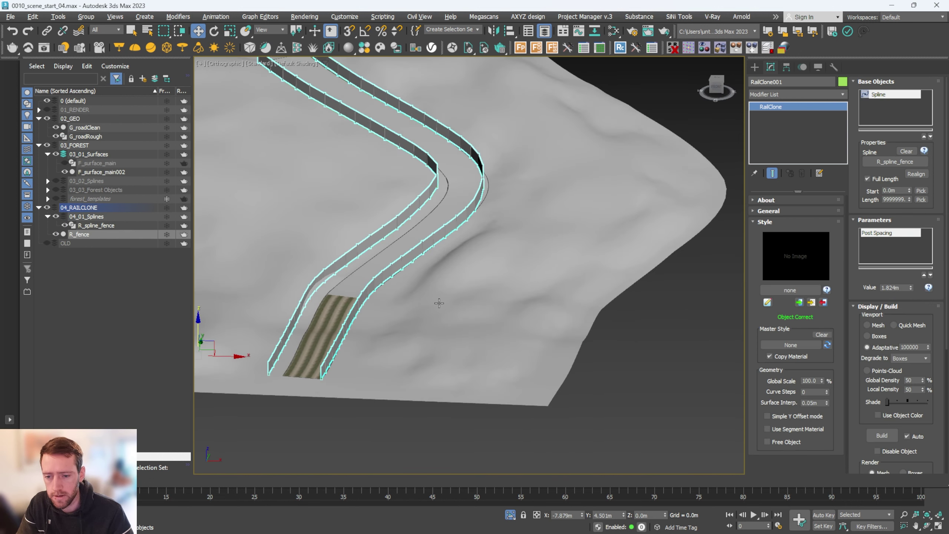
Raise the R_spline_fence spline above the terrain to about 3.19 m on Z
{"action": "middle_click_drag", "start_coordinate": [456, 299], "coordinate": [385, 235], "text": "alt"}
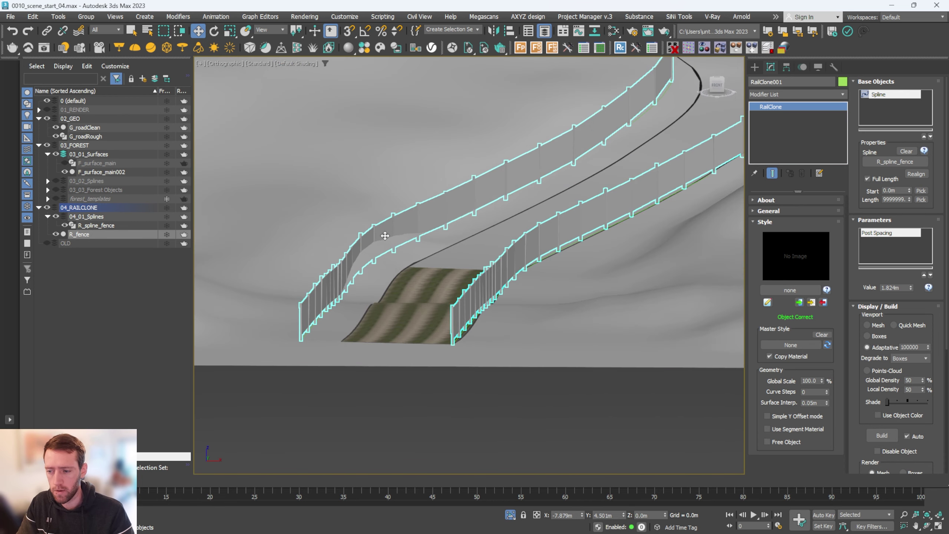
{"action": "left_click", "coordinate": [106, 225]}
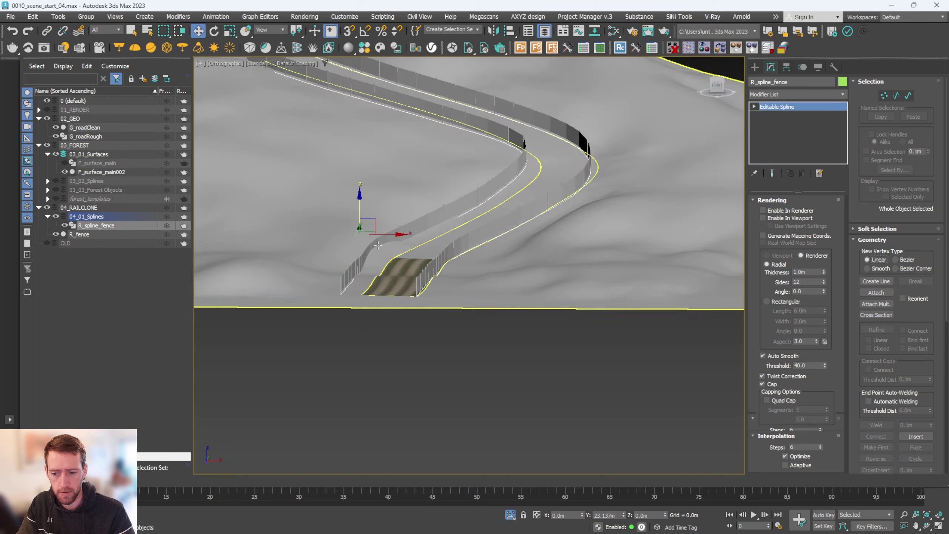
{"action": "left_click_drag", "start_coordinate": [361, 194], "coordinate": [360, 169]}
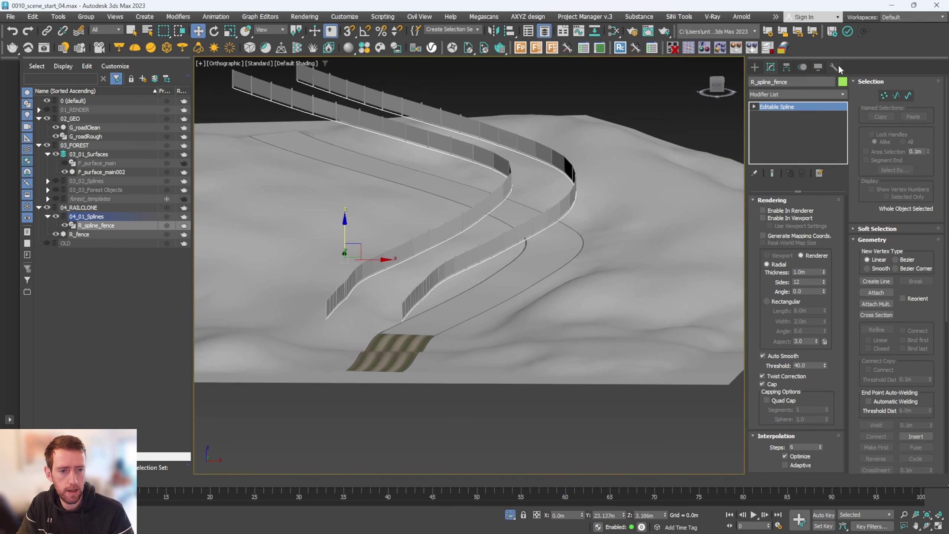
Glue the R_spline_fence spline onto the F_surface_main002 terrain along Z, preserving its vertices, with the Glue utility
{"action": "left_click", "coordinate": [836, 68]}
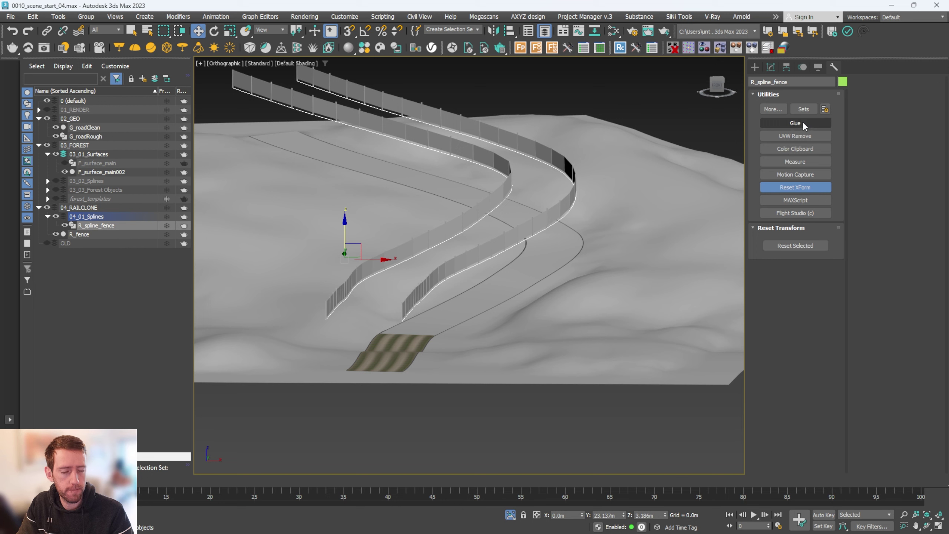
{"action": "left_click", "coordinate": [817, 123]}
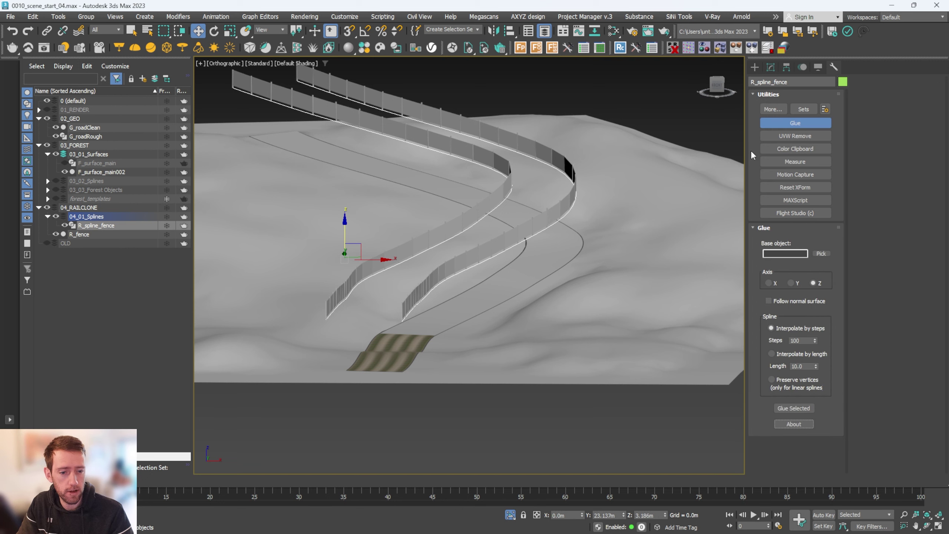
{"action": "left_click", "coordinate": [818, 254]}
{"action": "left_click", "coordinate": [657, 203]}
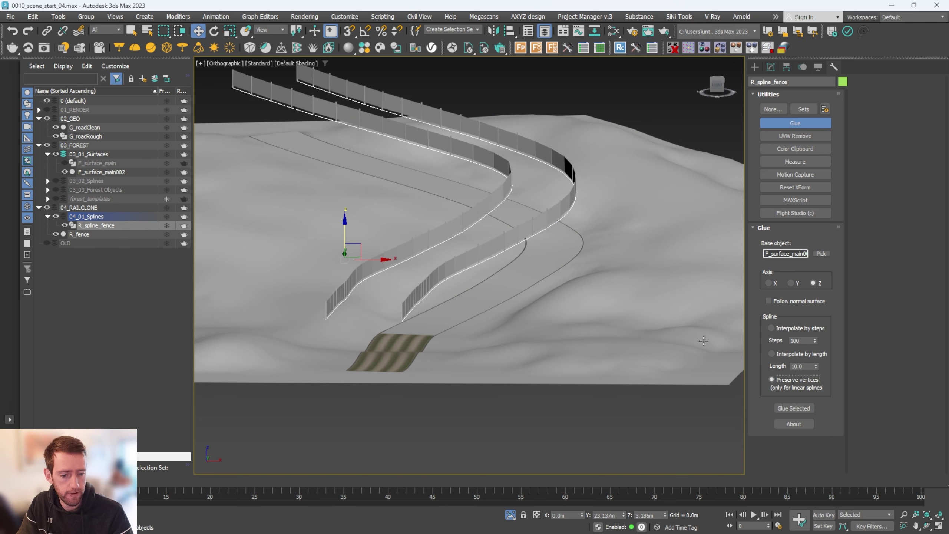
{"action": "left_click", "coordinate": [791, 409]}
{"action": "left_click", "coordinate": [111, 226]}
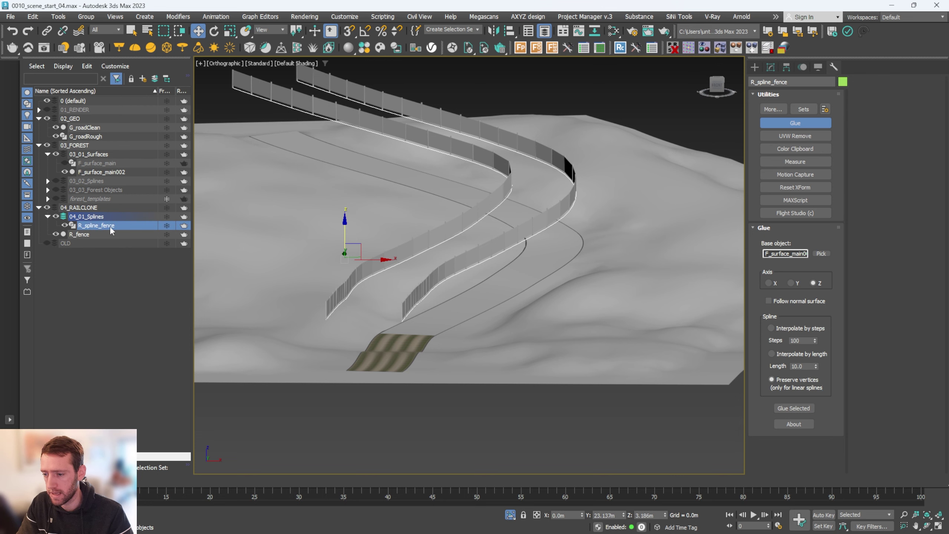
{"action": "left_click", "coordinate": [794, 408]}
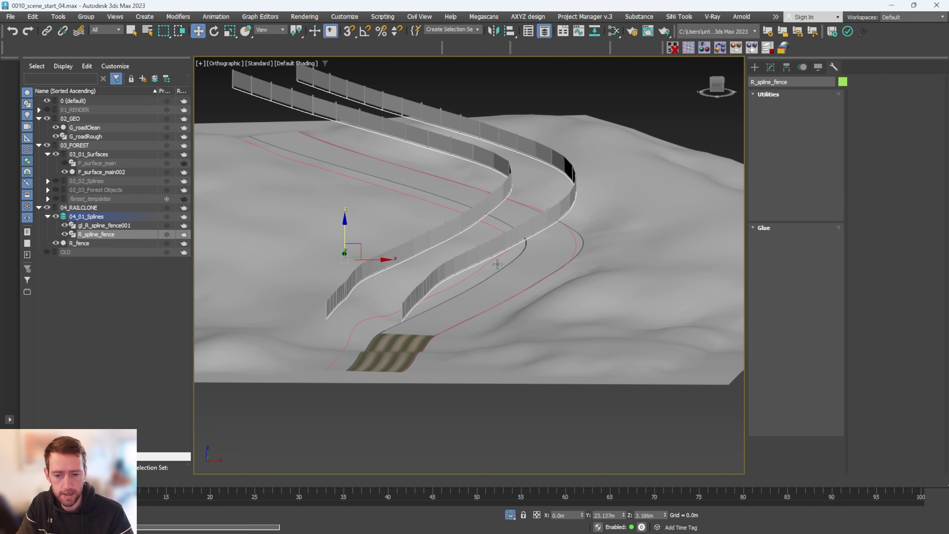
{"action": "scroll", "coordinate": [577, 249], "scroll_direction": "up", "scroll_amount": 3}
{"action": "scroll", "coordinate": [577, 249], "scroll_direction": "down", "scroll_amount": 5}
{"action": "middle_click_drag", "start_coordinate": [524, 228], "coordinate": [461, 207], "text": "alt"}
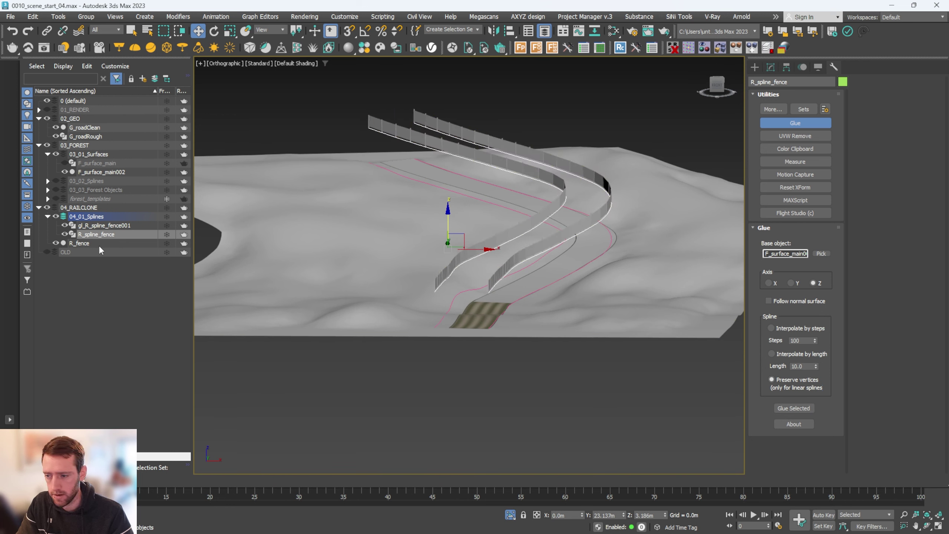
Delete the original raised R_spline_fence spline, keeping the glued copy
{"action": "left_click", "coordinate": [101, 227]}
{"action": "left_click", "coordinate": [102, 234]}
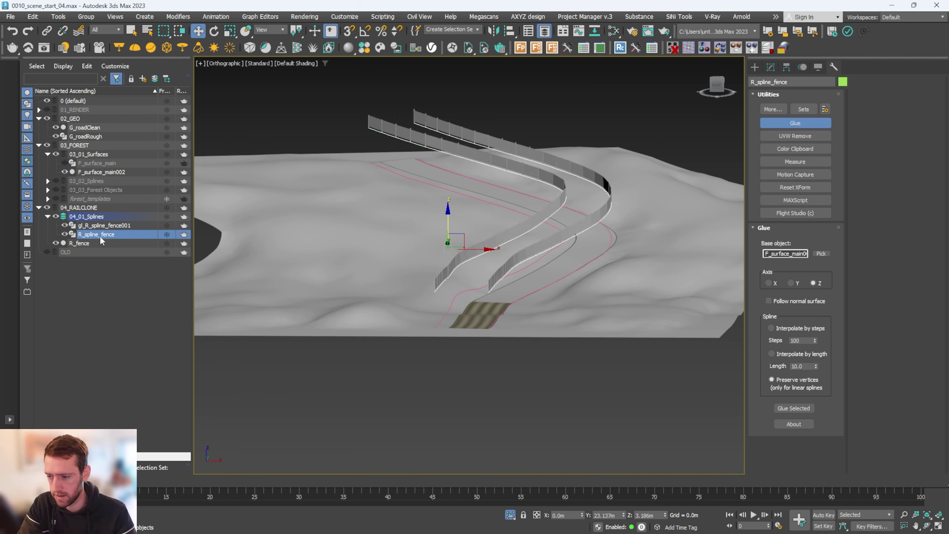
{"action": "key", "text": "Delete"}
Assign the glued spline gl_R_spline_fence001 as the base spline of the R_fence RailClone object
{"action": "left_click", "coordinate": [86, 235]}
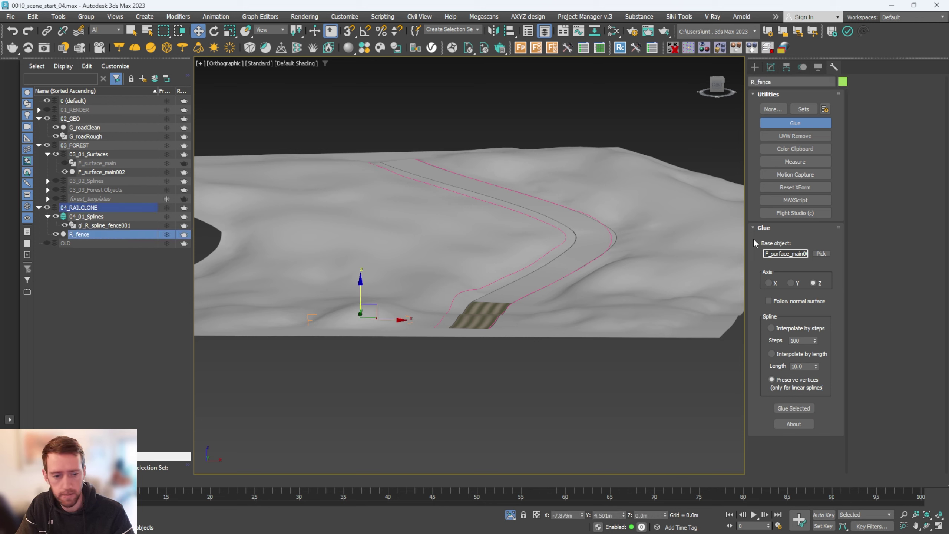
{"action": "left_click", "coordinate": [771, 68]}
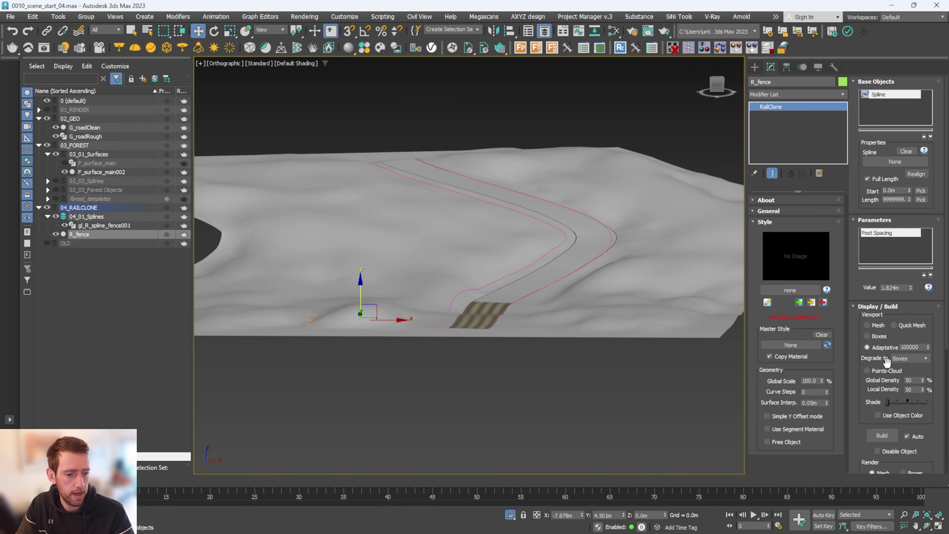
{"action": "left_click", "coordinate": [895, 162]}
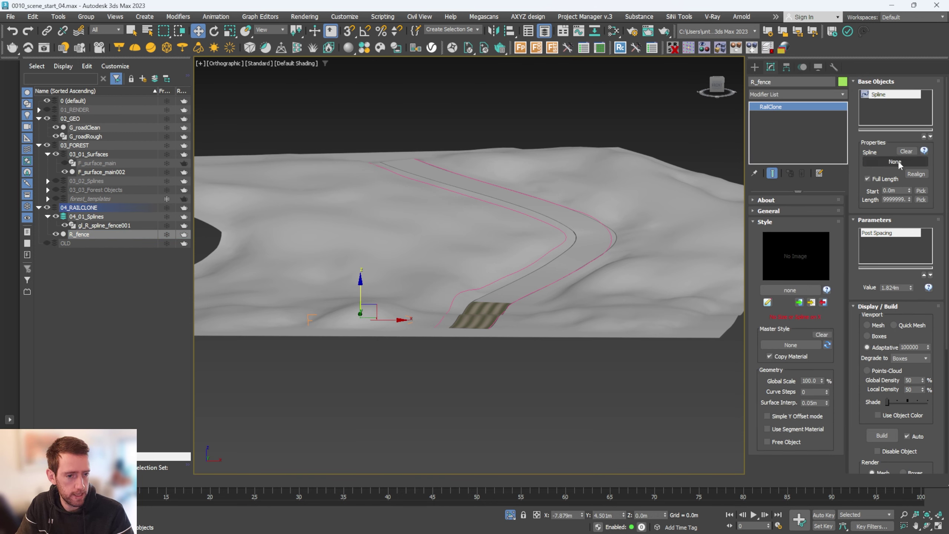
{"action": "left_click", "coordinate": [551, 225]}
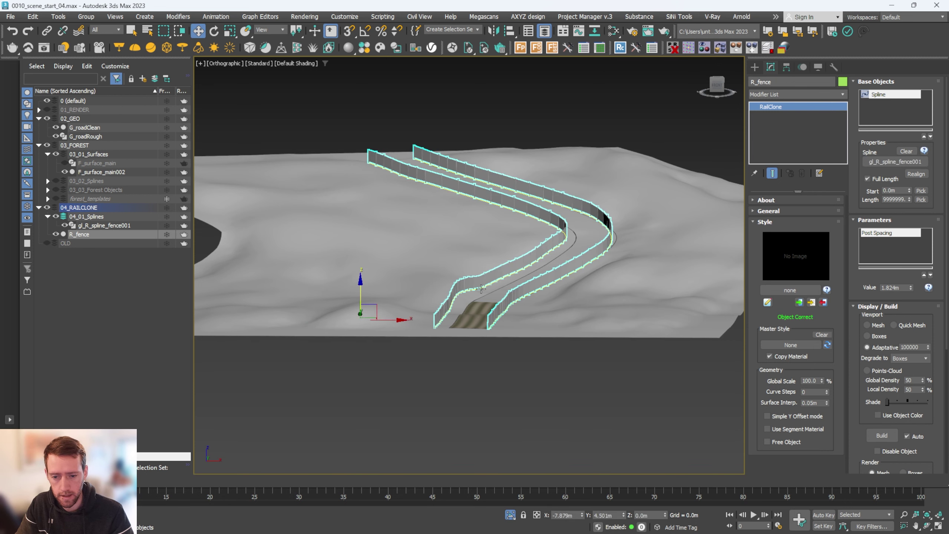
{"action": "scroll", "coordinate": [630, 215], "scroll_direction": "up", "scroll_amount": 3}
{"action": "scroll", "coordinate": [630, 215], "scroll_direction": "up", "scroll_amount": 3}
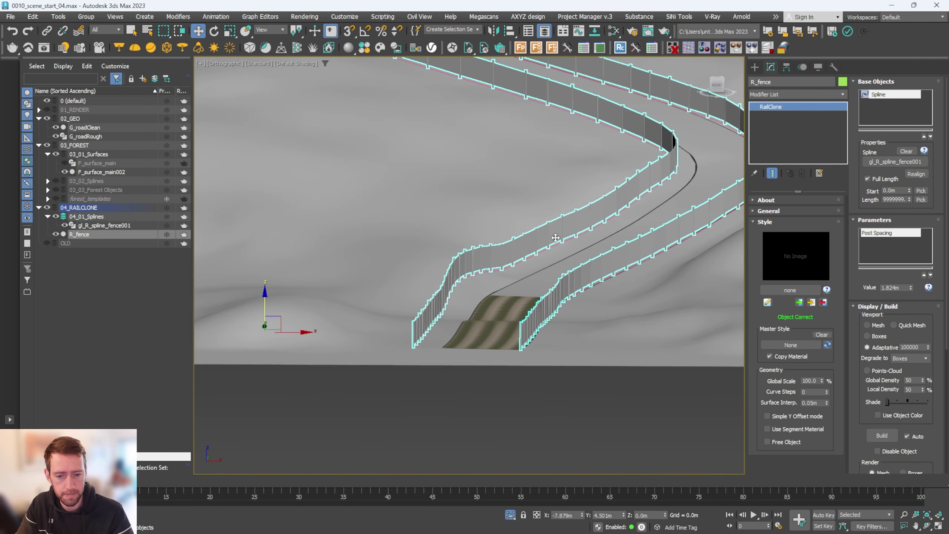
Rename the glued fence spline as R_spline_fence001 by removing its gl_ prefix
{"action": "left_click", "coordinate": [83, 226]}
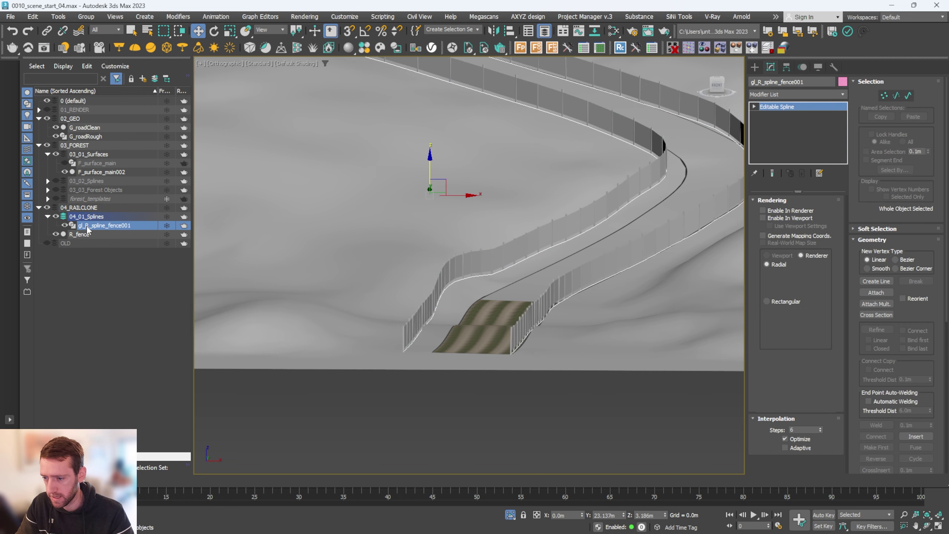
{"action": "left_click", "coordinate": [82, 226]}
{"action": "key", "text": "BackSpace"}
{"action": "key", "text": "BackSpace"}
{"action": "key", "text": "BackSpace"}
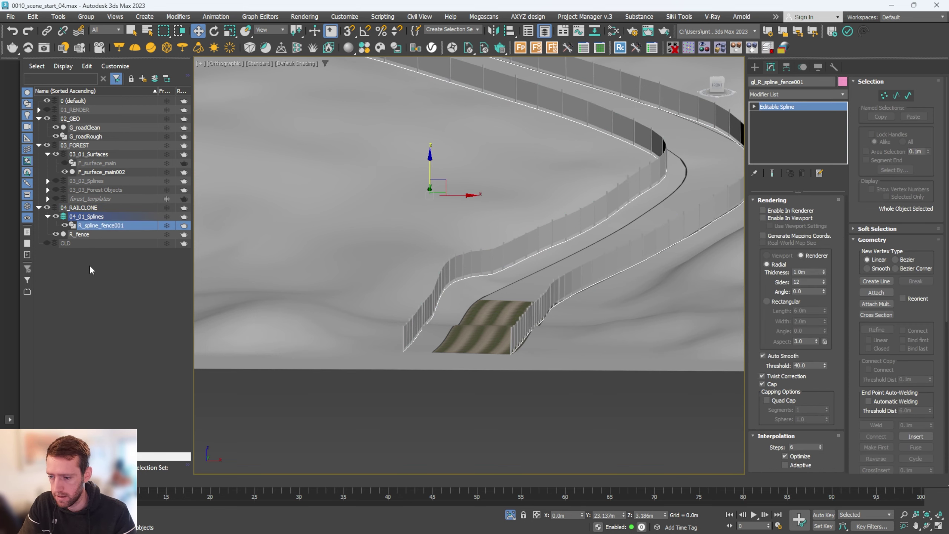
{"action": "left_click", "coordinate": [89, 267]}
{"action": "middle_click_drag", "start_coordinate": [486, 225], "coordinate": [527, 243], "text": "alt"}
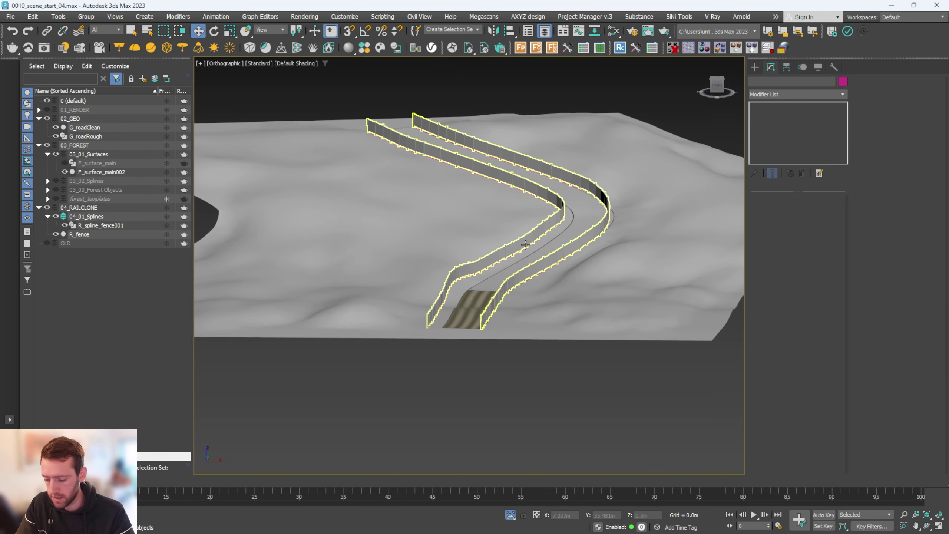
Create a Forest Pro object on the F_surface_main002 terrain with camera clipping enabled and name it F_foliage
{"action": "key", "text": "alt+w"}
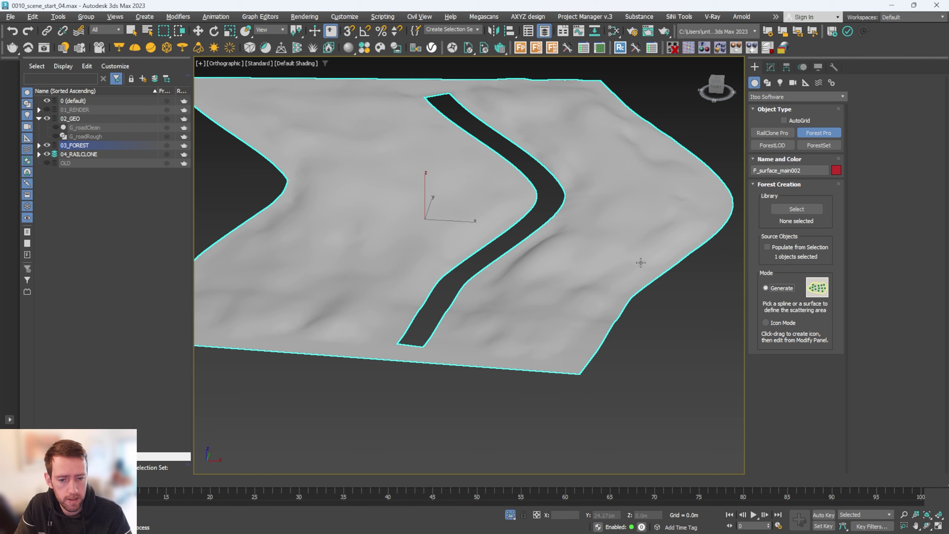
{"action": "left_click", "coordinate": [610, 210]}
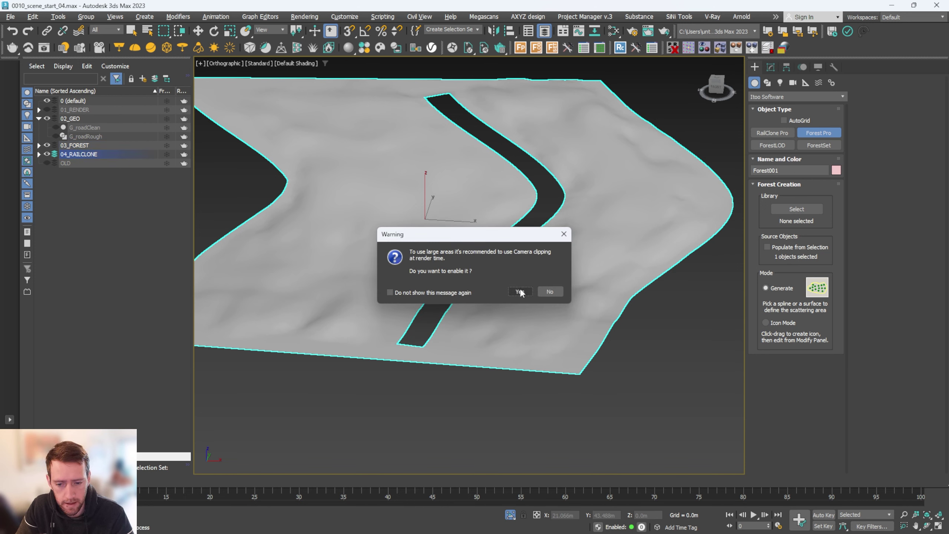
{"action": "left_click", "coordinate": [520, 292]}
{"action": "left_click", "coordinate": [780, 83]}
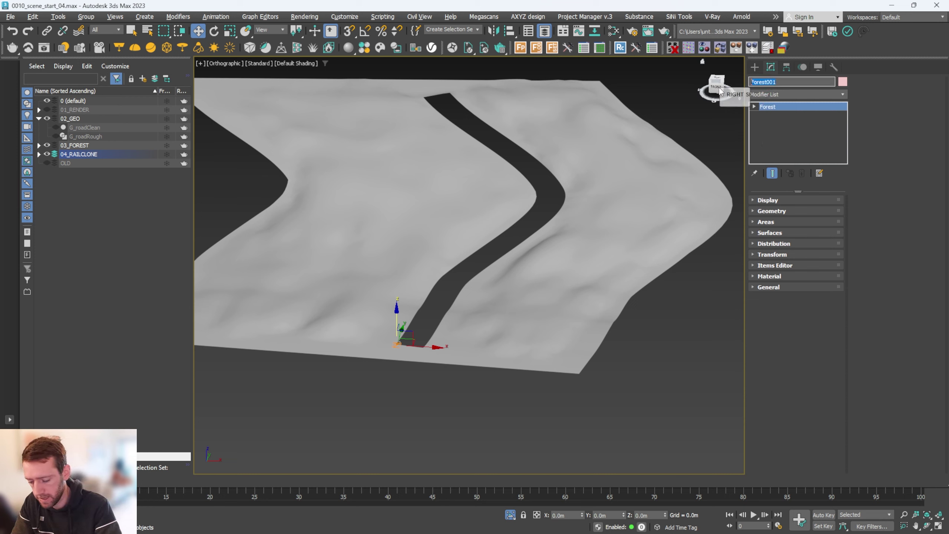
{"action": "type", "text": "F_"}
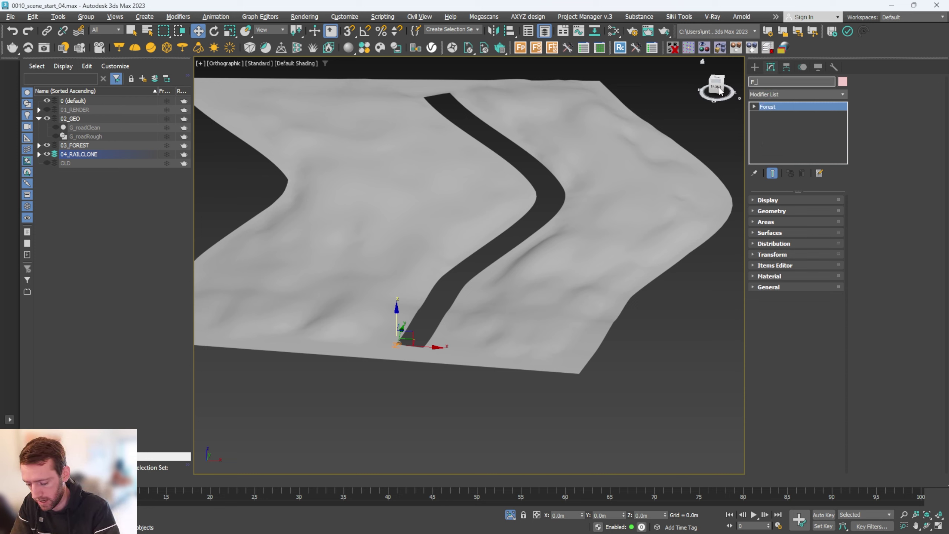
{"action": "type", "text": "foliage"}
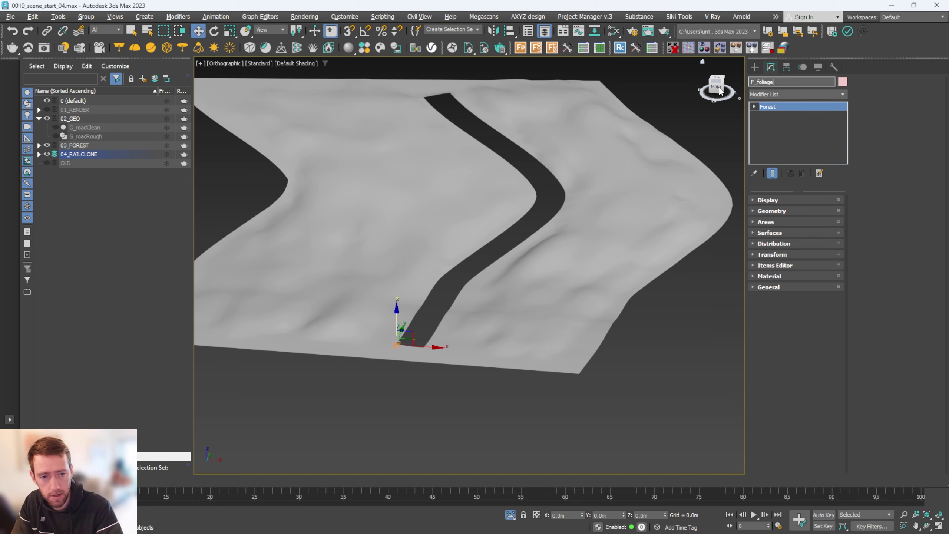
{"action": "key", "text": "Return"}
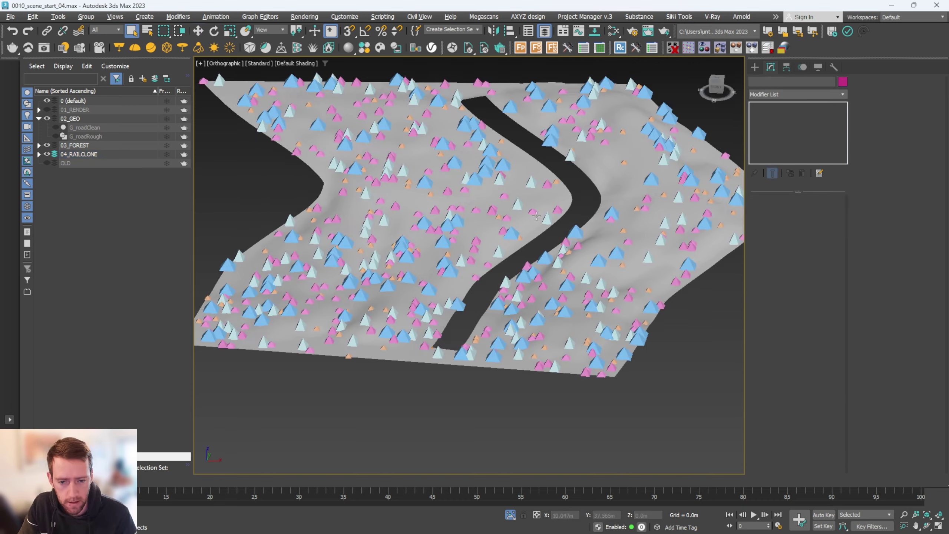
Set the viewport display of the F_foliage forest object to Points-Cloud
{"action": "key", "text": "q"}
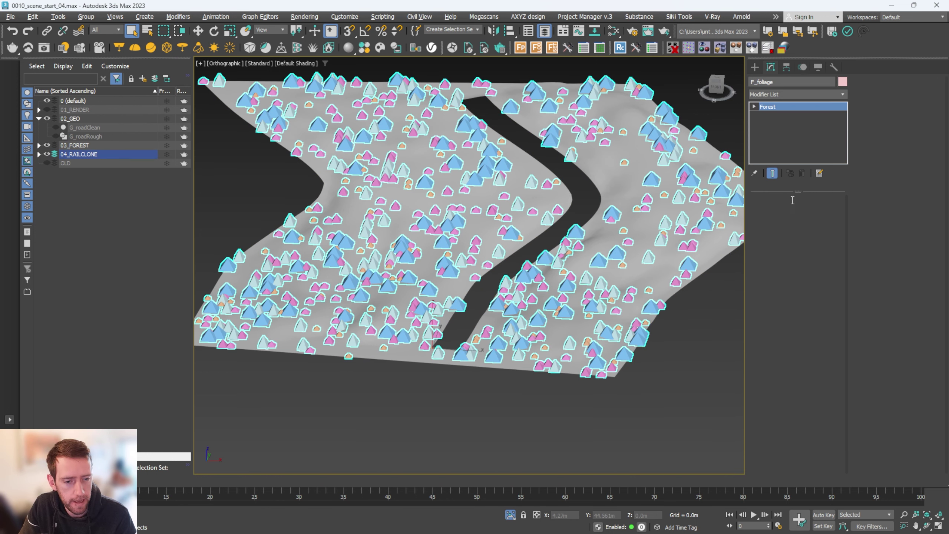
{"action": "left_click", "coordinate": [788, 228]}
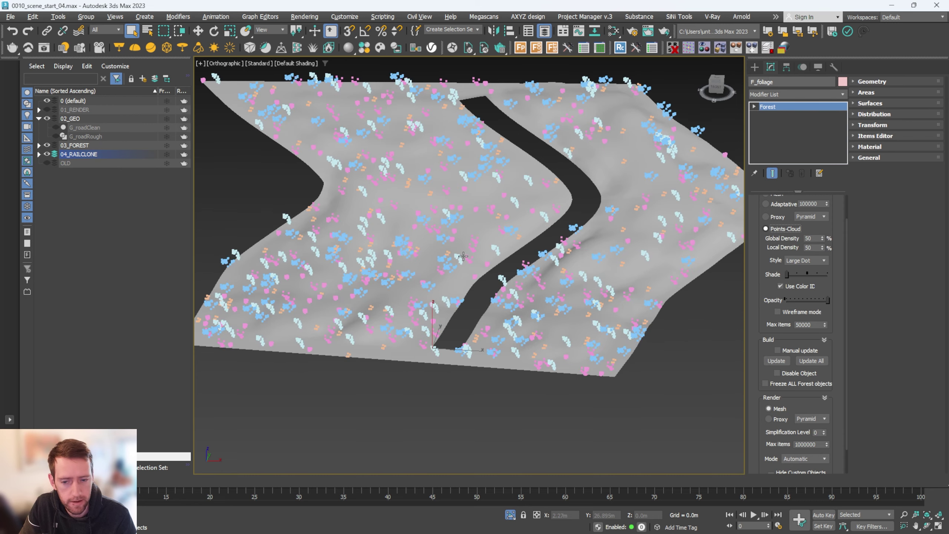
{"action": "scroll", "coordinate": [538, 262], "scroll_direction": "up", "scroll_amount": 3}
{"action": "middle_click_drag", "start_coordinate": [538, 262], "coordinate": [526, 242], "text": "alt"}
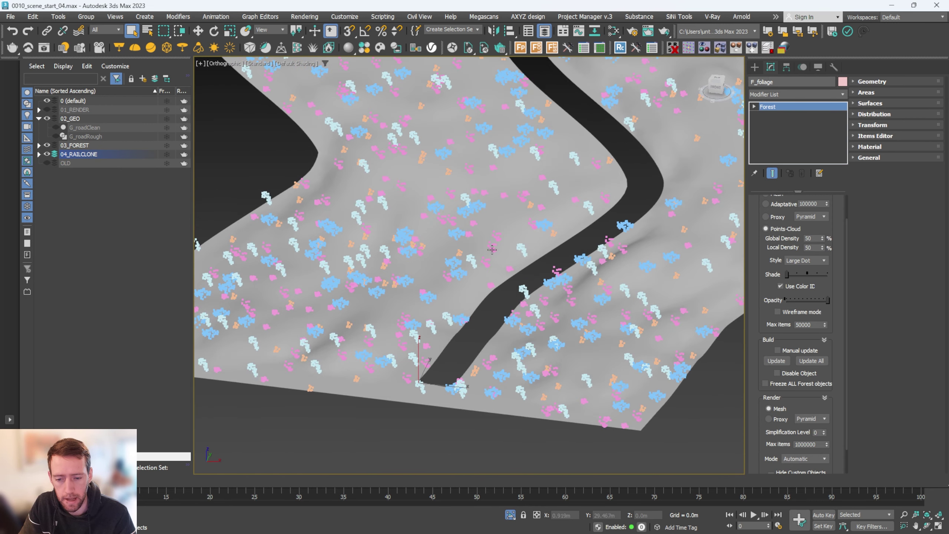
{"action": "key", "text": "z"}
Examine the foliage density and road in the test render in the V-Ray Frame Buffer, then close it
{"action": "left_click", "coordinate": [43, 49]}
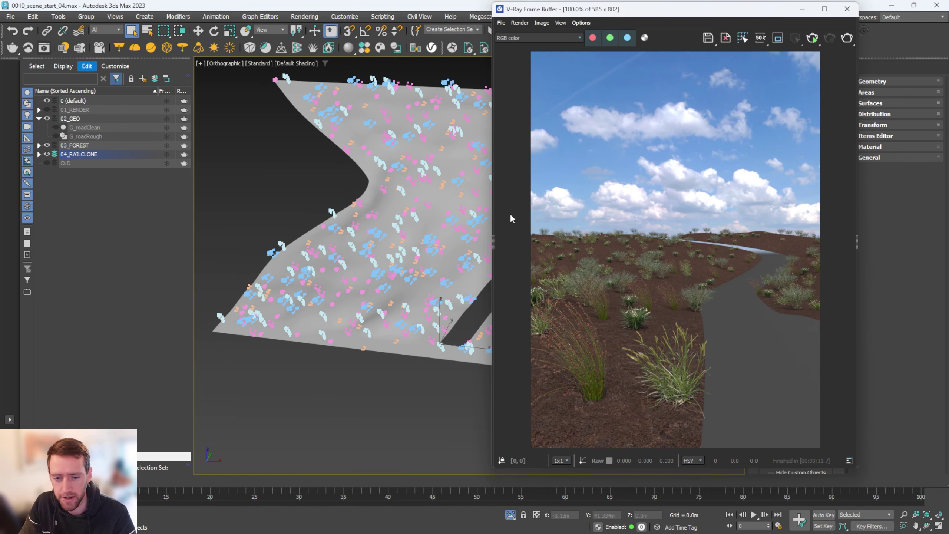
{"action": "scroll", "coordinate": [662, 267], "scroll_direction": "up", "scroll_amount": 1}
{"action": "scroll", "coordinate": [662, 268], "scroll_direction": "down", "scroll_amount": 1}
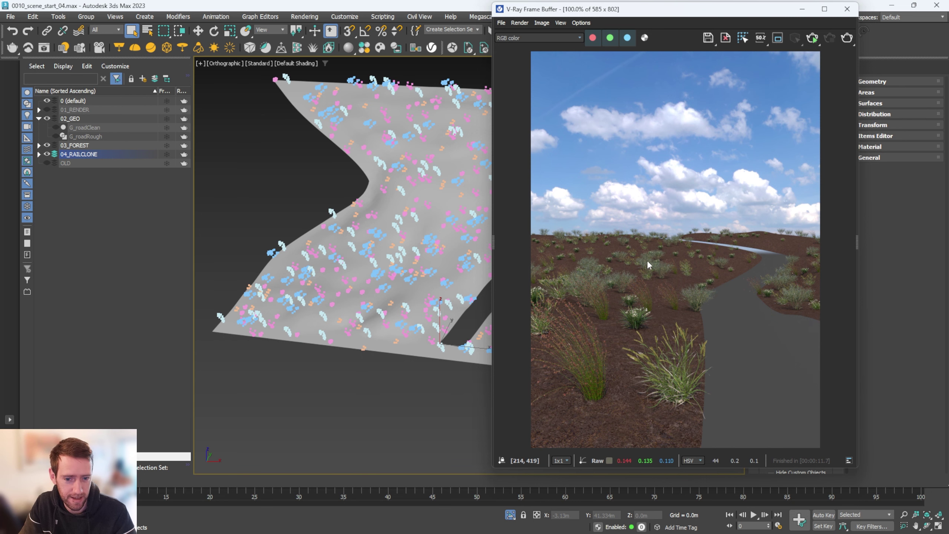
{"action": "scroll", "coordinate": [655, 268], "scroll_direction": "up", "scroll_amount": 1}
{"action": "scroll", "coordinate": [655, 268], "scroll_direction": "down", "scroll_amount": 1}
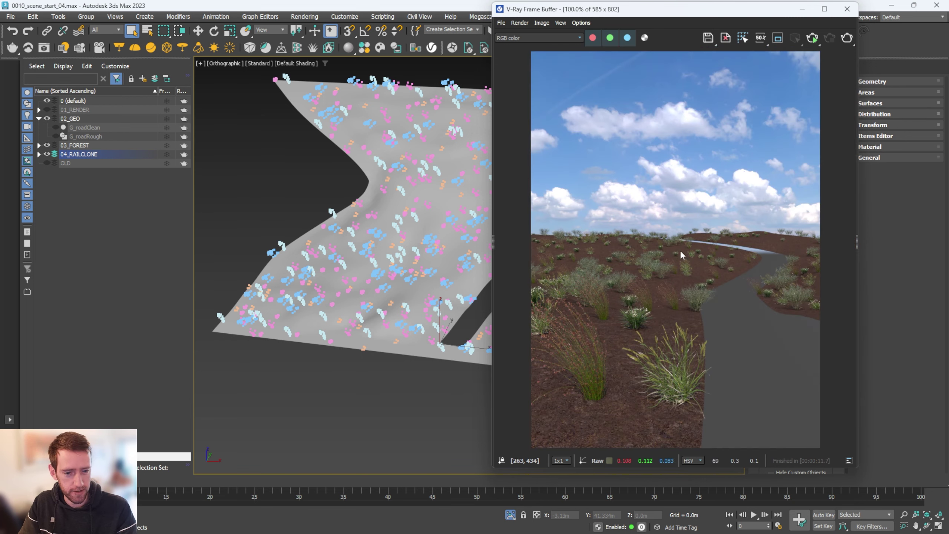
{"action": "left_click", "coordinate": [847, 10]}
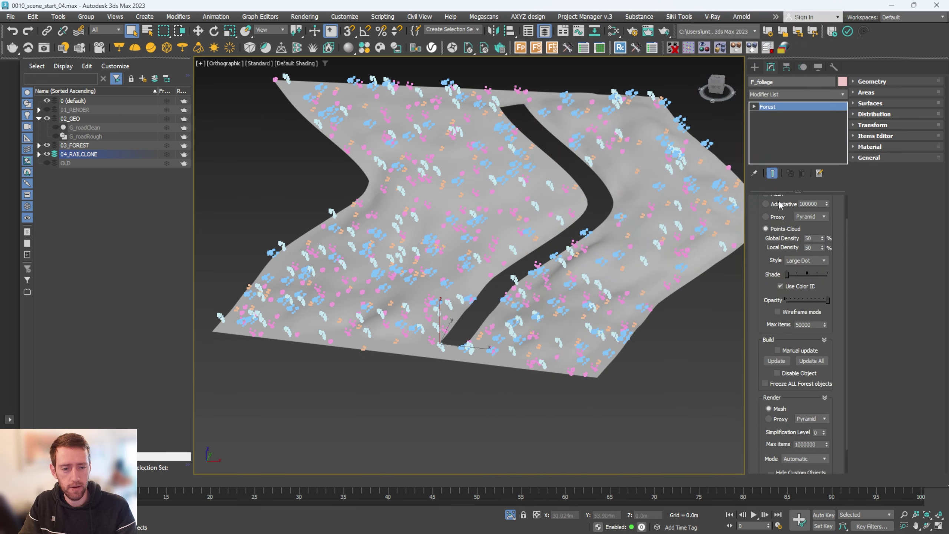
Change the F_foliage distribution map from Dense to Full
{"action": "left_click", "coordinate": [884, 113]}
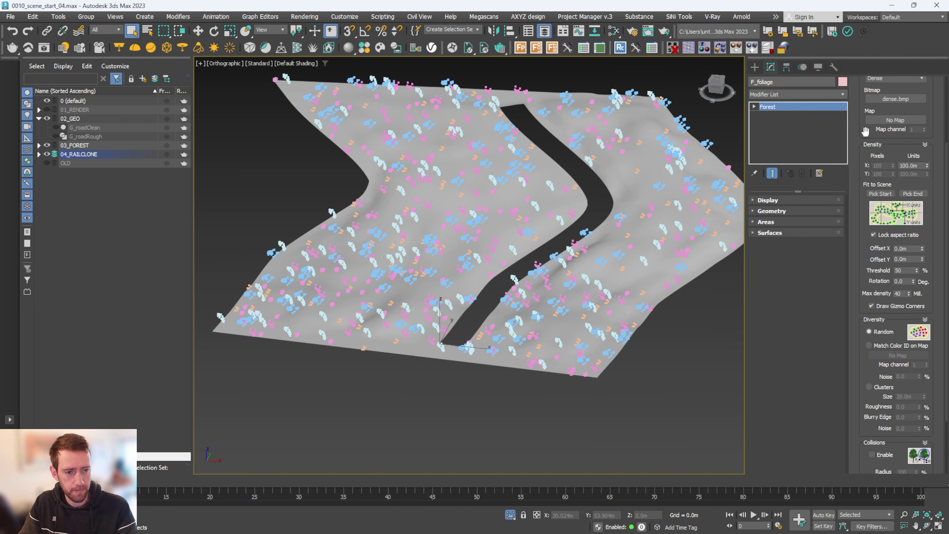
{"action": "left_click_drag", "start_coordinate": [854, 187], "coordinate": [854, 213]}
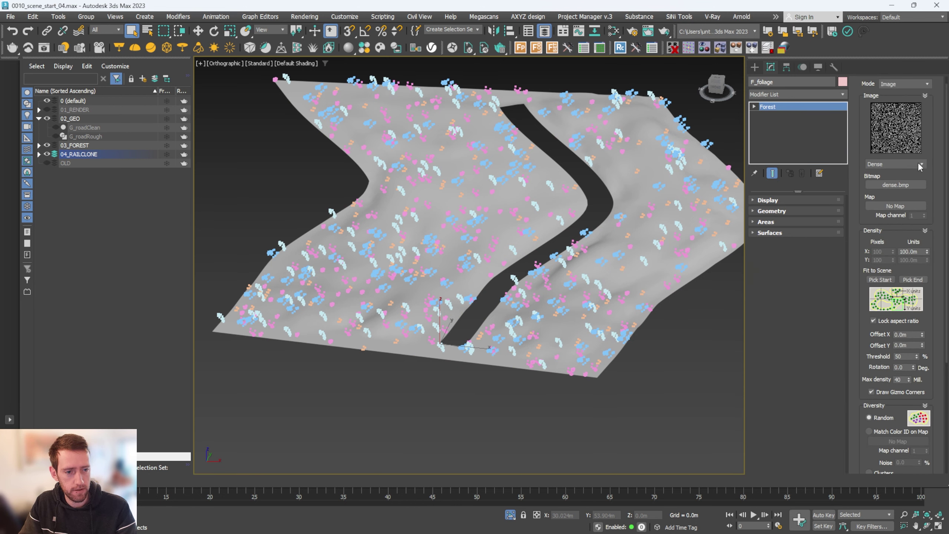
{"action": "left_click", "coordinate": [918, 164]}
{"action": "left_click", "coordinate": [890, 180]}
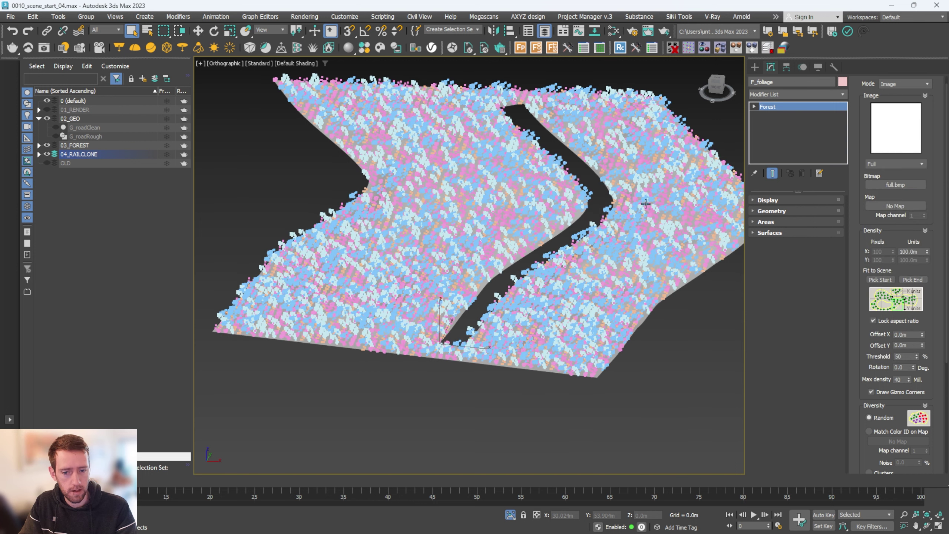
{"action": "scroll", "coordinate": [472, 237], "scroll_direction": "up", "scroll_amount": 5}
{"action": "scroll", "coordinate": [472, 238], "scroll_direction": "down", "scroll_amount": 3}
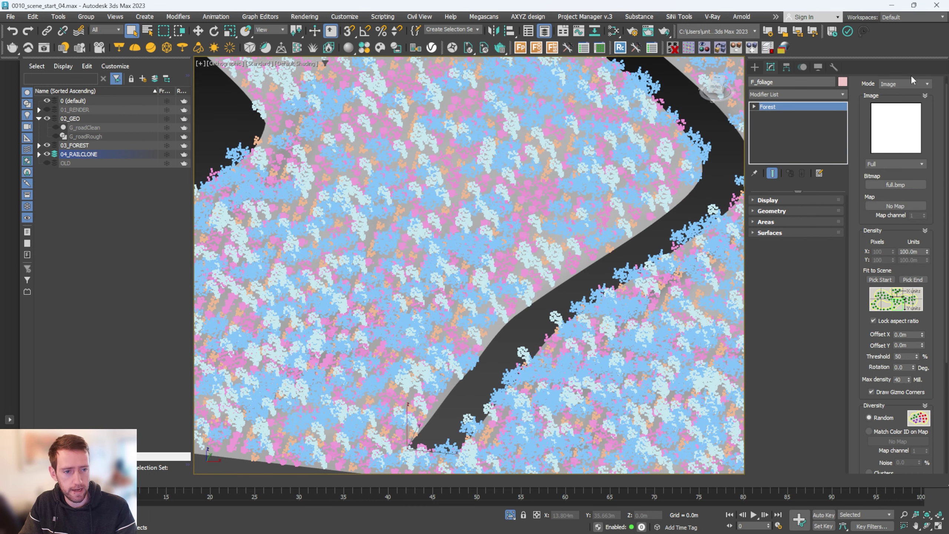
Enable random translation, rotation and scale in the transform settings of the F_foliage forest object
{"action": "left_click", "coordinate": [872, 82]}
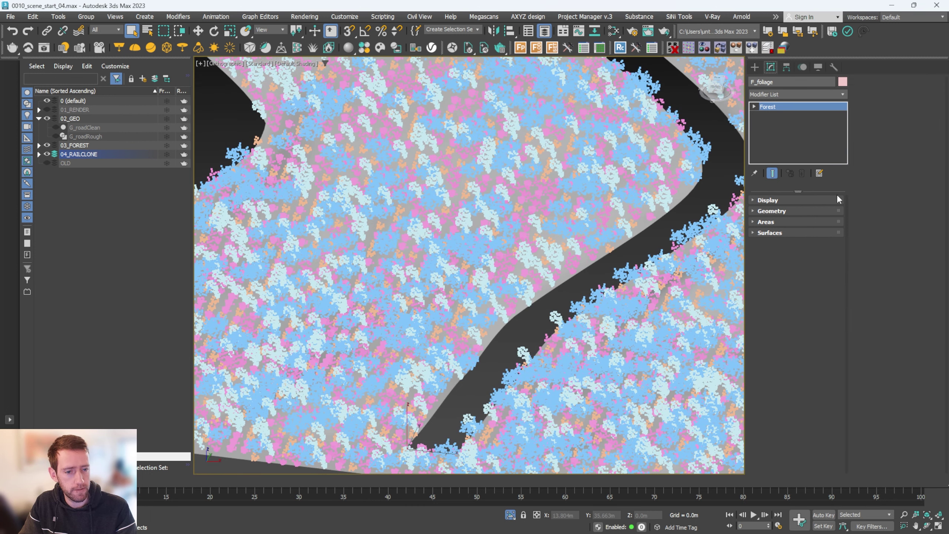
{"action": "left_click", "coordinate": [794, 252]}
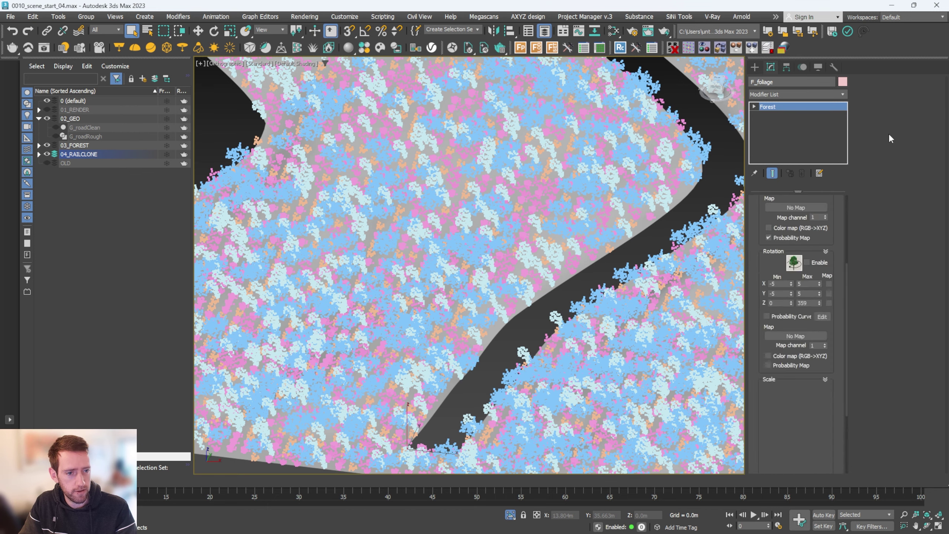
{"action": "left_click", "coordinate": [916, 102]}
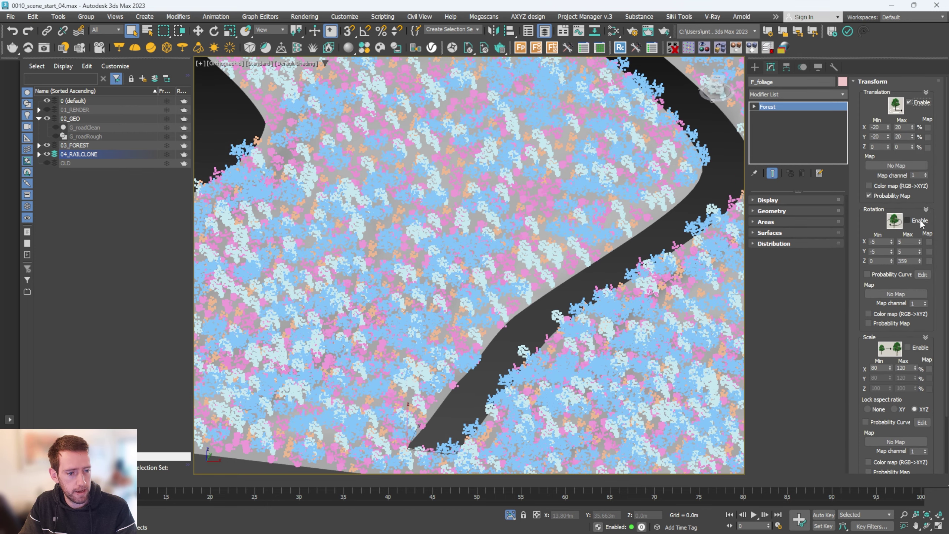
{"action": "left_click", "coordinate": [920, 220]}
{"action": "left_click", "coordinate": [917, 349]}
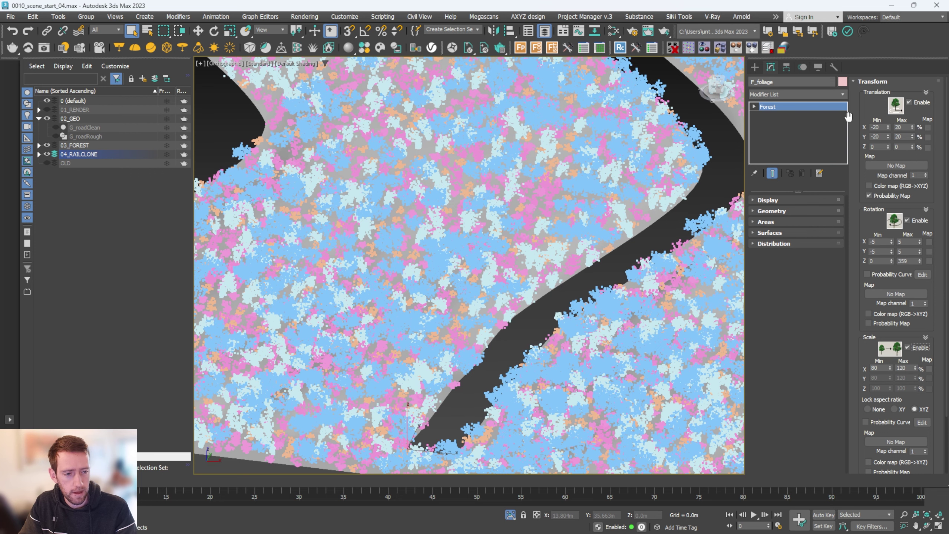
Set the maximum random scale of F_foliage to 150%
{"action": "double_click", "coordinate": [908, 368]}
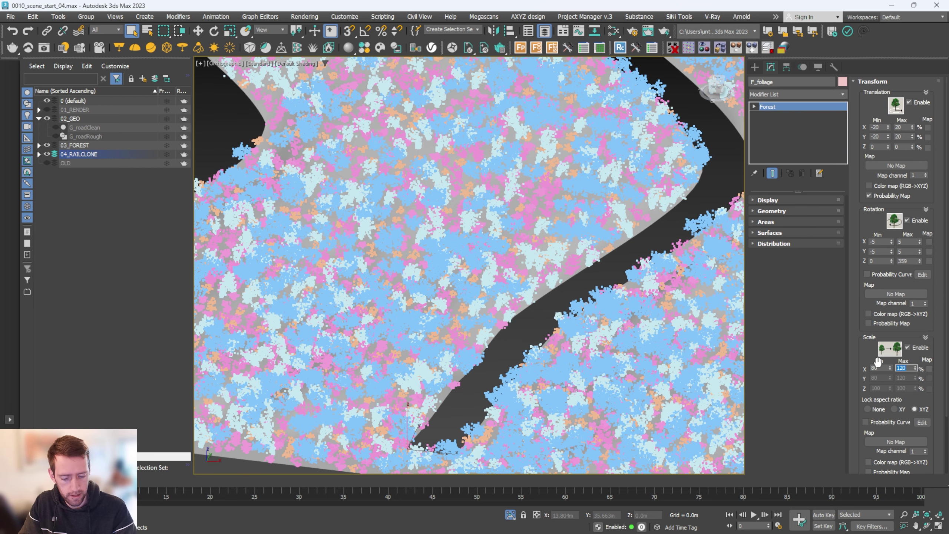
{"action": "type", "text": "150"}
{"action": "key", "text": "Return"}
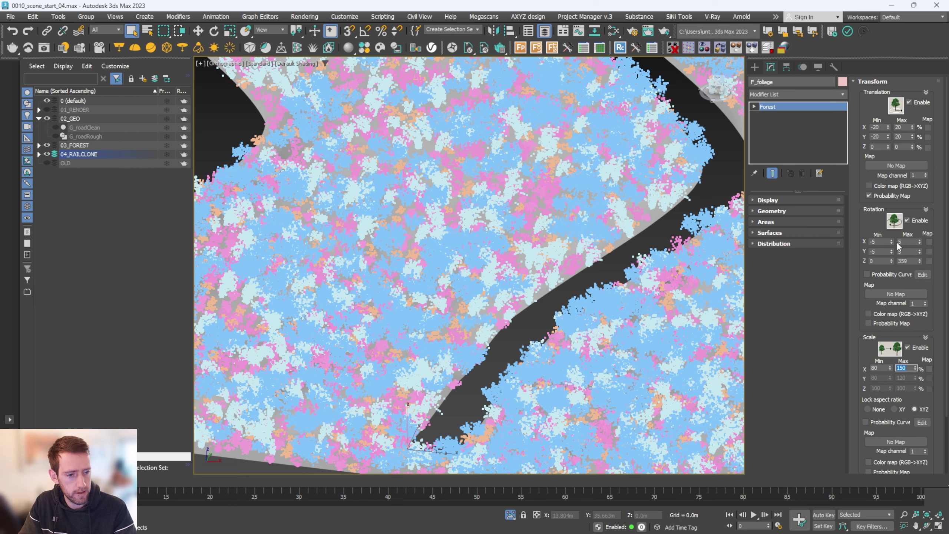
{"action": "left_click_drag", "start_coordinate": [905, 90], "coordinate": [906, 89]}
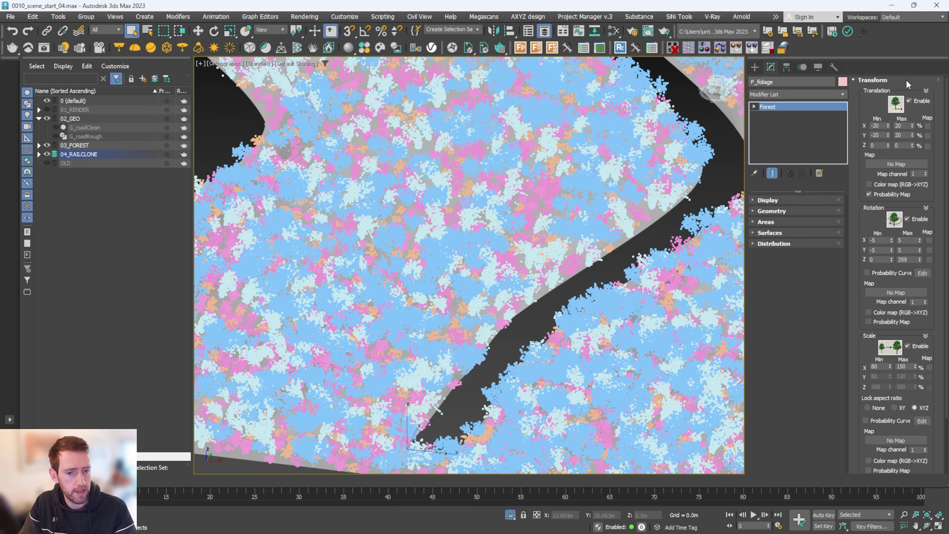
{"action": "left_click", "coordinate": [907, 79]}
Render the scene in V-Ray, examine the foliage variation and its coverage around the road, and close the frame buffer
{"action": "middle_click_drag", "start_coordinate": [632, 262], "coordinate": [626, 255], "text": "alt"}
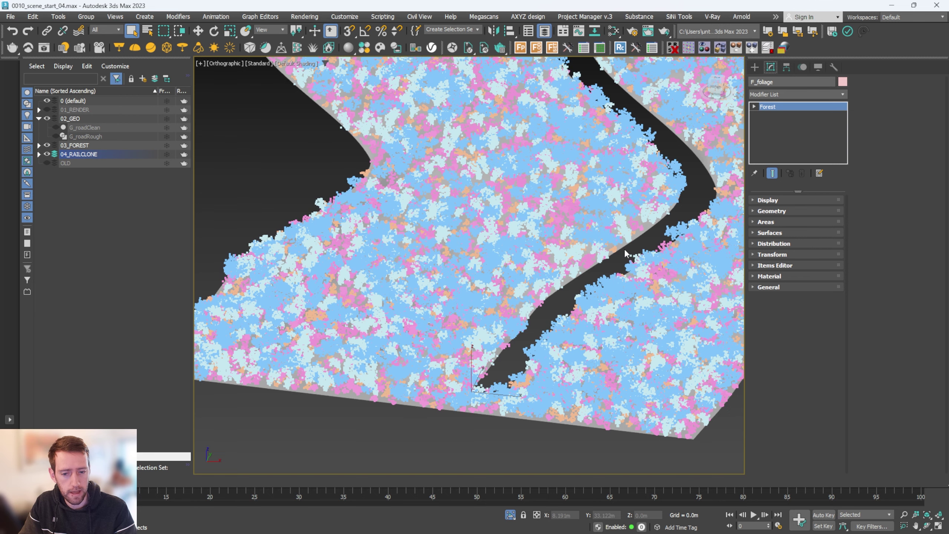
{"action": "scroll", "coordinate": [626, 254], "scroll_direction": "up", "scroll_amount": 3}
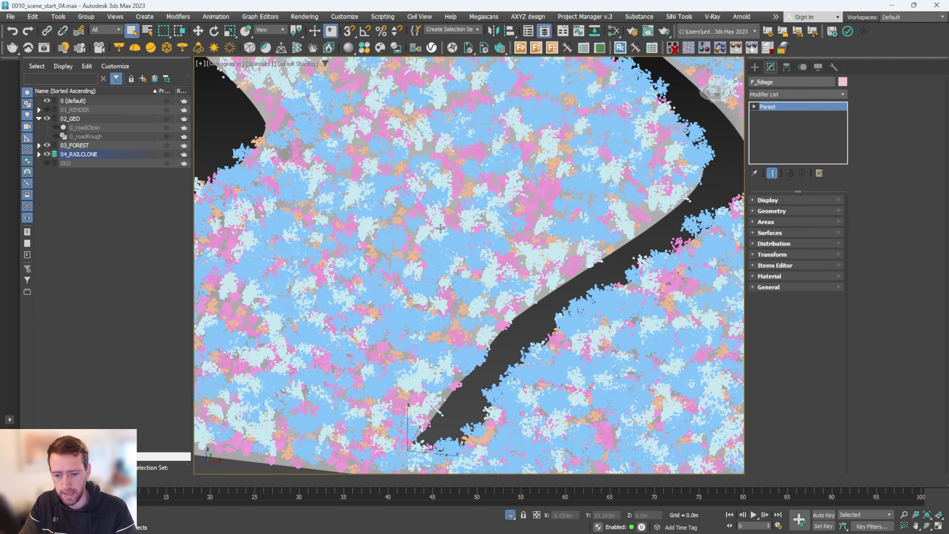
{"action": "middle_click_drag", "start_coordinate": [441, 228], "coordinate": [428, 226], "text": "alt"}
{"action": "key", "text": "shift+q"}
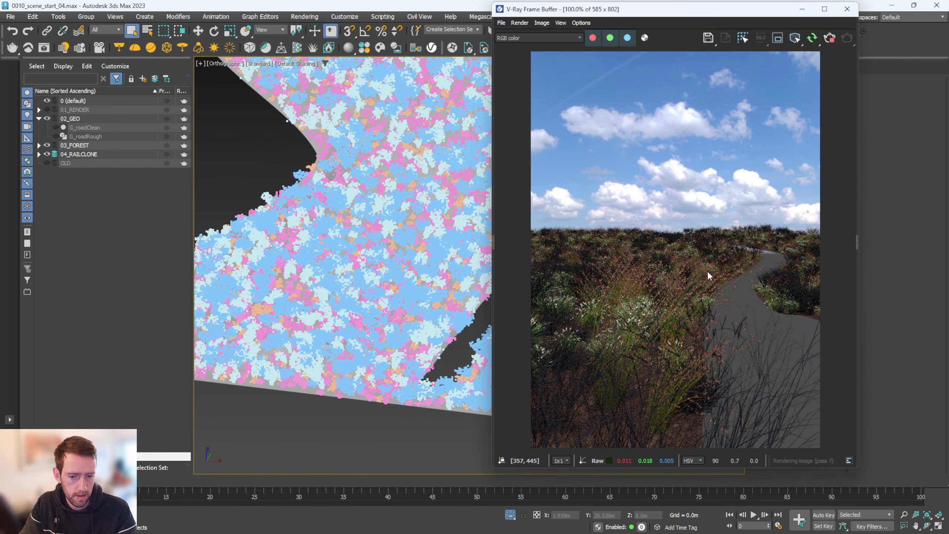
{"action": "scroll", "coordinate": [672, 303], "scroll_direction": "up", "scroll_amount": 2}
{"action": "scroll", "coordinate": [672, 303], "scroll_direction": "down", "scroll_amount": 2}
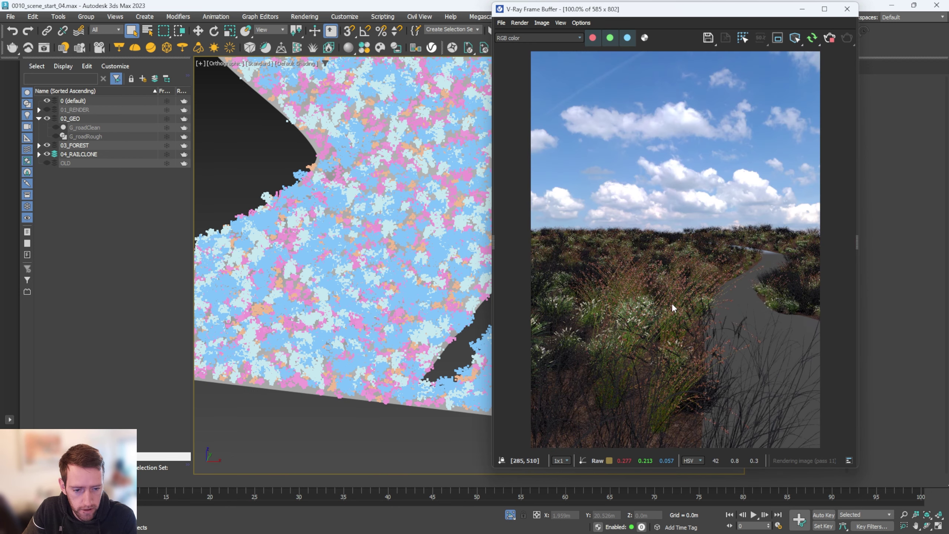
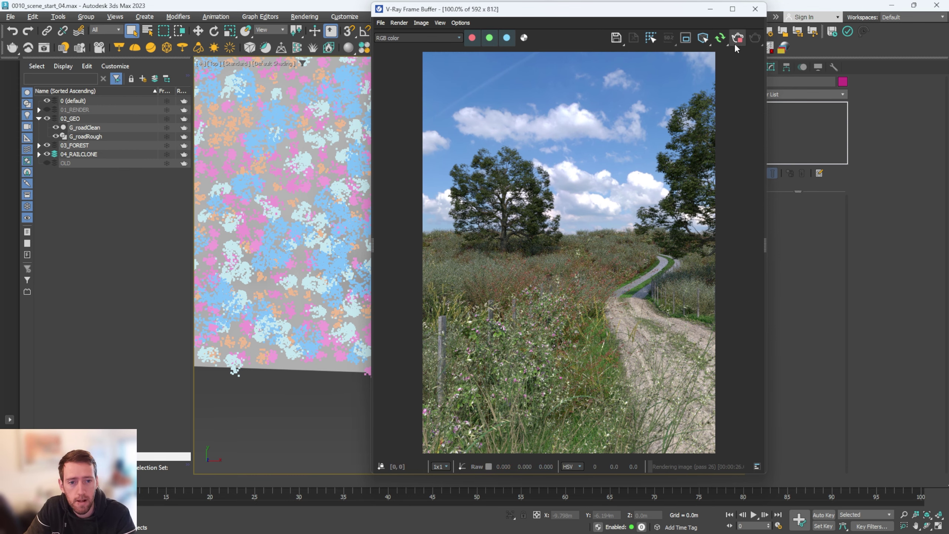
{"action": "left_click", "coordinate": [755, 9]}
Add a paint area to F_foliage, set its brush size to 5 m and make it an Exclude area
{"action": "left_click", "coordinate": [592, 240]}
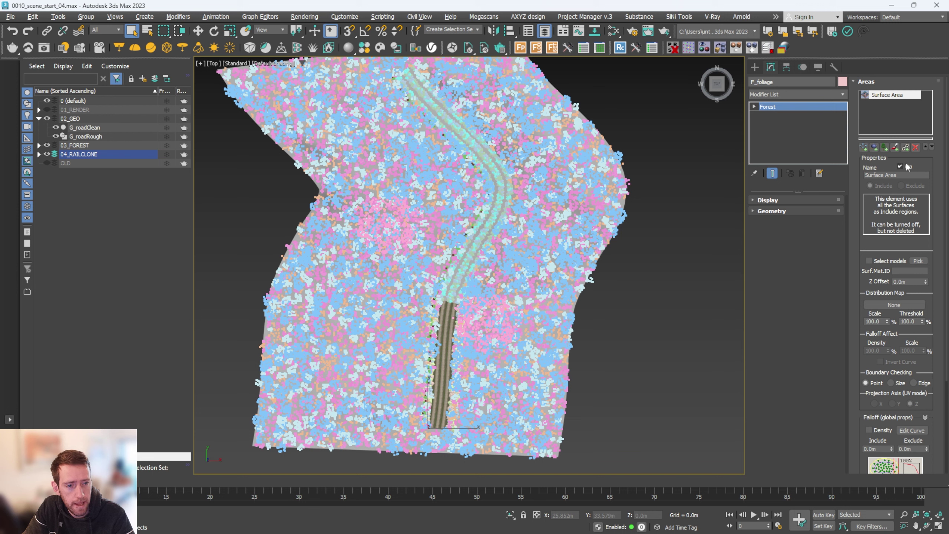
{"action": "left_click", "coordinate": [895, 147]}
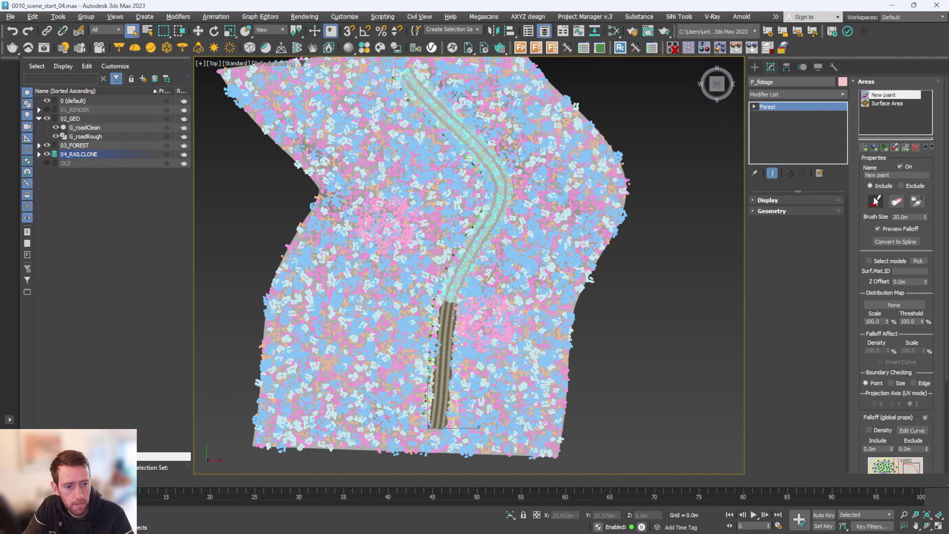
{"action": "left_click", "coordinate": [908, 217]}
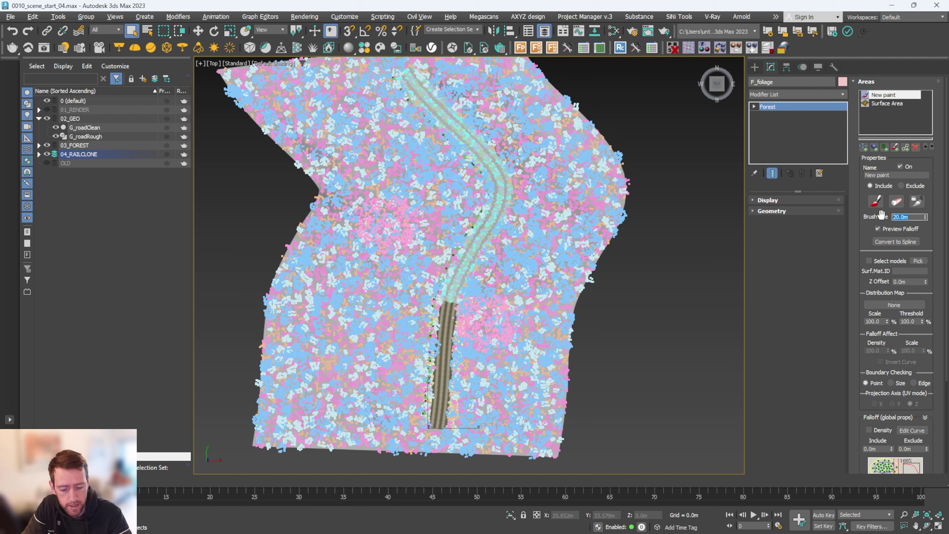
{"action": "key", "text": "Return"}
{"action": "left_click", "coordinate": [876, 201]}
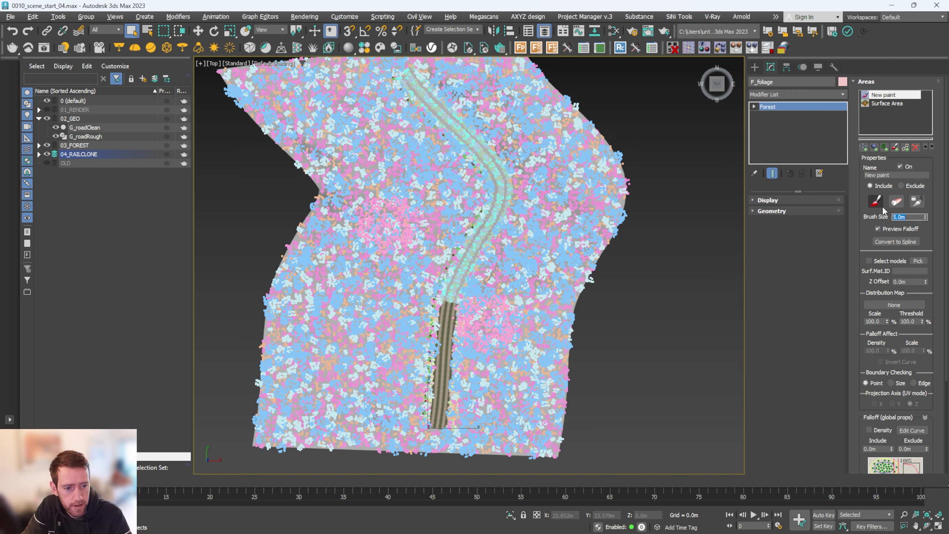
{"action": "left_click", "coordinate": [901, 186]}
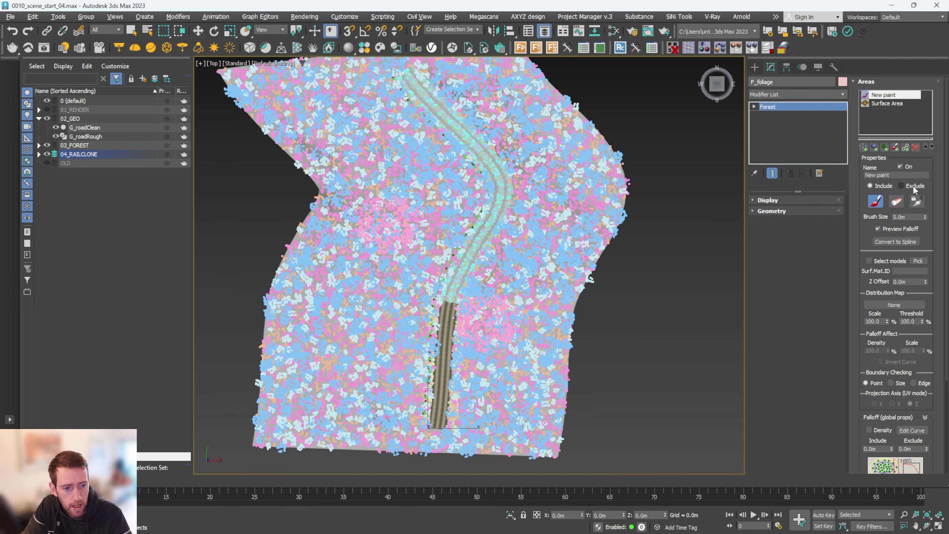
Reduce the brush size to 2 m and paint the foliage exclusion along the clean road's left verge up to its far end
{"action": "scroll", "coordinate": [434, 316], "scroll_direction": "up", "scroll_amount": 5}
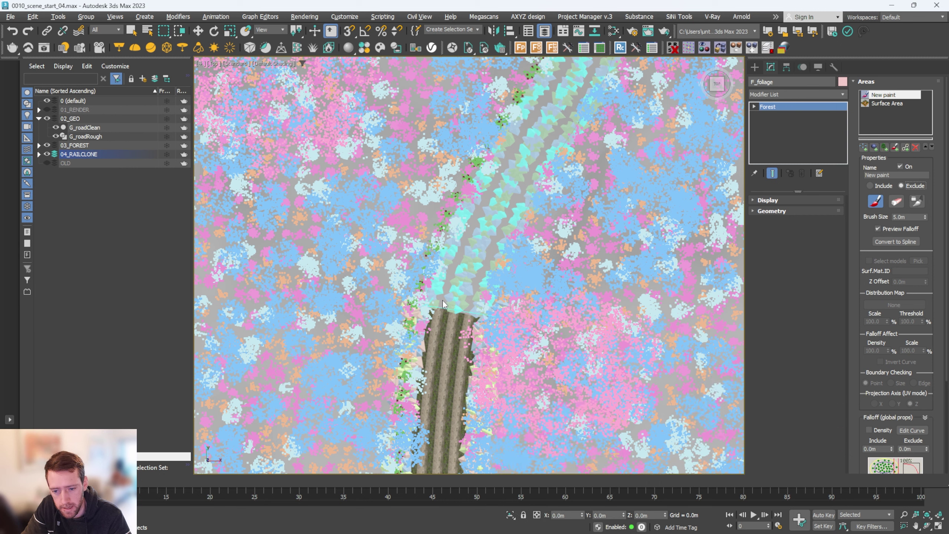
{"action": "double_click", "coordinate": [908, 217]}
{"action": "type", "text": "2"}
{"action": "key", "text": "Return"}
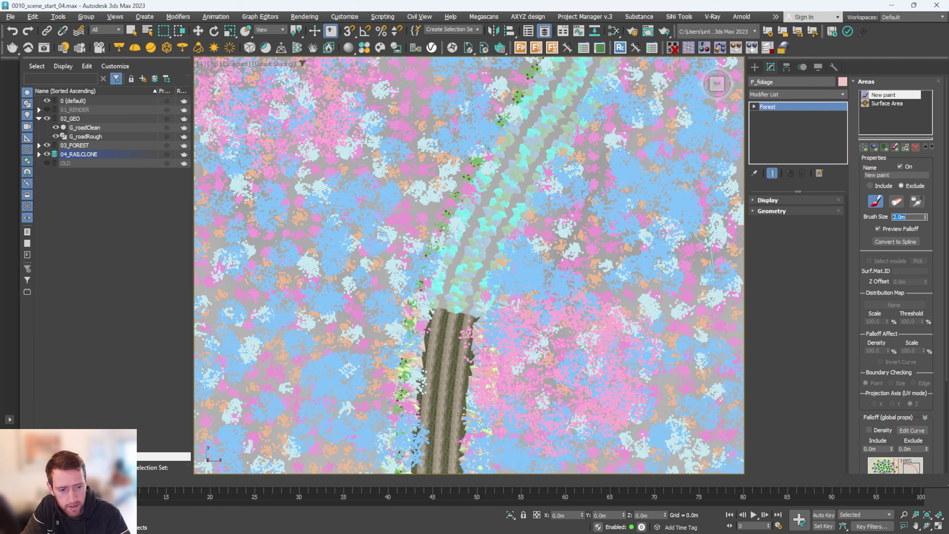
{"action": "left_click_drag", "start_coordinate": [425, 301], "coordinate": [484, 144]}
{"action": "middle_click_drag", "start_coordinate": [484, 144], "coordinate": [464, 289]}
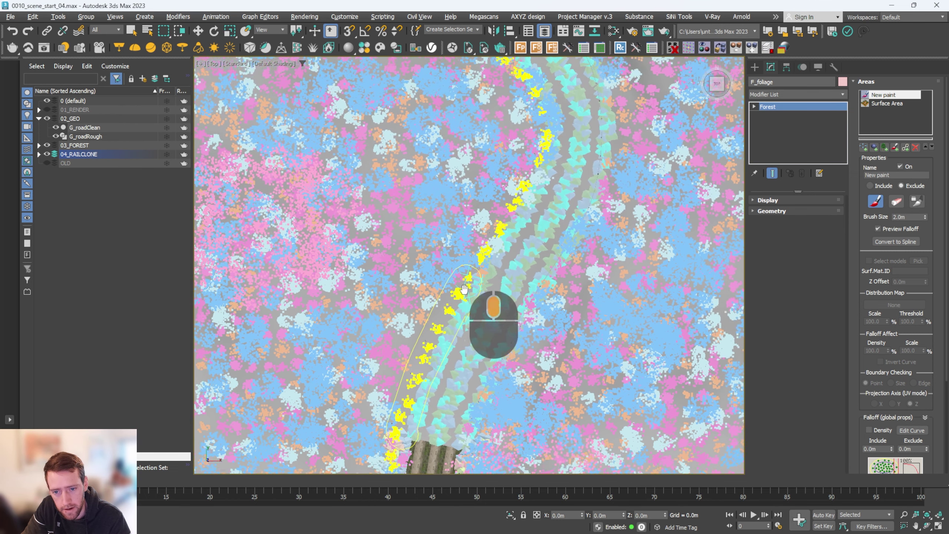
{"action": "mouse_move", "coordinate": [525, 140]}
{"action": "middle_mouse_down"}
{"action": "mouse_move", "coordinate": [530, 237]}
{"action": "mouse_move", "coordinate": [521, 234]}
{"action": "middle_mouse_up"}
{"action": "mouse_move", "coordinate": [521, 234]}
{"action": "left_mouse_down"}
{"action": "mouse_move", "coordinate": [472, 156]}
{"action": "mouse_move", "coordinate": [438, 126]}
{"action": "left_mouse_up"}
{"action": "middle_click_drag", "start_coordinate": [438, 126], "coordinate": [521, 243]}
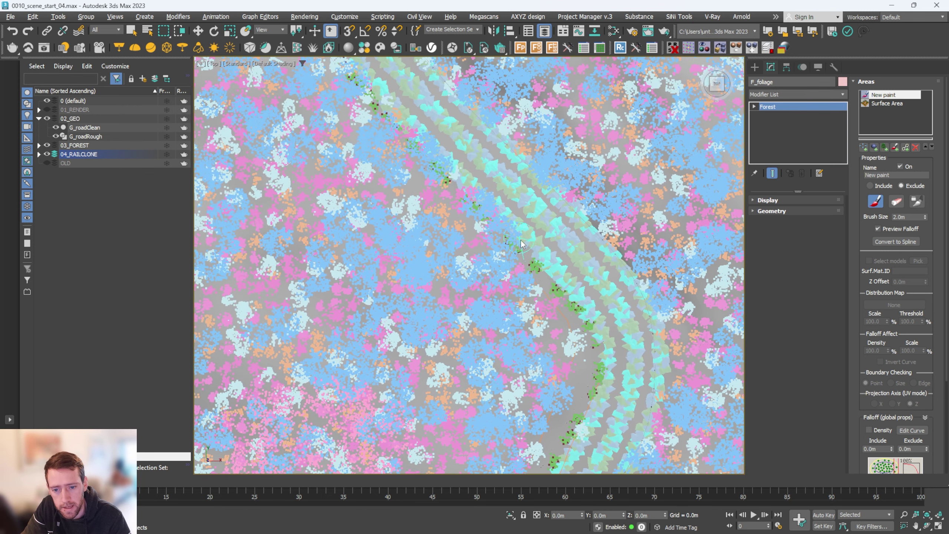
{"action": "left_click_drag", "start_coordinate": [521, 244], "coordinate": [418, 150]}
{"action": "middle_click_drag", "start_coordinate": [419, 149], "coordinate": [432, 179]}
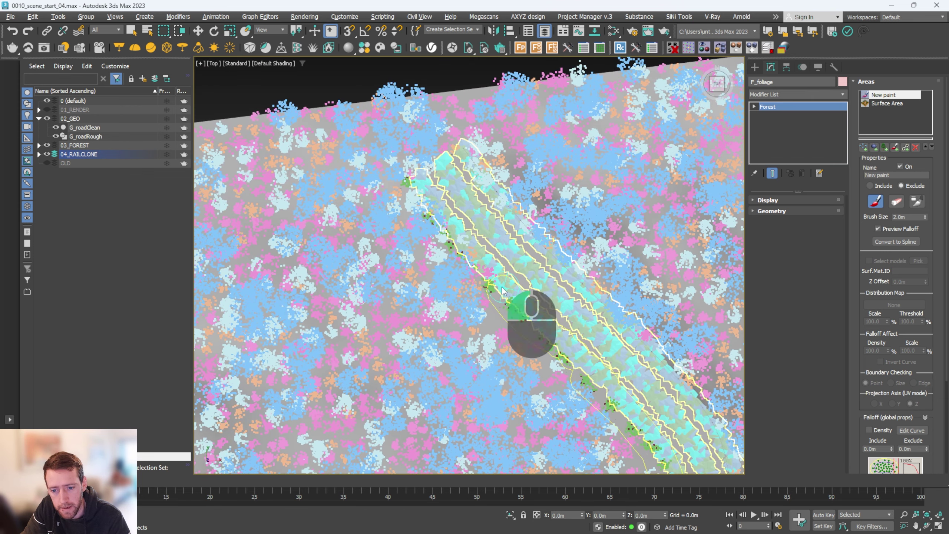
{"action": "left_click_drag", "start_coordinate": [503, 291], "coordinate": [395, 177]}
Paint the foliage exclusion along the left verge of the rough road, from the clean road junction towards its near end
{"action": "mouse_move", "coordinate": [396, 176]}
{"action": "middle_mouse_down"}
{"action": "mouse_move", "coordinate": [538, 275]}
{"action": "mouse_move", "coordinate": [547, 123]}
{"action": "mouse_move", "coordinate": [598, 60]}
{"action": "middle_mouse_up"}
{"action": "mouse_move", "coordinate": [457, 250]}
{"action": "left_mouse_down"}
{"action": "mouse_move", "coordinate": [436, 359]}
{"action": "mouse_move", "coordinate": [442, 422]}
{"action": "left_mouse_up"}
{"action": "scroll", "coordinate": [466, 248], "scroll_direction": "up", "scroll_amount": 5}
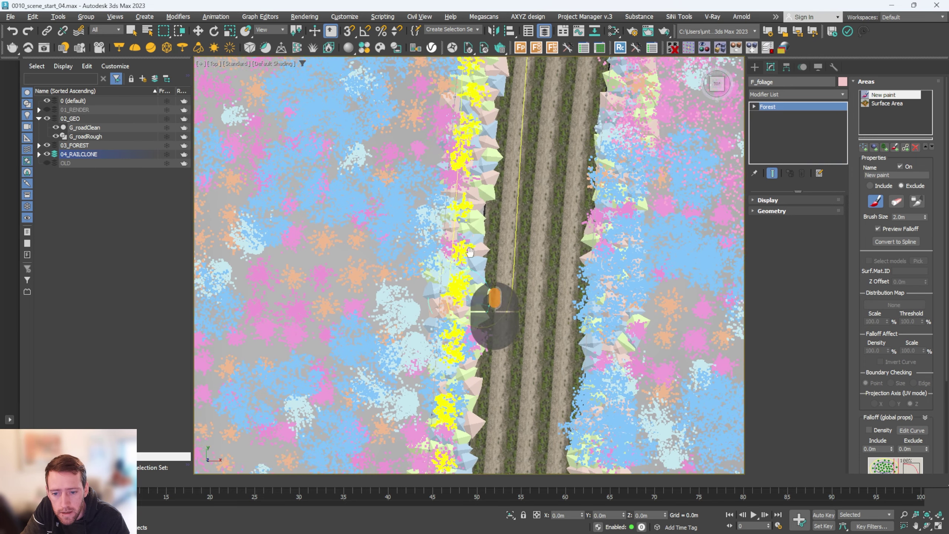
{"action": "left_click_drag", "start_coordinate": [463, 315], "coordinate": [454, 368]}
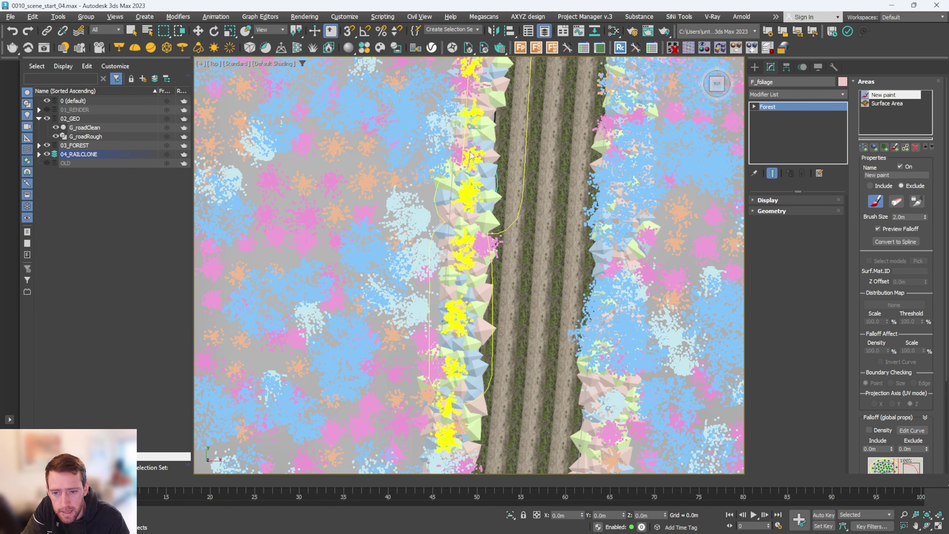
{"action": "scroll", "coordinate": [470, 217], "scroll_direction": "down", "scroll_amount": 2}
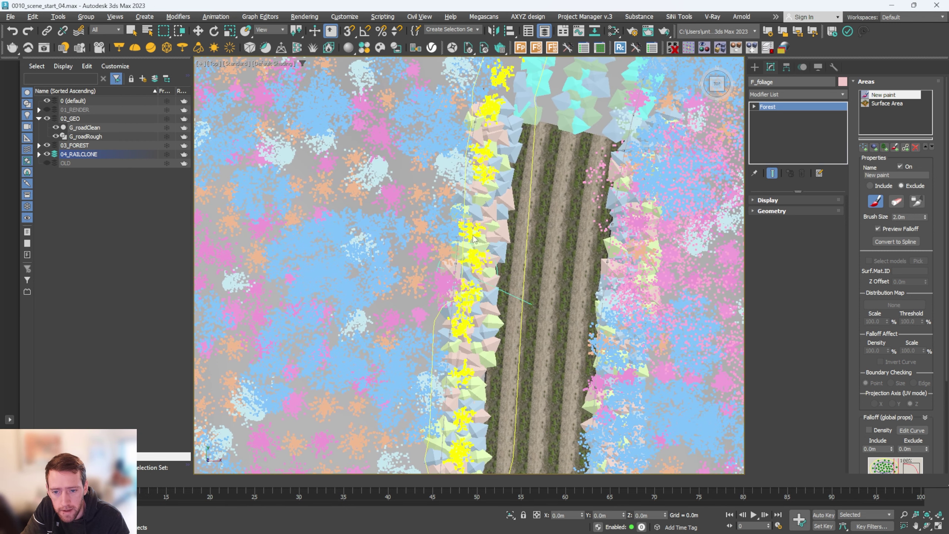
{"action": "left_click_drag", "start_coordinate": [472, 248], "coordinate": [464, 382]}
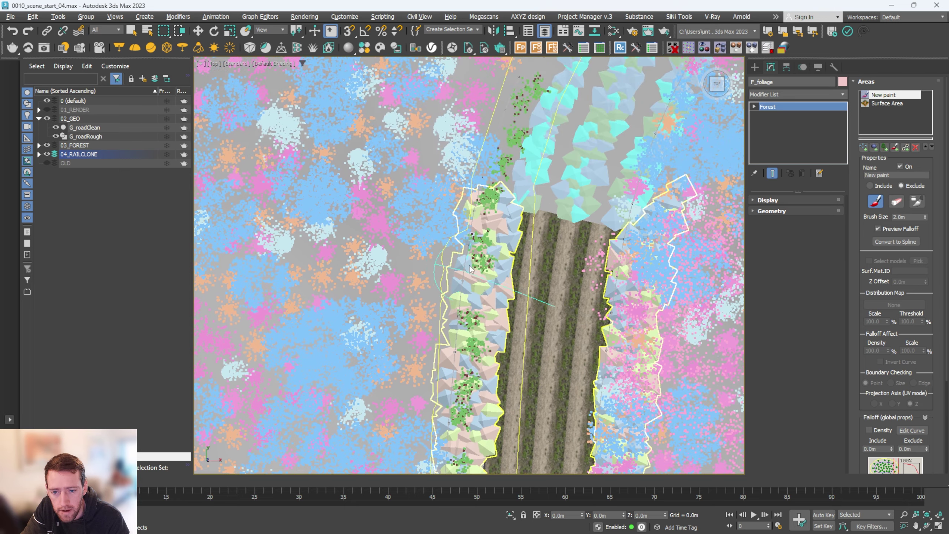
{"action": "scroll", "coordinate": [485, 200], "scroll_direction": "up", "scroll_amount": 2}
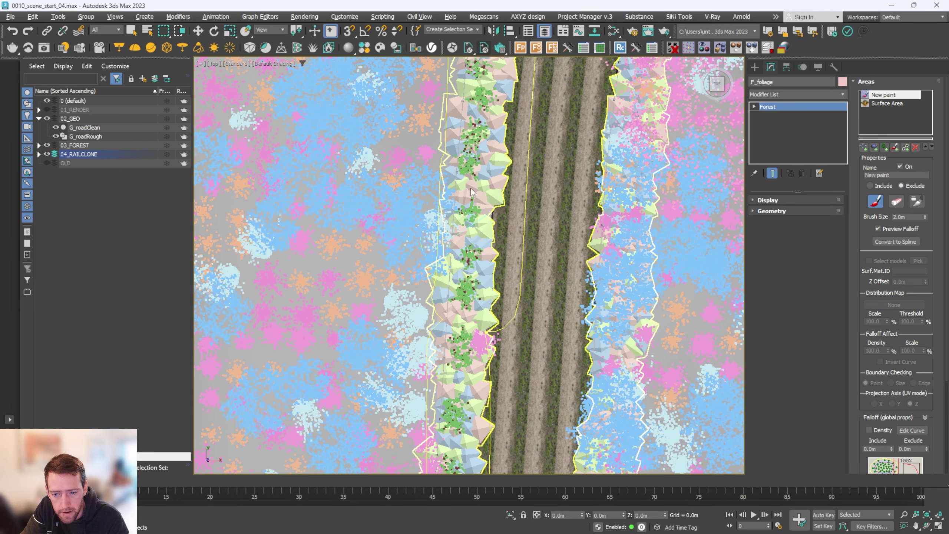
{"action": "mouse_move", "coordinate": [460, 180]}
{"action": "left_mouse_down"}
{"action": "mouse_move", "coordinate": [462, 281]}
{"action": "mouse_move", "coordinate": [500, 210]}
{"action": "left_mouse_up"}
{"action": "left_click_drag", "start_coordinate": [475, 284], "coordinate": [473, 348]}
{"action": "middle_click_drag", "start_coordinate": [482, 244], "coordinate": [478, 107]}
{"action": "left_click_drag", "start_coordinate": [461, 174], "coordinate": [460, 337]}
Clear the foliage in front of the rough road's near end, out to the terrain edge, with the exclusion brush
{"action": "middle_click_drag", "start_coordinate": [463, 298], "coordinate": [465, 104]}
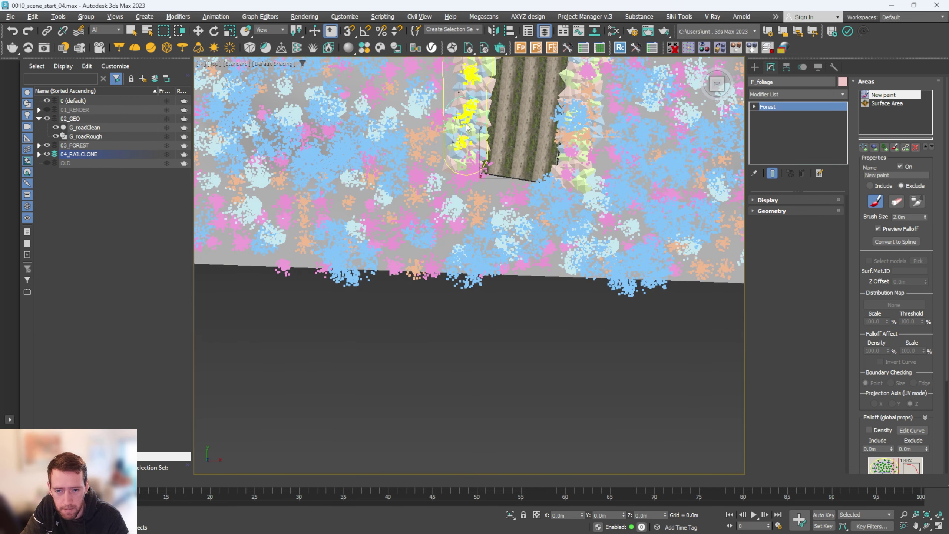
{"action": "mouse_move", "coordinate": [467, 210]}
{"action": "left_mouse_down"}
{"action": "mouse_move", "coordinate": [508, 224]}
{"action": "mouse_move", "coordinate": [430, 176]}
{"action": "mouse_move", "coordinate": [446, 166]}
{"action": "mouse_move", "coordinate": [560, 189]}
{"action": "mouse_move", "coordinate": [551, 216]}
{"action": "mouse_move", "coordinate": [494, 233]}
{"action": "mouse_move", "coordinate": [524, 225]}
{"action": "left_mouse_up"}
{"action": "middle_click_drag", "start_coordinate": [551, 189], "coordinate": [550, 318]}
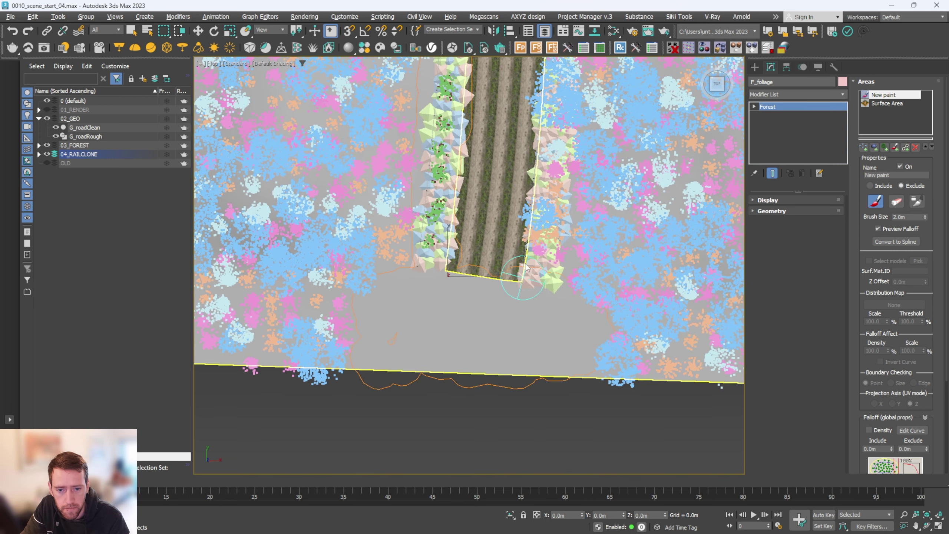
Paint the foliage exclusion along the right verge of the rough road, then stop painting and render the scene again
{"action": "middle_click_drag", "start_coordinate": [516, 151], "coordinate": [513, 236]}
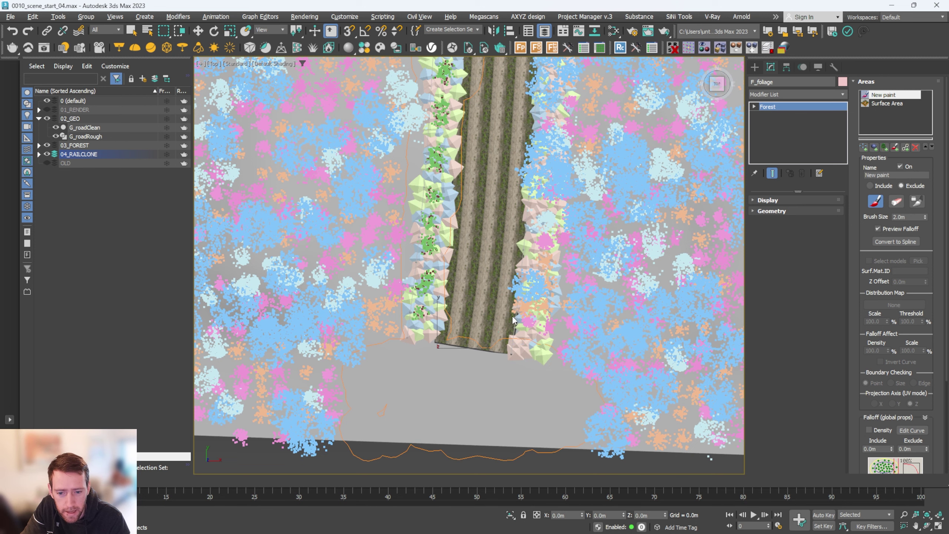
{"action": "left_click_drag", "start_coordinate": [514, 317], "coordinate": [529, 123]}
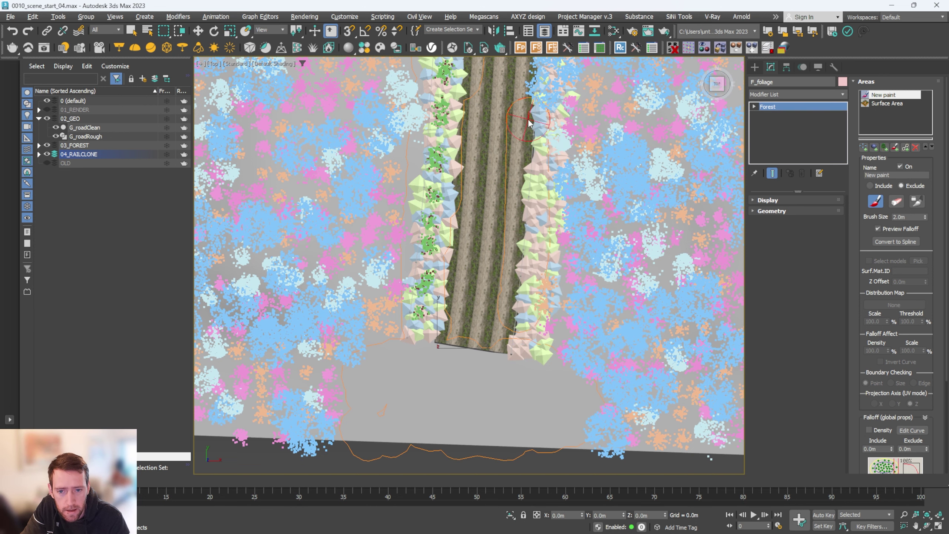
{"action": "middle_click_drag", "start_coordinate": [528, 123], "coordinate": [527, 240]}
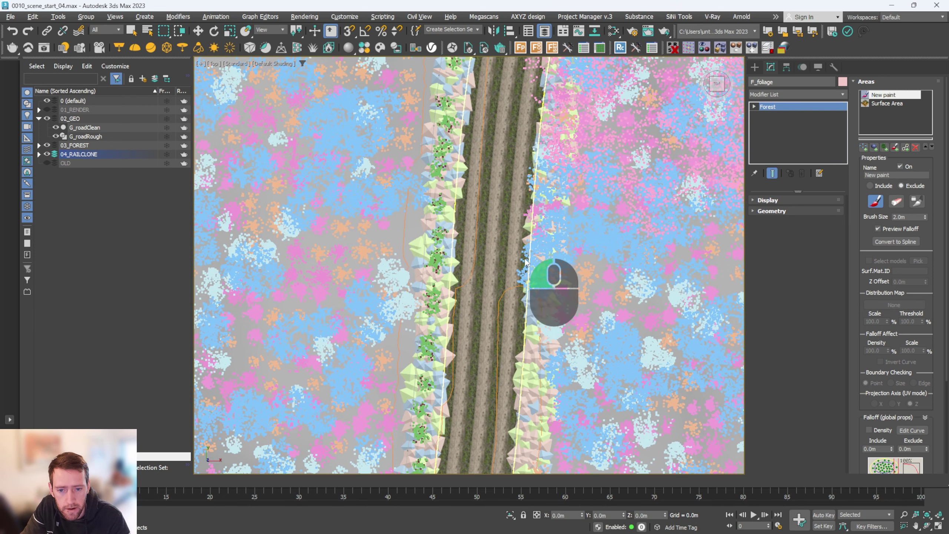
{"action": "mouse_move", "coordinate": [525, 262]}
{"action": "left_mouse_down"}
{"action": "mouse_move", "coordinate": [539, 256]}
{"action": "mouse_move", "coordinate": [528, 154]}
{"action": "mouse_move", "coordinate": [554, 114]}
{"action": "left_mouse_up"}
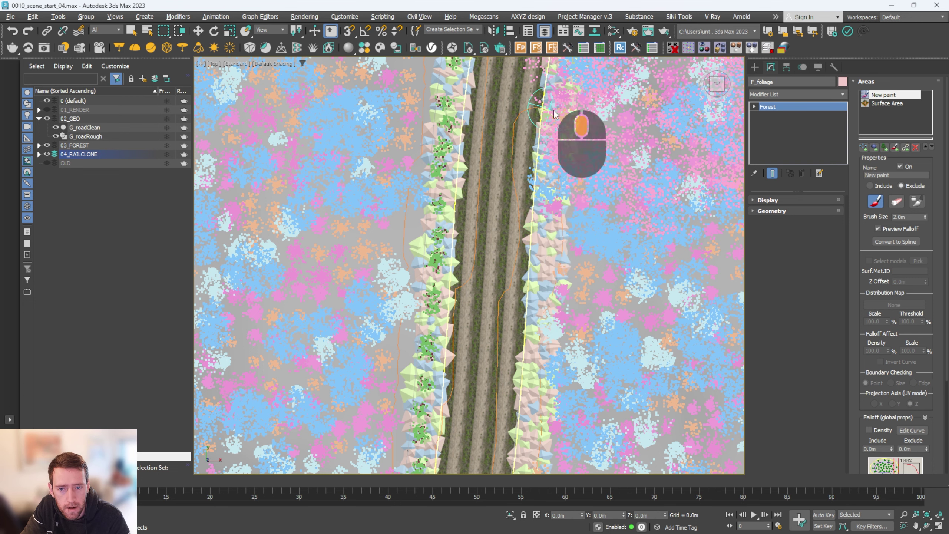
{"action": "mouse_move", "coordinate": [531, 234]}
{"action": "left_mouse_down"}
{"action": "mouse_move", "coordinate": [537, 163]}
{"action": "mouse_move", "coordinate": [554, 144]}
{"action": "left_mouse_up"}
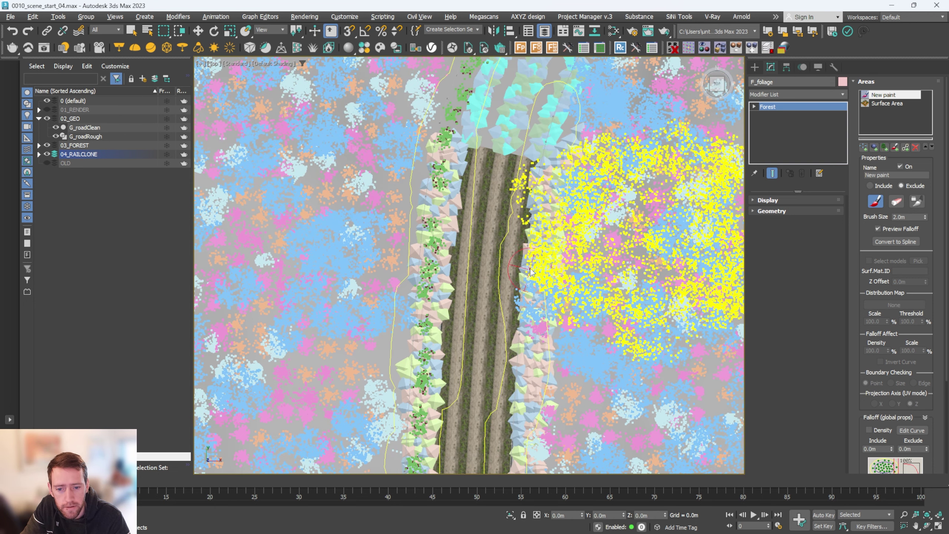
{"action": "left_click", "coordinate": [876, 204]}
{"action": "key", "text": "ctrl+i"}
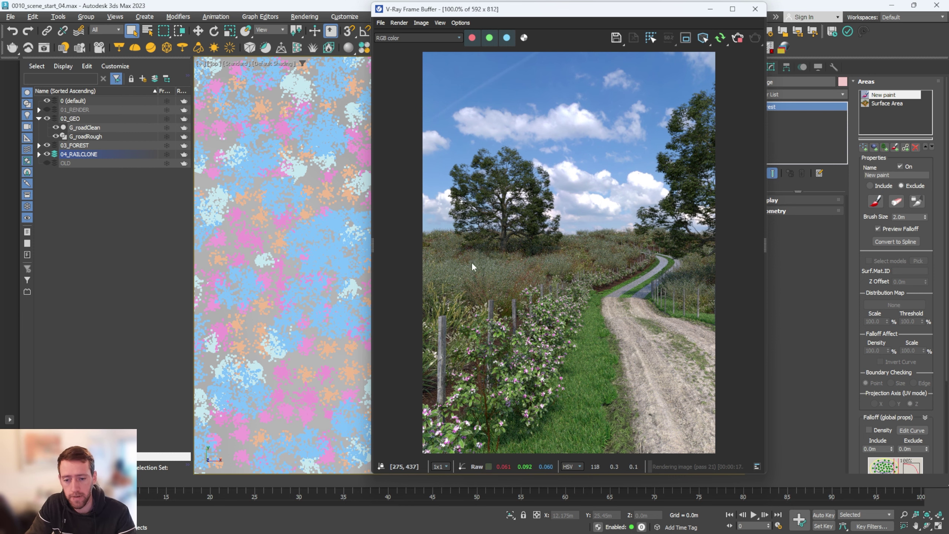
Set the foliage's maximum scale to 120 % in the Forest transform settings
{"action": "left_click", "coordinate": [866, 82]}
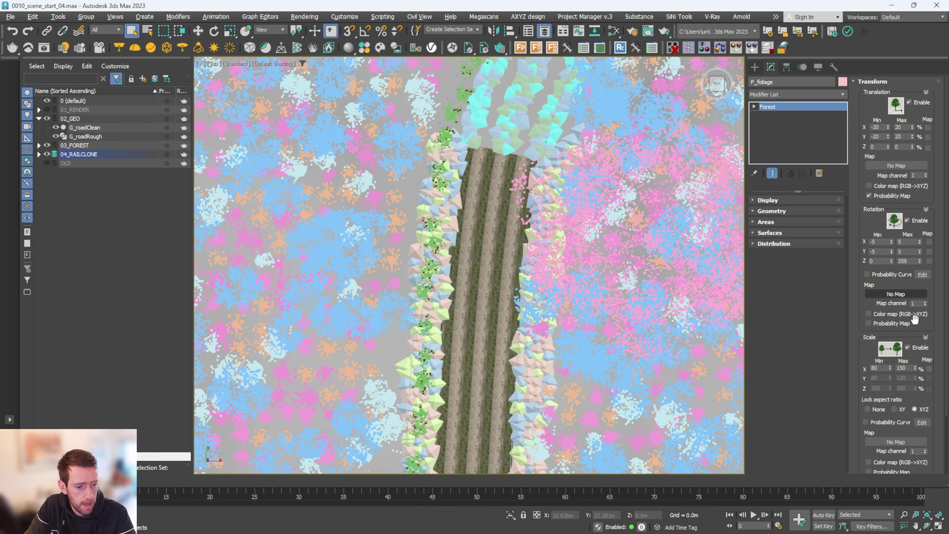
{"action": "double_click", "coordinate": [904, 368]}
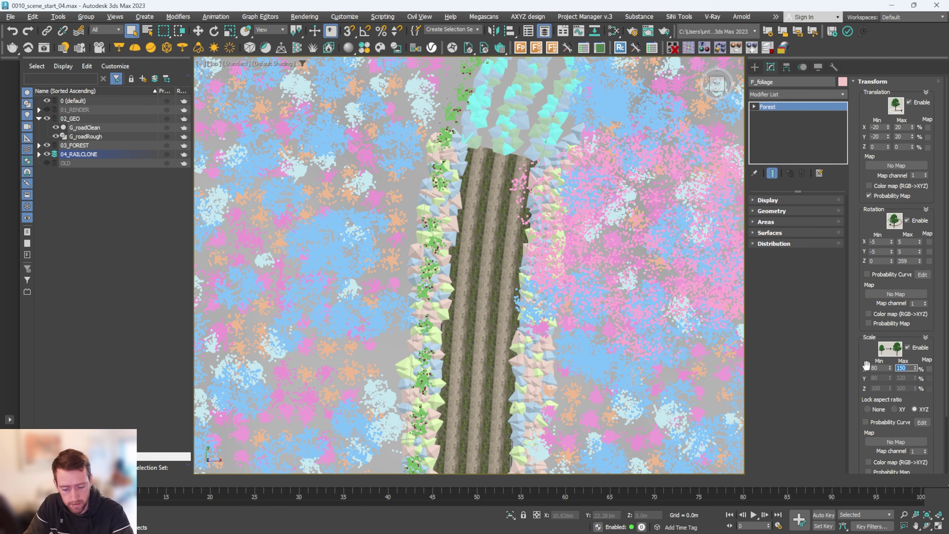
{"action": "type", "text": "120"}
{"action": "key", "text": "Return"}
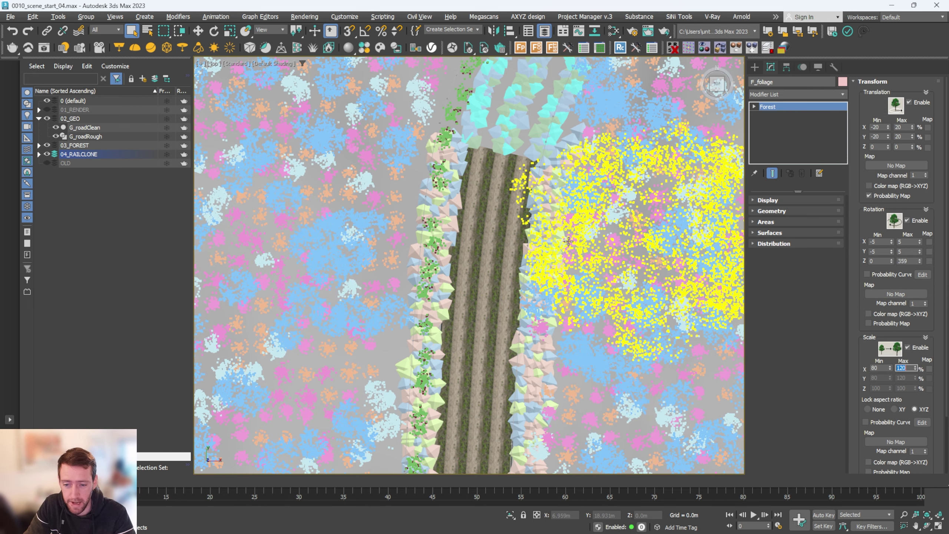
{"action": "left_click", "coordinate": [895, 84]}
Add an include paint area to F_grassRough and paint rough grass along the start of the clean road's left fence line
{"action": "middle_click_drag", "start_coordinate": [455, 164], "coordinate": [452, 193]}
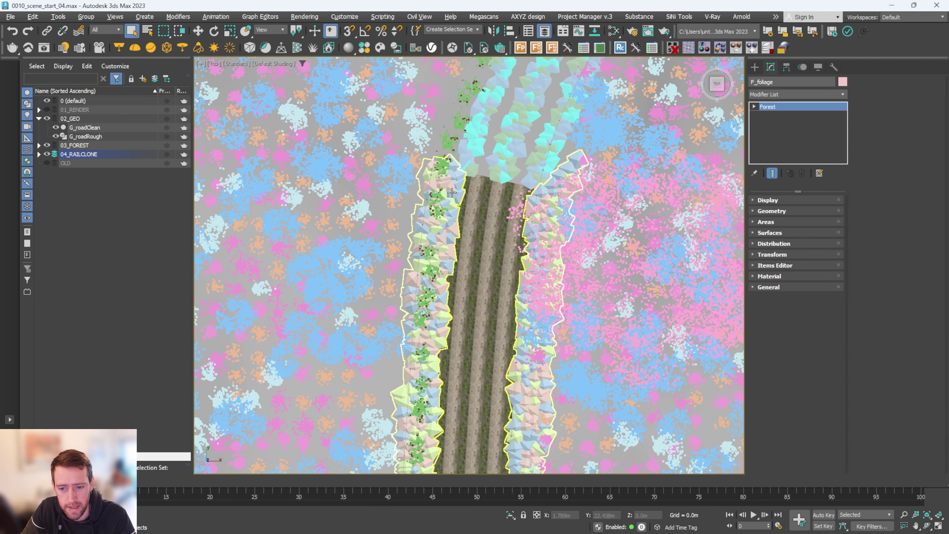
{"action": "left_click", "coordinate": [794, 223]}
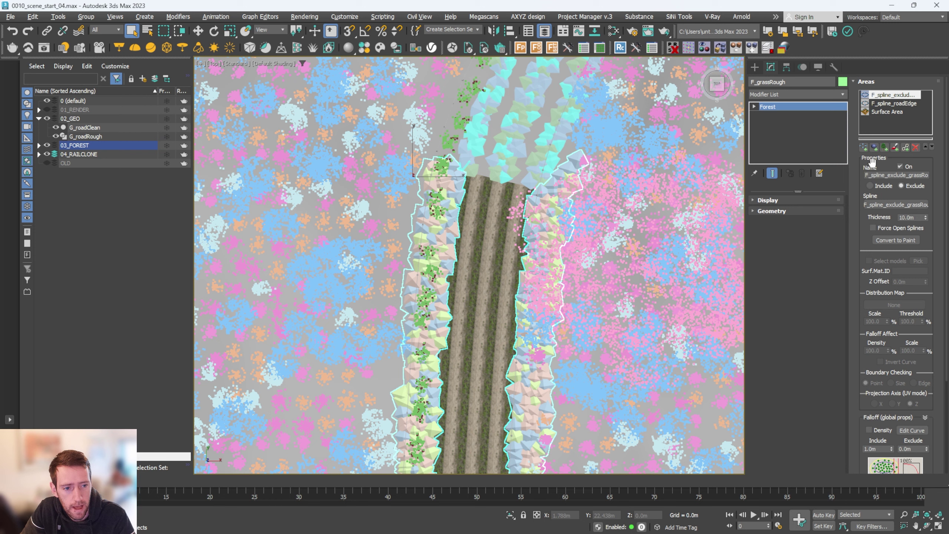
{"action": "left_click", "coordinate": [895, 147]}
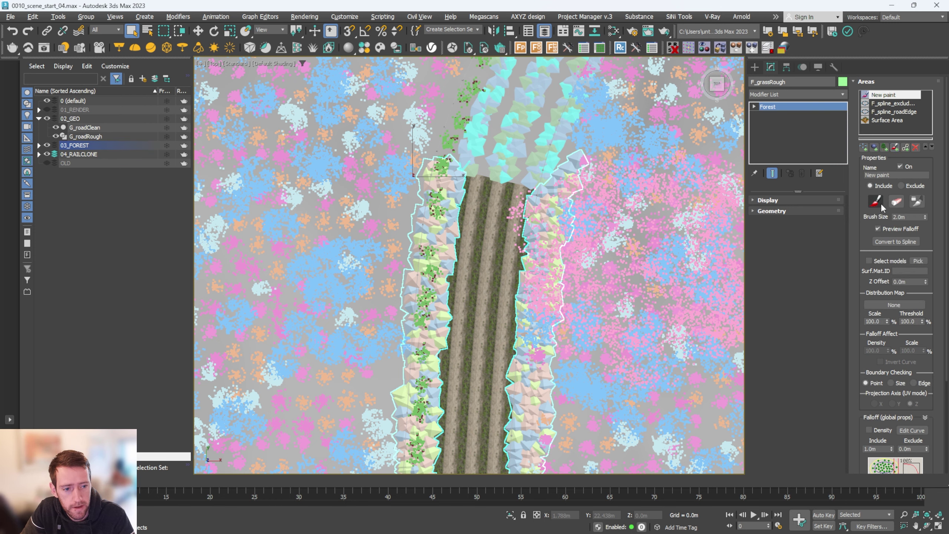
{"action": "left_click", "coordinate": [881, 204]}
{"action": "middle_click_drag", "start_coordinate": [454, 167], "coordinate": [436, 320]}
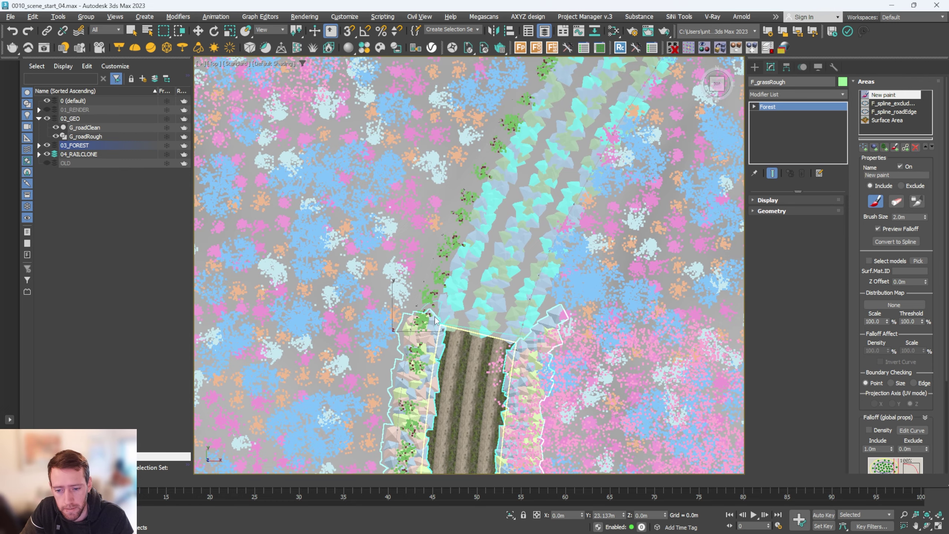
{"action": "mouse_move", "coordinate": [435, 319]}
{"action": "left_mouse_down"}
{"action": "mouse_move", "coordinate": [430, 303]}
{"action": "mouse_move", "coordinate": [502, 137]}
{"action": "left_mouse_up"}
{"action": "middle_click_drag", "start_coordinate": [507, 131], "coordinate": [424, 304]}
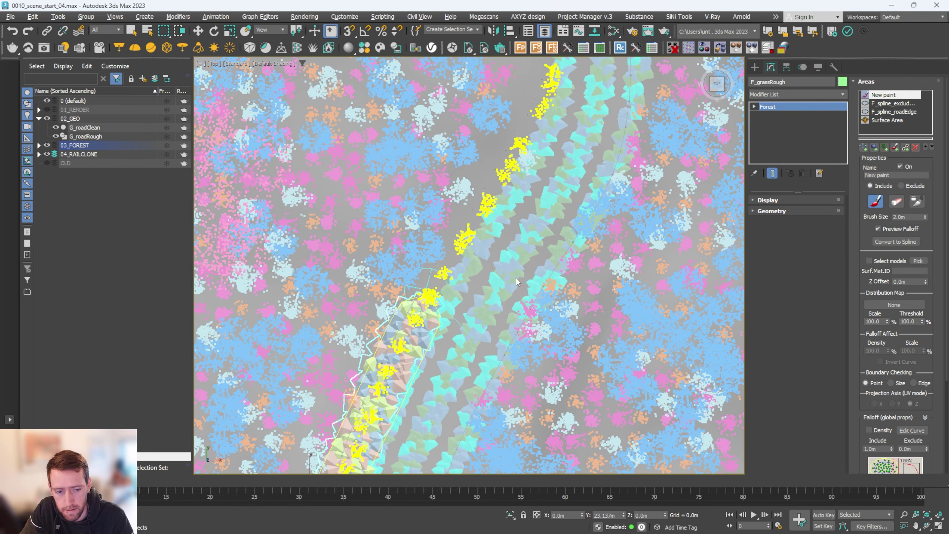
Reduce the brush size to 1 m, extend the rough grass along the clean road's left edge, then stop painting and render
{"action": "double_click", "coordinate": [912, 217]}
{"action": "type", "text": "1"}
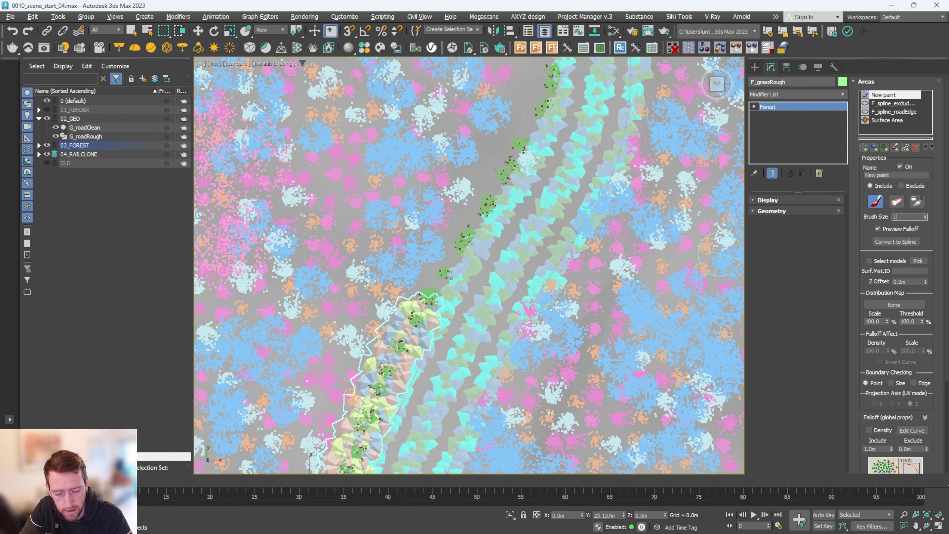
{"action": "key", "text": "Return"}
{"action": "mouse_move", "coordinate": [443, 288]}
{"action": "left_mouse_down"}
{"action": "mouse_move", "coordinate": [530, 165]}
{"action": "mouse_move", "coordinate": [522, 118]}
{"action": "left_mouse_up"}
{"action": "middle_click_drag", "start_coordinate": [522, 119], "coordinate": [512, 176]}
{"action": "mouse_move", "coordinate": [463, 243]}
{"action": "left_mouse_down"}
{"action": "mouse_move", "coordinate": [493, 202]}
{"action": "mouse_move", "coordinate": [407, 94]}
{"action": "mouse_move", "coordinate": [461, 179]}
{"action": "mouse_move", "coordinate": [458, 301]}
{"action": "mouse_move", "coordinate": [414, 359]}
{"action": "left_mouse_up"}
{"action": "mouse_move", "coordinate": [631, 349]}
{"action": "middle_mouse_down"}
{"action": "mouse_move", "coordinate": [629, 239]}
{"action": "mouse_move", "coordinate": [672, 224]}
{"action": "middle_mouse_up"}
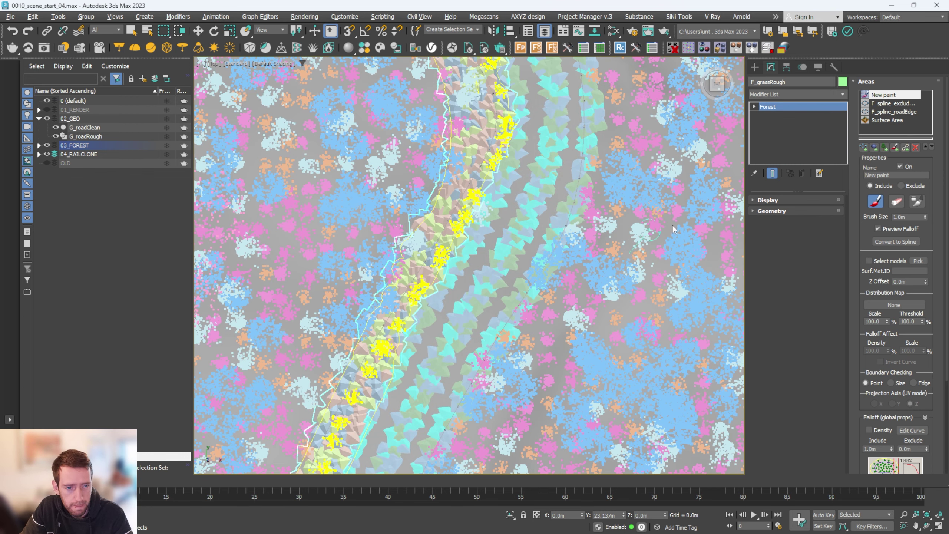
{"action": "right_click", "coordinate": [571, 229]}
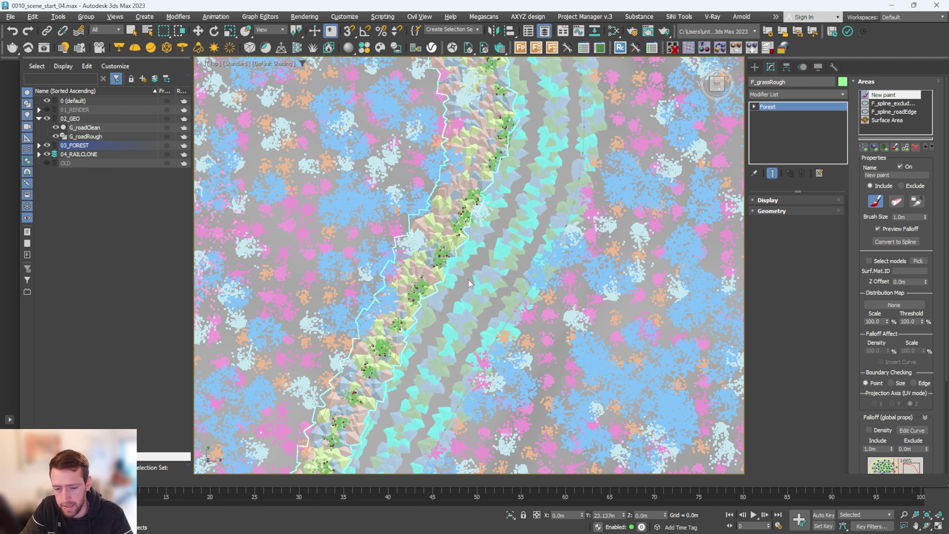
{"action": "key", "text": "alt+w"}
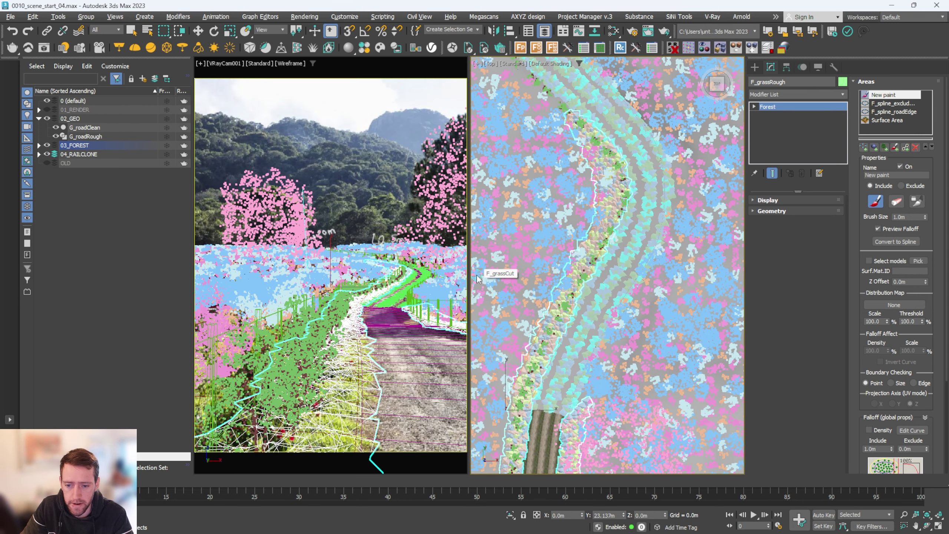
{"action": "key", "text": "shift+q"}
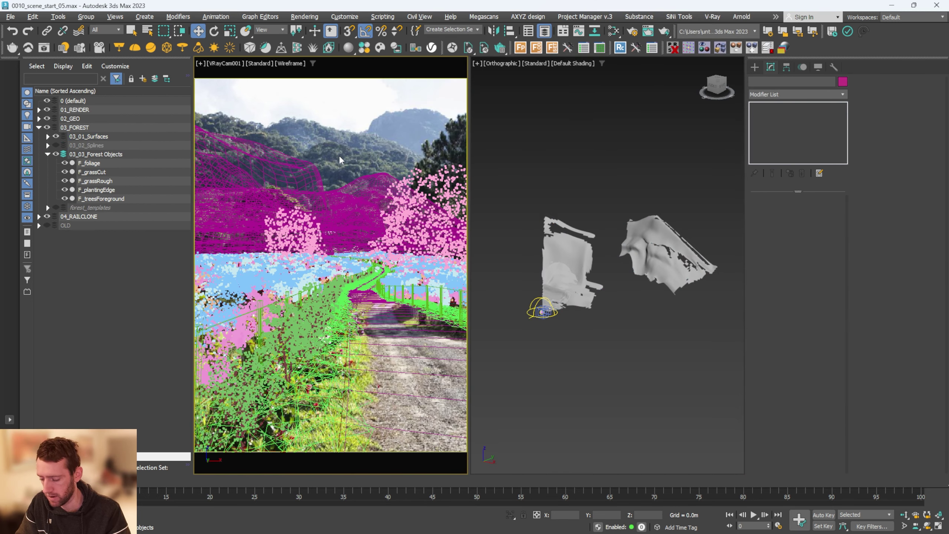
Maximize the VRayCam001 view and hide the 02_GEO and 03_FOREST layers to reveal the reference photo
{"action": "key", "text": "alt+w"}
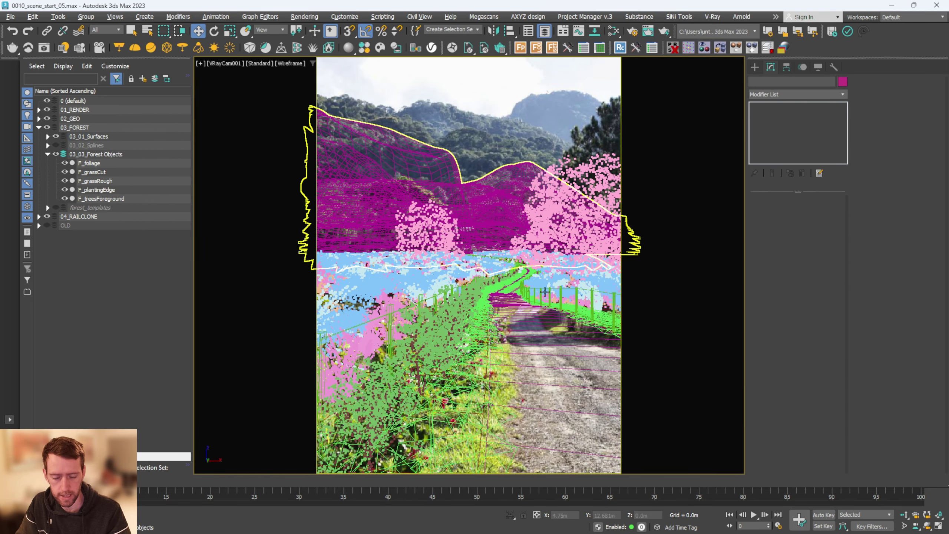
{"action": "left_click", "coordinate": [47, 127]}
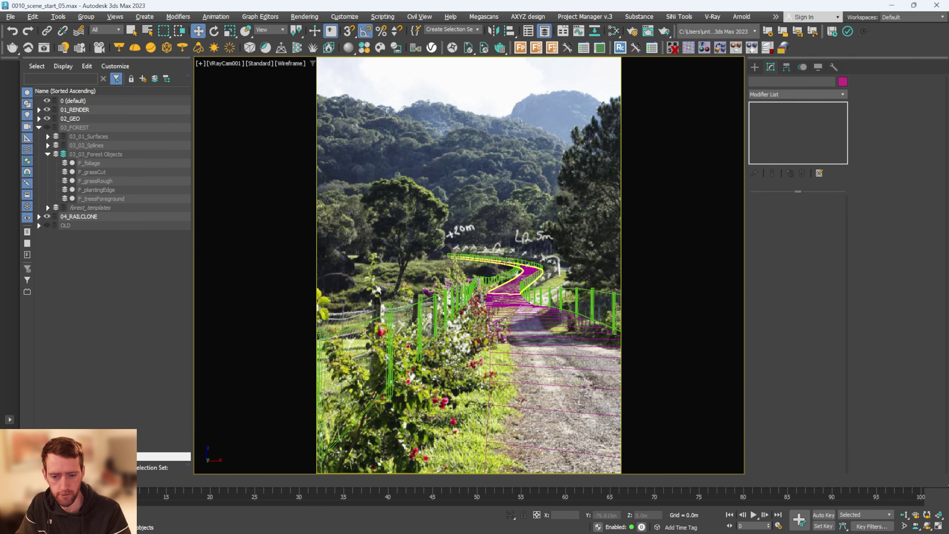
{"action": "left_click", "coordinate": [47, 128]}
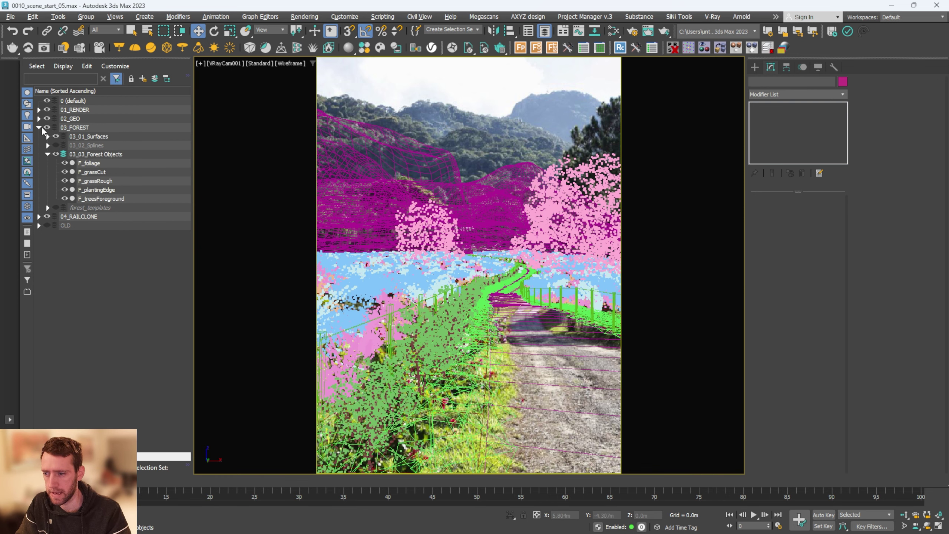
{"action": "left_click", "coordinate": [39, 128]}
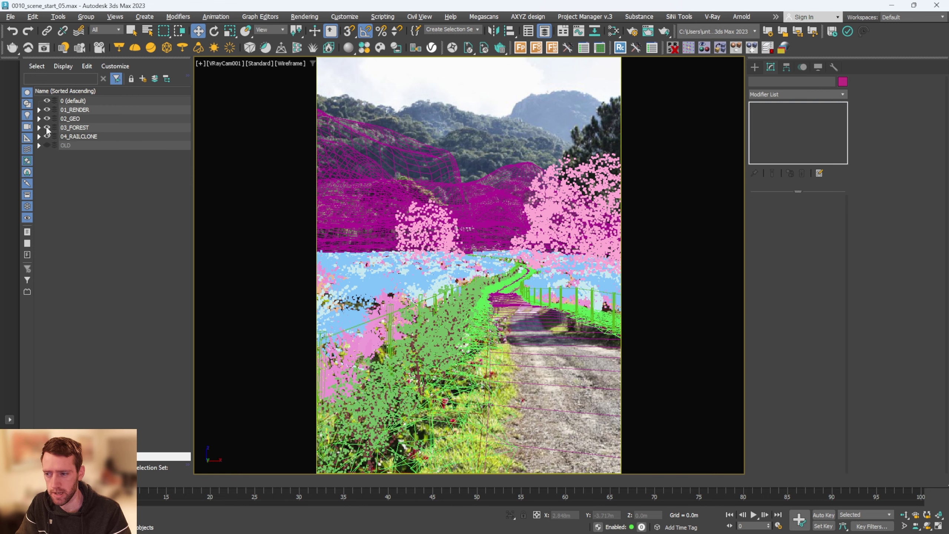
{"action": "left_click", "coordinate": [47, 128]}
{"action": "left_click", "coordinate": [47, 128]}
{"action": "left_click", "coordinate": [47, 119]}
{"action": "left_click", "coordinate": [47, 127]}
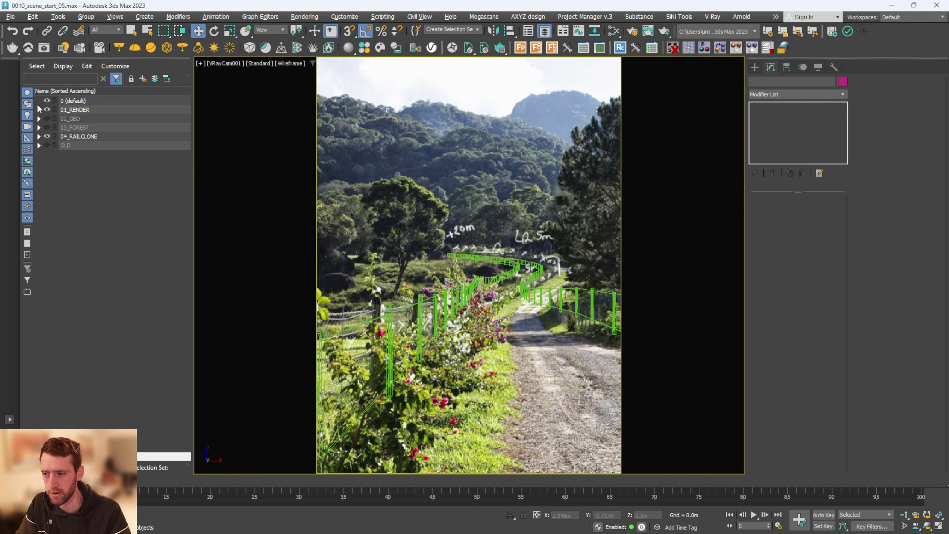
Set the focal length of VRayCam001 to 40 mm and show the 03_FOREST and 02_GEO layers again
{"action": "left_click", "coordinate": [39, 109]}
{"action": "left_click", "coordinate": [85, 128]}
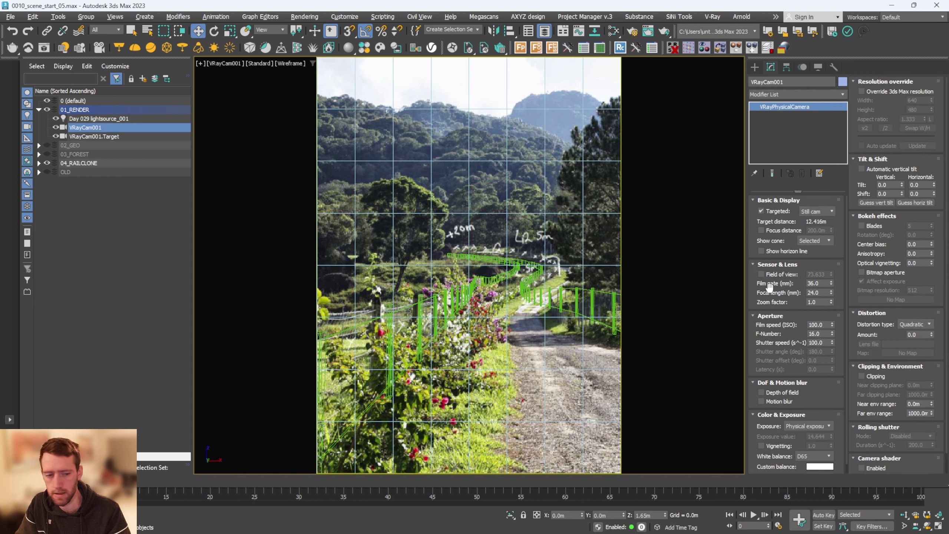
{"action": "double_click", "coordinate": [818, 293]}
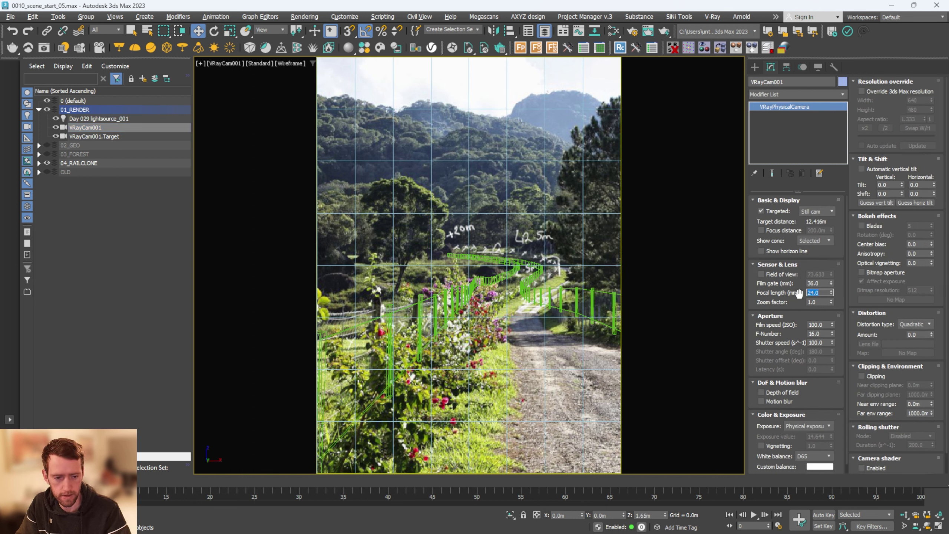
{"action": "type", "text": "40"}
{"action": "key", "text": "Return"}
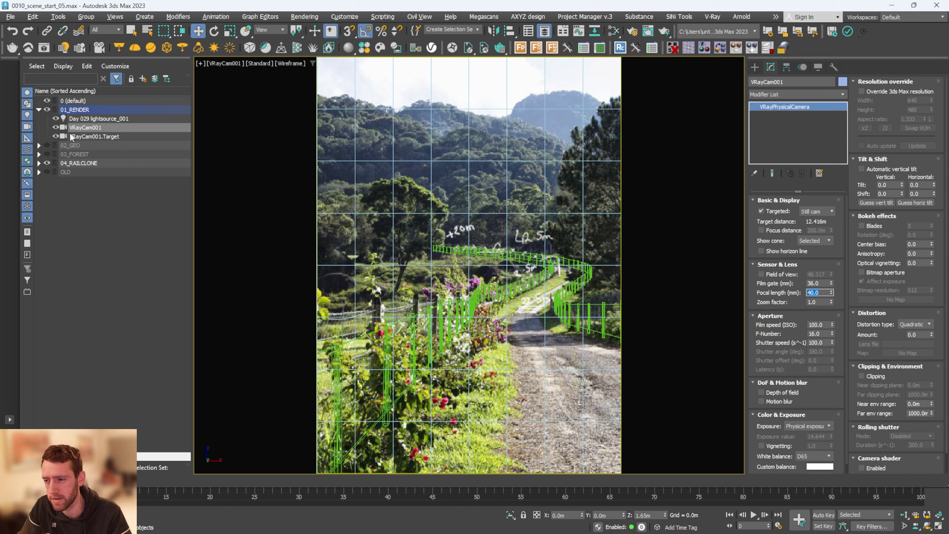
{"action": "left_click", "coordinate": [47, 154]}
{"action": "left_click", "coordinate": [47, 145]}
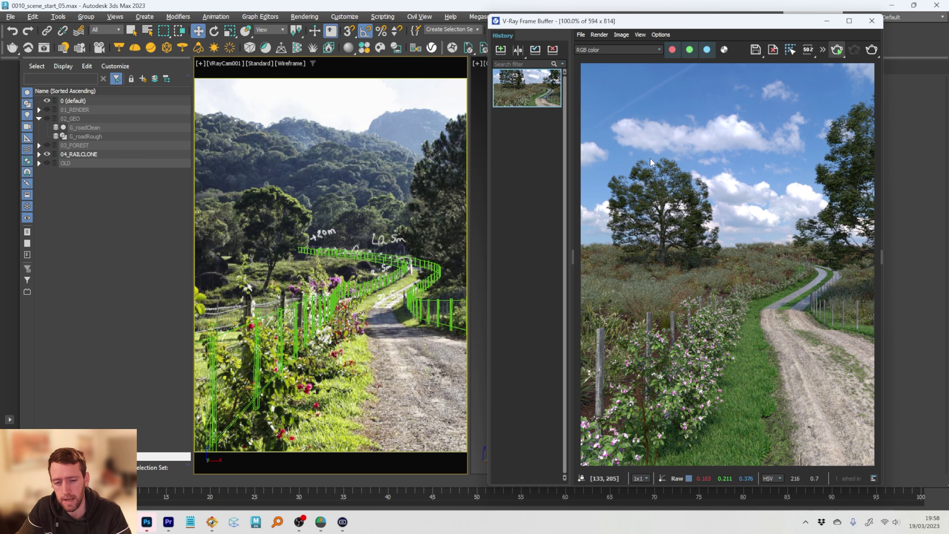
Move the render window off the settings, select the camera through its view and open its focal length for editing
{"action": "left_click_drag", "start_coordinate": [733, 21], "coordinate": [665, 57]}
{"action": "left_click", "coordinate": [233, 65]}
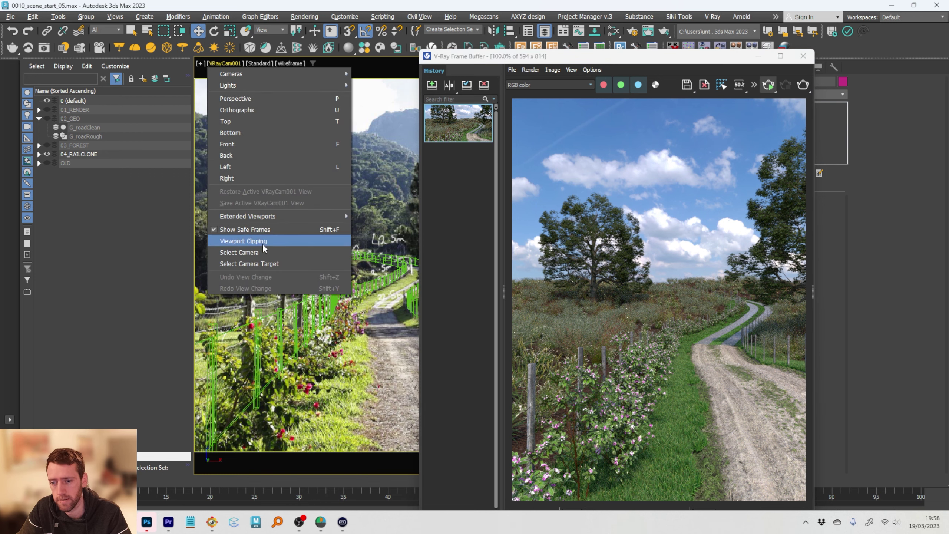
{"action": "left_click", "coordinate": [259, 254]}
{"action": "left_click_drag", "start_coordinate": [669, 60], "coordinate": [506, 55]}
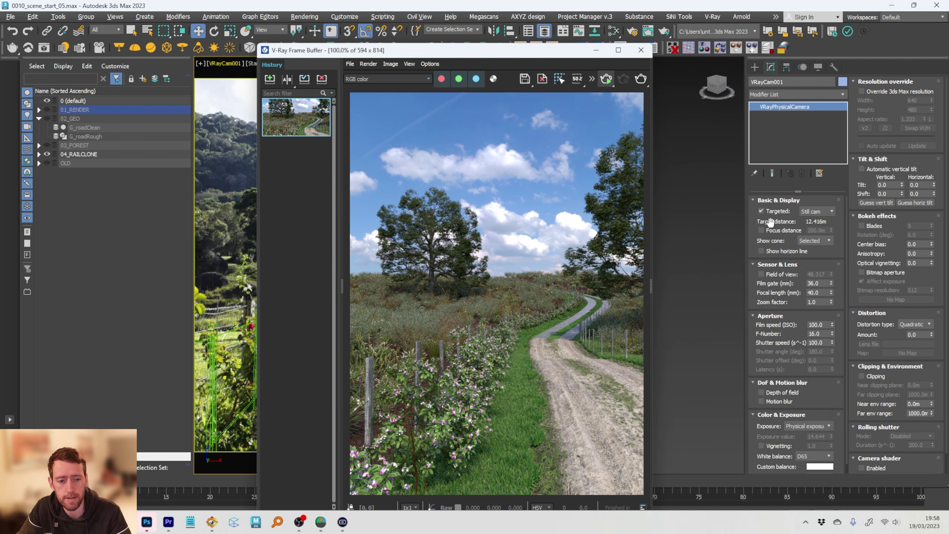
{"action": "double_click", "coordinate": [821, 293]}
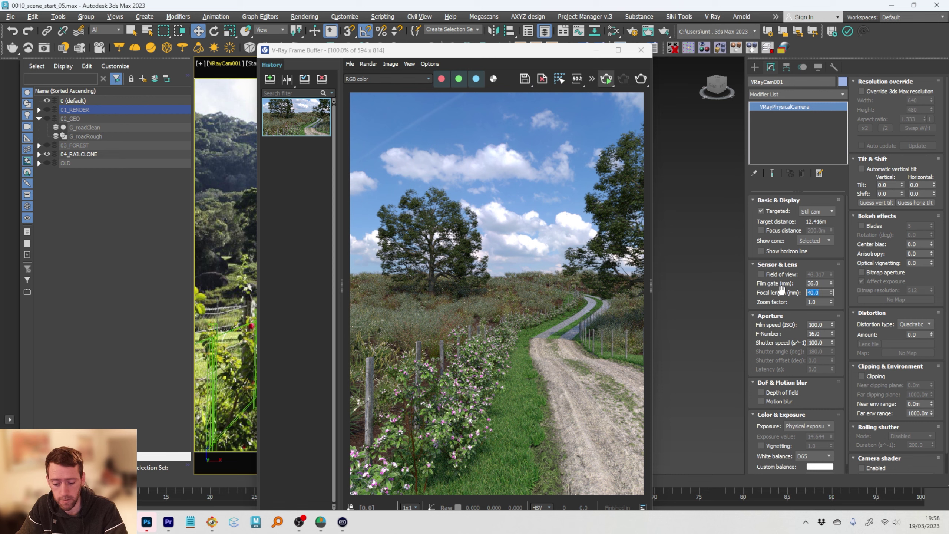
{"action": "key", "text": "Return"}
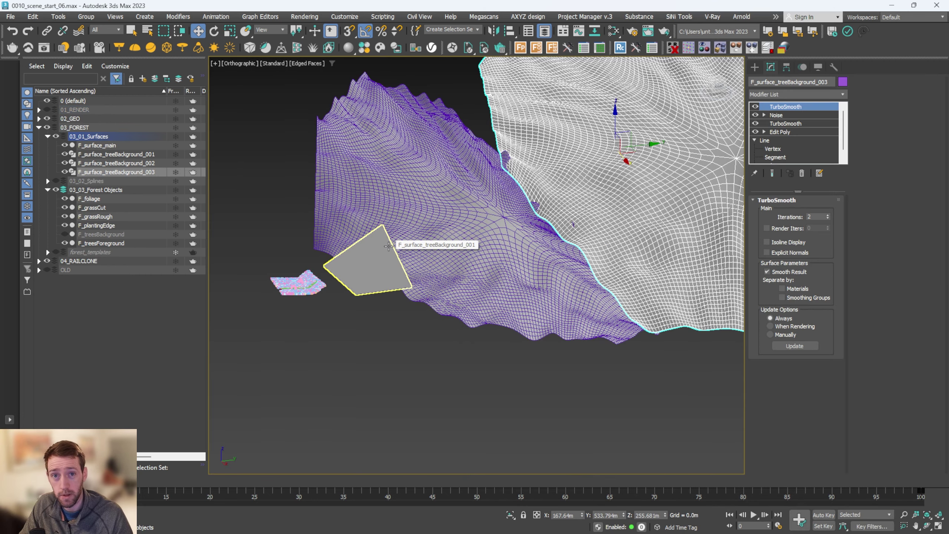
Examine the modifier stack of F_surface_treeBackground_003 level by level, from the base Line and Edit Poly up through Noise and both TurboSmooths
{"action": "middle_click_drag", "start_coordinate": [389, 246], "coordinate": [463, 263], "text": "alt"}
{"action": "scroll", "coordinate": [399, 255], "scroll_direction": "up", "scroll_amount": 5}
{"action": "scroll", "coordinate": [436, 261], "scroll_direction": "down", "scroll_amount": 10}
{"action": "middle_click_drag", "start_coordinate": [524, 224], "coordinate": [557, 226], "text": "alt"}
{"action": "left_click", "coordinate": [766, 141]}
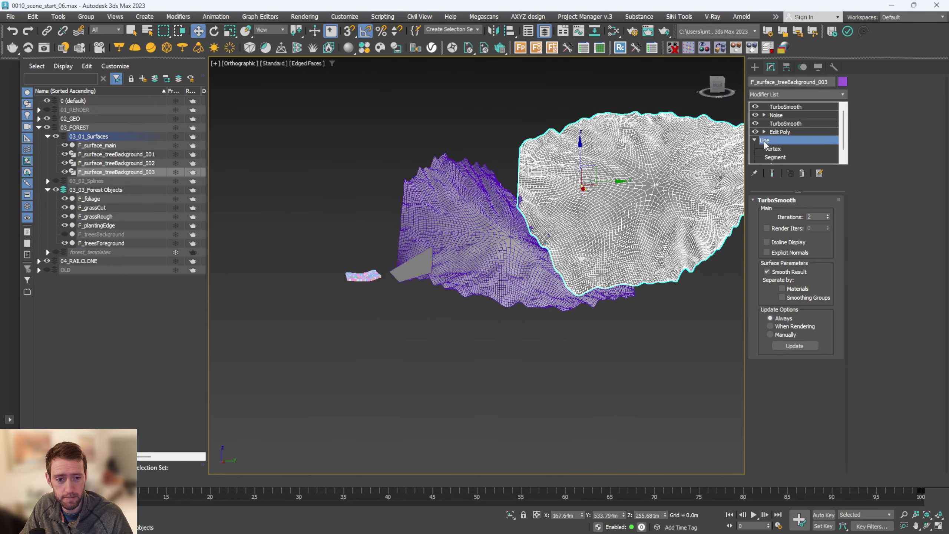
{"action": "left_click", "coordinate": [755, 141]}
{"action": "left_click", "coordinate": [781, 132]}
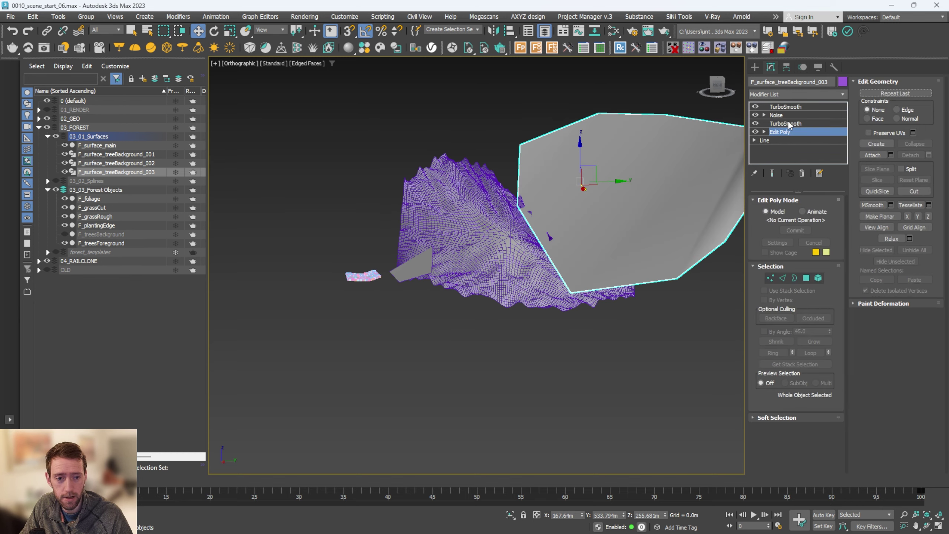
{"action": "left_click", "coordinate": [785, 123]}
{"action": "left_click", "coordinate": [778, 115]}
{"action": "left_click", "coordinate": [786, 107]}
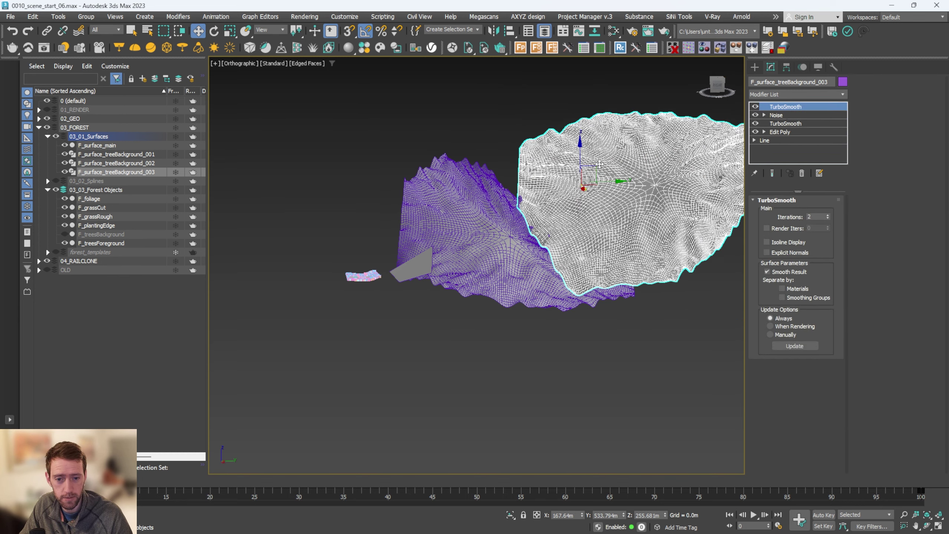
Deselect the surface and examine how the background surfaces sit behind the main terrain from several angles
{"action": "middle_click_drag", "start_coordinate": [630, 180], "coordinate": [482, 189], "text": "alt"}
{"action": "left_click", "coordinate": [477, 185]}
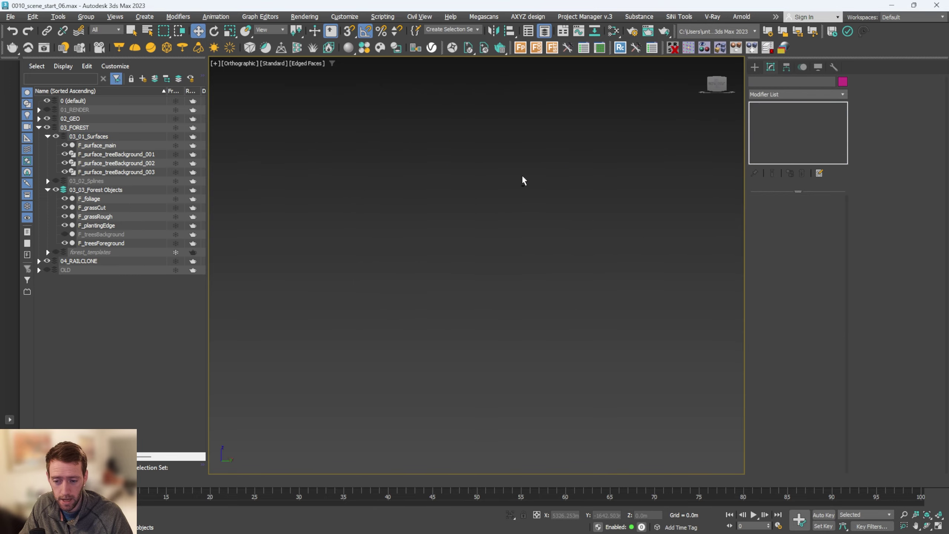
{"action": "scroll", "coordinate": [307, 321], "scroll_direction": "up", "scroll_amount": 5}
{"action": "scroll", "coordinate": [307, 317], "scroll_direction": "up", "scroll_amount": 3}
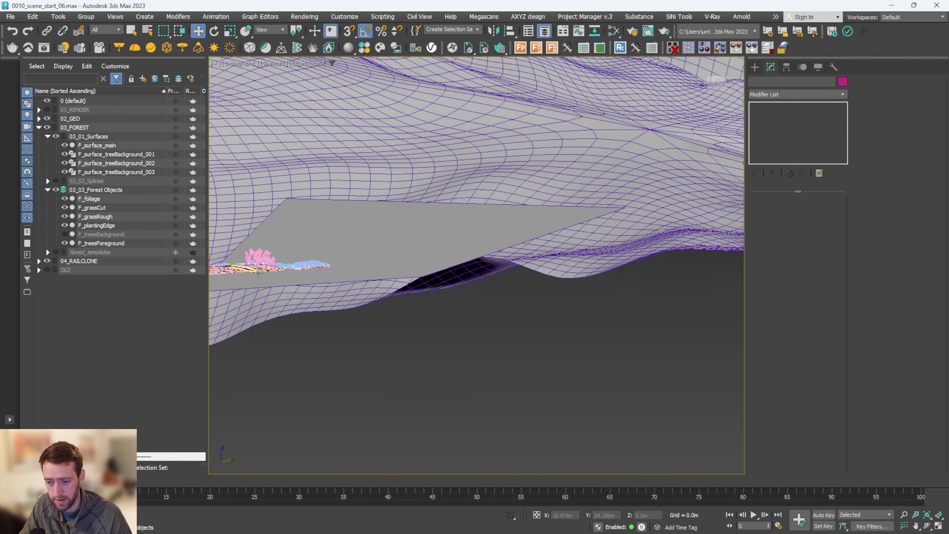
{"action": "middle_click_drag", "start_coordinate": [307, 296], "coordinate": [339, 307], "text": "alt"}
{"action": "scroll", "coordinate": [324, 294], "scroll_direction": "down", "scroll_amount": 6}
{"action": "middle_click_drag", "start_coordinate": [404, 231], "coordinate": [439, 251], "text": "alt"}
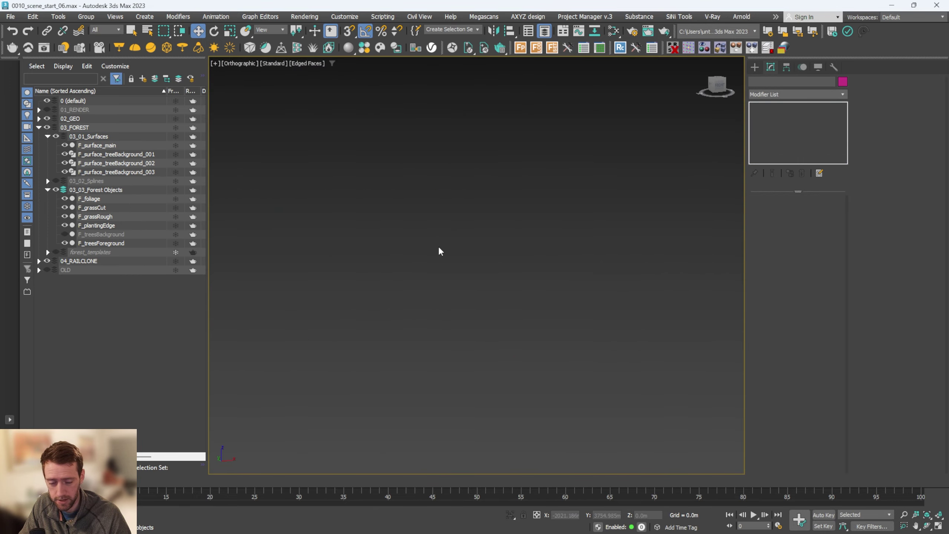
{"action": "scroll", "coordinate": [445, 270], "scroll_direction": "up", "scroll_amount": 4}
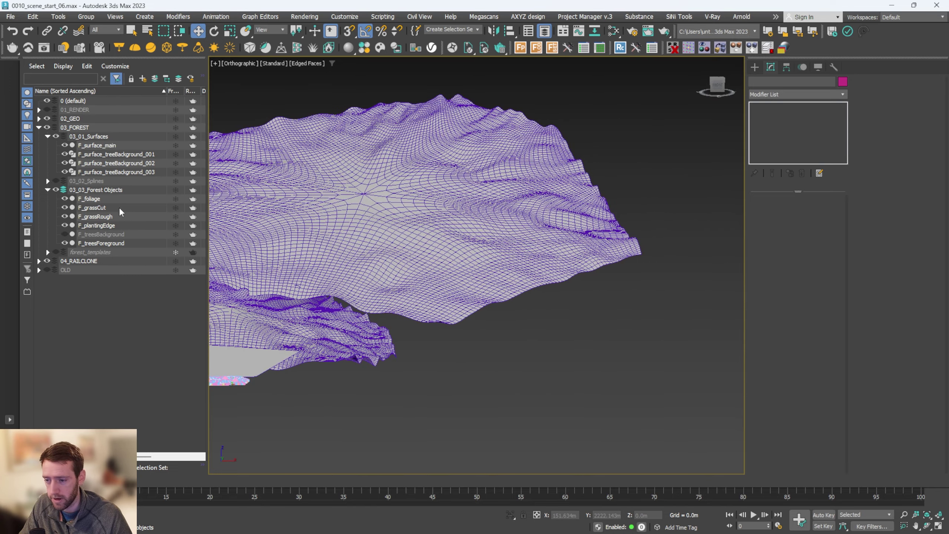
Unhide the F_treesBackground forest object and check its tree coverage over the background surfaces
{"action": "left_click", "coordinate": [64, 234]}
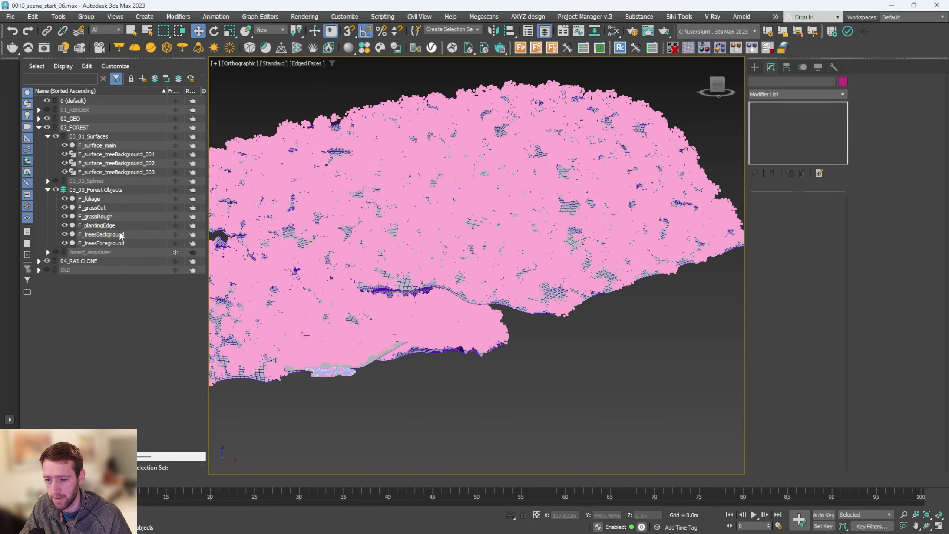
{"action": "scroll", "coordinate": [436, 228], "scroll_direction": "up", "scroll_amount": 3}
{"action": "scroll", "coordinate": [456, 243], "scroll_direction": "down", "scroll_amount": 5}
{"action": "middle_click_drag", "start_coordinate": [455, 243], "coordinate": [471, 269], "text": "alt"}
{"action": "middle_click_drag", "start_coordinate": [509, 224], "coordinate": [551, 221]}
{"action": "scroll", "coordinate": [464, 269], "scroll_direction": "up", "scroll_amount": 6}
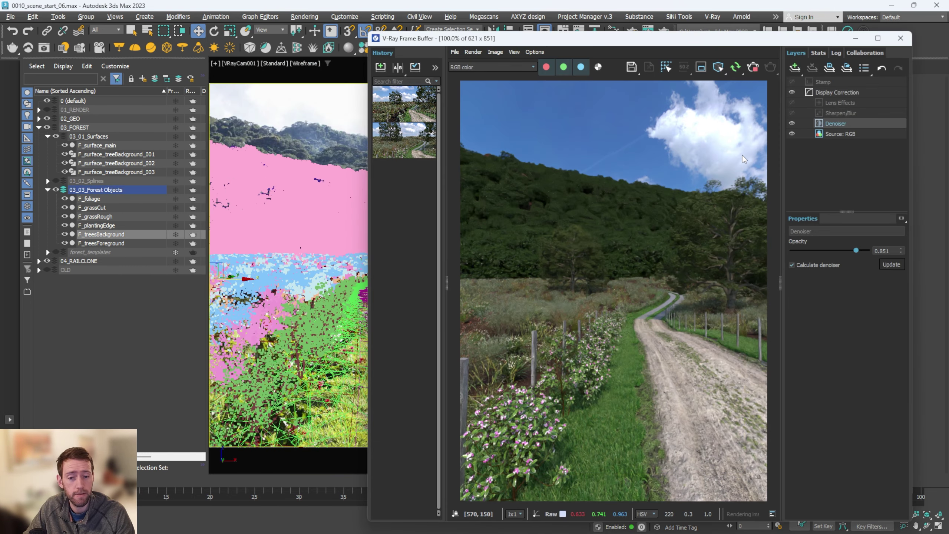
Turn off the Denoiser layer in the V-Ray frame buffer and switch to the layered render composite in Photoshop
{"action": "left_click", "coordinate": [792, 123]}
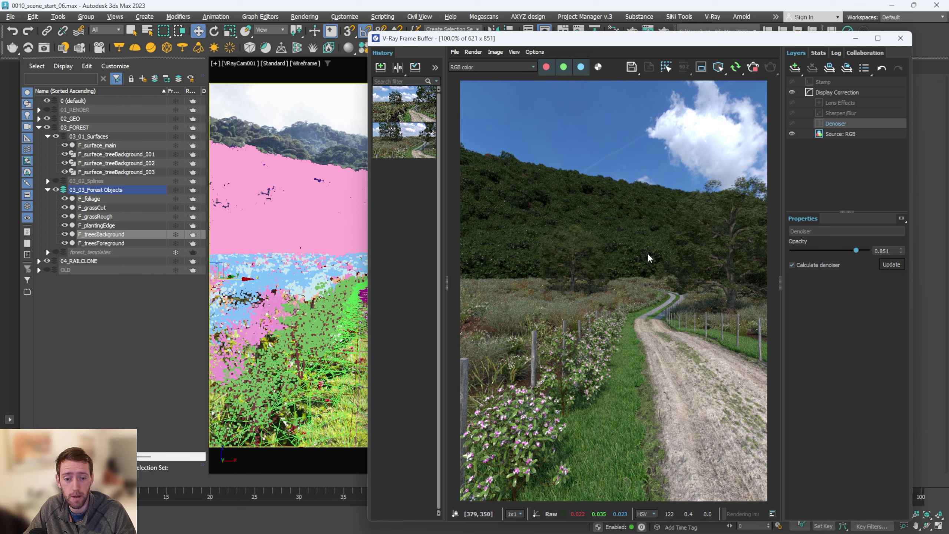
{"action": "key", "text": "alt+Tab"}
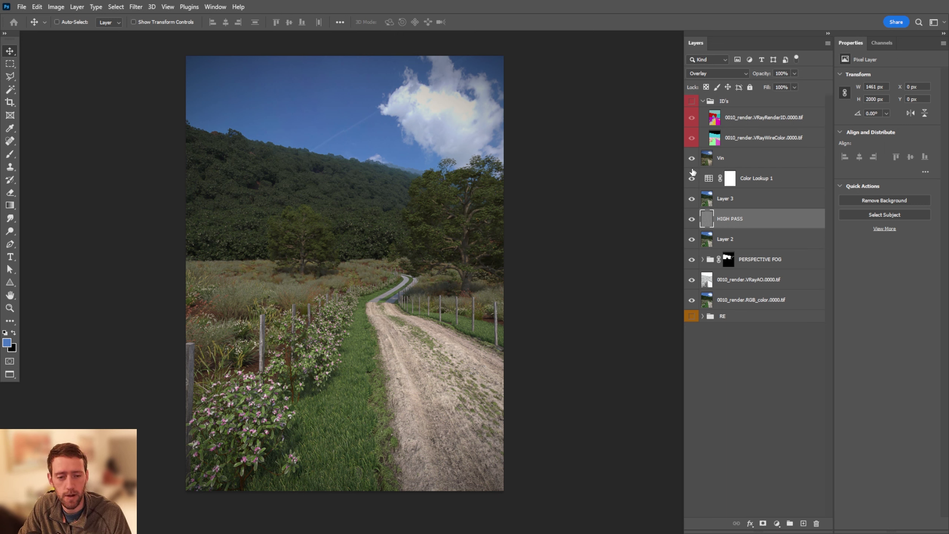
Locate the Load Files into Stack script used to bring the render passes in as layers
{"action": "left_click", "coordinate": [21, 7]}
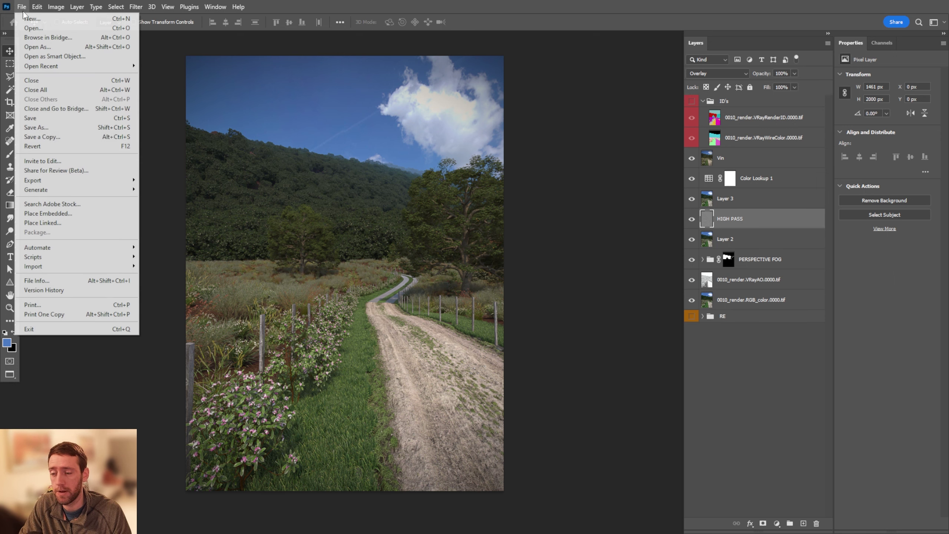
{"action": "mouse_move", "coordinate": [94, 258]}
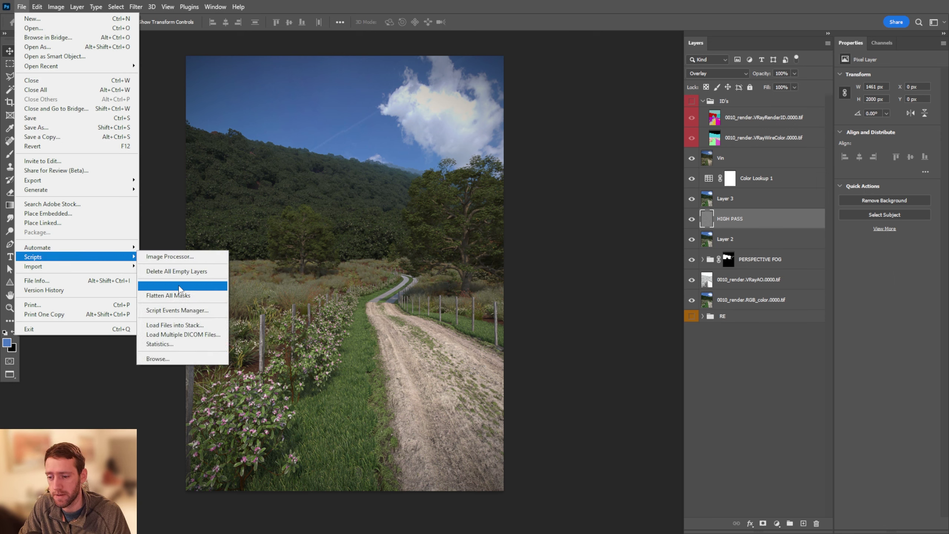
{"action": "left_click", "coordinate": [185, 325]}
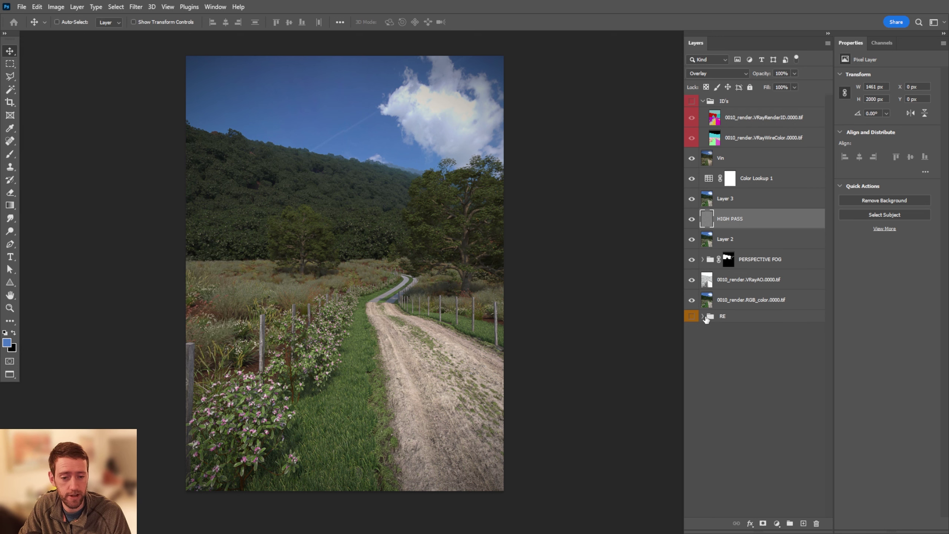
Check the render passes inside the RE group, collapse it, and show only the 0010_render.RGB_color.0000.tif layer
{"action": "left_click", "coordinate": [705, 319]}
{"action": "left_click", "coordinate": [703, 316]}
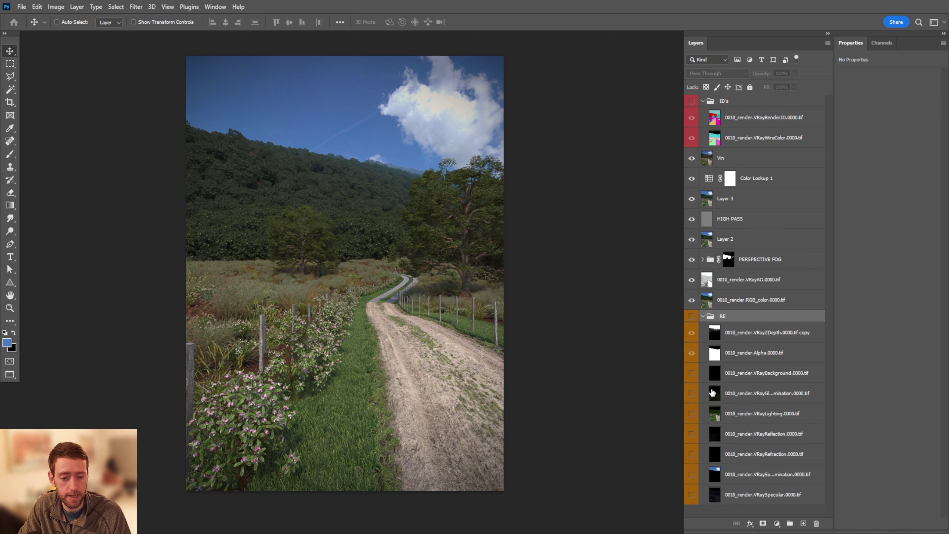
{"action": "left_click", "coordinate": [702, 317]}
{"action": "left_click", "coordinate": [713, 303]}
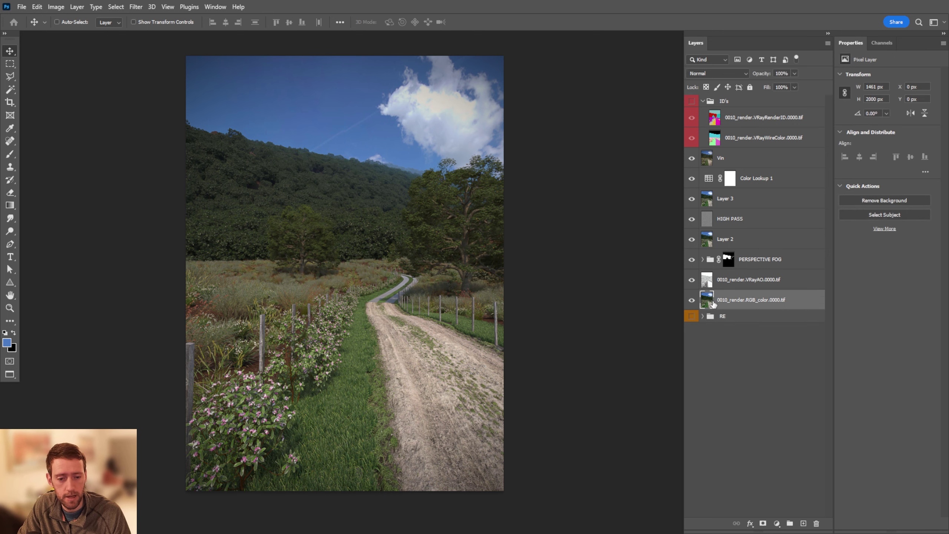
{"action": "left_click", "coordinate": [692, 301], "text": "alt"}
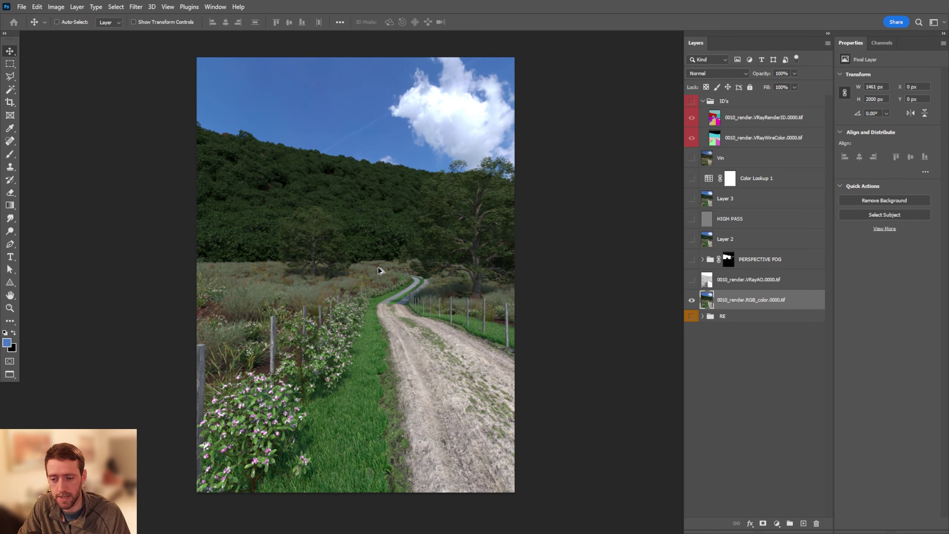
{"action": "left_click_drag", "start_coordinate": [423, 230], "coordinate": [441, 239]}
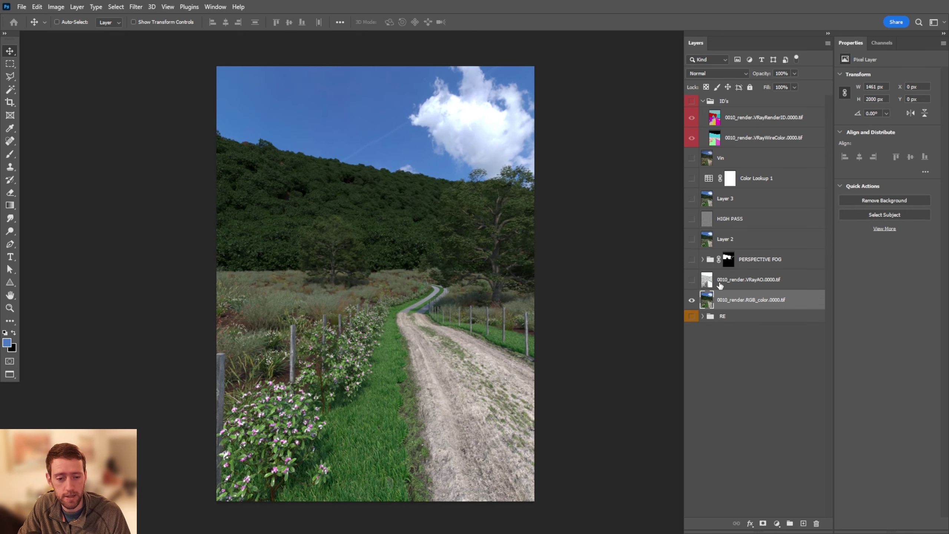
Show the 0010_render.VRayAO.0000.tif layer over the base render and check its blend mode and opacity
{"action": "left_click", "coordinate": [692, 280]}
{"action": "left_click", "coordinate": [748, 280]}
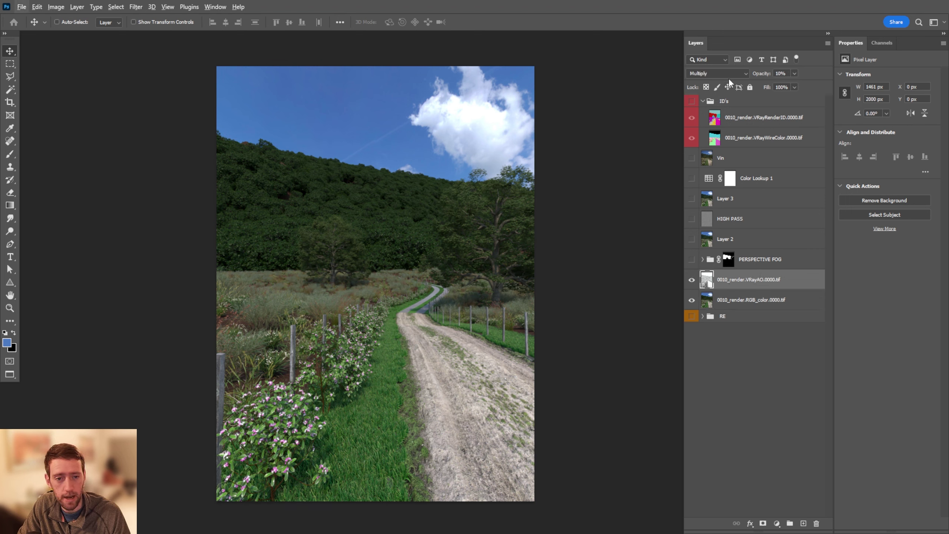
{"action": "left_click", "coordinate": [718, 73]}
{"action": "left_click", "coordinate": [771, 75]}
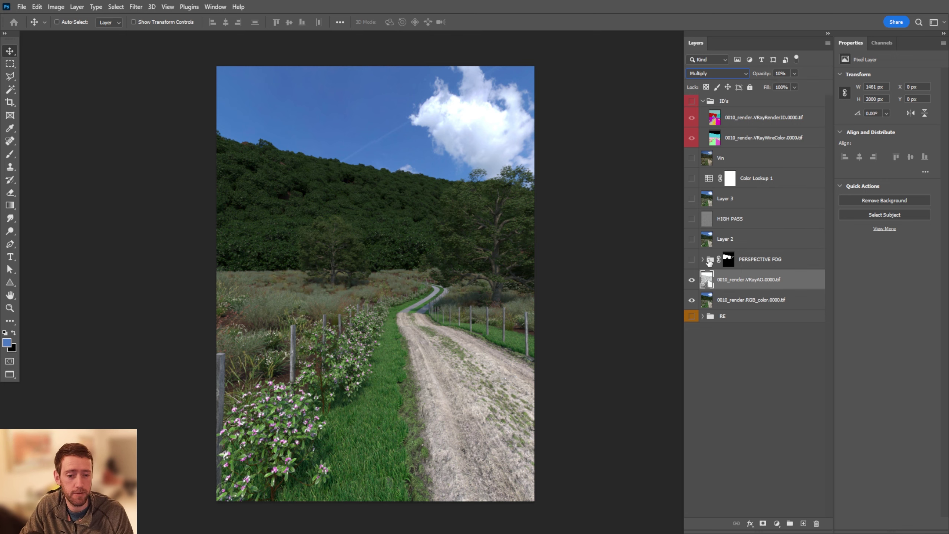
Show the PERSPECTIVE FOG group, inspect the haze on the distant hill, and expand the group
{"action": "left_click", "coordinate": [692, 260]}
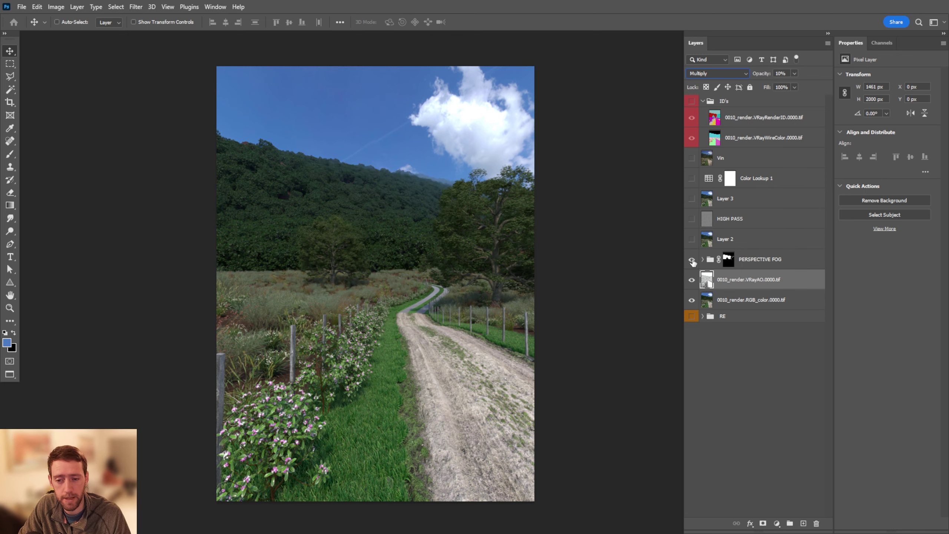
{"action": "scroll", "coordinate": [431, 189], "scroll_direction": "up", "scroll_amount": 5, "text": "alt"}
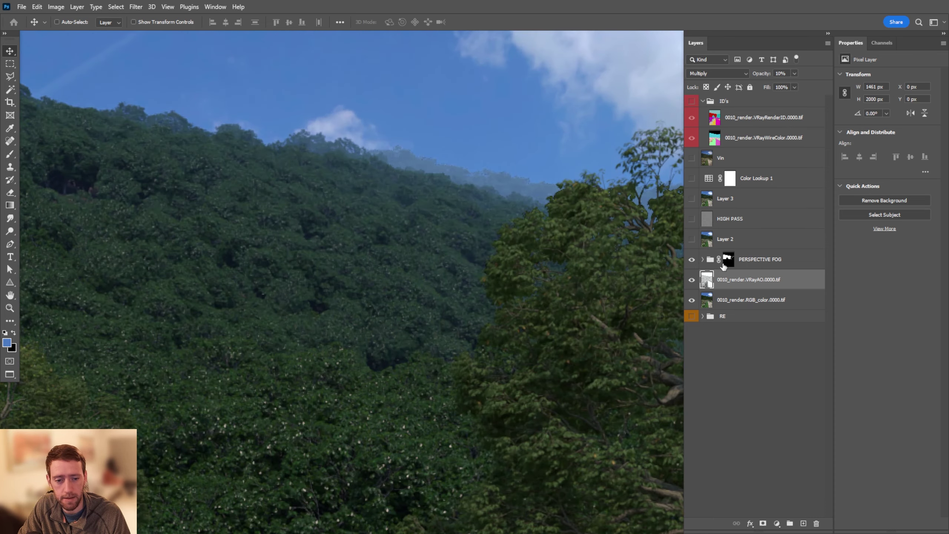
{"action": "left_click", "coordinate": [703, 259]}
{"action": "key", "text": "ctrl+0"}
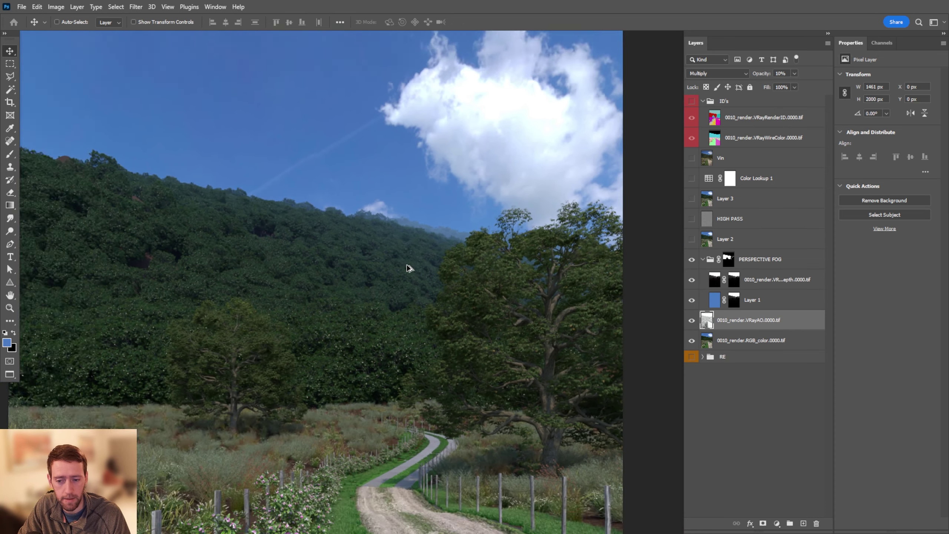
View the PERSPECTIVE FOG group's mask on its own, then return to the normal image
{"action": "left_click", "coordinate": [728, 260], "text": "alt"}
{"action": "scroll", "coordinate": [358, 283], "scroll_direction": "up", "scroll_amount": 1, "text": "alt"}
{"action": "scroll", "coordinate": [359, 283], "scroll_direction": "down", "scroll_amount": 1, "text": "alt"}
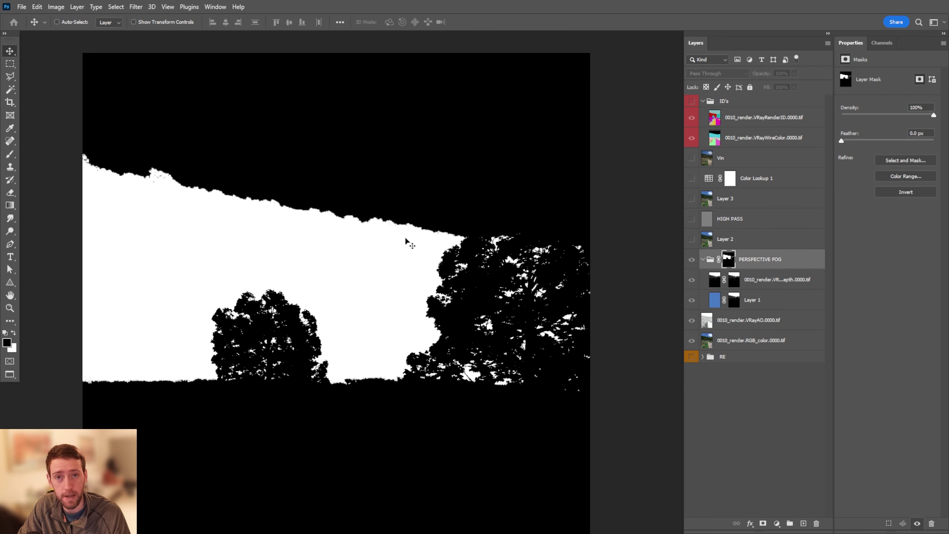
{"action": "left_click", "coordinate": [728, 262], "text": "alt"}
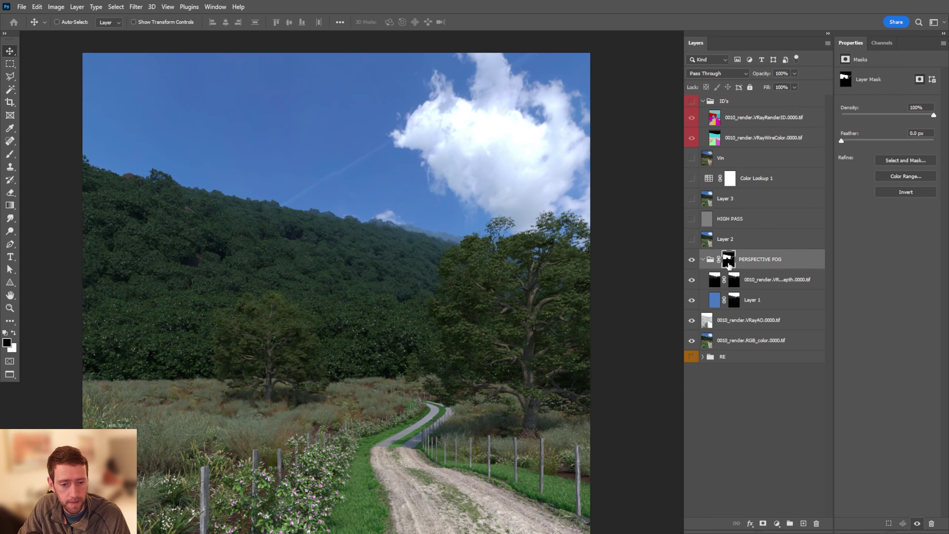
Isolate the depth pass layer in the PERSPECTIVE FOG group, check its blend mode and opacity, and restore the other layers
{"action": "left_click", "coordinate": [692, 283], "text": "alt"}
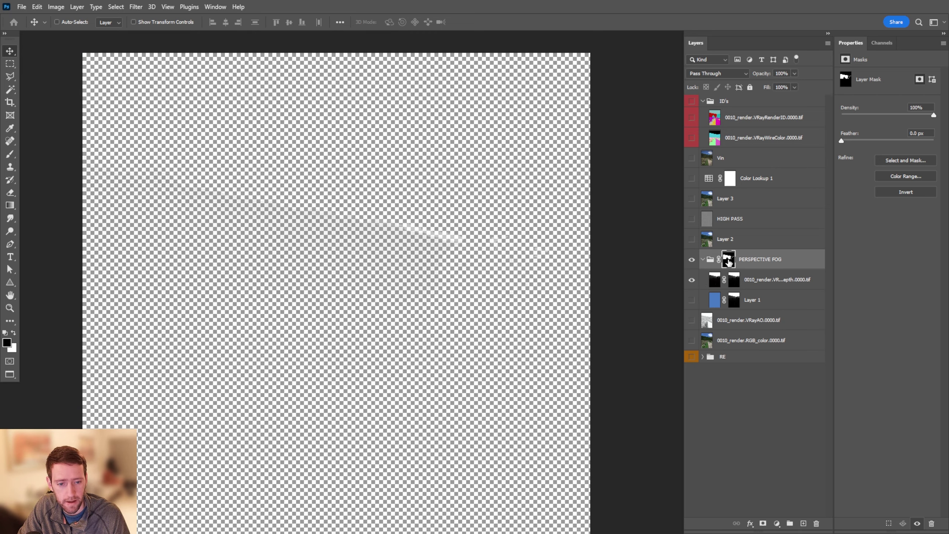
{"action": "left_click", "coordinate": [728, 261], "text": "alt"}
{"action": "scroll", "coordinate": [447, 278], "scroll_direction": "up", "scroll_amount": 1, "text": "alt"}
{"action": "left_click", "coordinate": [692, 282]}
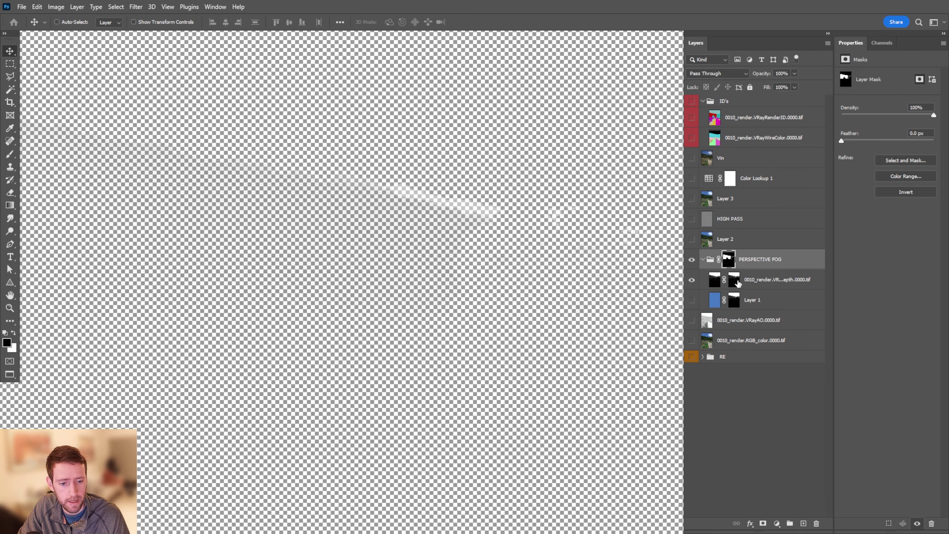
{"action": "left_click", "coordinate": [776, 280]}
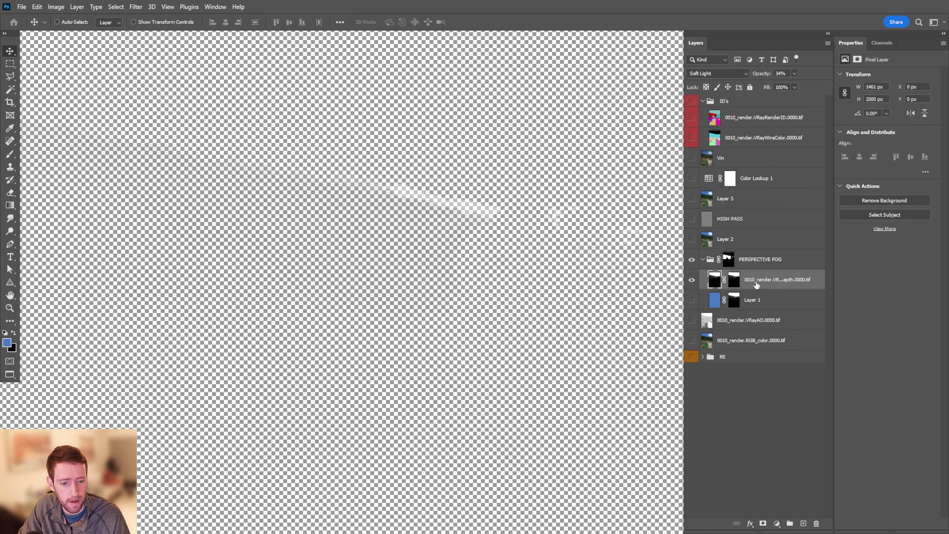
{"action": "left_click", "coordinate": [728, 75]}
{"action": "left_click", "coordinate": [738, 75]}
{"action": "left_click", "coordinate": [692, 280], "text": "alt"}
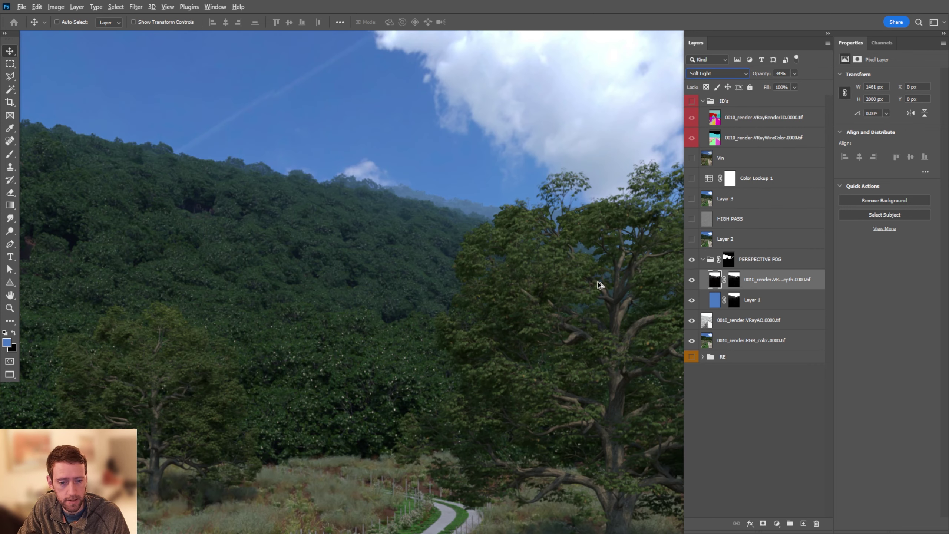
Compare the hillside with the fog group's depth pass layer hidden and shown
{"action": "left_click", "coordinate": [691, 280]}
{"action": "left_click", "coordinate": [692, 280]}
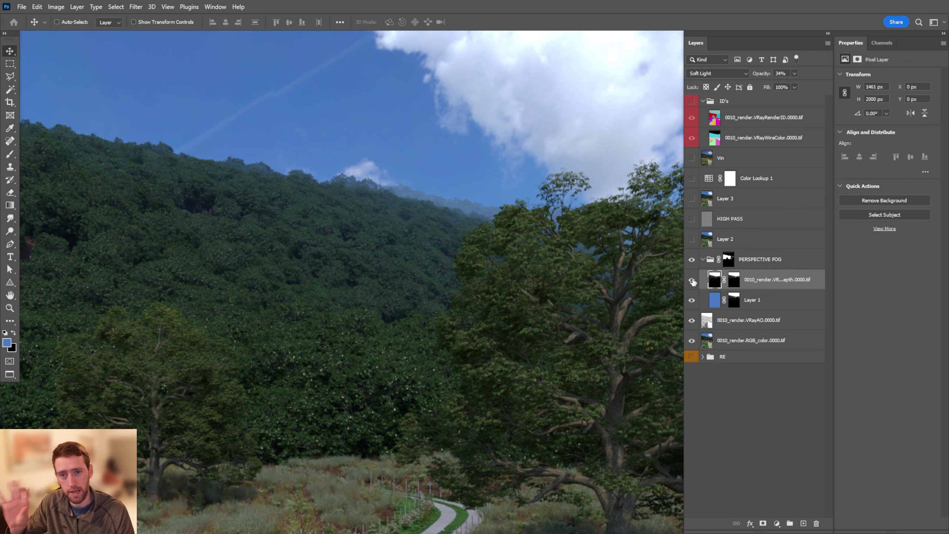
{"action": "left_click", "coordinate": [692, 280]}
{"action": "left_click", "coordinate": [692, 280]}
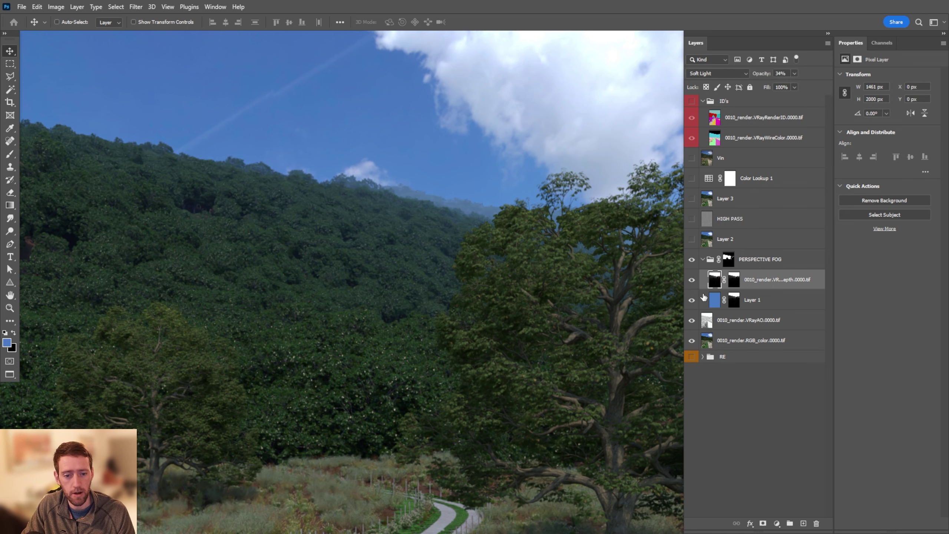
Select the blue Layer 1 in the fog group and view its depth-based mask on its own
{"action": "left_click", "coordinate": [769, 302]}
{"action": "key", "text": "ctrl+0"}
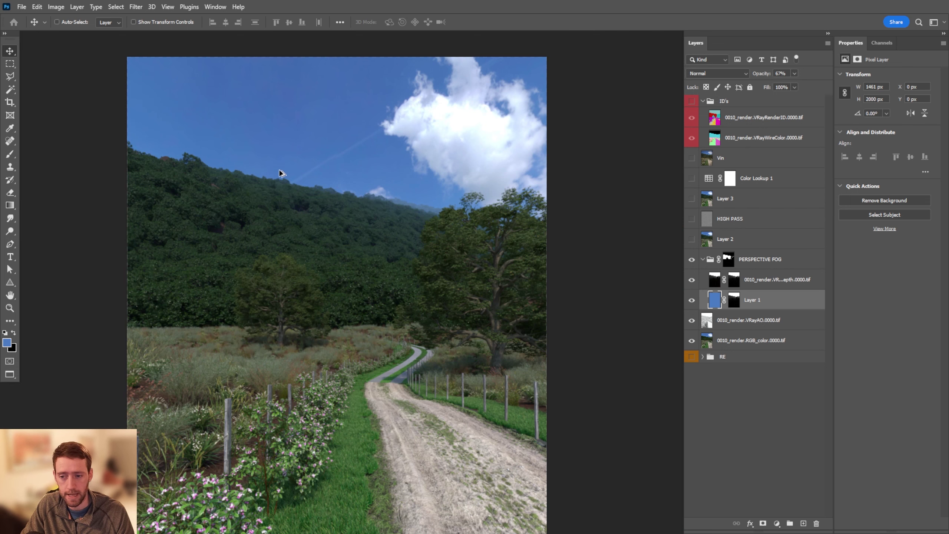
{"action": "left_click", "coordinate": [734, 300], "text": "alt"}
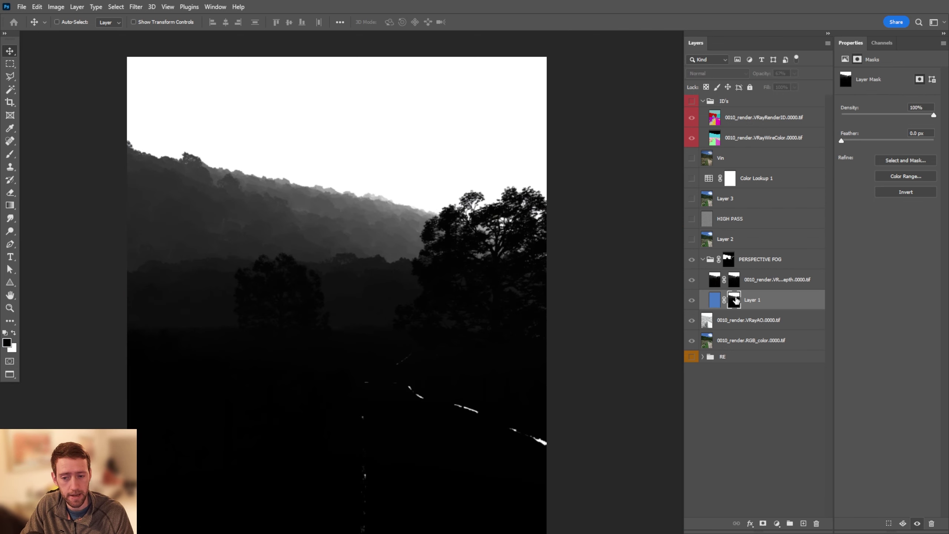
{"action": "key", "text": "ctrl+minus"}
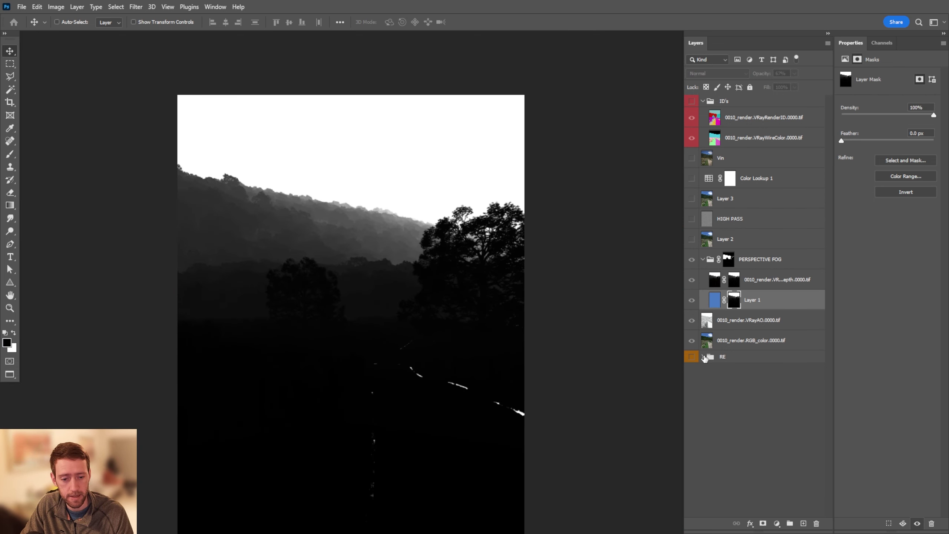
Expand the RE group, isolate its 0010_render.VRayZDepth.0000.tif copy layer, and examine the hillside depth gradient up close
{"action": "left_click", "coordinate": [703, 357]}
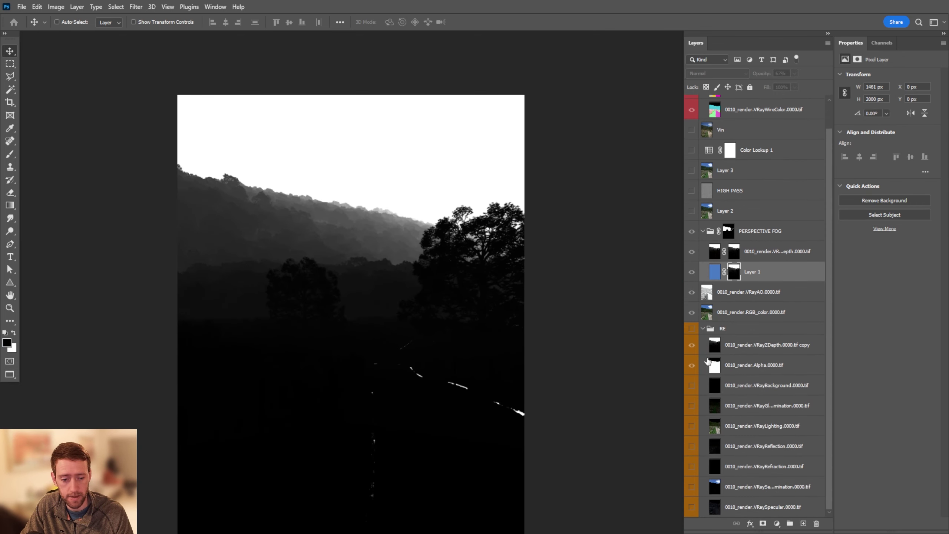
{"action": "left_click", "coordinate": [749, 350]}
{"action": "left_click", "coordinate": [694, 346], "text": "alt"}
{"action": "left_click", "coordinate": [692, 328]}
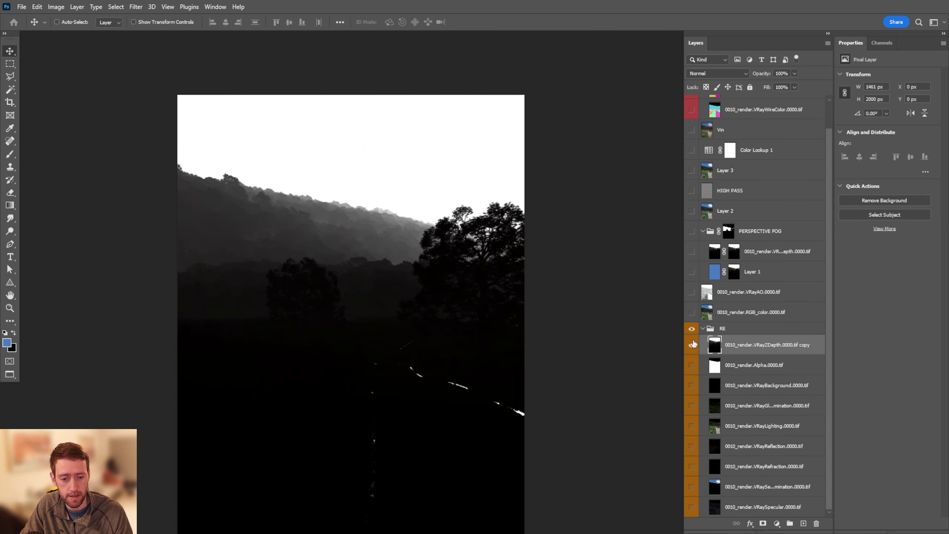
{"action": "scroll", "coordinate": [311, 235], "scroll_direction": "up", "scroll_amount": 5, "text": "alt"}
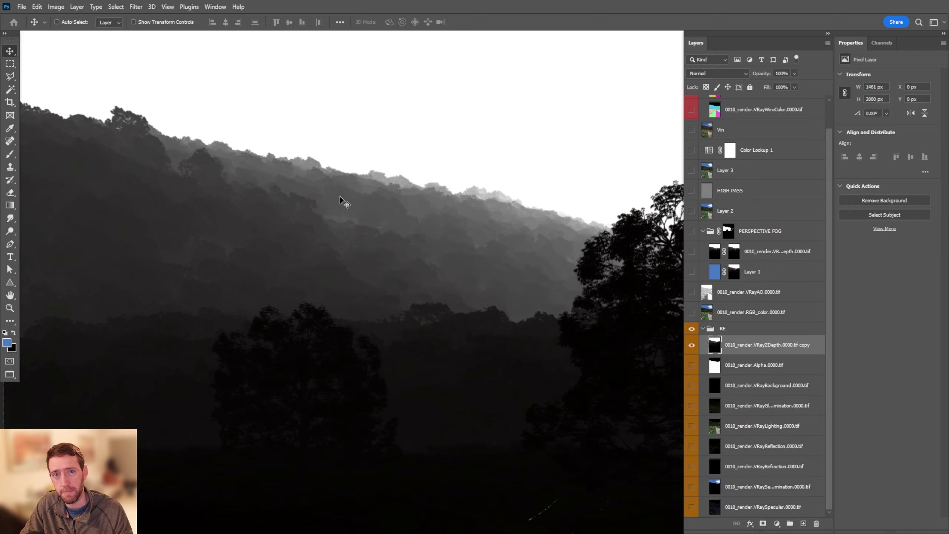
Hide and collapse the RE group, and show the RGB color, VRayAO and PERSPECTIVE FOG layers again
{"action": "left_click", "coordinate": [692, 329]}
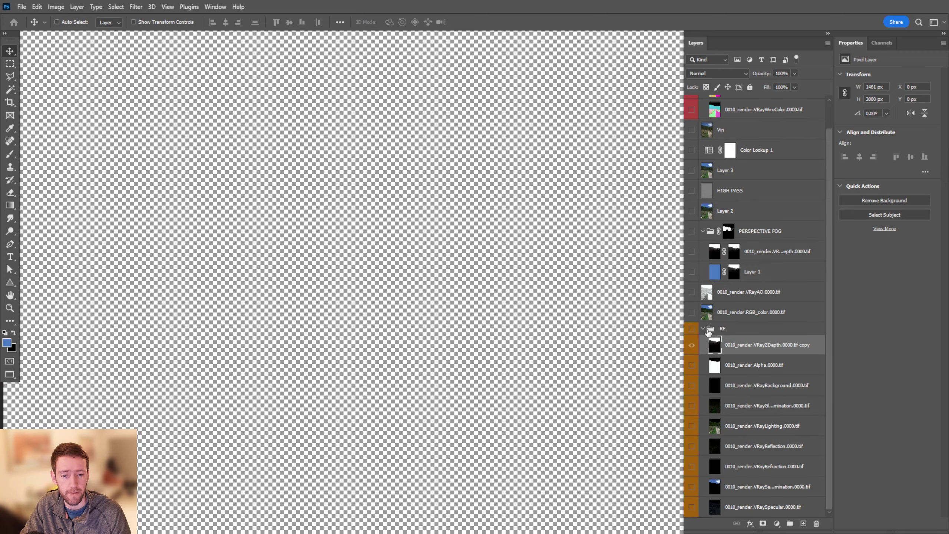
{"action": "left_click", "coordinate": [703, 329]}
{"action": "left_click_drag", "start_coordinate": [692, 341], "coordinate": [692, 260]}
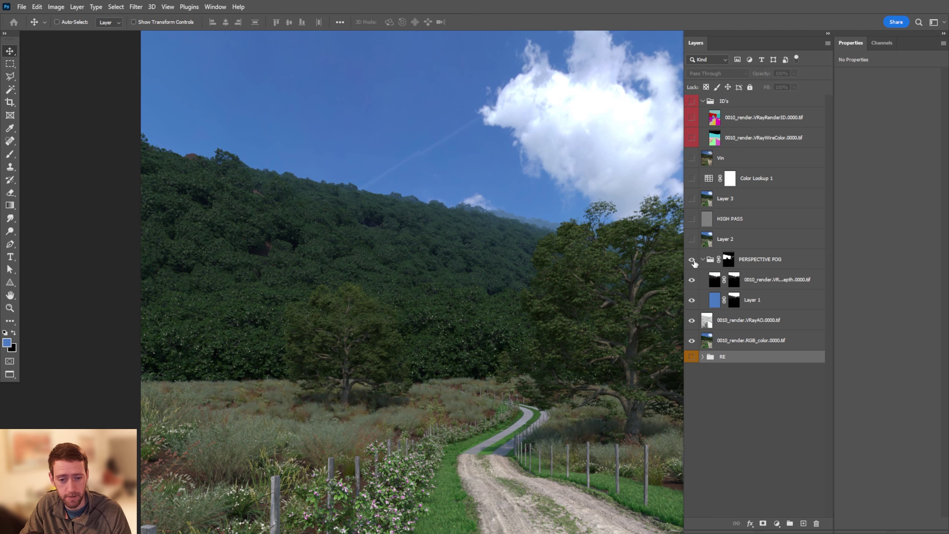
Compare the whole image with the PERSPECTIVE FOG group hidden and shown
{"action": "left_click", "coordinate": [692, 260]}
{"action": "left_click", "coordinate": [692, 260]}
{"action": "scroll", "coordinate": [469, 273], "scroll_direction": "down", "scroll_amount": 1, "text": "alt"}
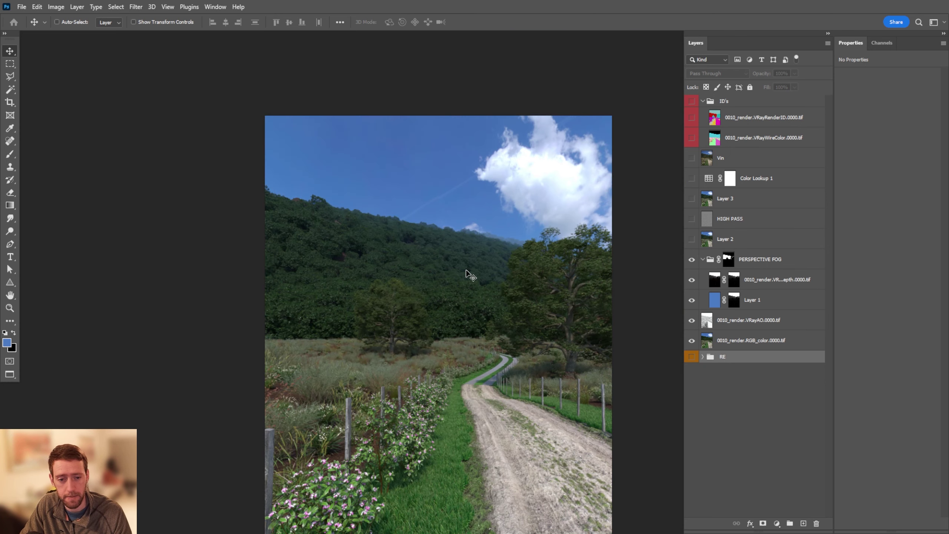
{"action": "left_click_drag", "start_coordinate": [469, 273], "coordinate": [407, 249]}
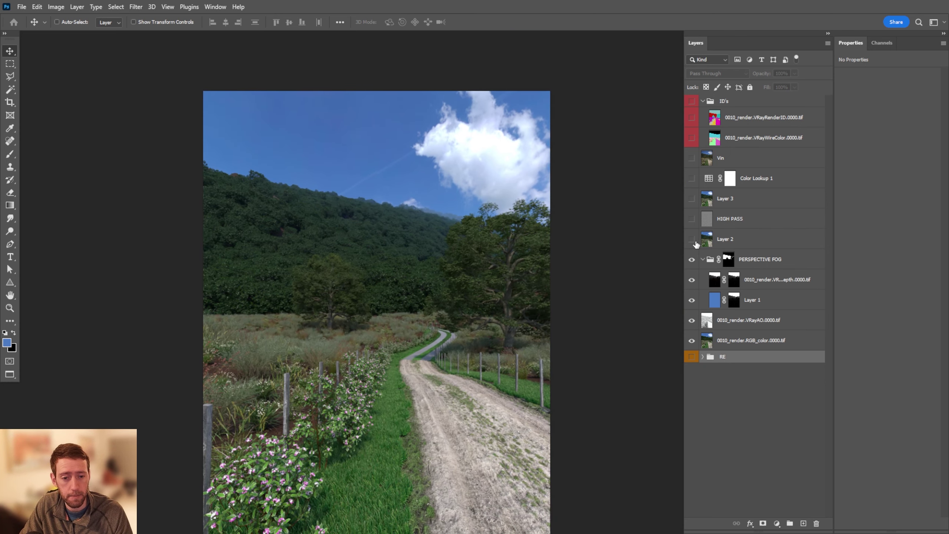
Show Layer 2 and the HIGH PASS layer, and compare the sharpening on the flowering bushes and grass up close
{"action": "left_click", "coordinate": [730, 221]}
{"action": "left_click", "coordinate": [692, 219]}
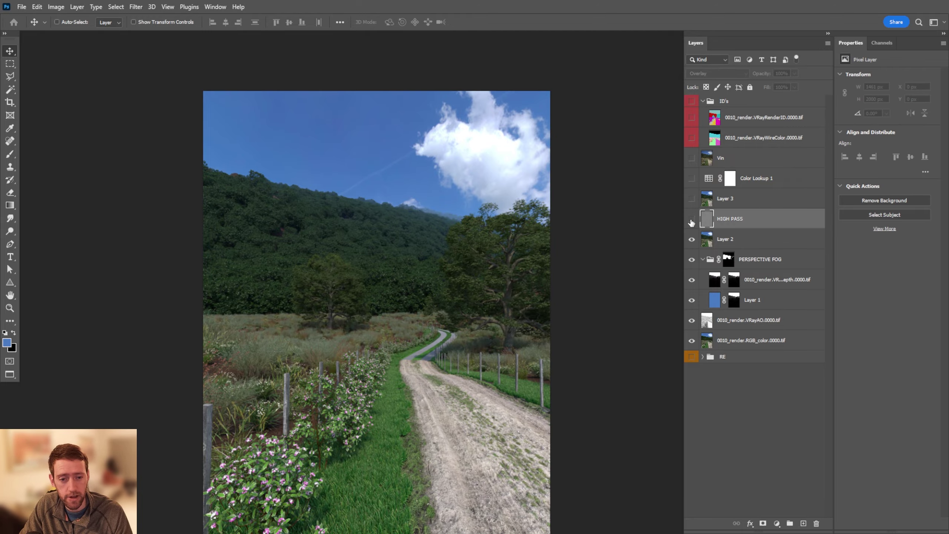
{"action": "scroll", "coordinate": [387, 422], "scroll_direction": "up", "scroll_amount": 3, "text": "alt"}
{"action": "scroll", "coordinate": [387, 421], "scroll_direction": "up", "scroll_amount": 5, "text": "alt"}
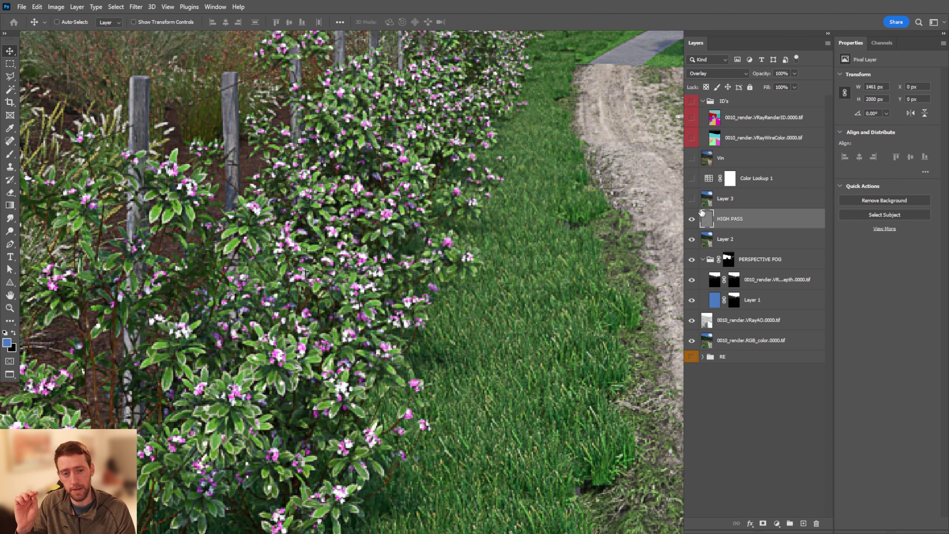
{"action": "left_click", "coordinate": [692, 219]}
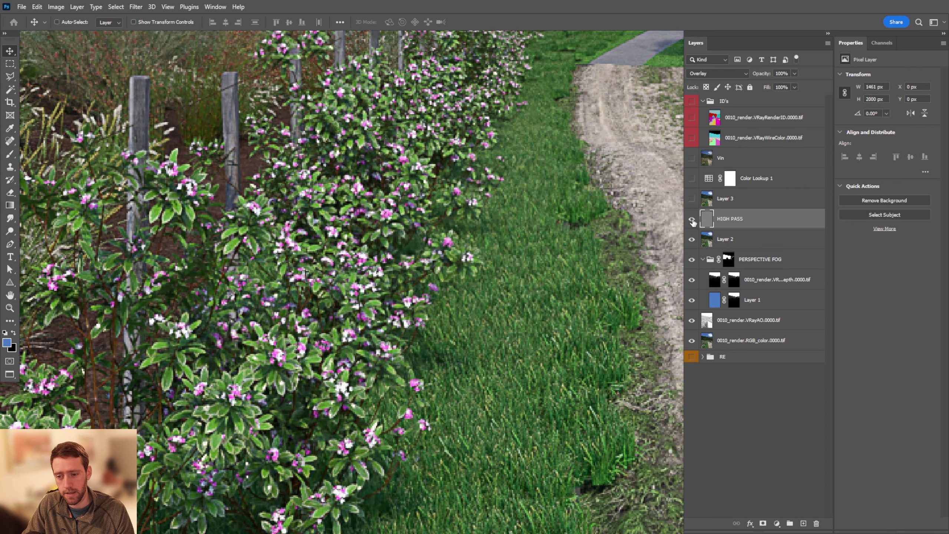
Examine the sharpened flowering bushes, grass verge and dirt road both up close and from further out
{"action": "scroll", "coordinate": [388, 249], "scroll_direction": "down", "scroll_amount": 5, "text": "alt"}
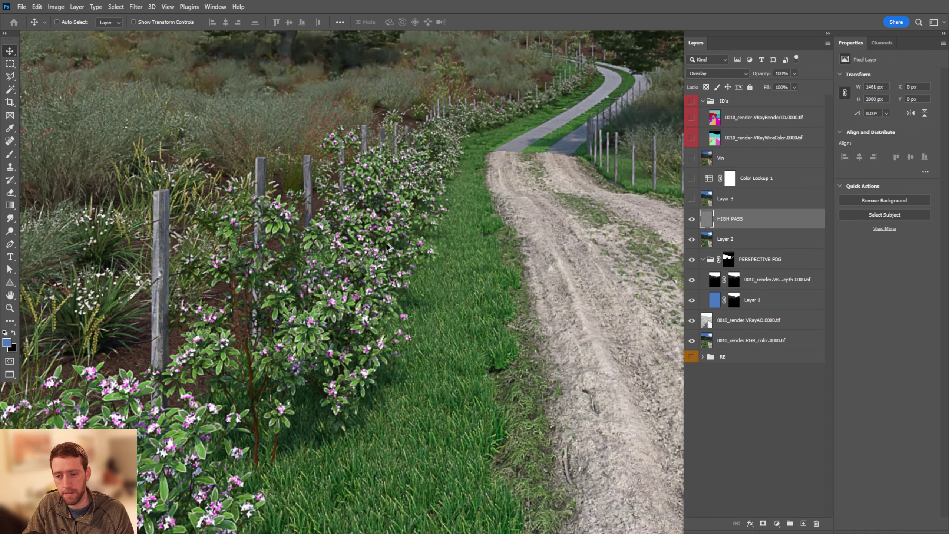
{"action": "scroll", "coordinate": [580, 271], "scroll_direction": "up", "scroll_amount": 1, "text": "alt"}
{"action": "key", "text": "ctrl+plus"}
{"action": "key", "text": "ctrl+plus"}
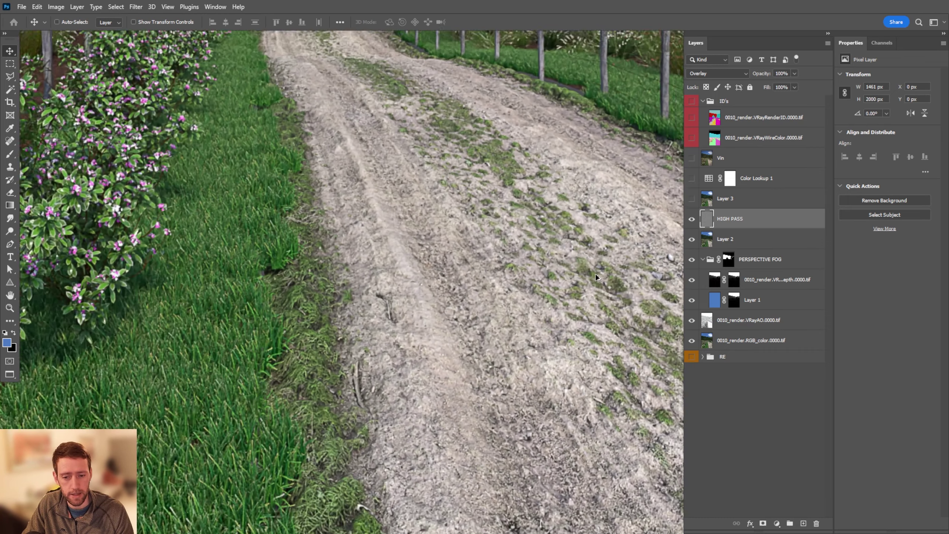
{"action": "scroll", "coordinate": [473, 266], "scroll_direction": "down", "scroll_amount": 3, "text": "alt"}
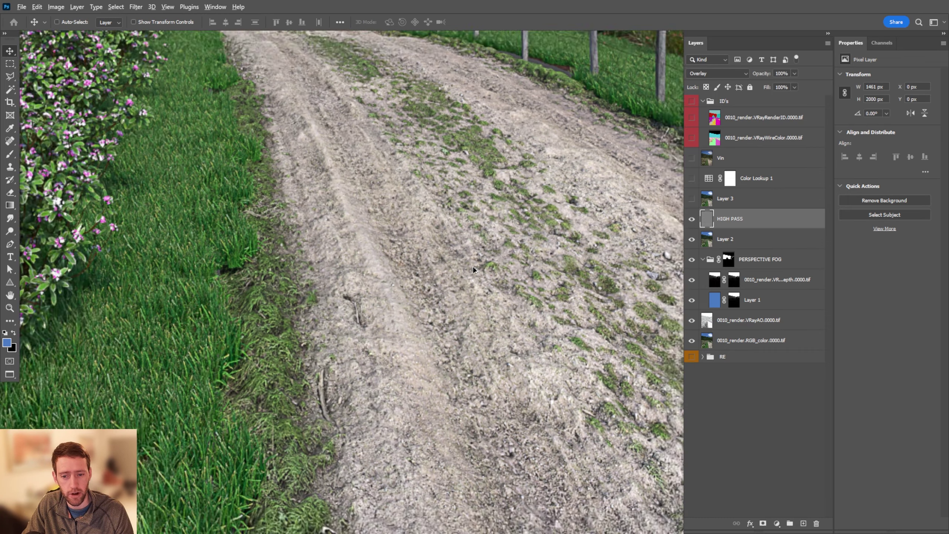
{"action": "scroll", "coordinate": [473, 266], "scroll_direction": "down", "scroll_amount": 4, "text": "alt"}
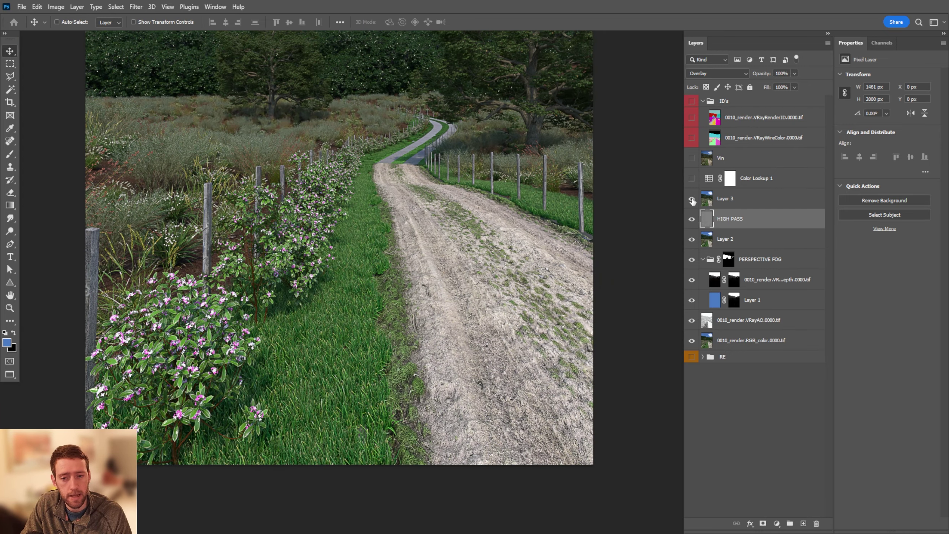
Show Layer 3 above the HIGH PASS layer, select it, and view the whole image
{"action": "left_click", "coordinate": [741, 201]}
{"action": "scroll", "coordinate": [503, 178], "scroll_direction": "down", "scroll_amount": 3, "text": "alt"}
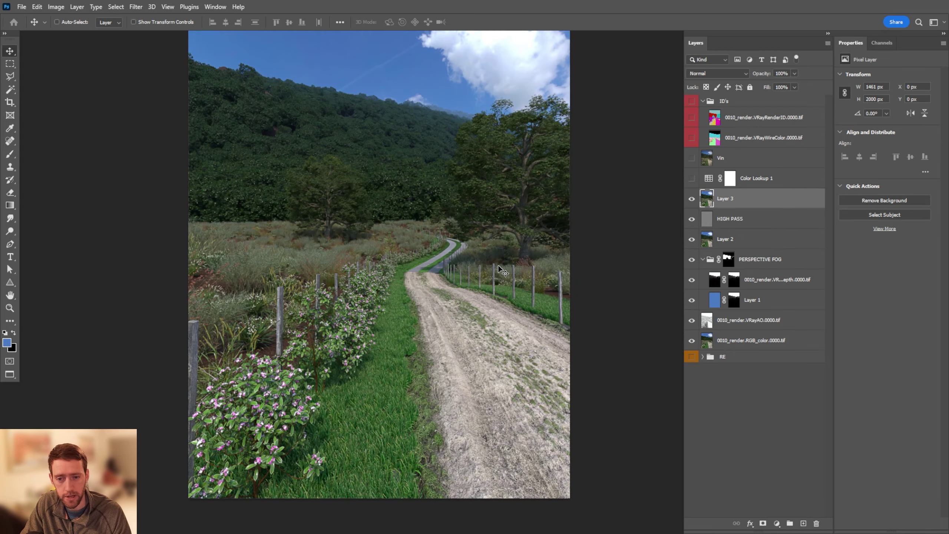
{"action": "scroll", "coordinate": [490, 254], "scroll_direction": "down", "scroll_amount": 1, "text": "alt"}
Select the Color Lookup 1 adjustment layer, check its FallColors.look 3DLUT file, and show the layer
{"action": "left_click", "coordinate": [781, 180]}
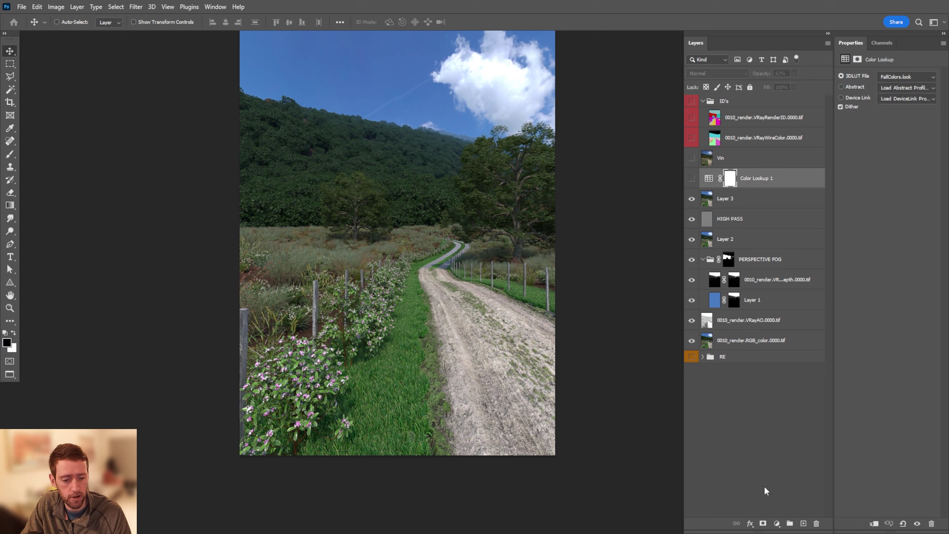
{"action": "left_click", "coordinate": [777, 523]}
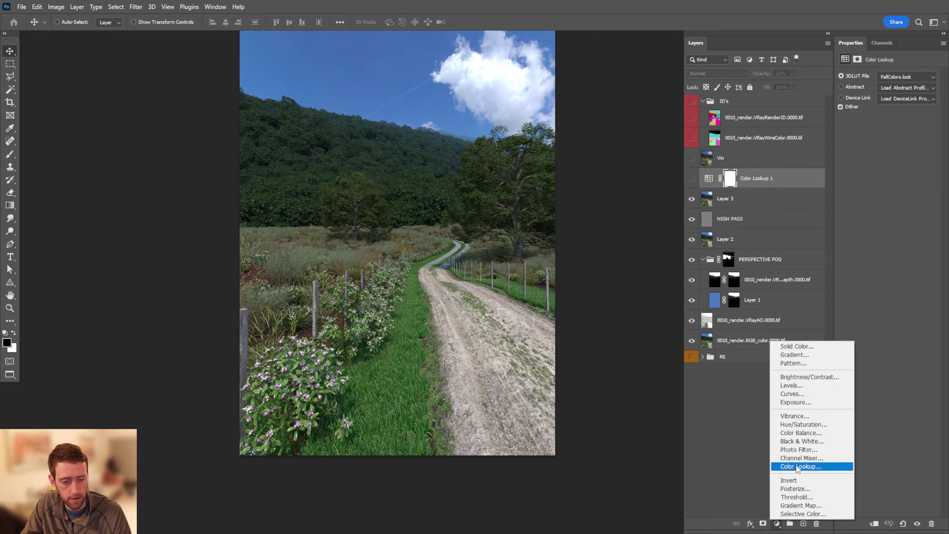
{"action": "key", "text": "Escape"}
{"action": "left_click", "coordinate": [909, 77]}
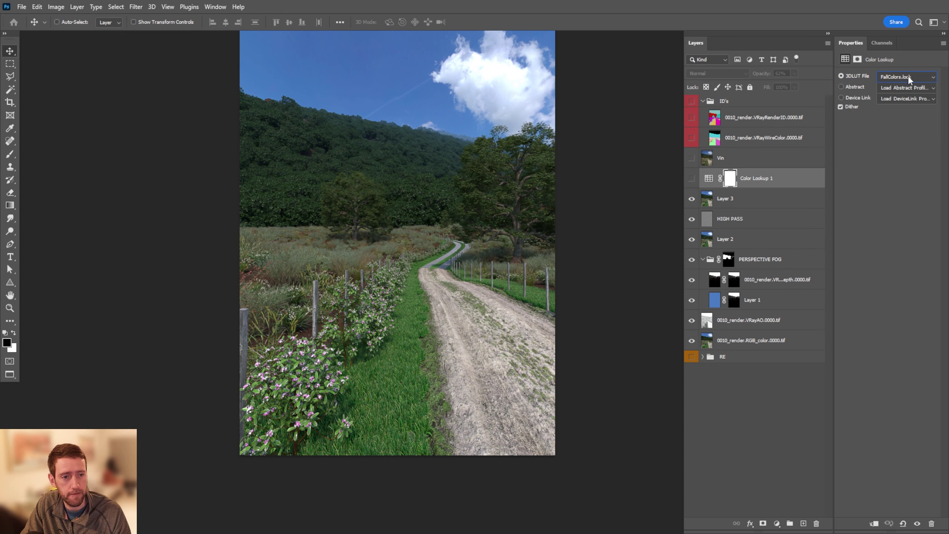
{"action": "left_click", "coordinate": [706, 180]}
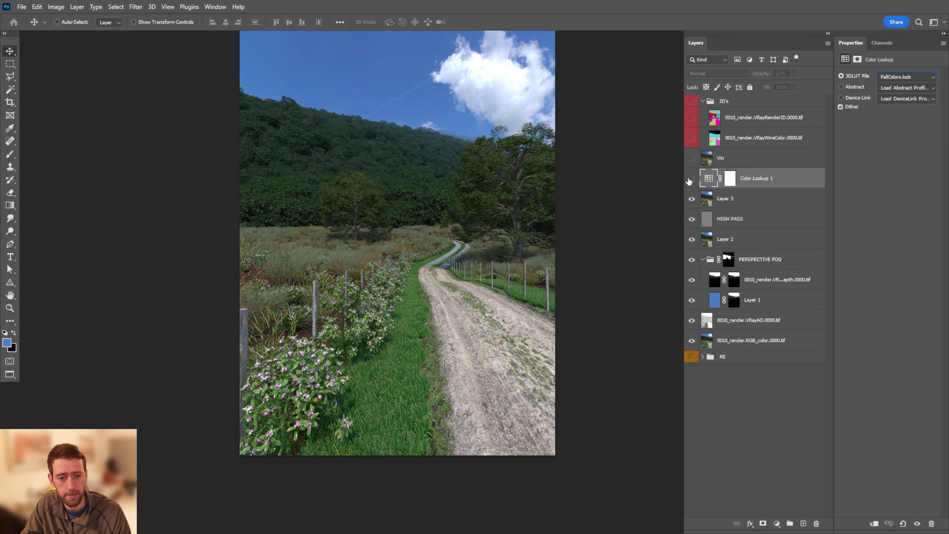
{"action": "left_click", "coordinate": [692, 178]}
Examine the color-graded hillside, trees and road at several magnifications with Color Lookup 1 shown
{"action": "left_click_drag", "start_coordinate": [432, 149], "coordinate": [432, 181]}
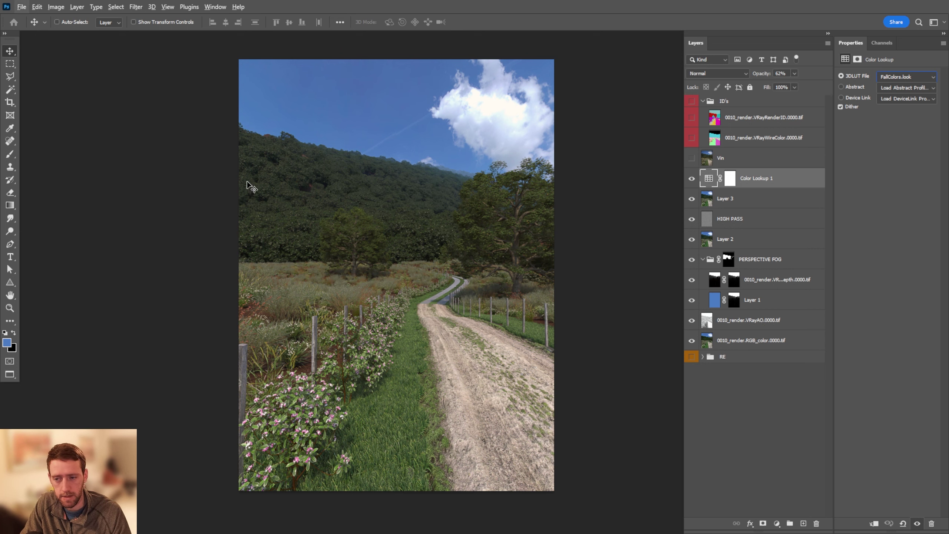
{"action": "mouse_move", "coordinate": [388, 210]}
{"action": "left_mouse_down"}
{"action": "mouse_move", "coordinate": [341, 213]}
{"action": "mouse_move", "coordinate": [378, 209]}
{"action": "left_mouse_up"}
{"action": "key", "text": "d"}
{"action": "scroll", "coordinate": [405, 256], "scroll_direction": "up", "scroll_amount": 3, "text": "alt"}
{"action": "scroll", "coordinate": [404, 255], "scroll_direction": "down", "scroll_amount": 2, "text": "alt"}
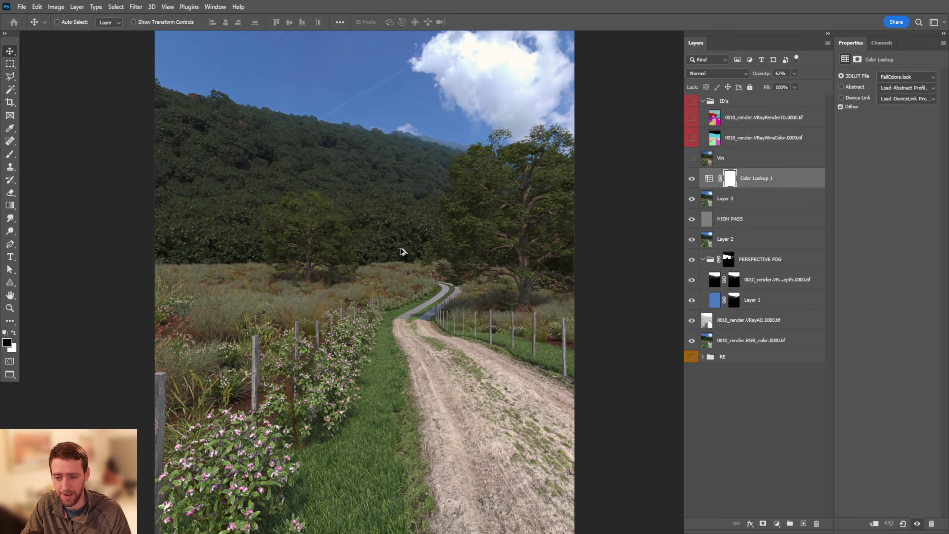
{"action": "scroll", "coordinate": [409, 275], "scroll_direction": "up", "scroll_amount": 4, "text": "alt"}
{"action": "scroll", "coordinate": [410, 276], "scroll_direction": "down", "scroll_amount": 3, "text": "alt"}
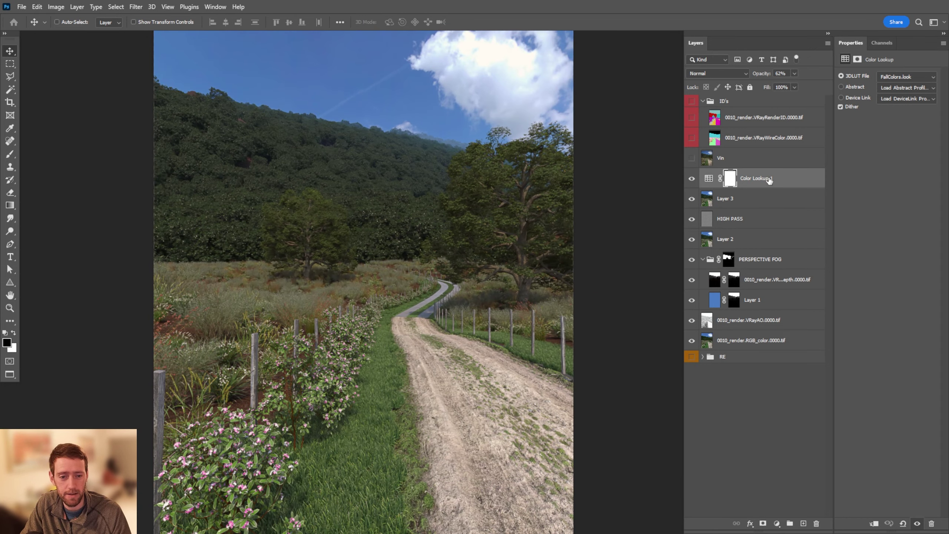
Show the Vin layer and view its vignette effect across the whole image
{"action": "left_click", "coordinate": [692, 157]}
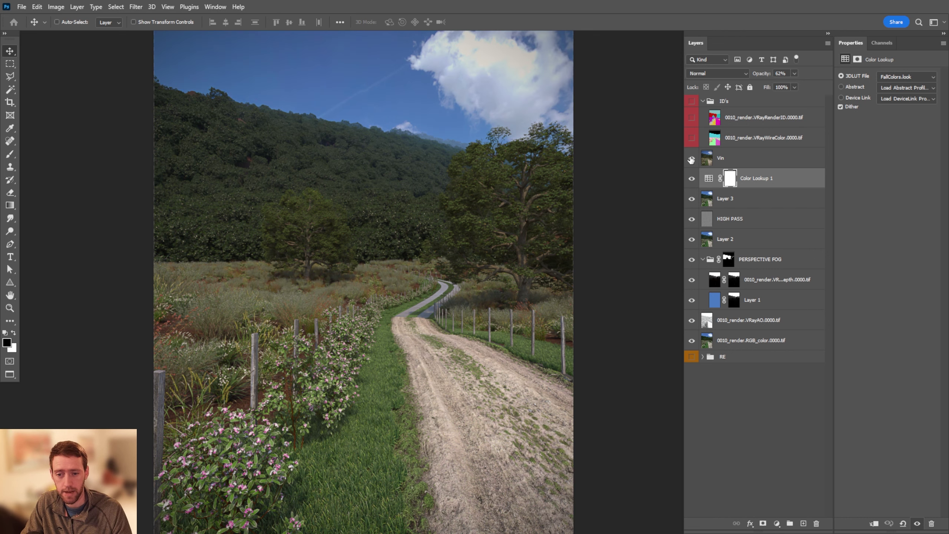
{"action": "scroll", "coordinate": [434, 224], "scroll_direction": "down", "scroll_amount": 2, "text": "alt"}
{"action": "scroll", "coordinate": [397, 260], "scroll_direction": "up", "scroll_amount": 1}
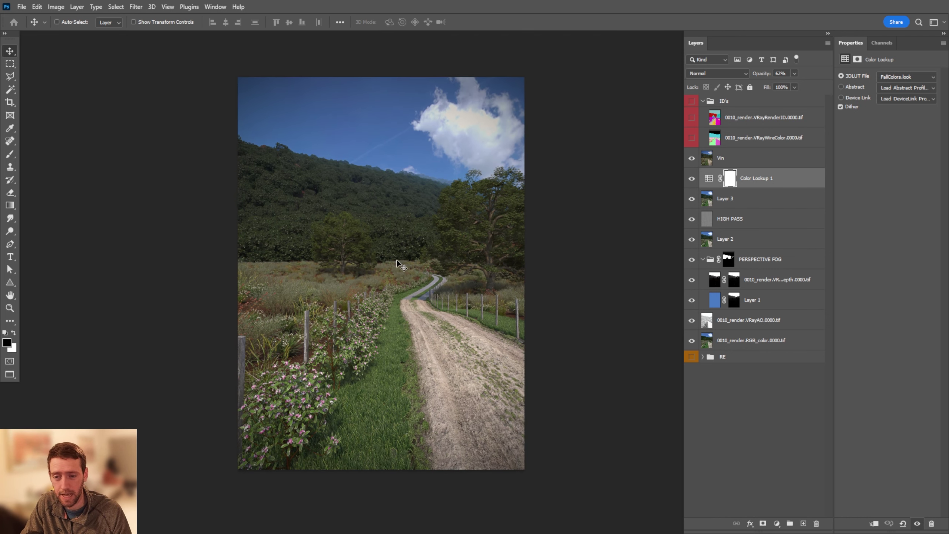
{"action": "scroll", "coordinate": [397, 260], "scroll_direction": "up", "scroll_amount": 1, "text": "alt"}
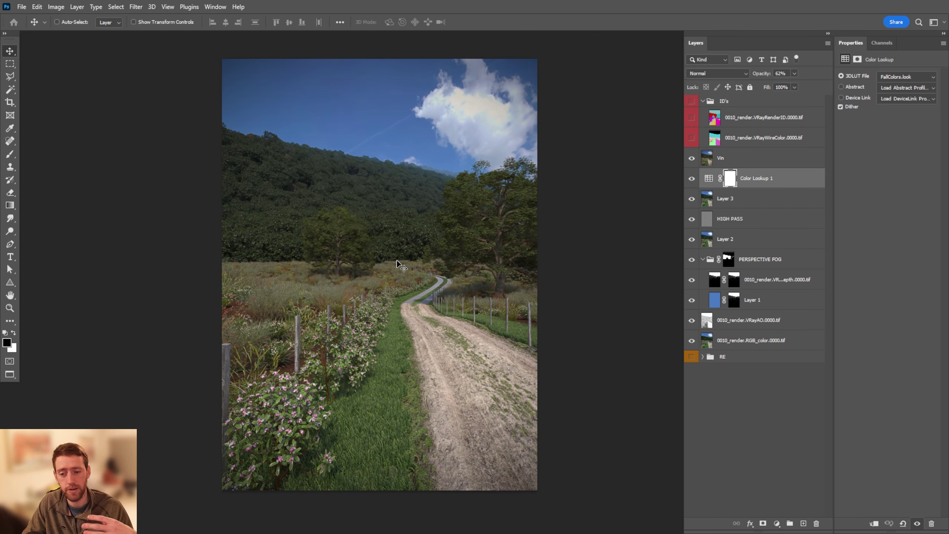